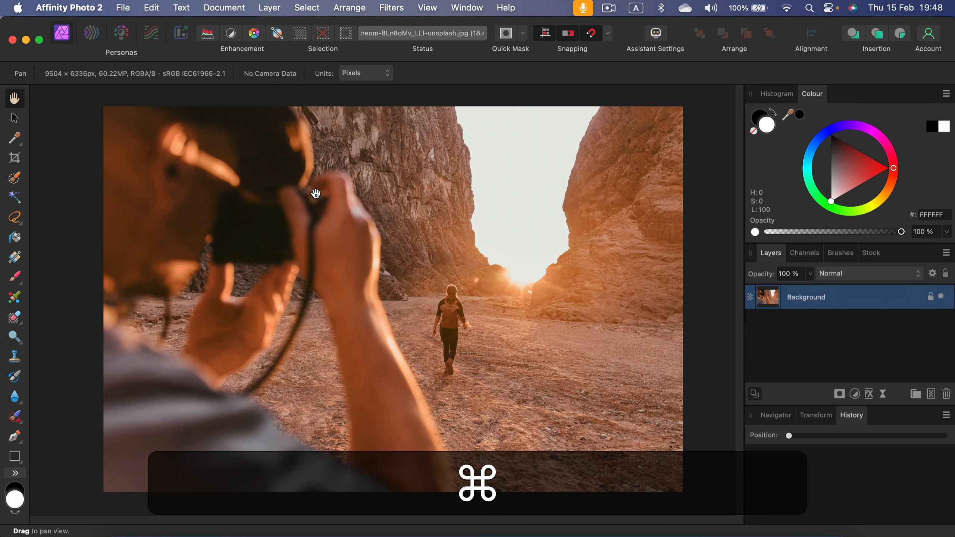
Step: Examine the desert photo at high and low magnification, then fit the whole image to the view
key(super+equal)
key(super+equal)
key(super+equal)
key(super+equal)
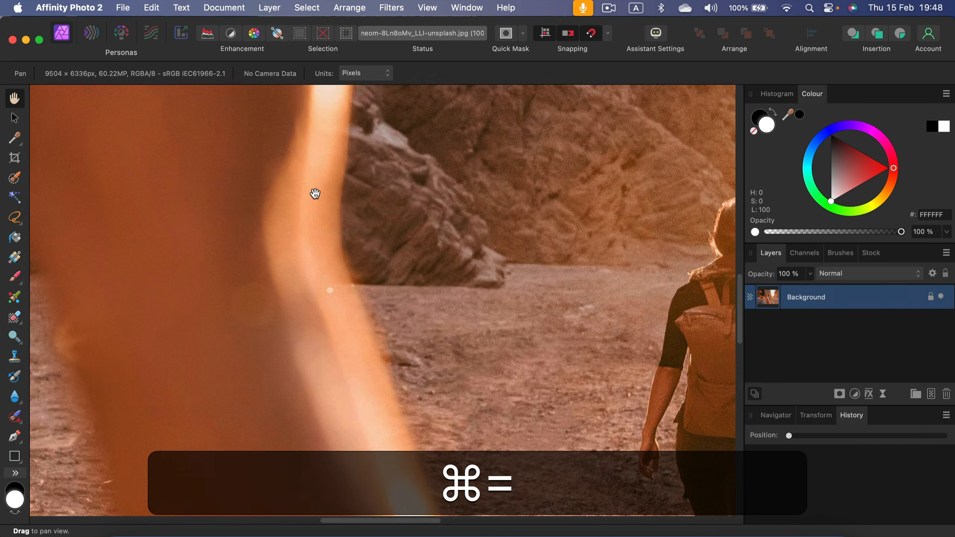
key(super+minus)
key(super+minus)
key(super+minus)
key(super+minus)
key(super+minus)
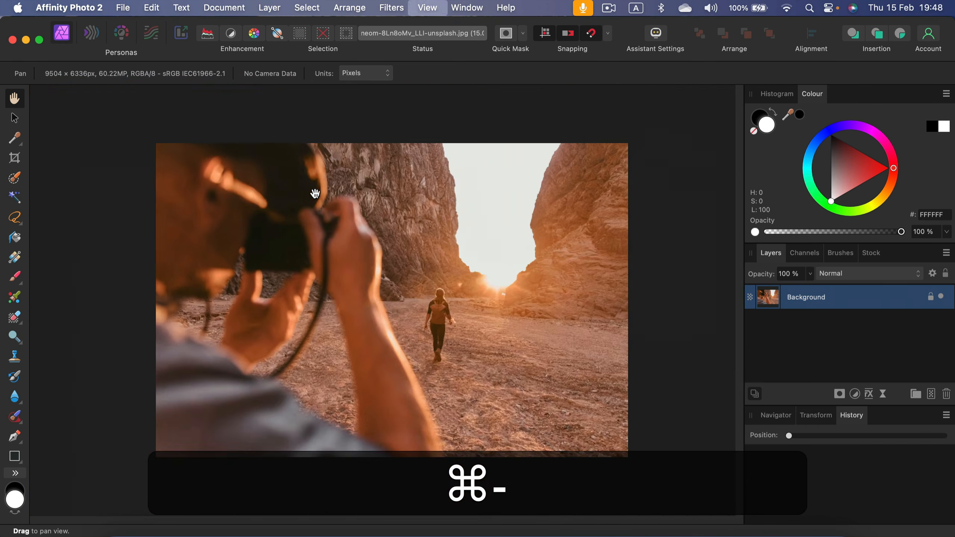
key(super+minus)
key(super+minus)
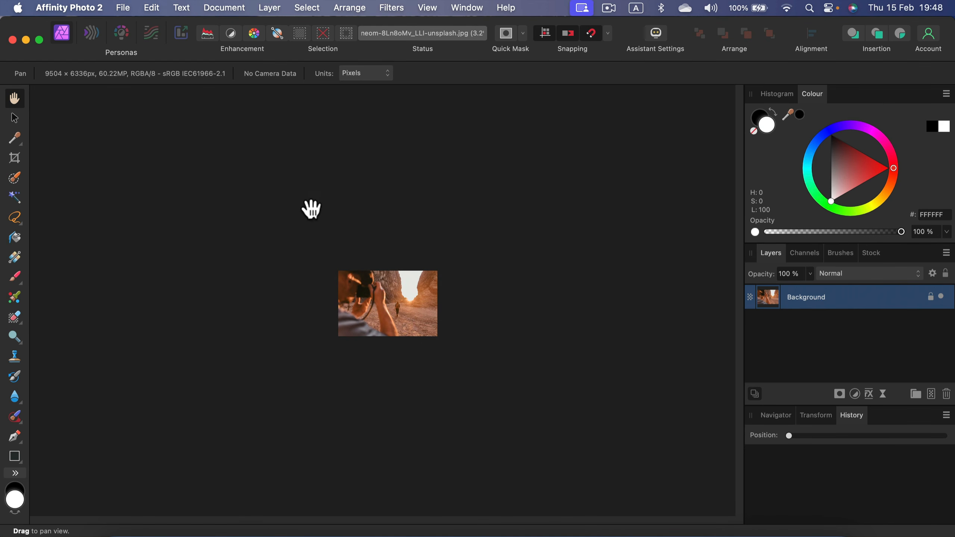
key(super)
key(super+0)
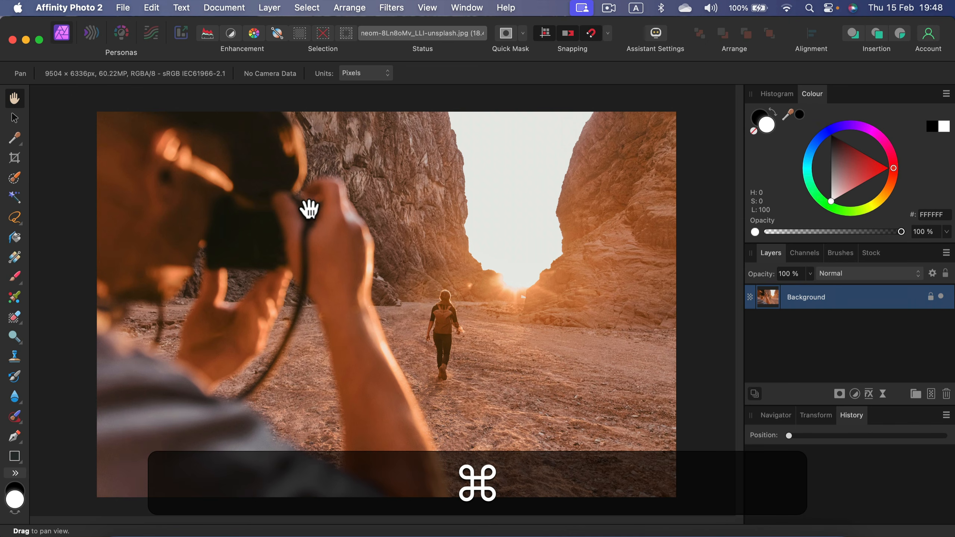
Step: Inspect the photographer's hands, the cliffs and the walking figure at close range with the View tool
key(super+equal)
key(super+equal)
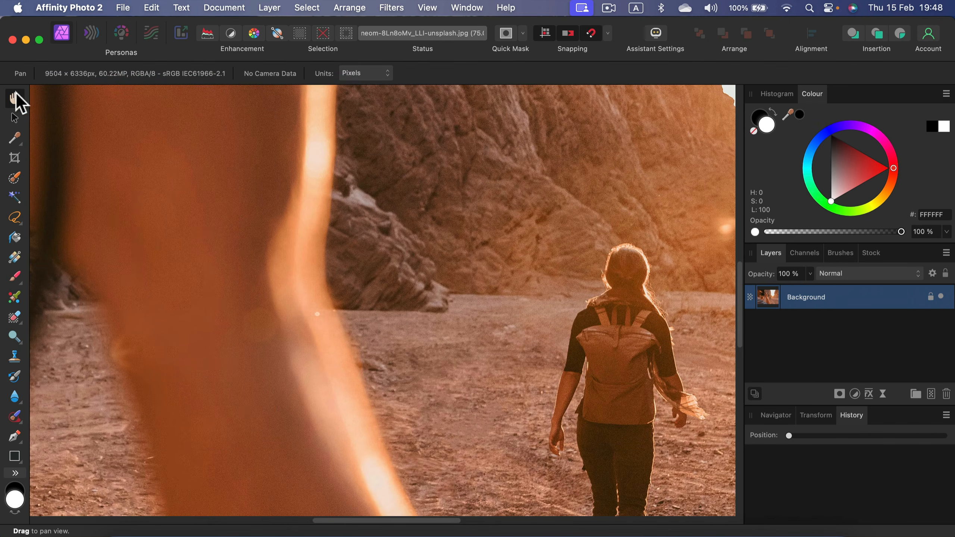
drag(267, 222, 590, 236)
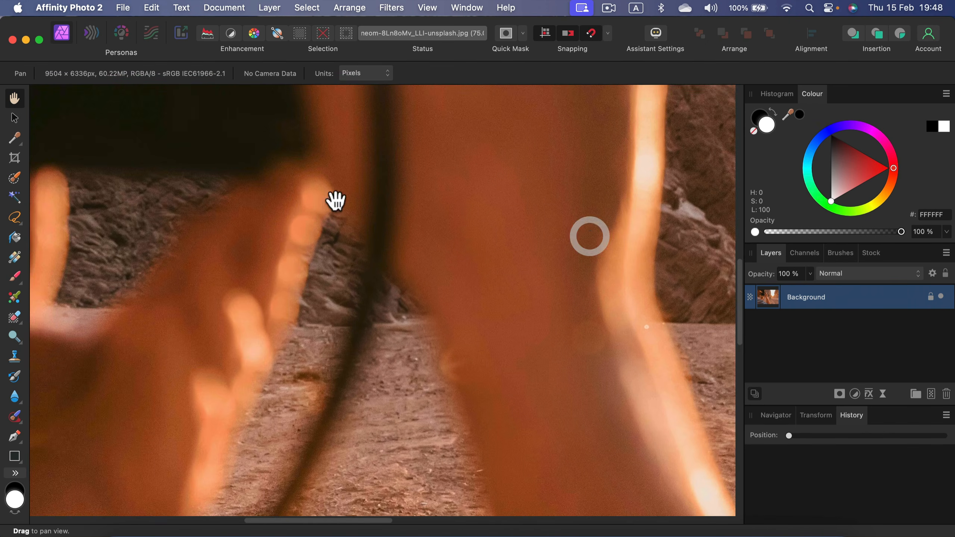
drag(339, 199, 333, 454)
drag(540, 259, 117, 203)
drag(491, 278, 277, 158)
drag(357, 326, 533, 320)
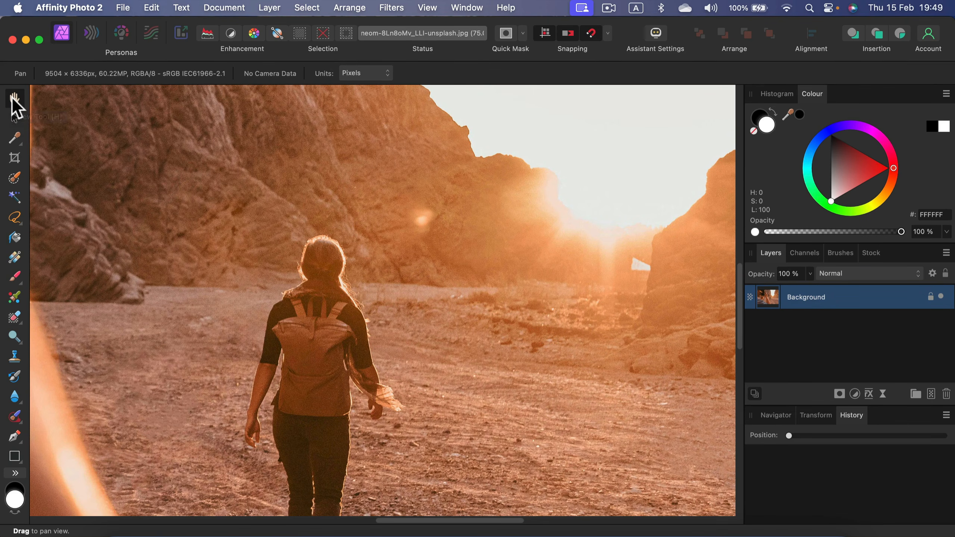
Step: Inspect the walking figure, the ground and the photographer's arm by panning temporarily while the Move Tool is active
click(14, 118)
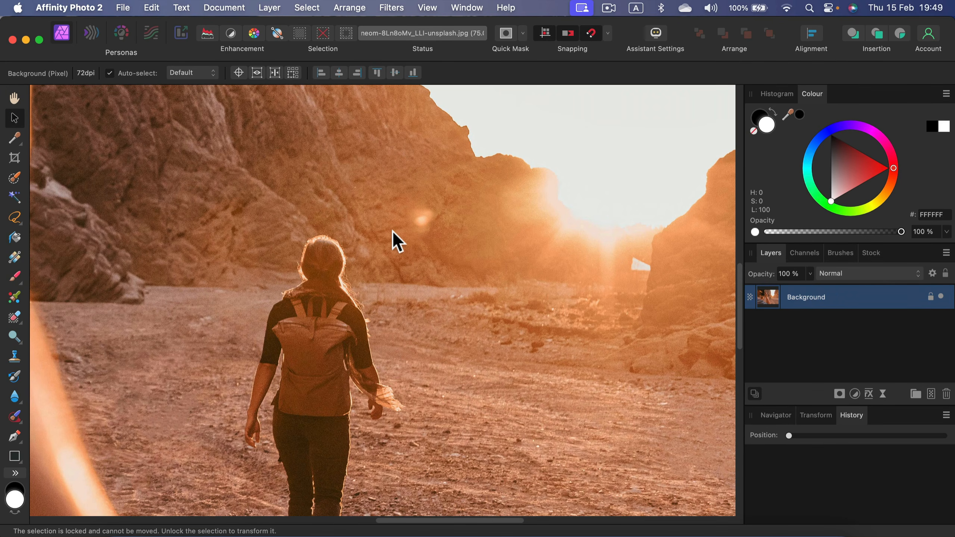
key(space)
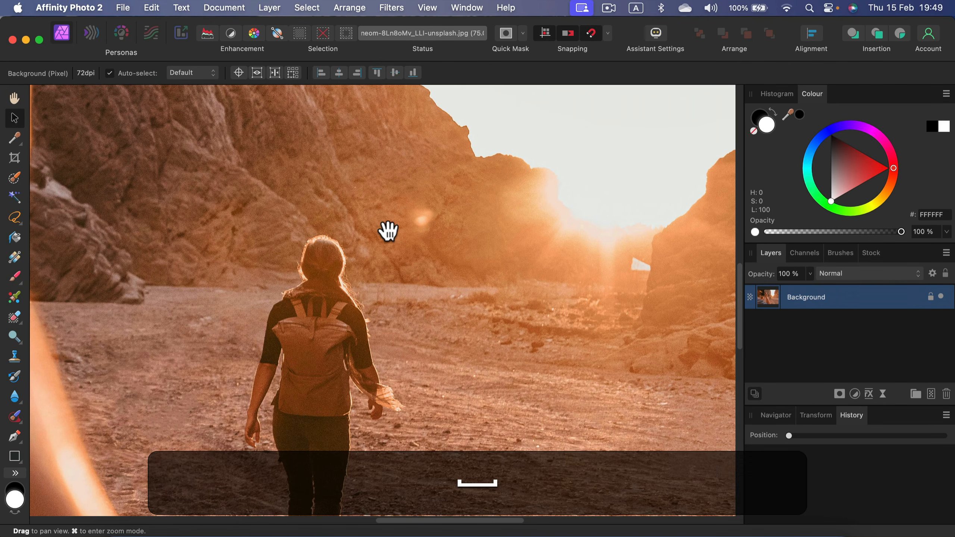
drag(234, 186, 91, 232)
drag(554, 279, 539, 102)
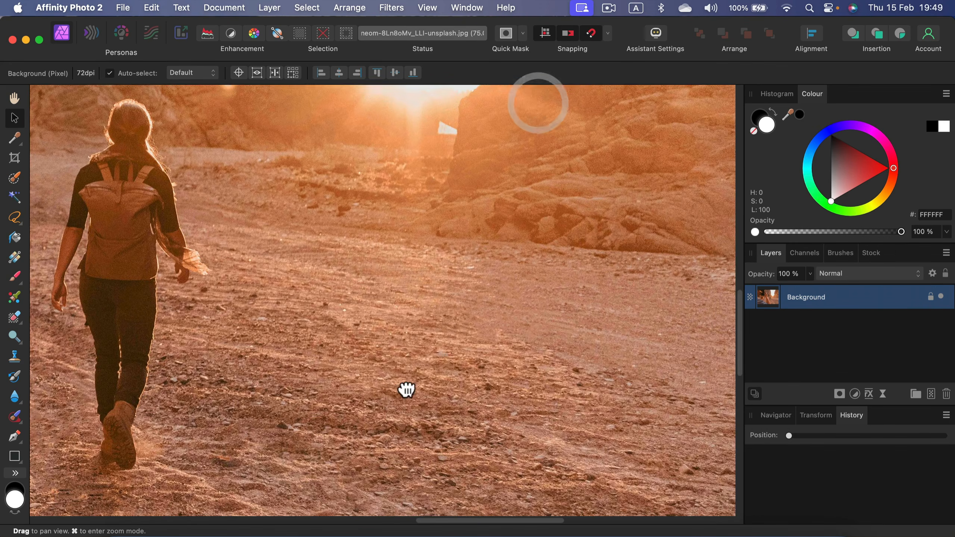
drag(406, 388, 441, 228)
key(space)
drag(303, 331, 562, 275)
drag(196, 284, 492, 415)
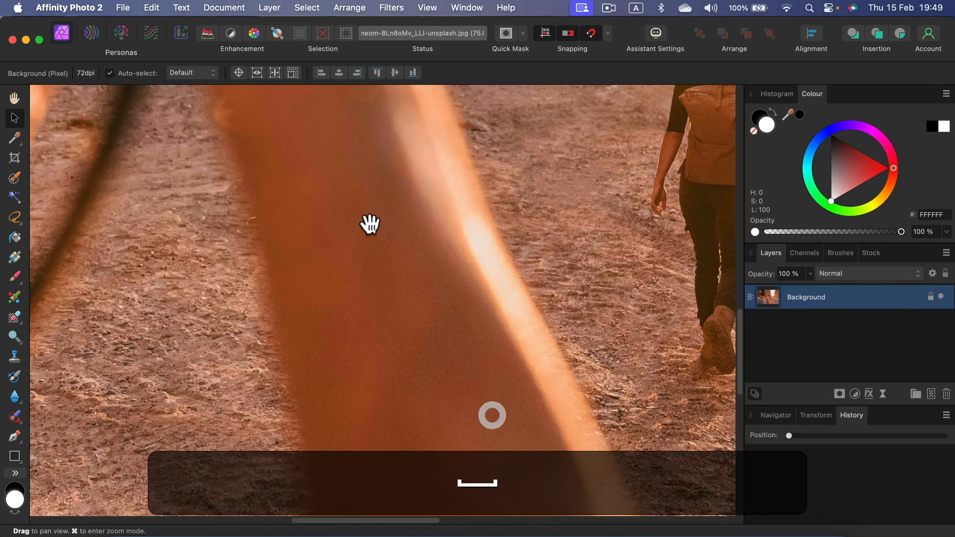
drag(398, 273, 287, 379)
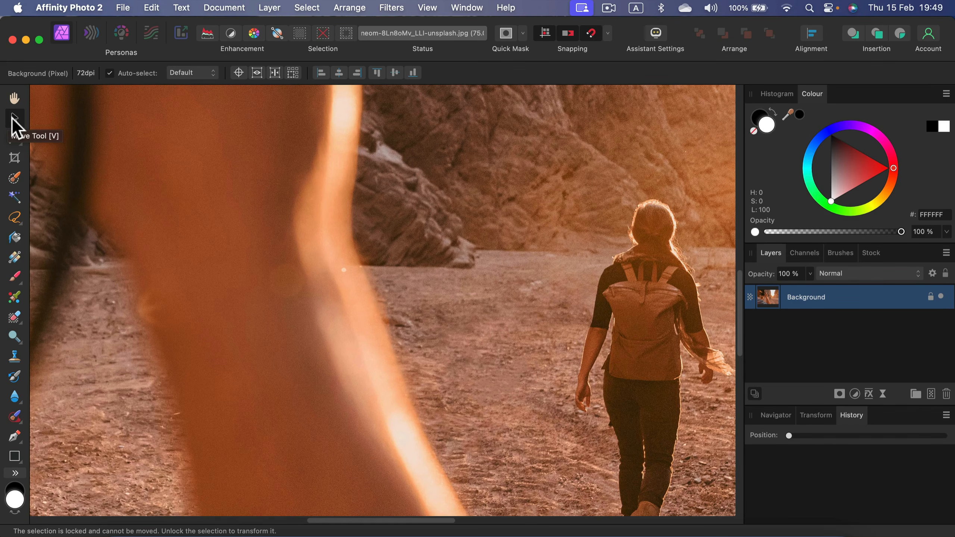
Step: Unlock the Background layer so the photo can be transformed
key(super+minus)
key(super+minus)
key(super+minus)
key(super+minus)
key(super+minus)
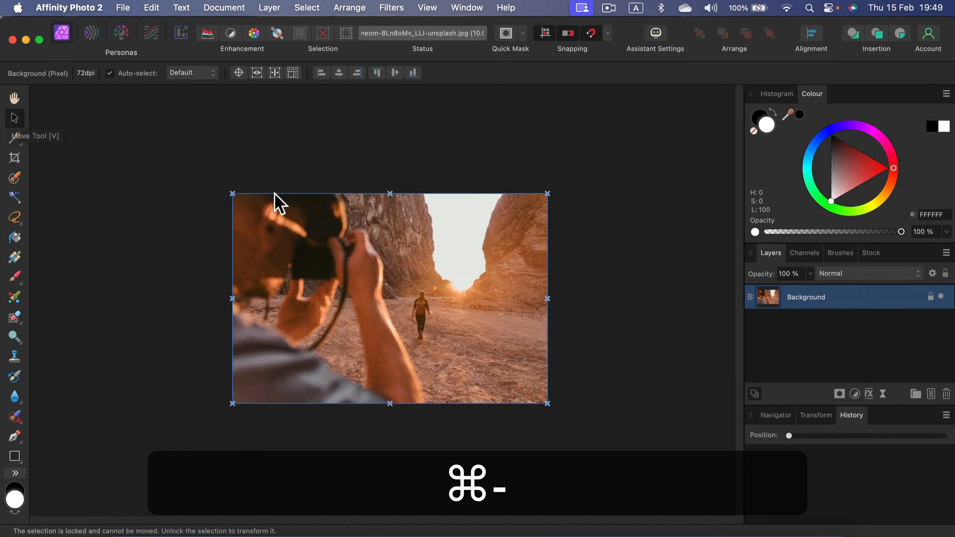
key(super+equal)
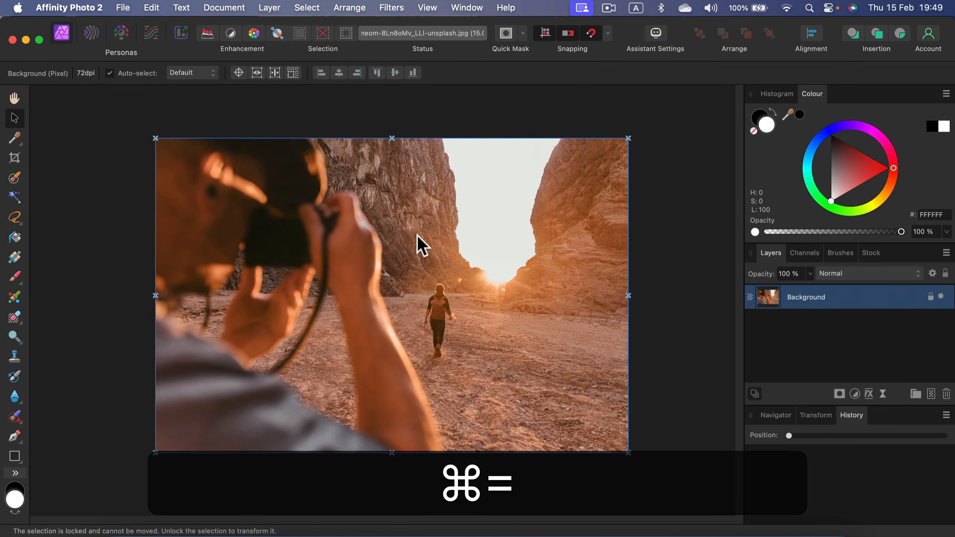
click(930, 298)
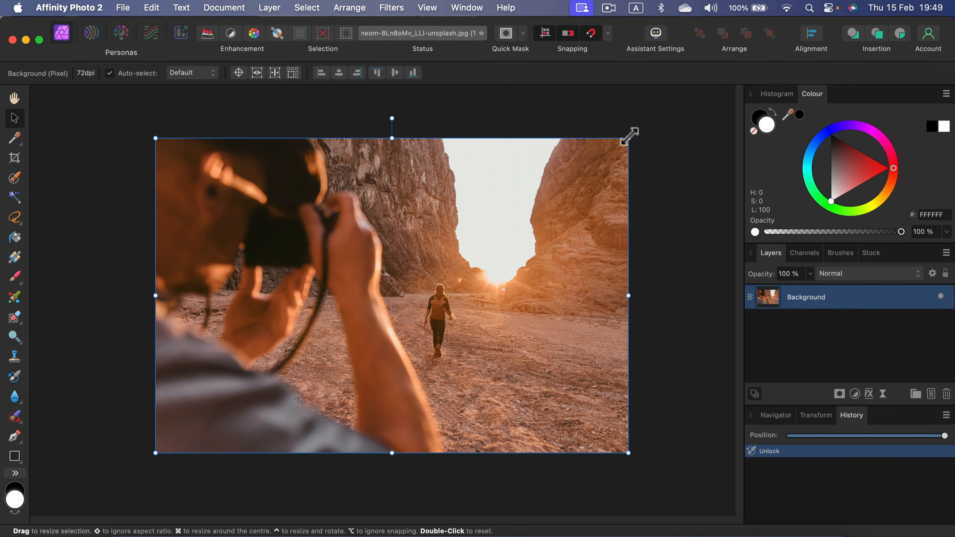
Step: Transform the photo with the Move Tool: shrink and recentre it on the canvas, with a slight anticlockwise rotation and a skew
drag(629, 138, 536, 227)
drag(437, 367, 486, 328)
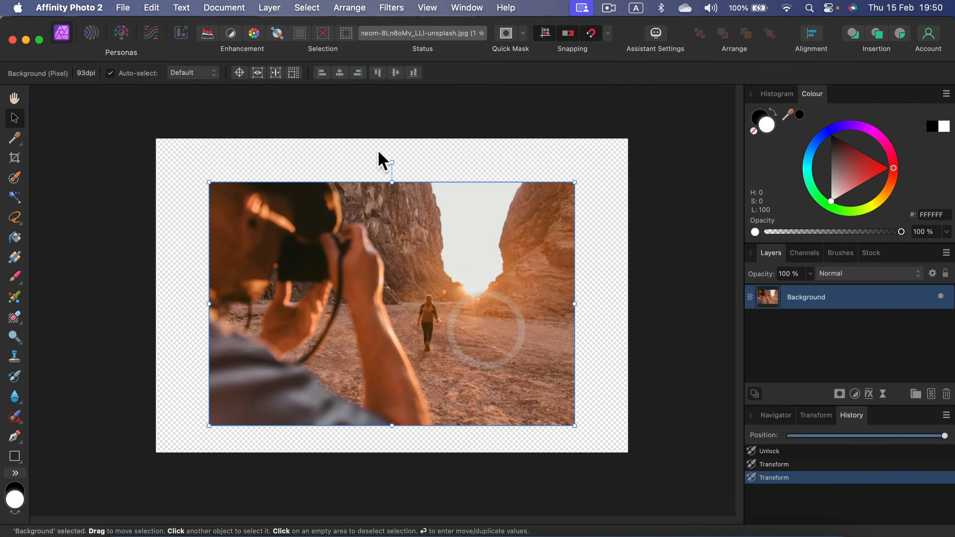
drag(393, 164, 382, 146)
drag(578, 287, 576, 316)
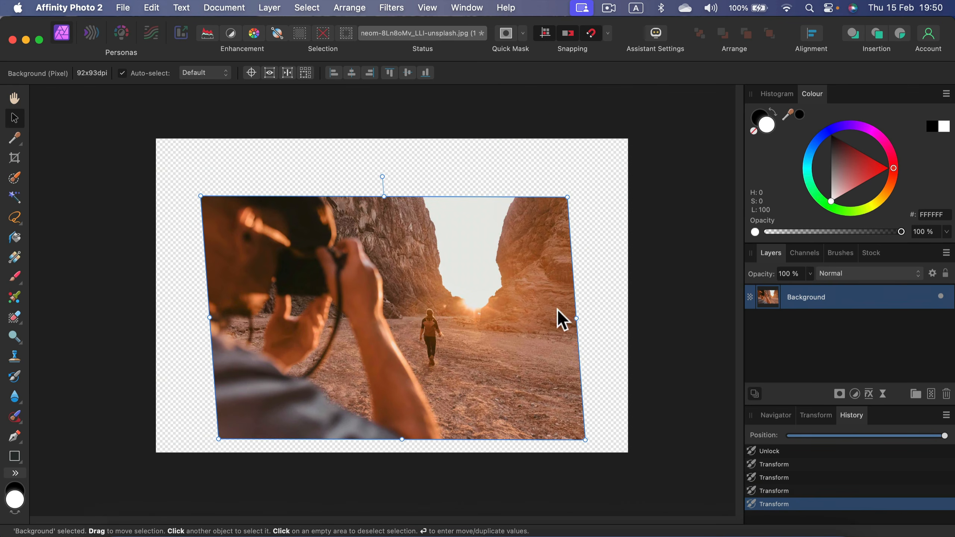
Step: Revert the photo's skew, rotation, move and resize, going back to the Unlock state in the history
key(super+z)
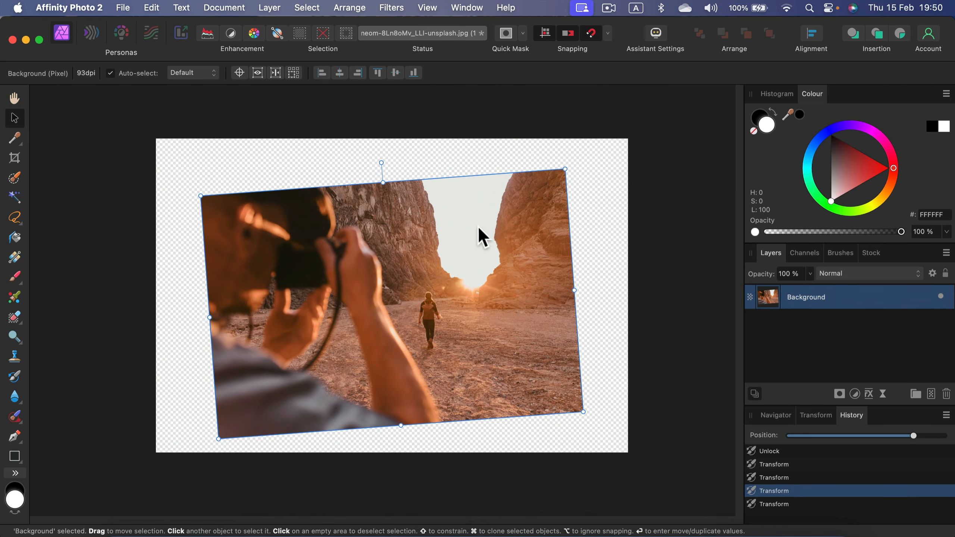
key(super+z)
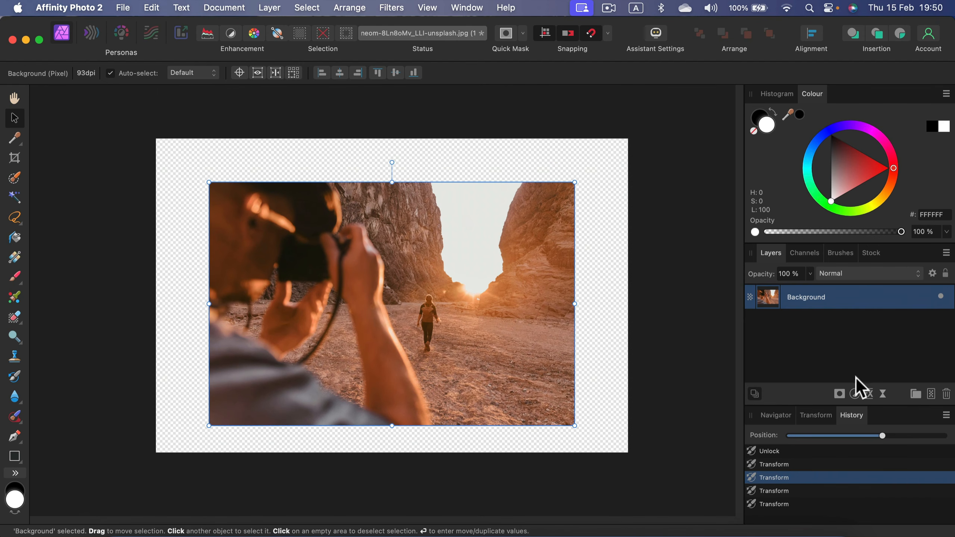
drag(882, 436, 794, 439)
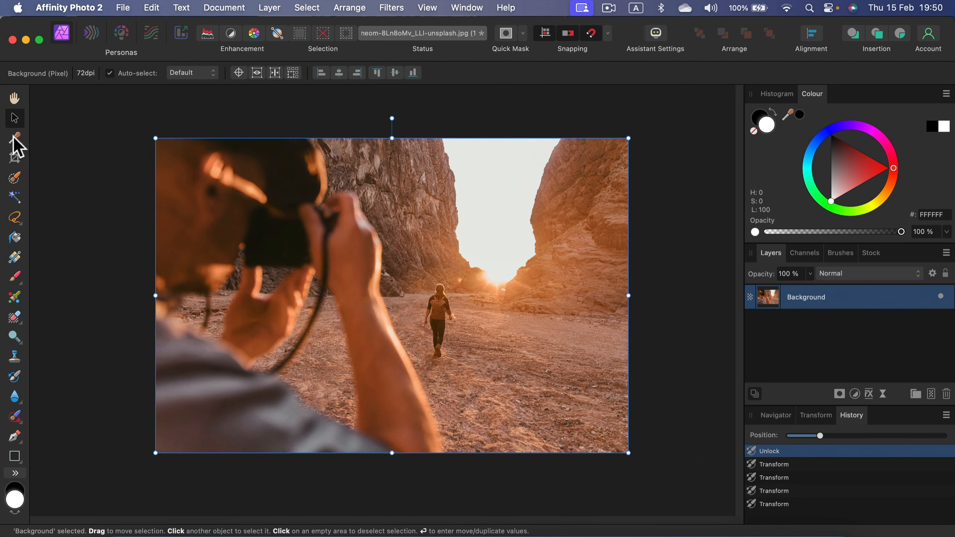
Step: Sample a brown fill colour from the rock face beside the sky with the Colour Picker Tool
click(19, 144)
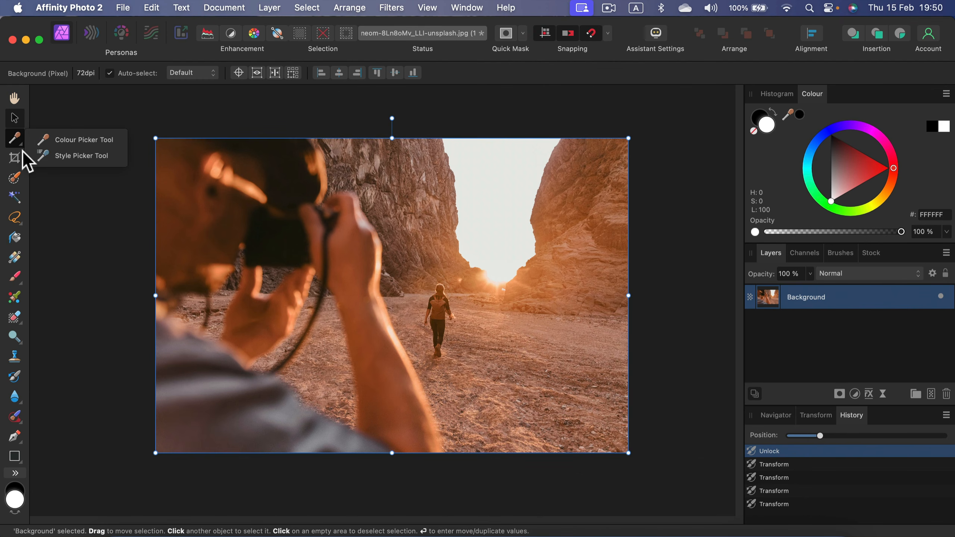
click(74, 142)
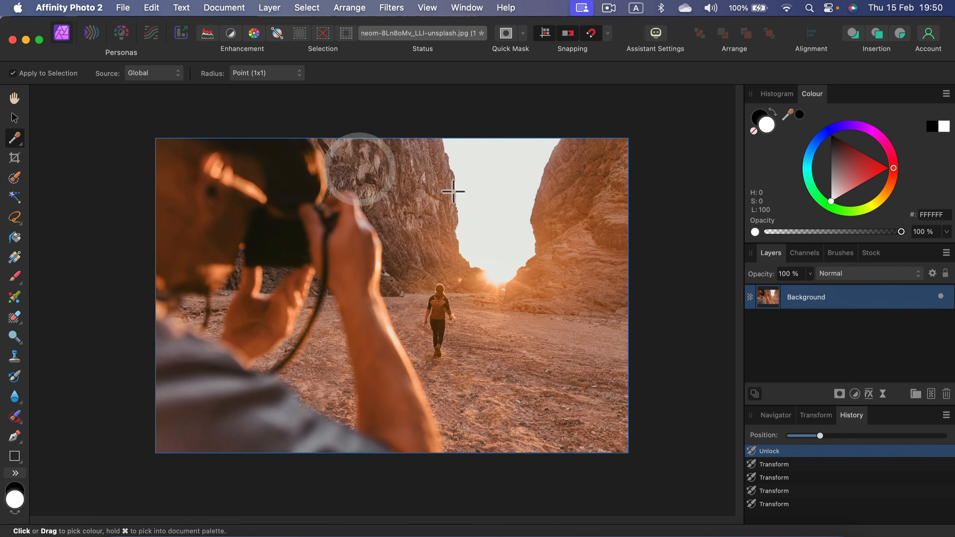
click(408, 175)
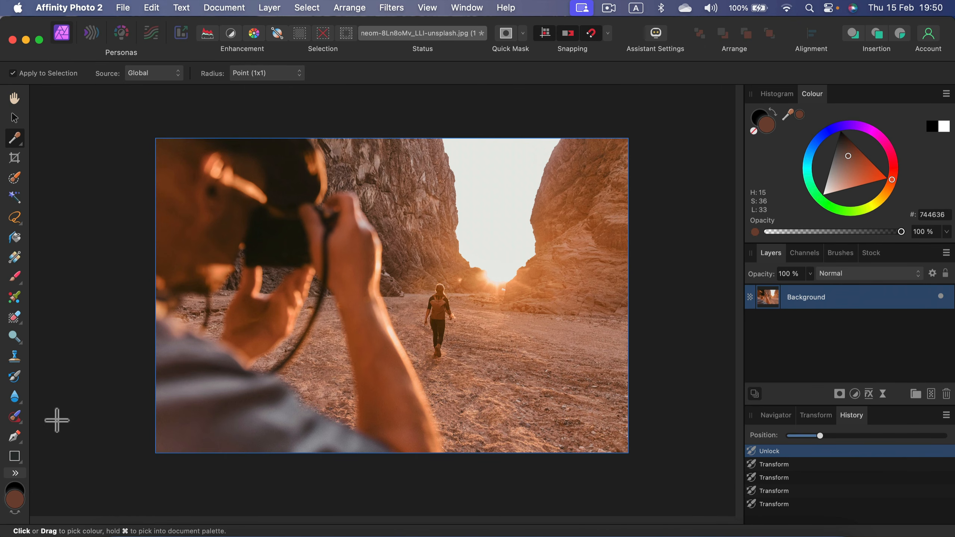
Step: Draw a wide rectangle in the sampled brown across the middle of the photo and delete it again
click(14, 457)
drag(298, 263, 555, 334)
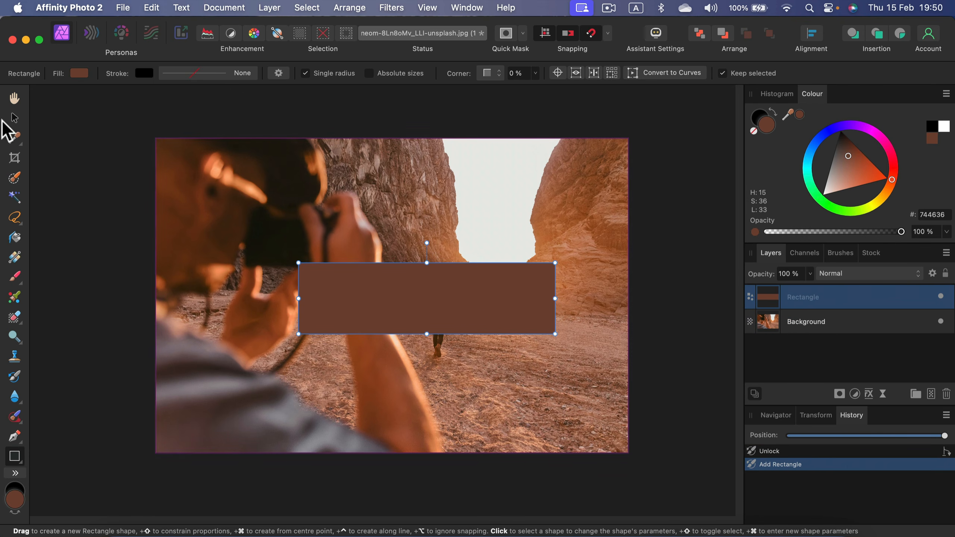
click(12, 120)
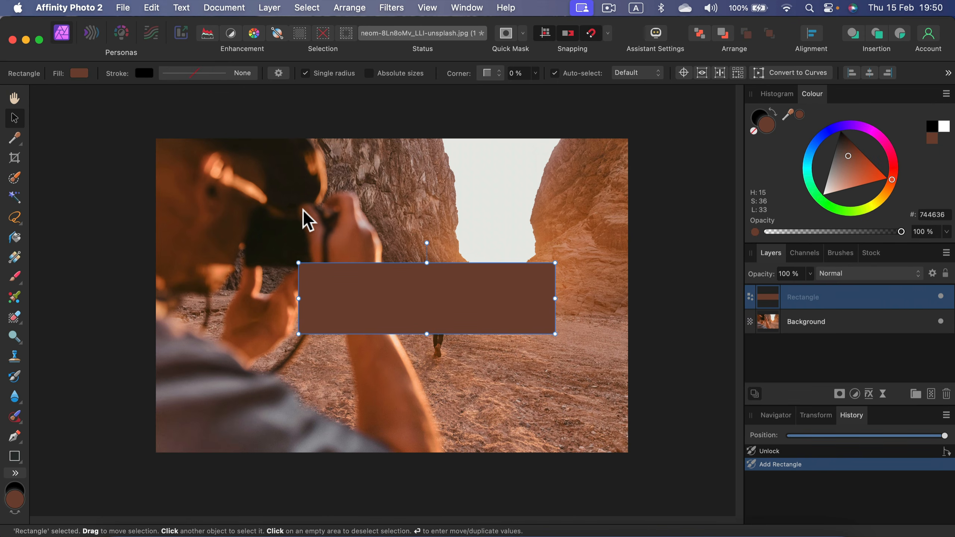
key(BackSpace)
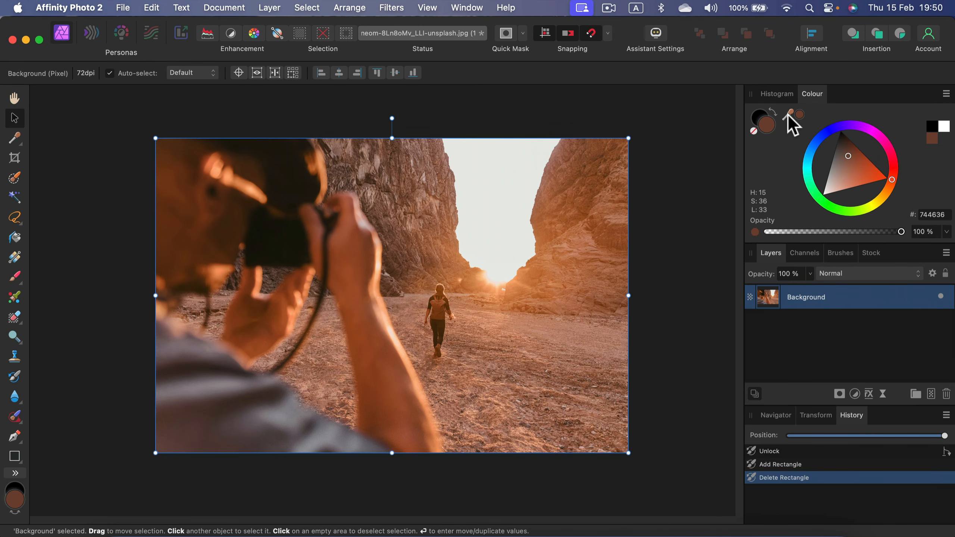
Step: Sample the pale sky colour between the cliffs and apply it as the current fill colour
drag(788, 115, 520, 205)
click(800, 115)
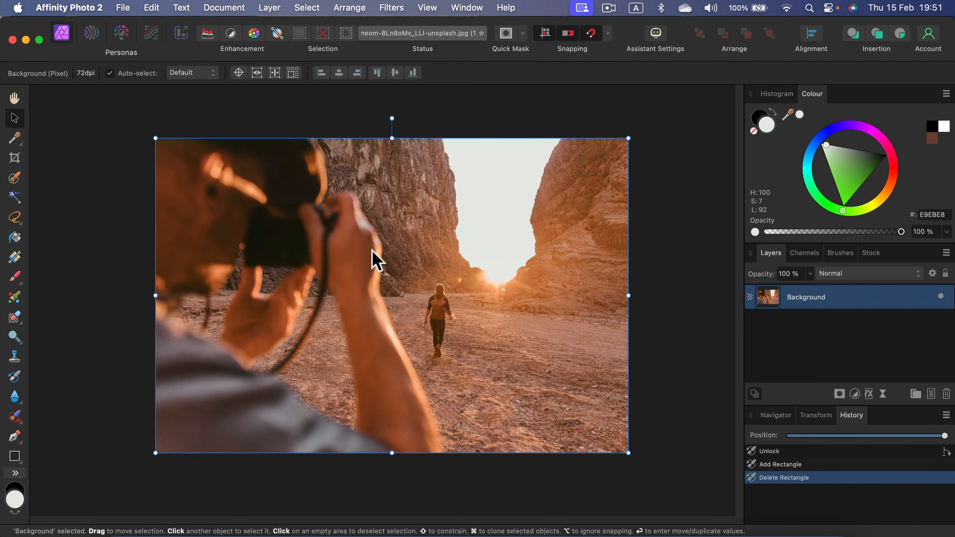
mouse_move(15, 138)
mouse_down()
mouse_move(56, 148)
mouse_move(60, 163)
mouse_move(62, 142)
mouse_move(9, 139)
mouse_up()
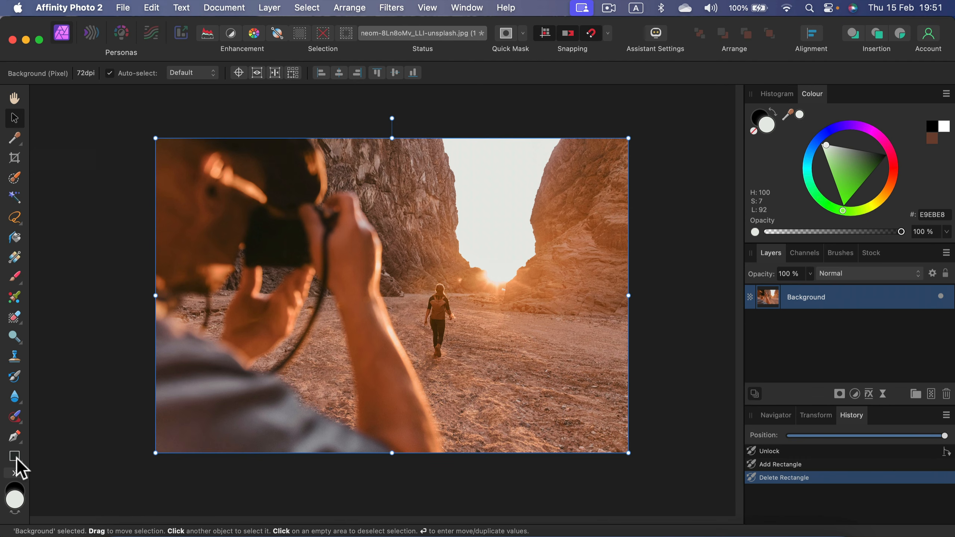
Step: Draw a triangle with equal width and height over the photographer's hands, using the Triangle Tool
drag(14, 458, 113, 238)
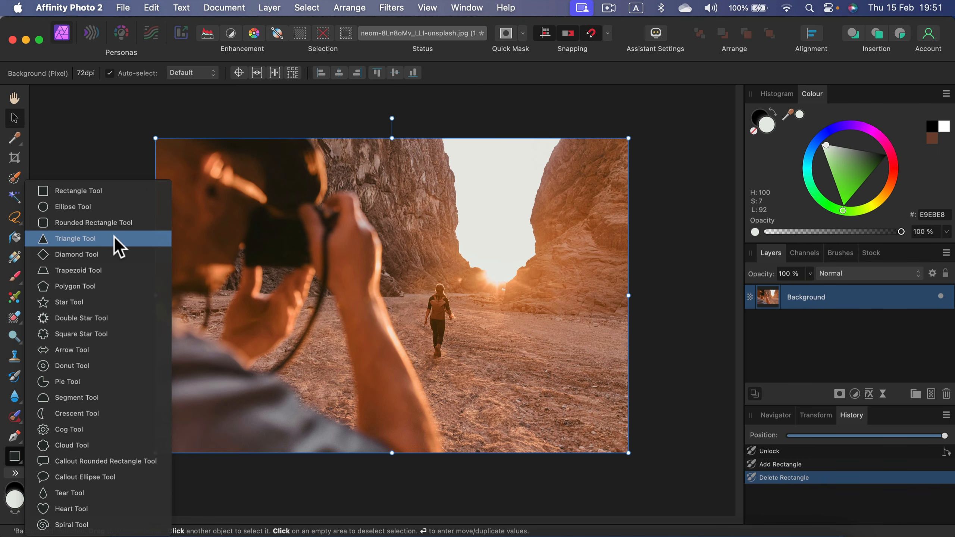
drag(119, 249, 115, 240)
drag(242, 221, 420, 321)
key(shift)
Step: Draw a large heart shape beside the triangle, over the walking figure, using the Heart Tool
click(14, 456)
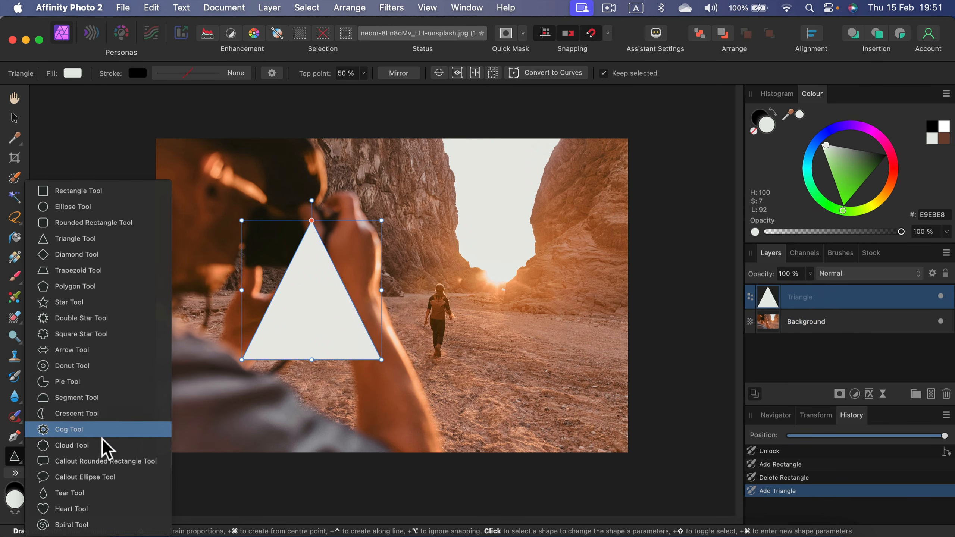
click(96, 509)
drag(418, 220, 561, 402)
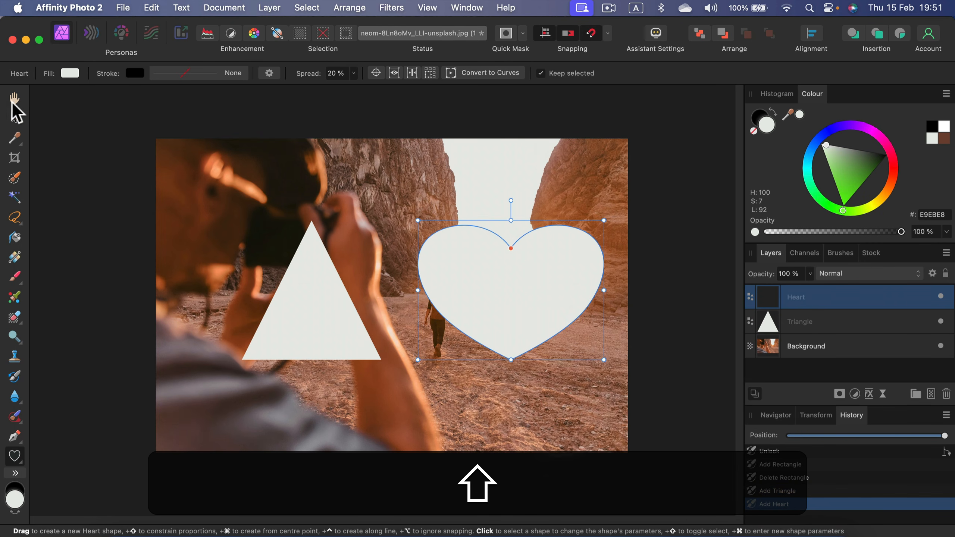
Step: Enable the Bevel / Emboss layer effect on the Triangle layer
click(15, 119)
click(327, 319)
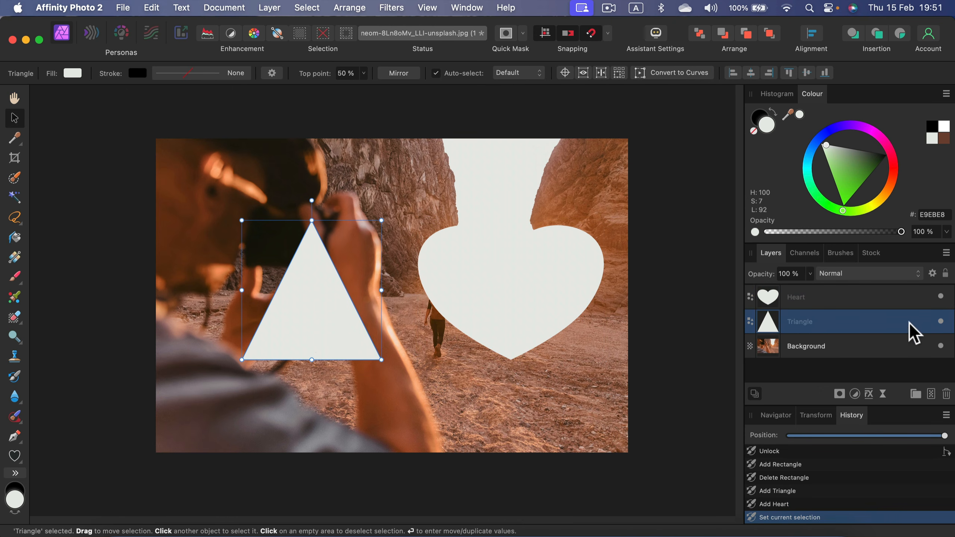
click(885, 299)
click(878, 322)
click(869, 393)
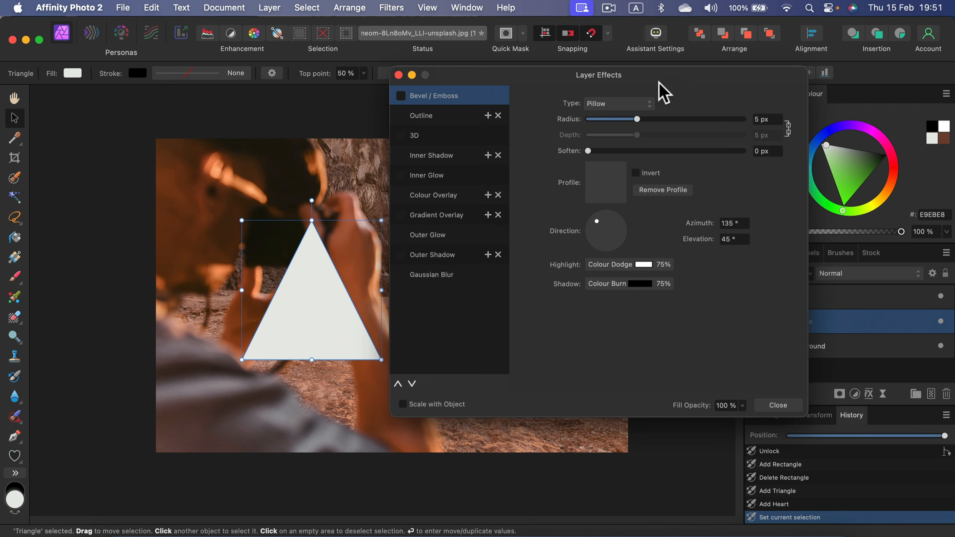
drag(701, 73, 759, 103)
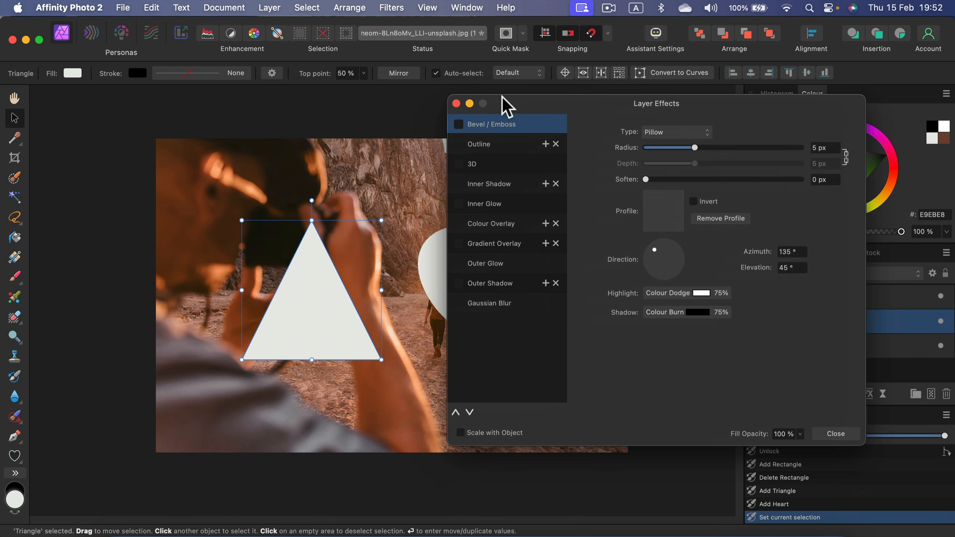
click(458, 125)
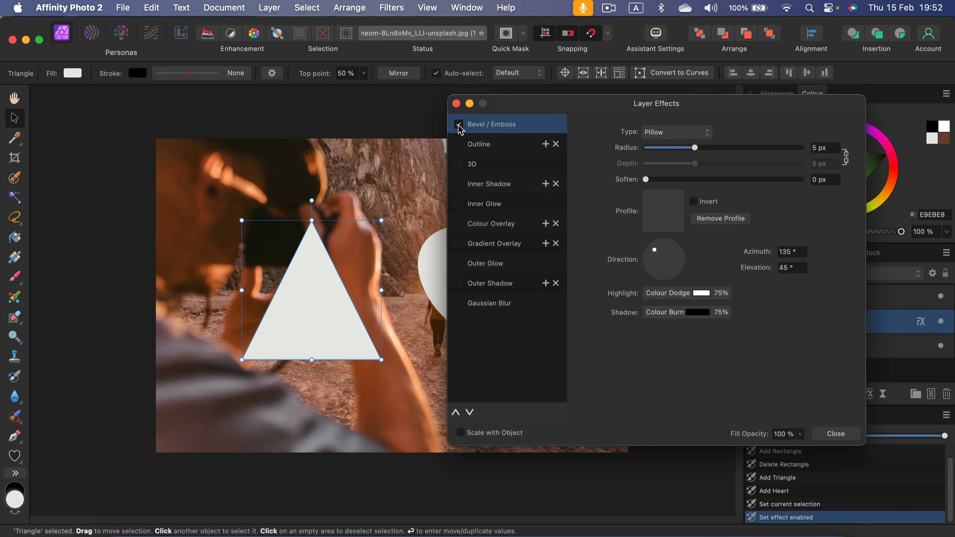
Step: Turn off the triangle's Bevel / Emboss effect and enable the 3D effect with a 100 px radius
click(460, 127)
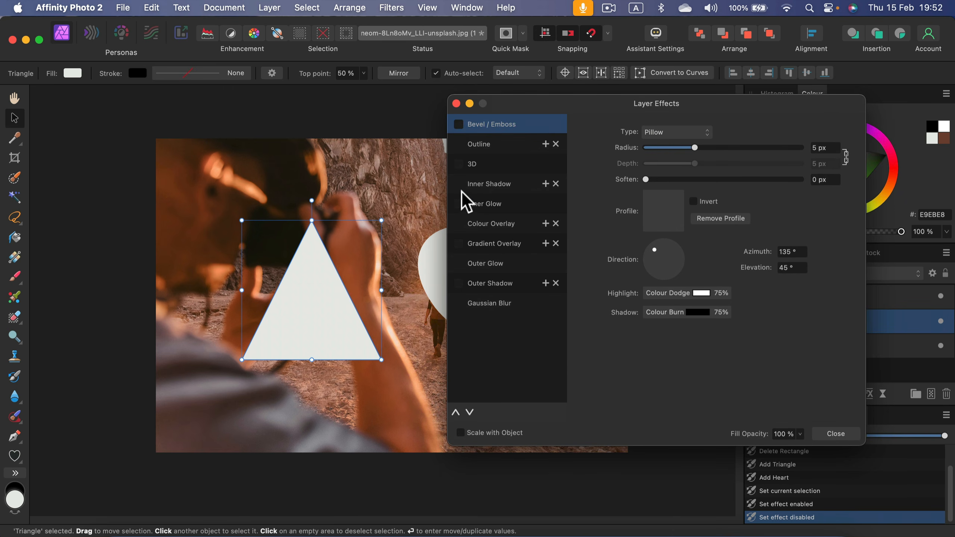
click(459, 164)
drag(696, 134, 839, 133)
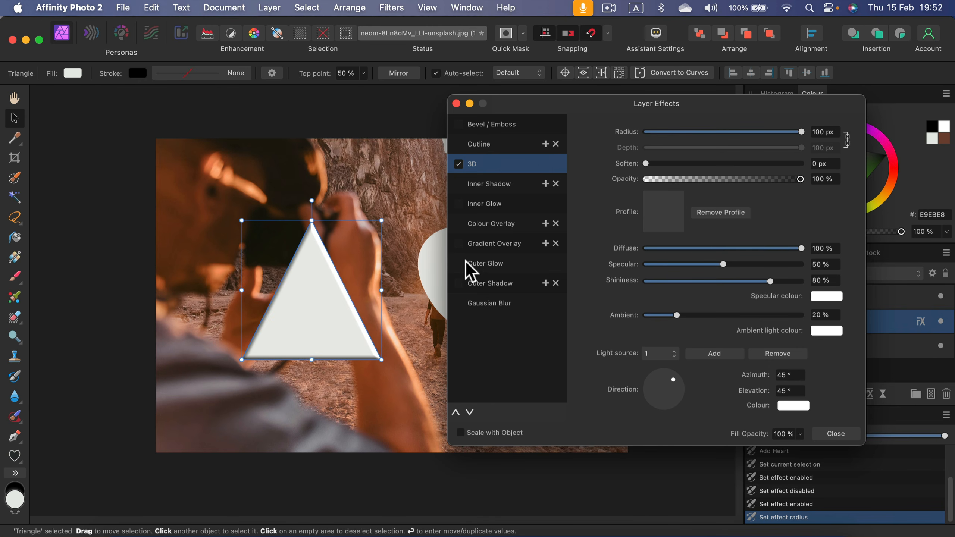
Step: Enable the Outer Shadow effect on the triangle with a 1.1 px radius and a 100 px offset
click(458, 283)
click(502, 284)
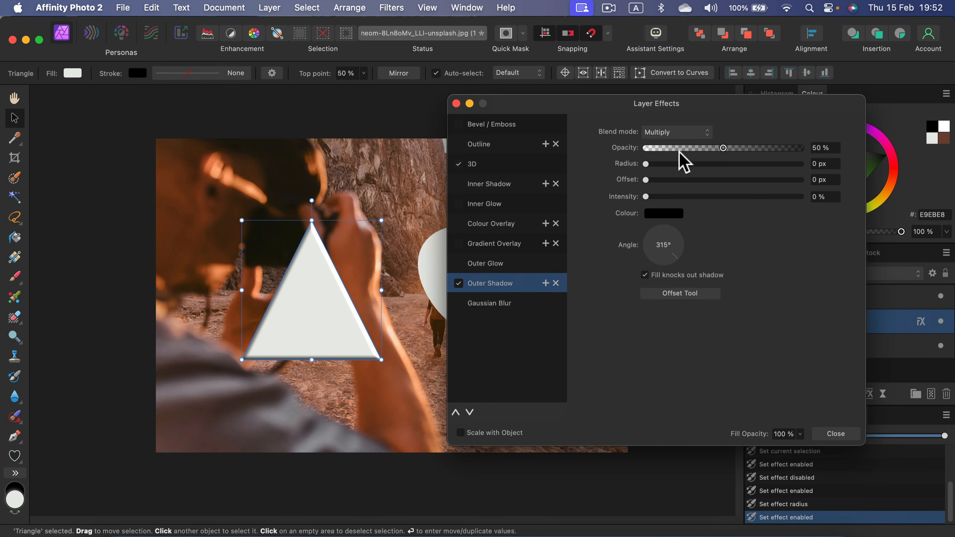
drag(671, 164, 827, 204)
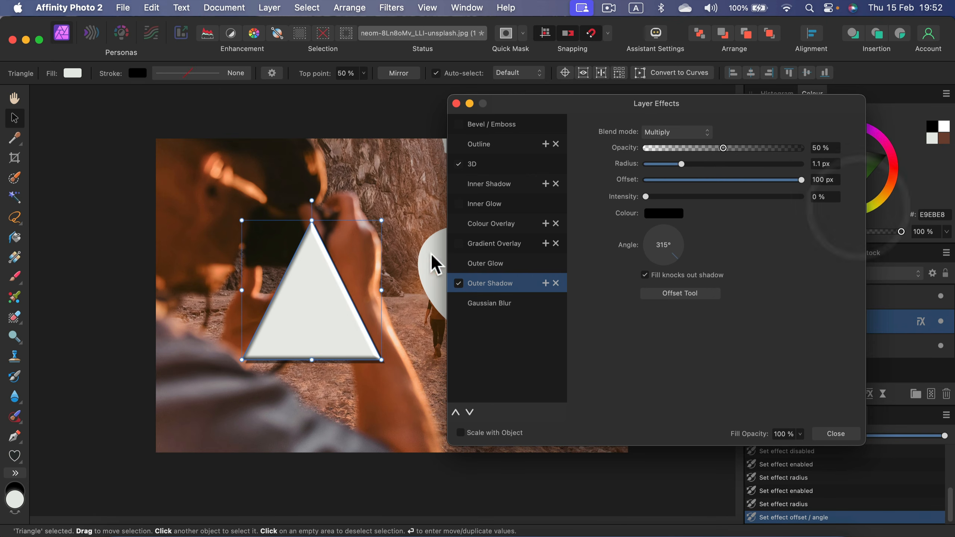
Step: Add a linear Gradient Overlay to the triangle at a 90° angle and 13 % opacity, and close the layer effects
click(459, 243)
click(481, 245)
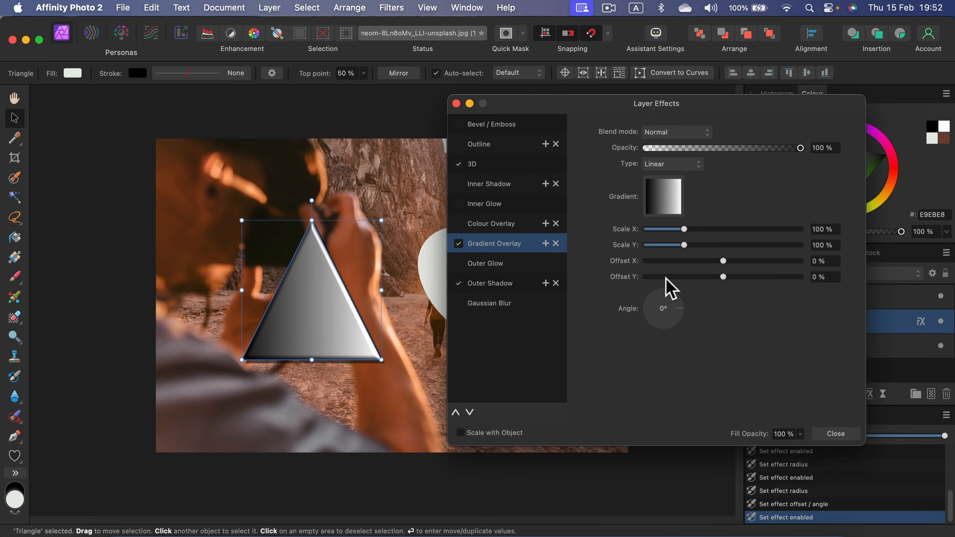
click(663, 288)
drag(688, 149, 655, 148)
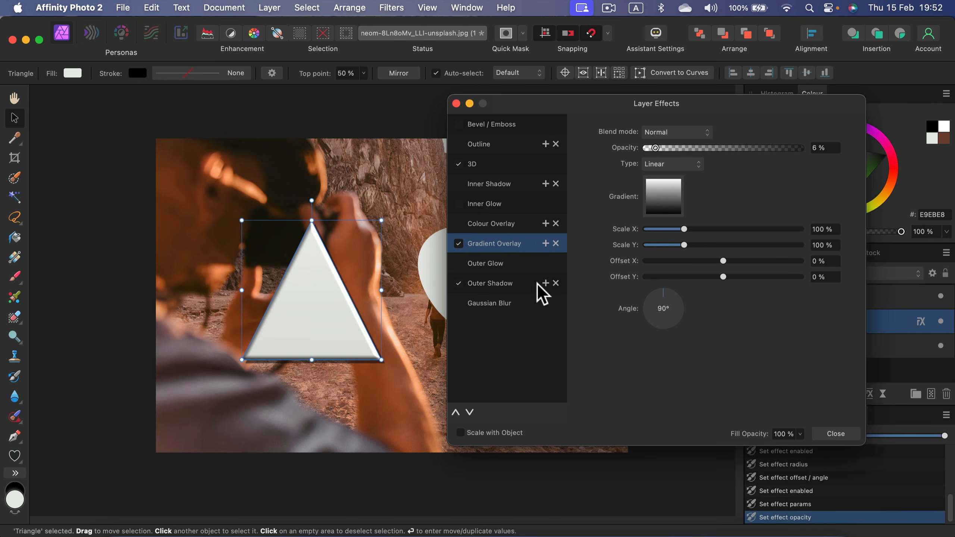
click(666, 149)
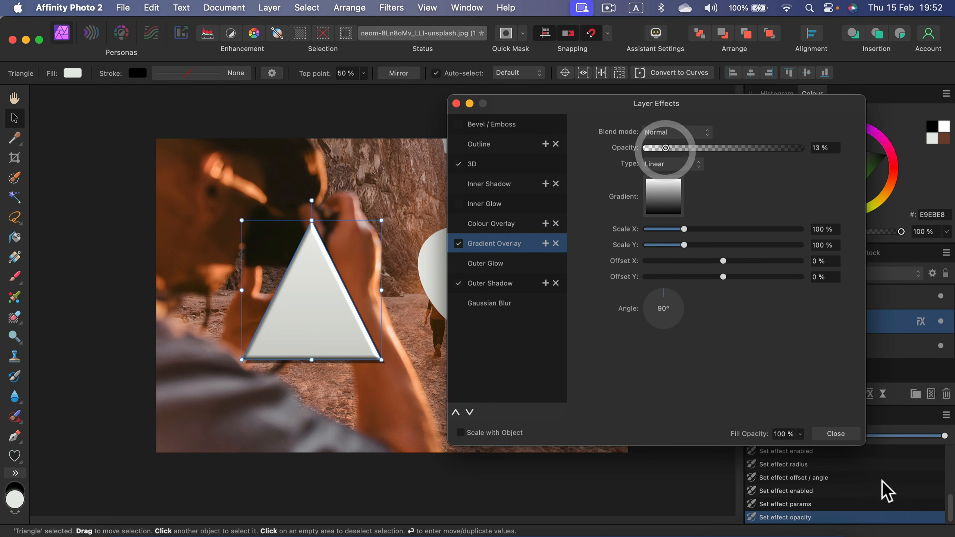
click(848, 433)
Step: Move the triangle slightly up and to the left, and change its fill to pink FF4AA3
mouse_move(345, 319)
mouse_down()
mouse_move(345, 302)
mouse_move(330, 311)
mouse_up()
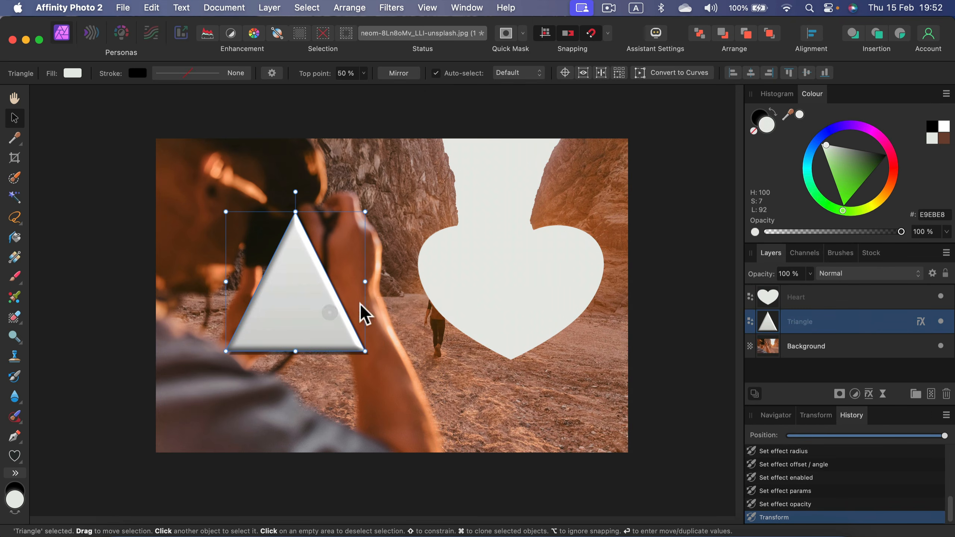
click(509, 297)
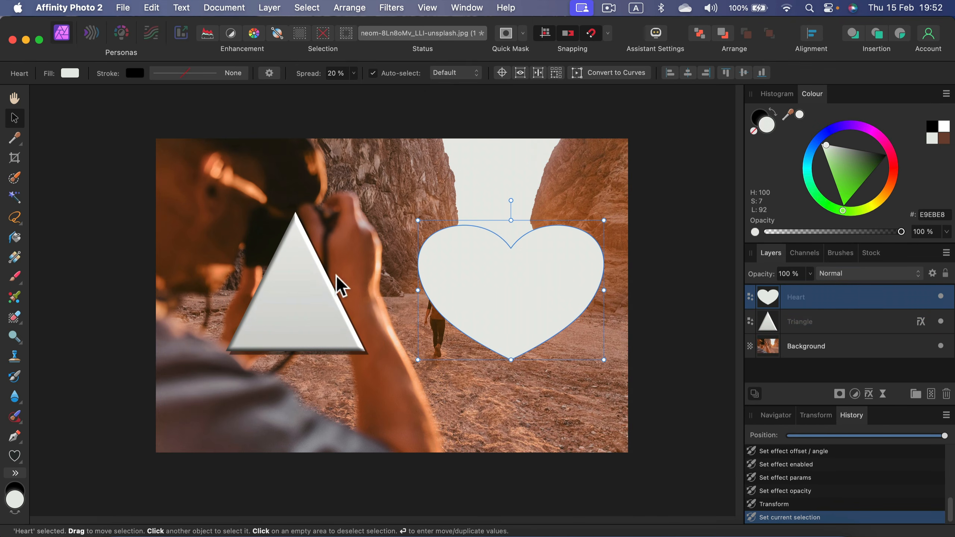
click(315, 295)
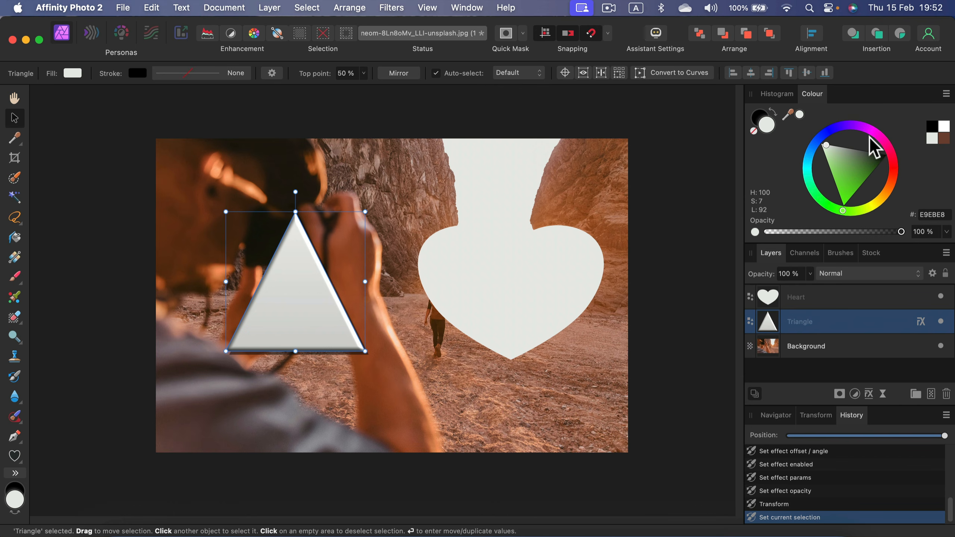
click(887, 147)
click(868, 167)
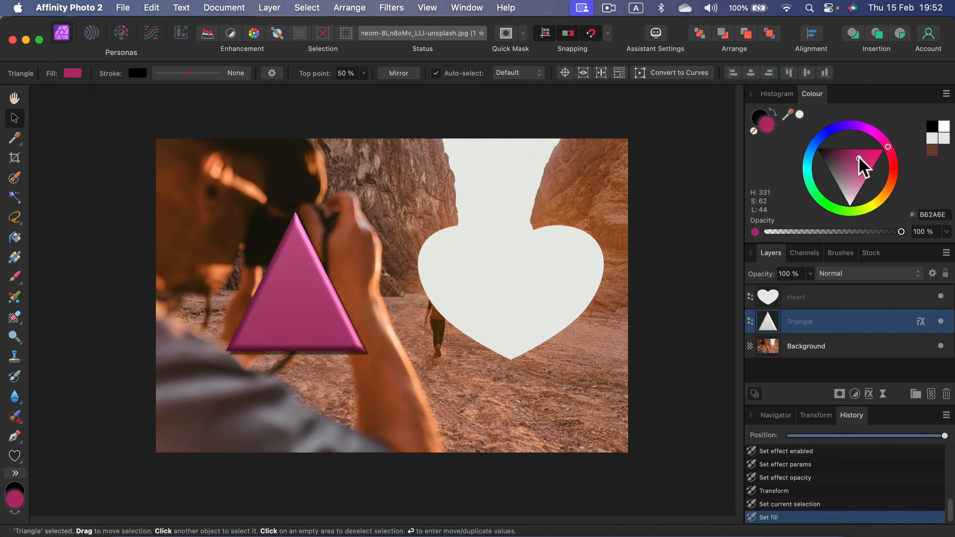
mouse_move(868, 167)
mouse_down()
mouse_move(886, 167)
mouse_move(881, 177)
mouse_up()
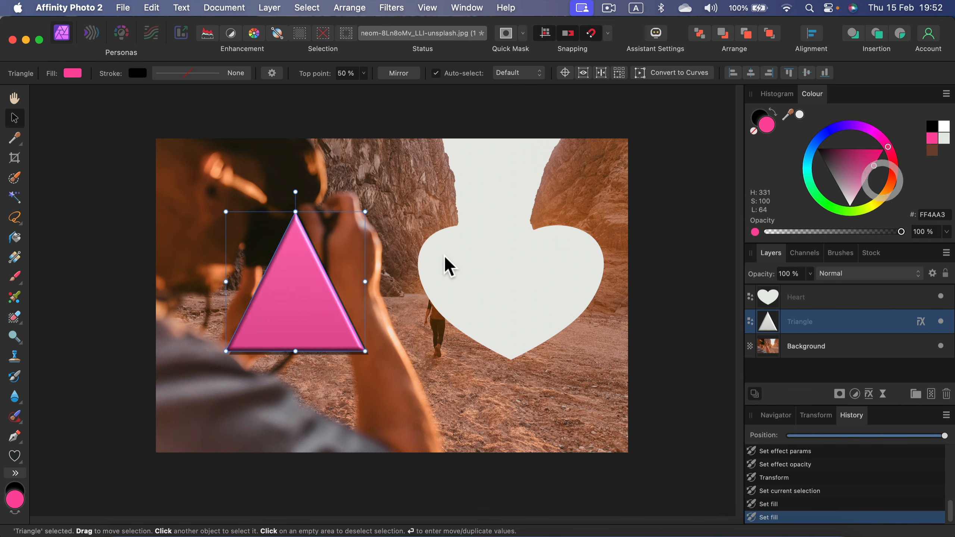
Step: Shift the heart slightly up and to the left, copy the triangle's style onto it with the Style Picker Tool, and unload the style
click(459, 260)
drag(492, 293, 456, 259)
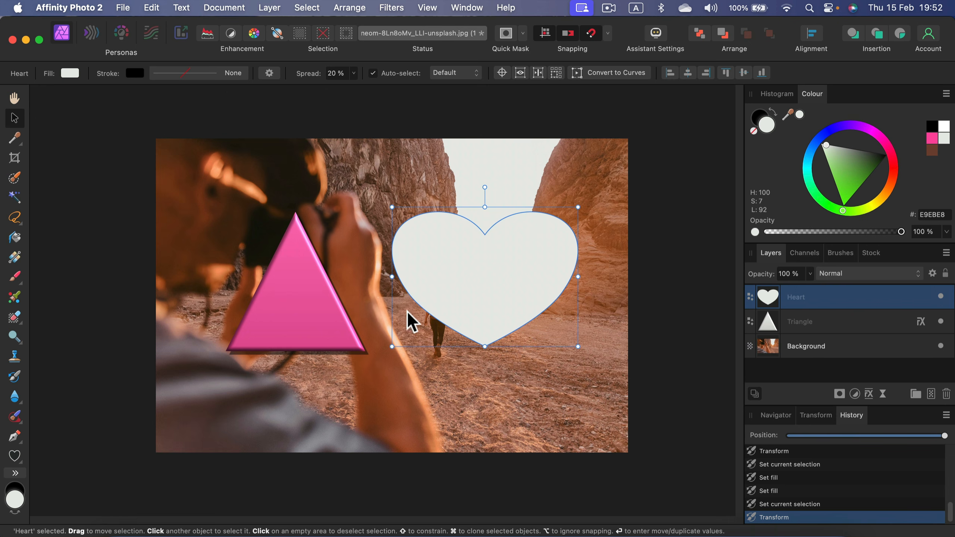
click(14, 138)
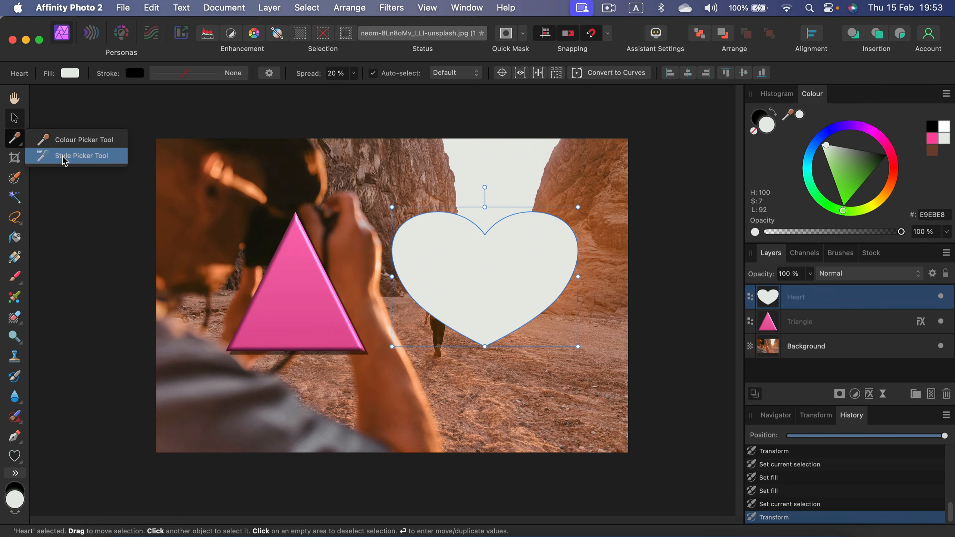
click(65, 161)
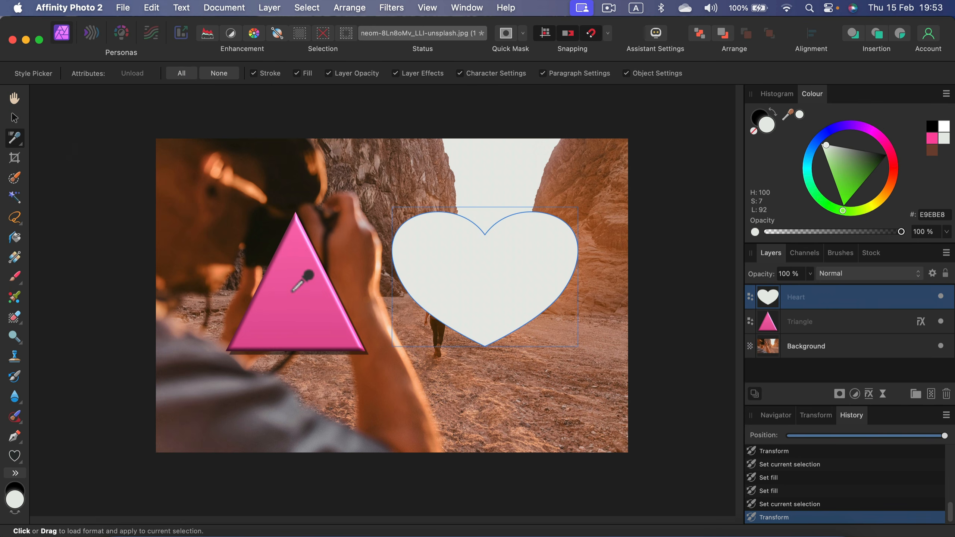
click(305, 277)
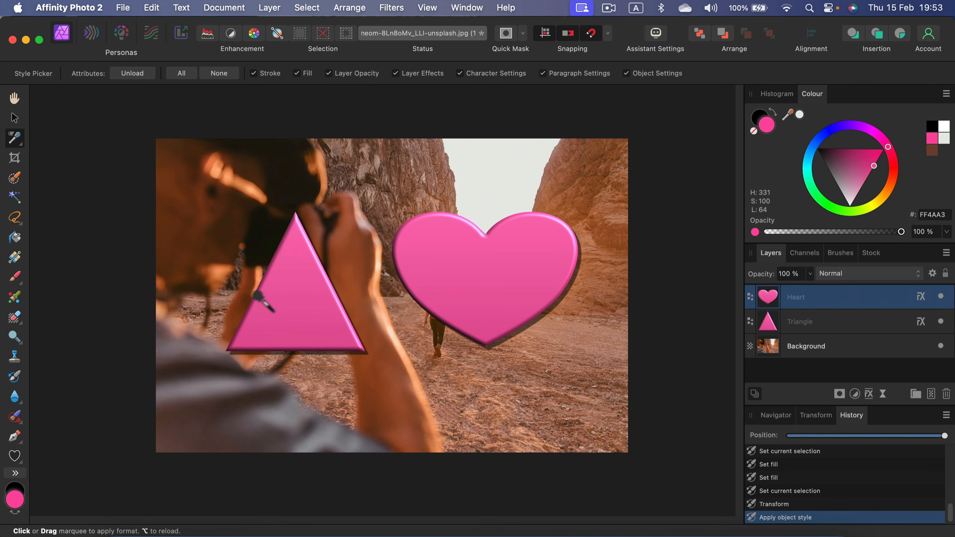
click(126, 74)
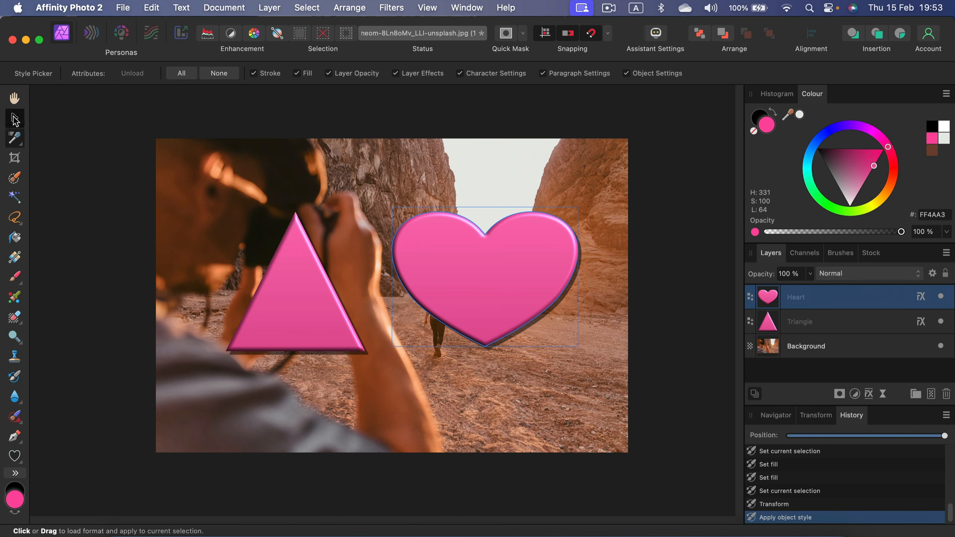
Step: Delete the triangle and the heart from the photo with the Move Tool, leaving only the Background layer
click(15, 120)
click(59, 150)
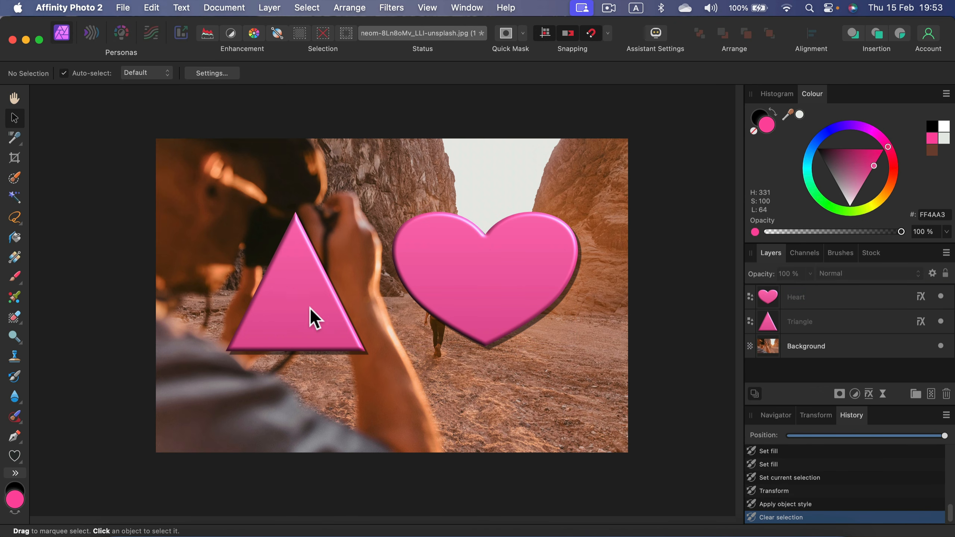
click(324, 313)
key(BackSpace)
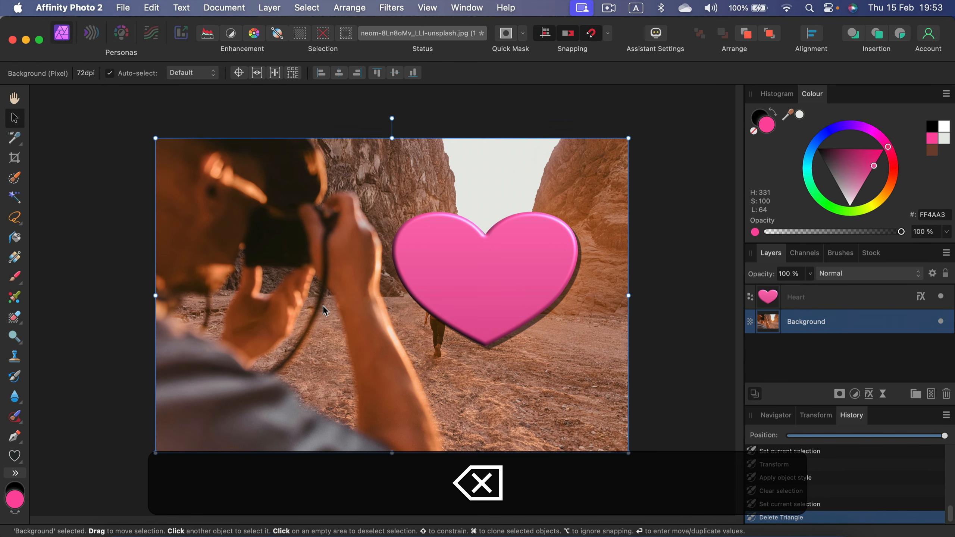
click(441, 299)
key(BackSpace)
Step: Try cropping the photo to about 9119 × 5802 px by trimming its right and top sides, and undo the crop
click(15, 138)
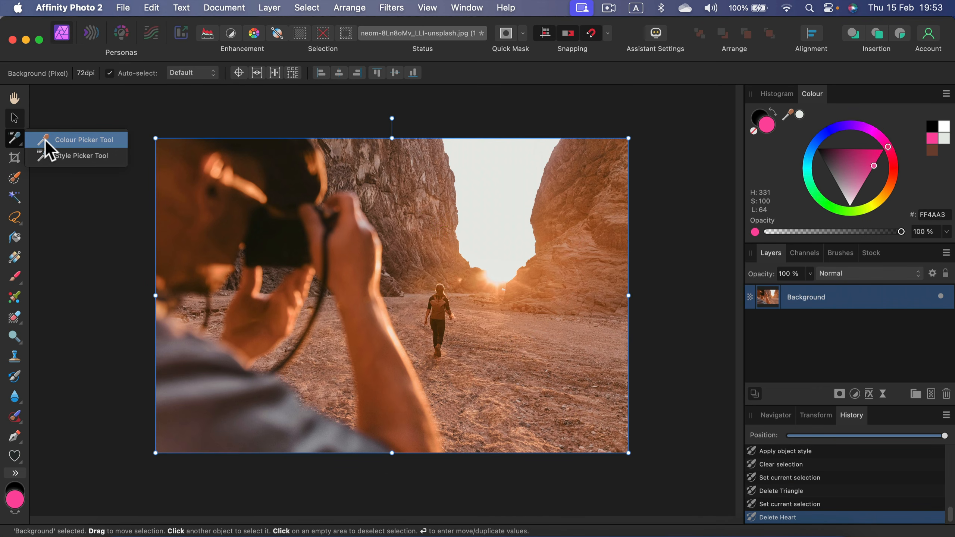
click(13, 158)
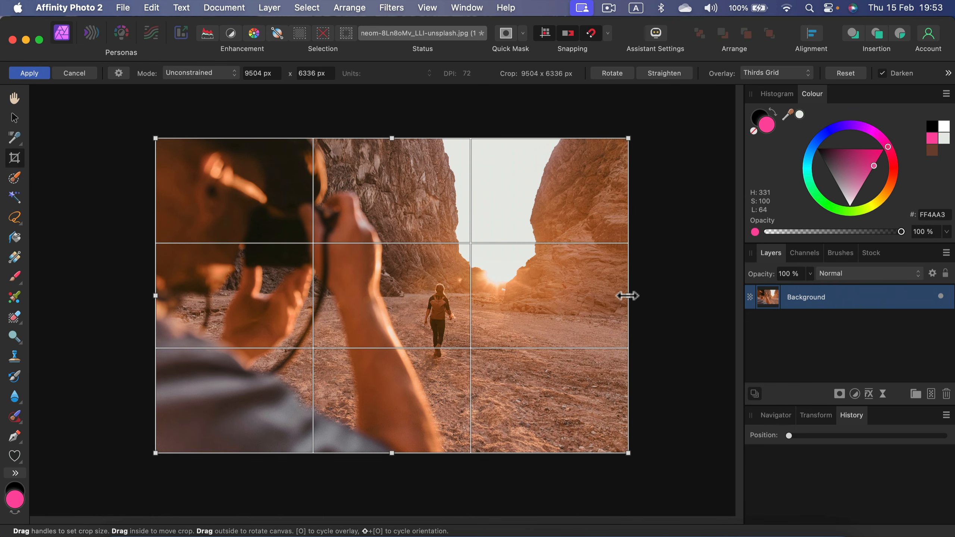
drag(627, 296, 436, 296)
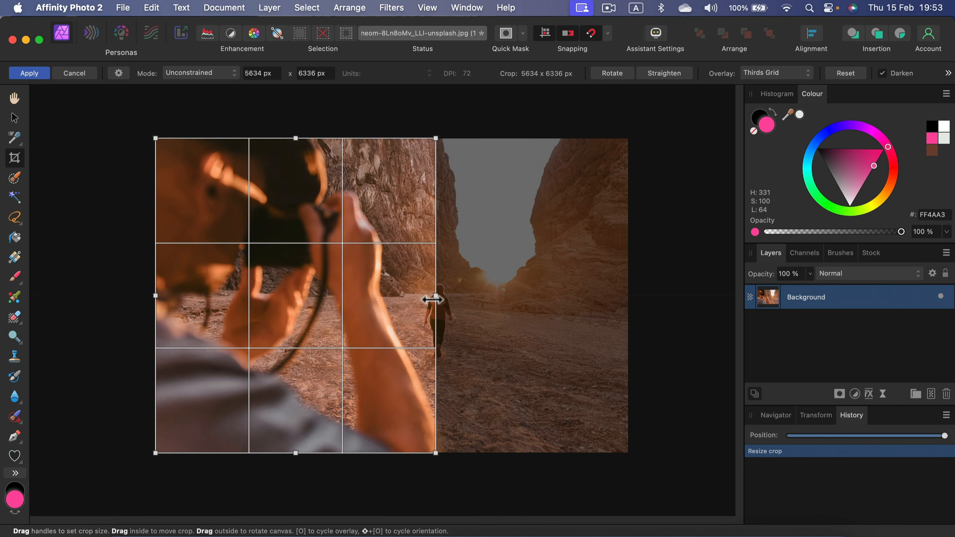
drag(434, 297, 609, 297)
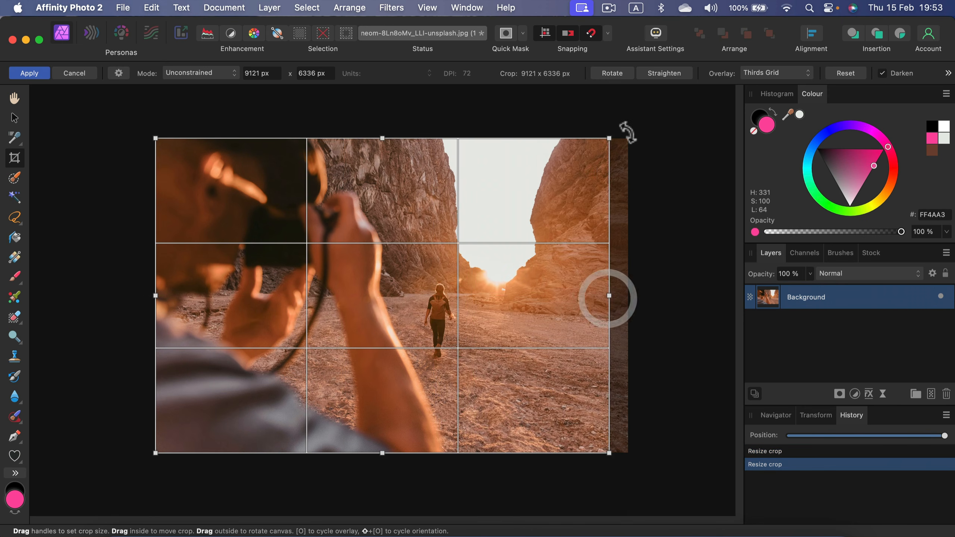
drag(609, 139, 609, 164)
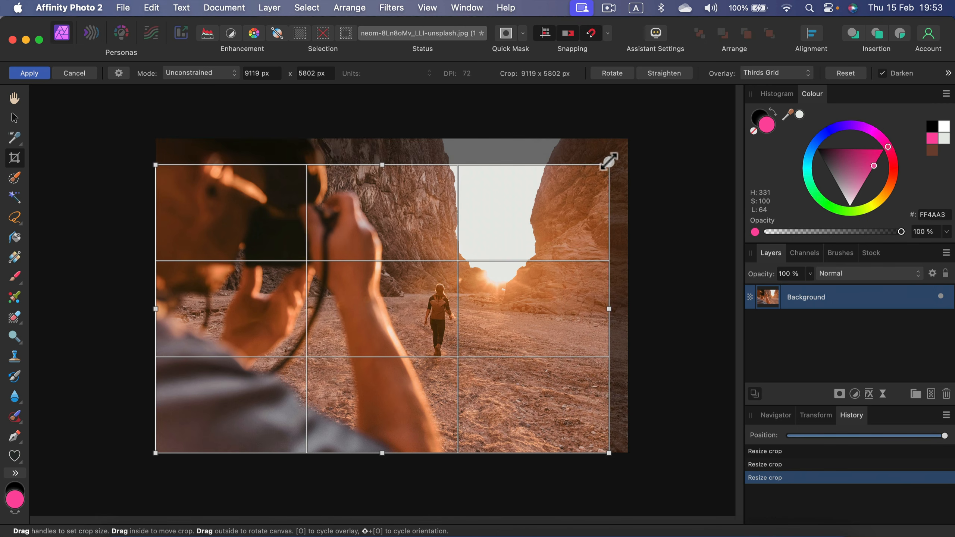
click(35, 73)
key(super+z)
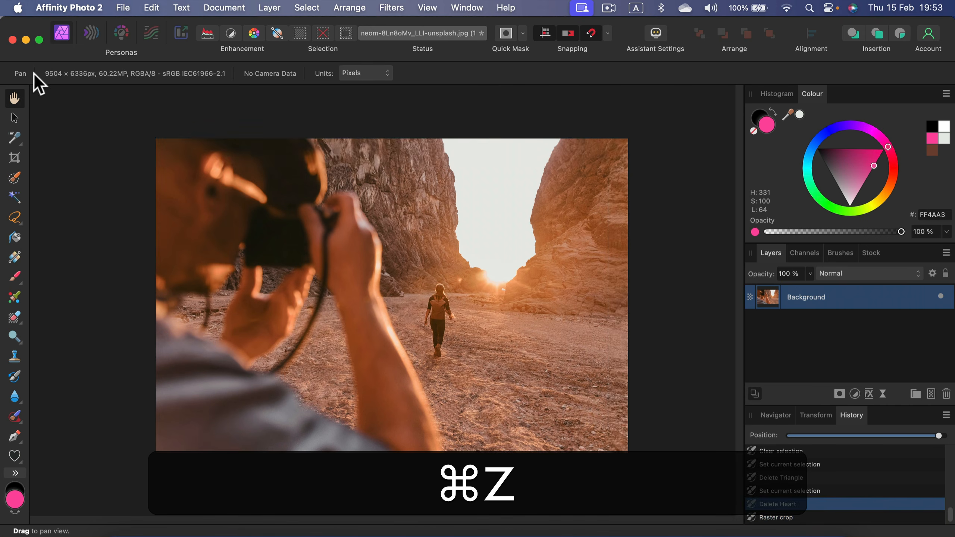
Step: Try resizing and rotating a crop area on the photo, and straighten it along a line from the photographer's hands to the opposite cliff
click(11, 160)
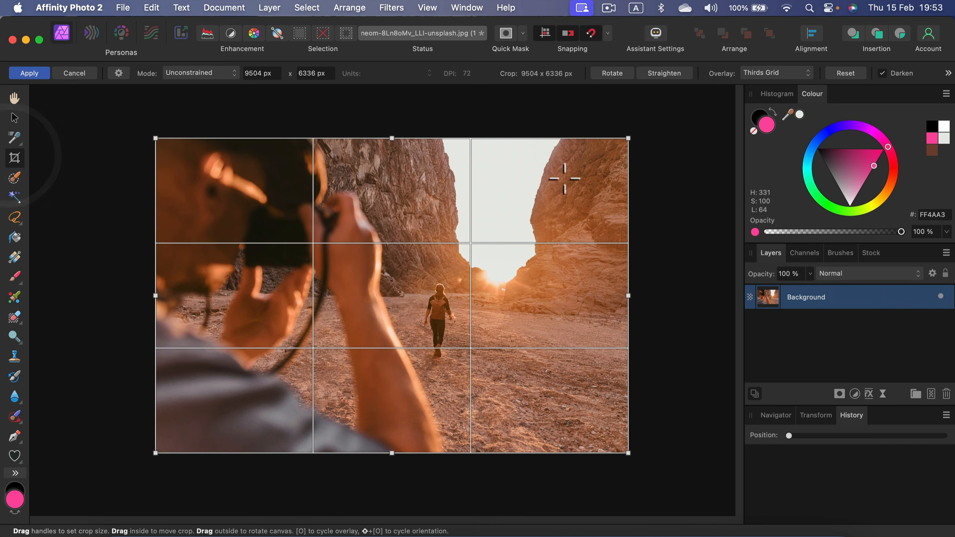
drag(627, 138, 606, 138)
click(662, 74)
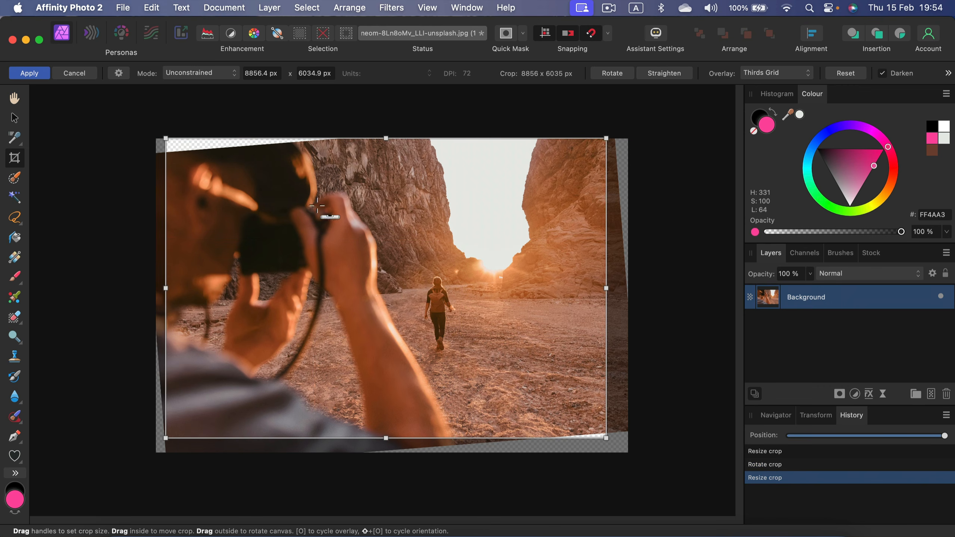
drag(228, 264, 550, 273)
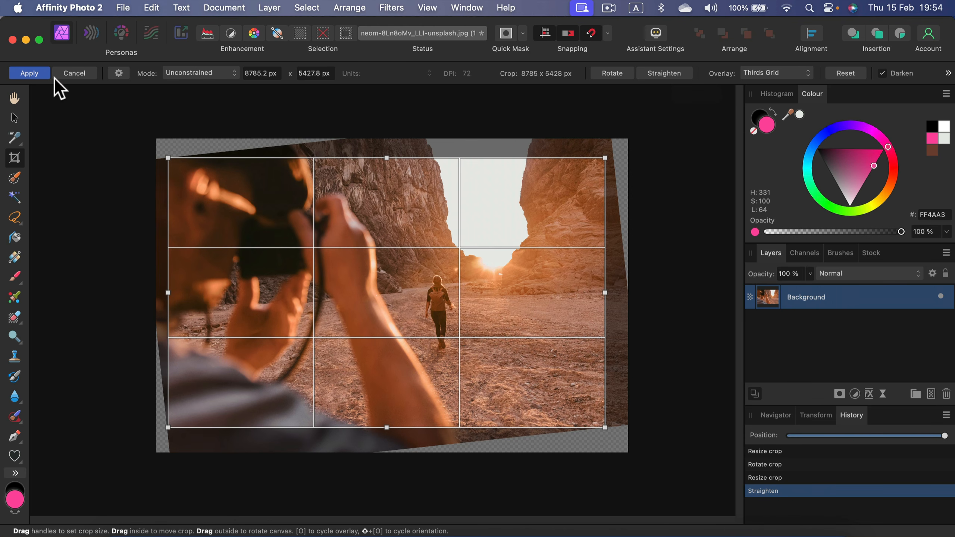
Step: Try the Original Ratio and Custom Ratio (3 × 2) crop modes, and cancel the crop
click(200, 73)
click(192, 91)
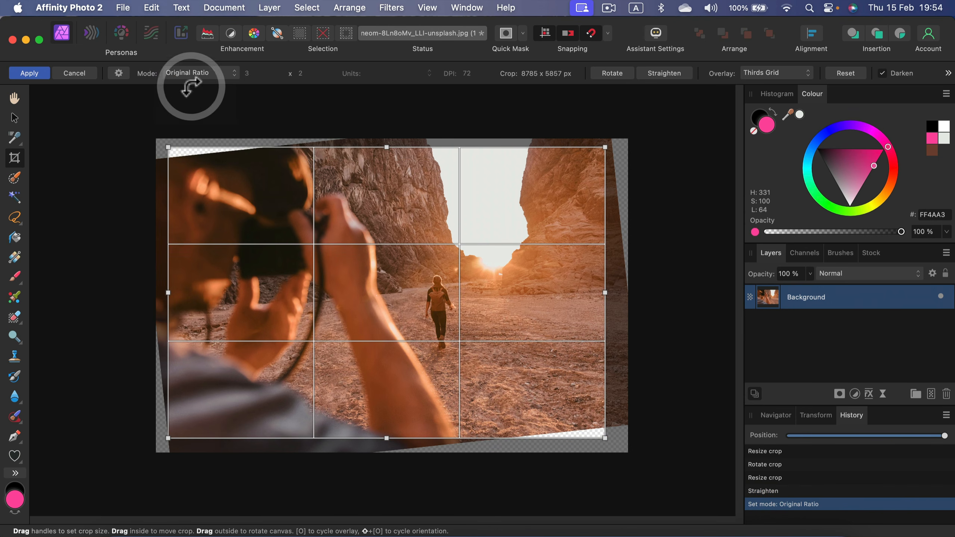
click(200, 72)
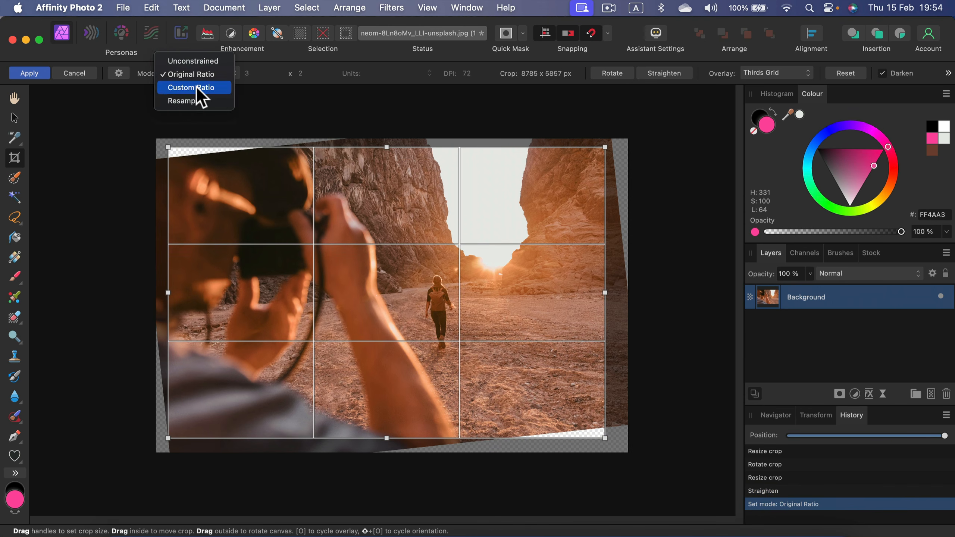
click(194, 87)
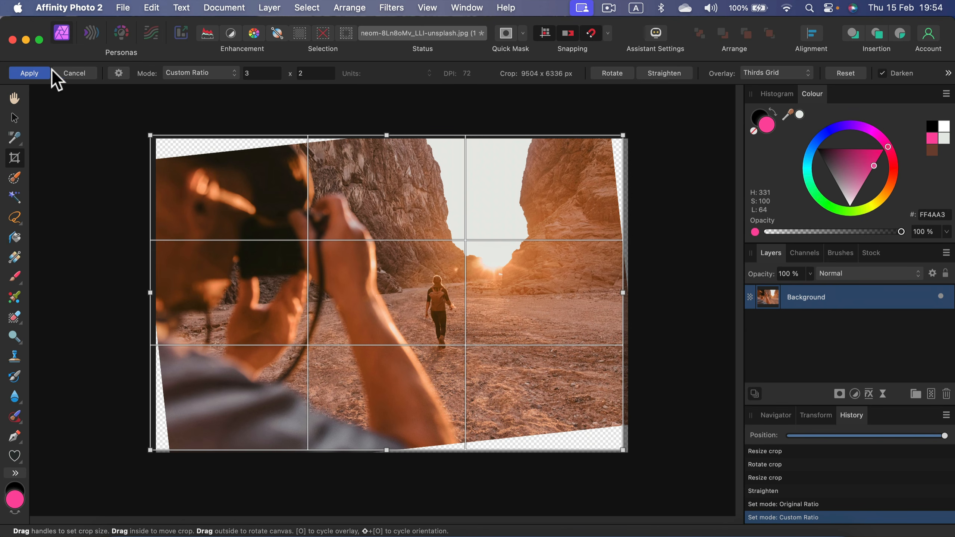
click(74, 73)
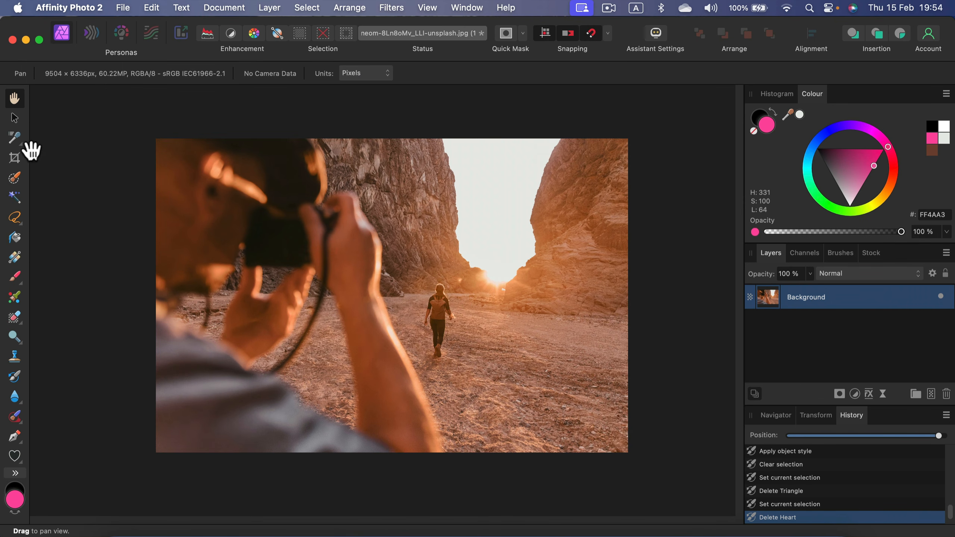
Step: Select the photographer's raised hand and forearm with the Selection Brush Tool, and set the brush width to 250 px
click(15, 179)
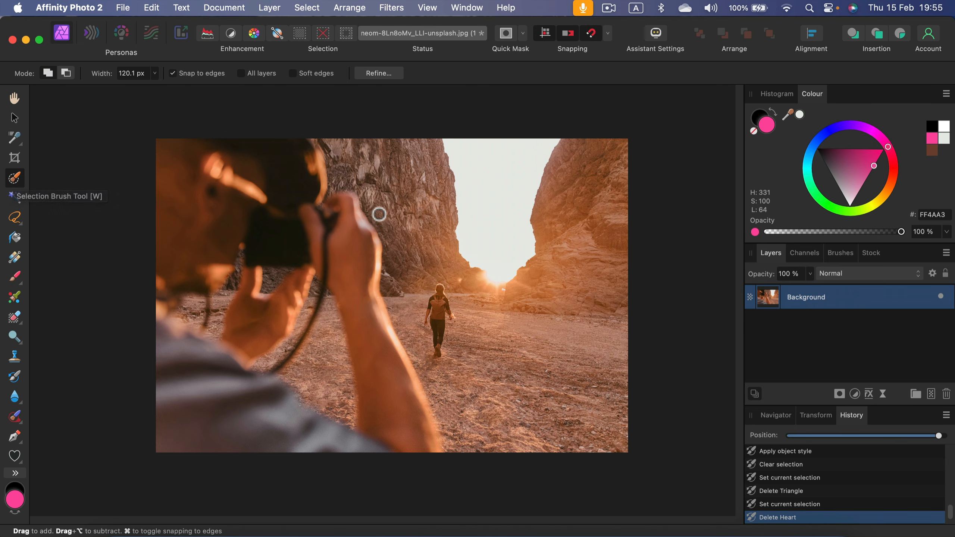
mouse_move(364, 255)
mouse_down()
mouse_move(360, 280)
mouse_move(381, 334)
mouse_move(351, 277)
mouse_move(354, 305)
mouse_move(375, 365)
mouse_move(343, 290)
mouse_move(364, 241)
mouse_move(353, 233)
mouse_move(343, 250)
mouse_move(353, 208)
mouse_move(345, 190)
mouse_move(341, 252)
mouse_move(367, 260)
mouse_move(376, 240)
mouse_move(375, 300)
mouse_move(387, 332)
mouse_up()
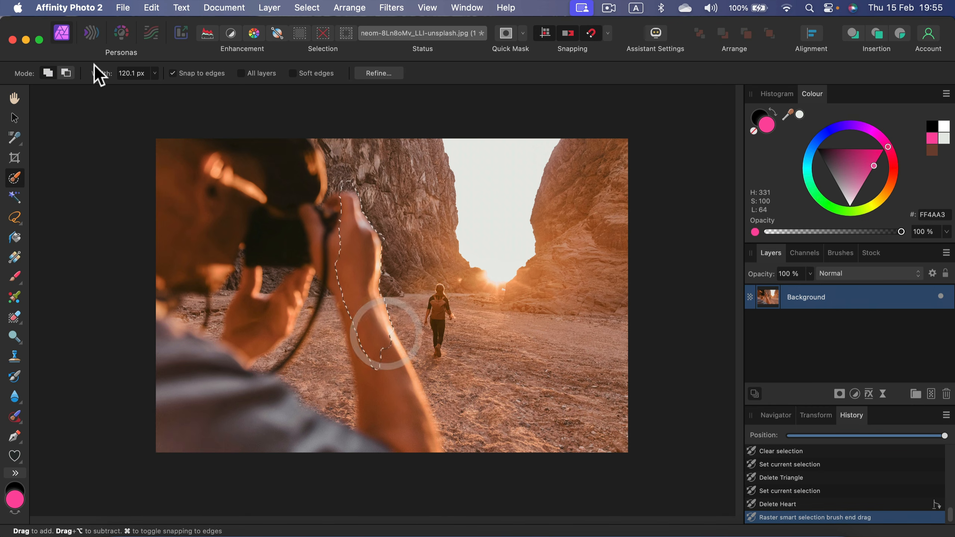
click(154, 73)
drag(153, 87, 165, 88)
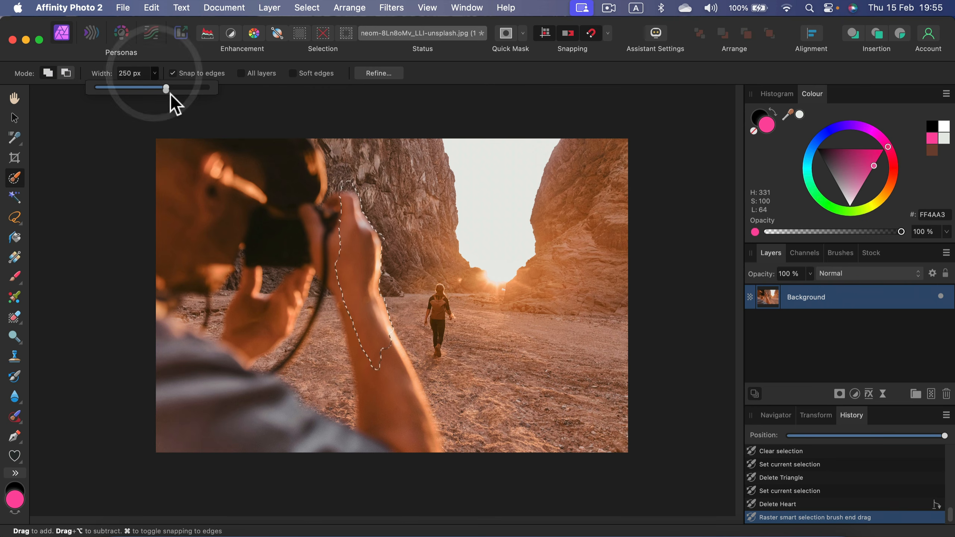
Step: Extend the selection further down the photographer's forearm and over the fingertips at the top of the raised hand
mouse_move(381, 354)
mouse_down()
mouse_move(384, 341)
mouse_move(400, 403)
mouse_move(363, 337)
mouse_up()
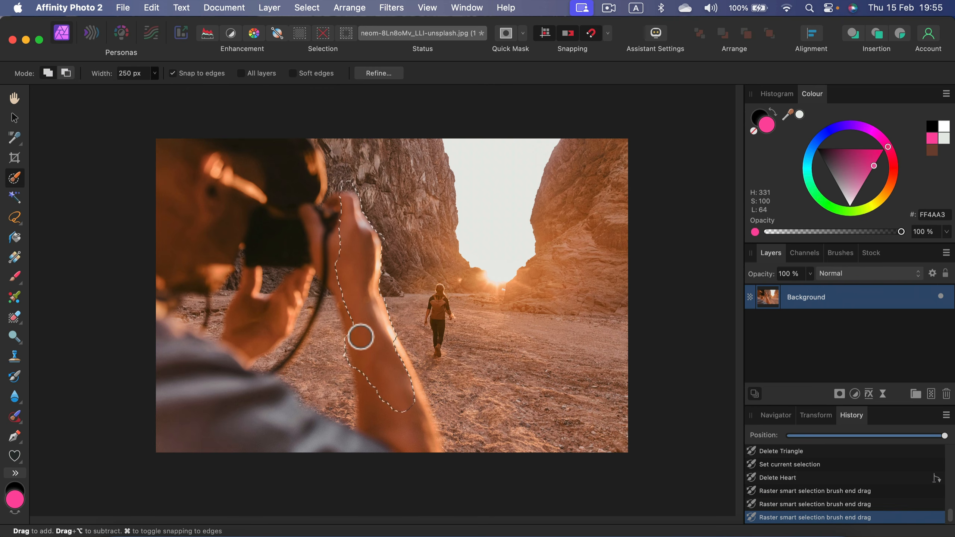
key(super+equal)
mouse_move(324, 341)
mouse_down()
mouse_move(311, 256)
mouse_move(316, 188)
mouse_move(308, 210)
mouse_move(303, 136)
mouse_up()
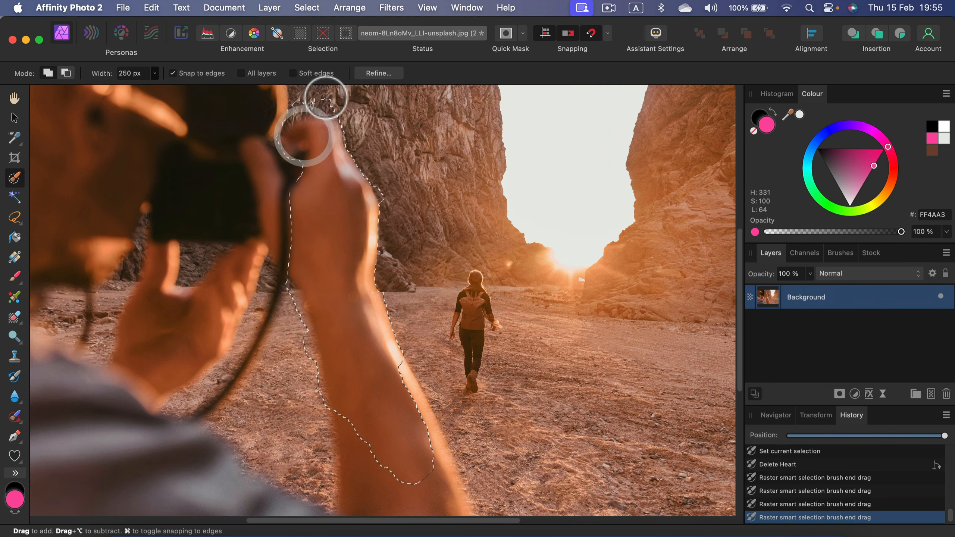
scroll(319, 195, up, 5)
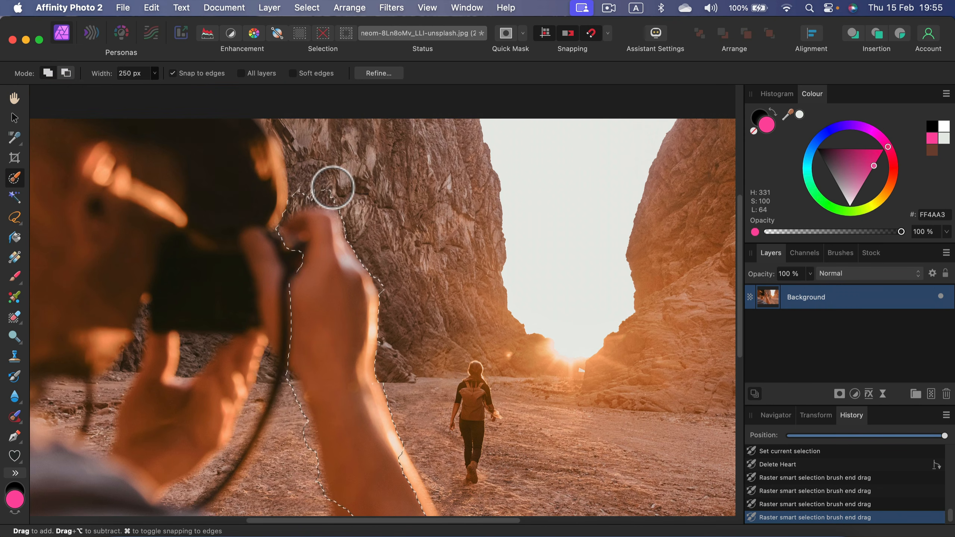
Step: Subtract the stray rock and ground areas from the selection above the fingers, beside the hand and along the forearm's left edge
click(66, 73)
mouse_move(284, 193)
mouse_down()
mouse_move(329, 188)
mouse_move(301, 190)
mouse_move(318, 194)
mouse_up()
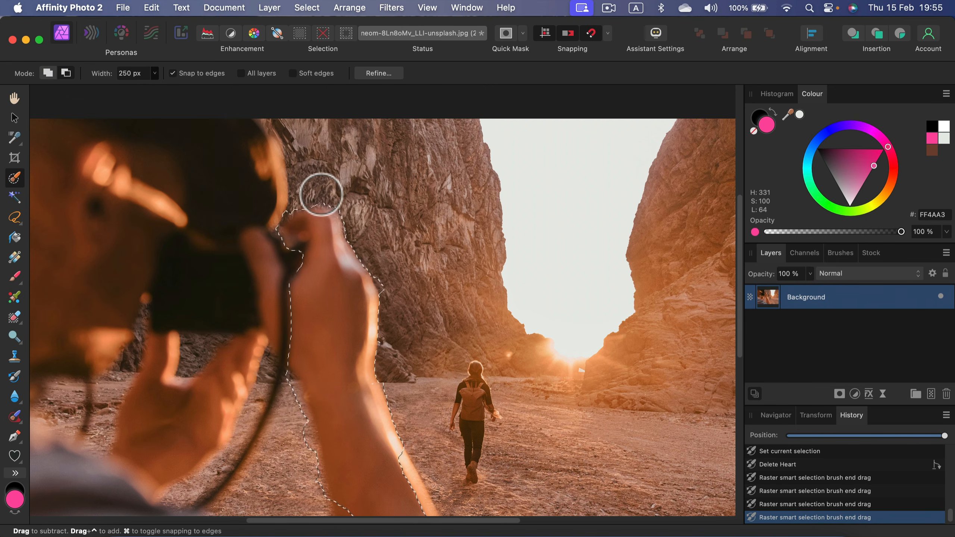
drag(387, 278, 386, 261)
scroll(385, 261, down, 5)
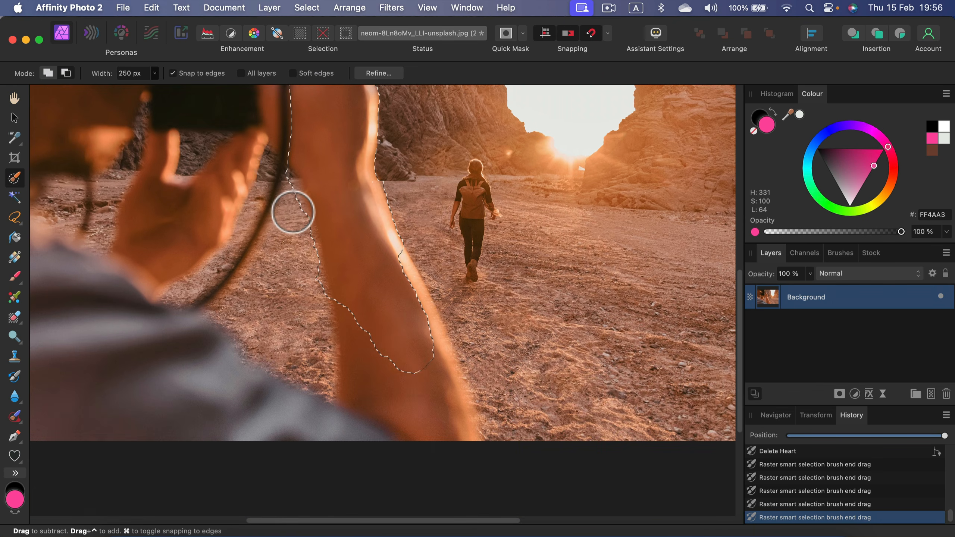
drag(287, 185, 297, 252)
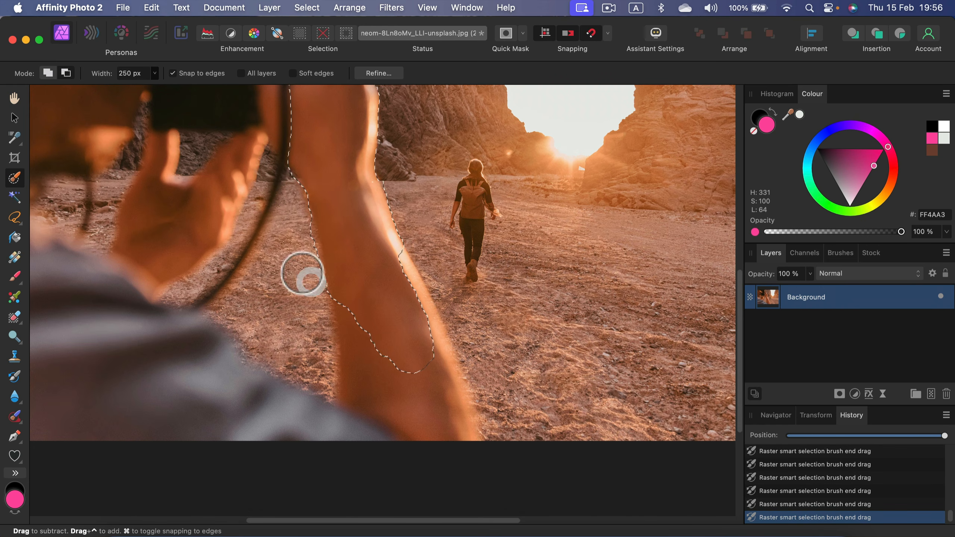
Step: Add the lower forearm to the selection down to the photo's bottom edge, and subtract the excess ground on both sides
click(48, 74)
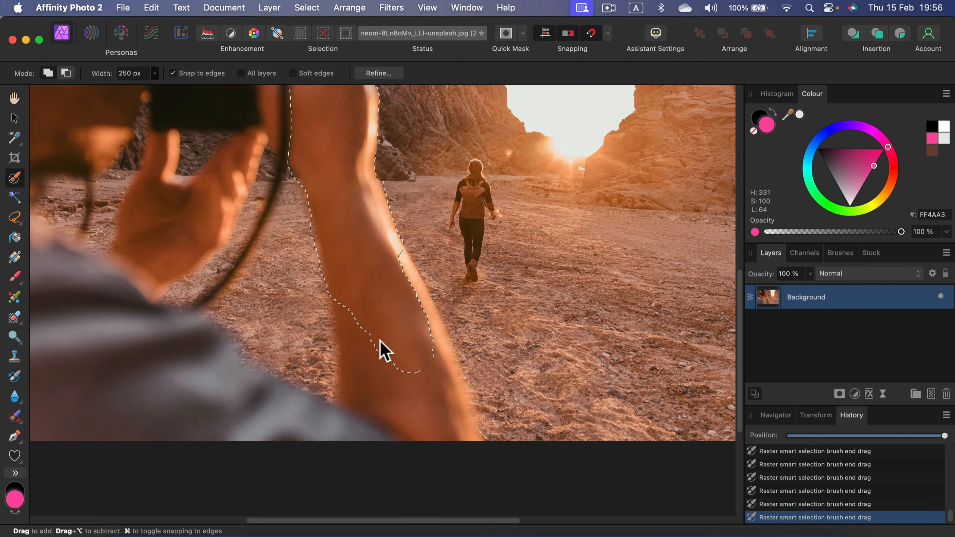
drag(378, 341, 377, 370)
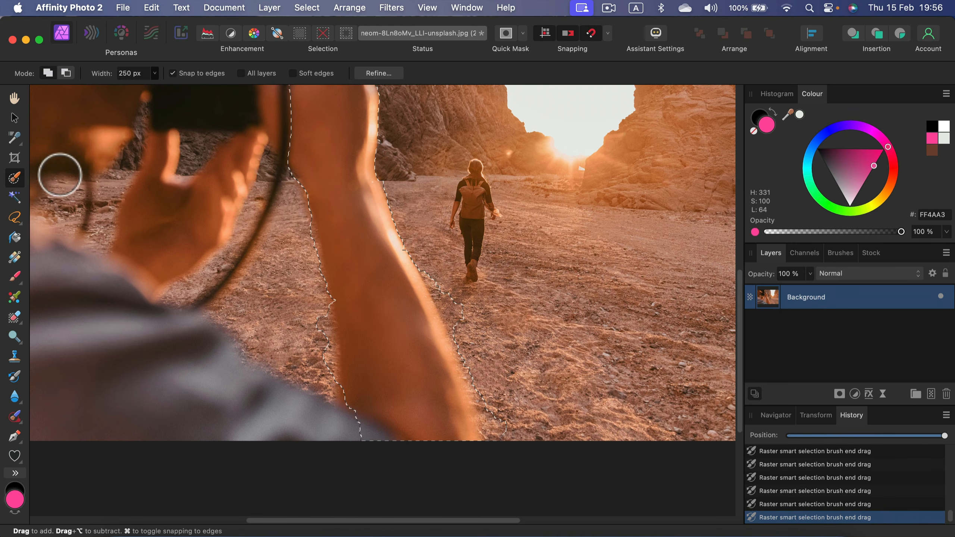
click(65, 74)
mouse_move(317, 314)
mouse_down()
mouse_move(320, 373)
mouse_move(330, 355)
mouse_up()
drag(423, 237, 474, 340)
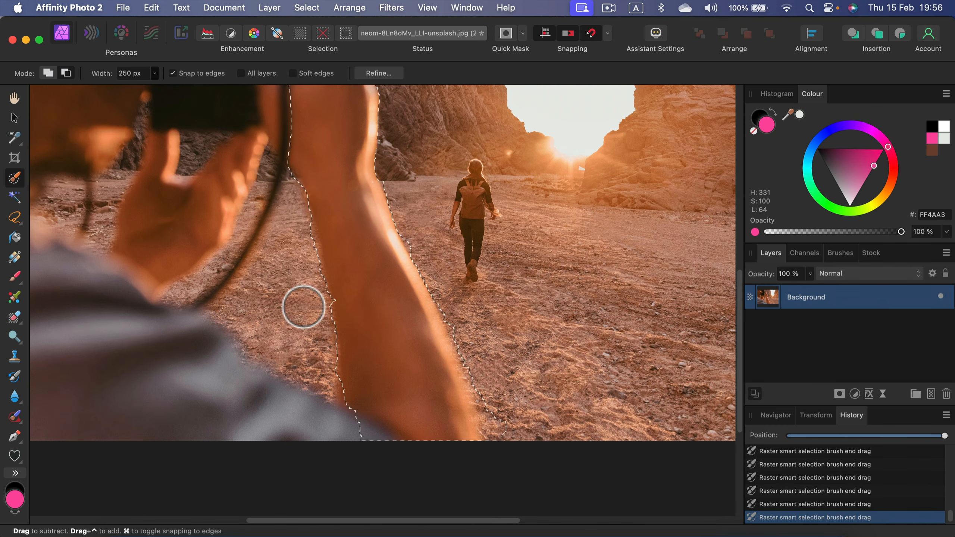
Step: Refine the selection by painting along both edges of the forearm with the 50 px Background adjustment brush
scroll(425, 310, down, 1)
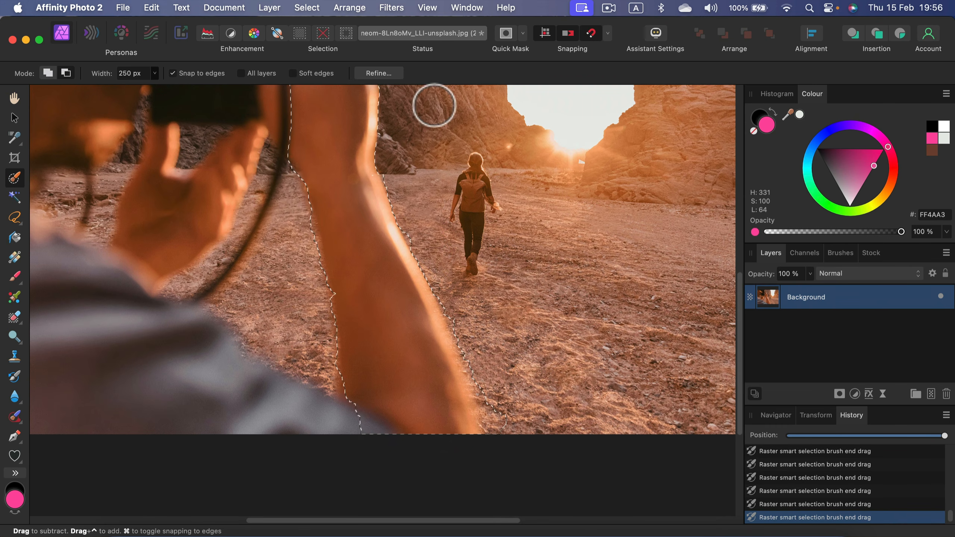
click(379, 73)
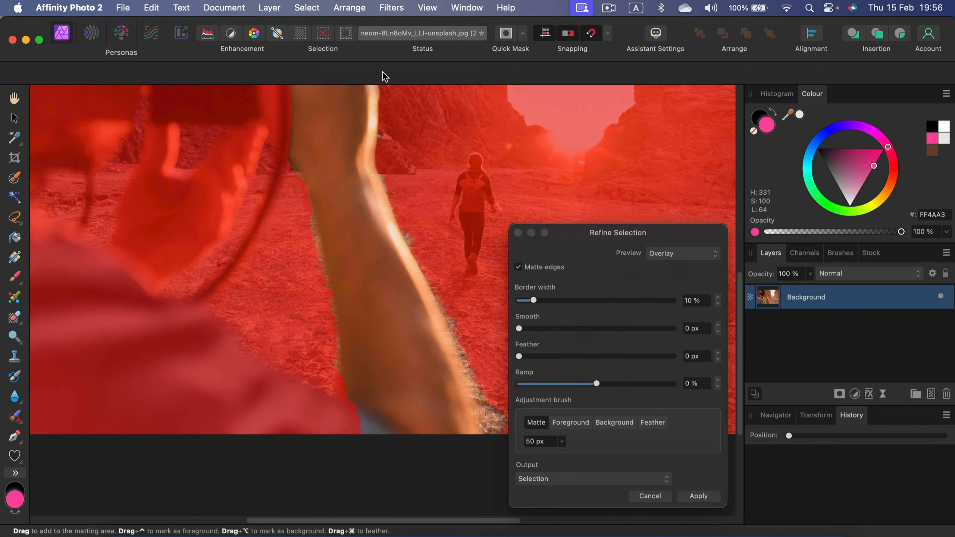
drag(638, 234, 678, 127)
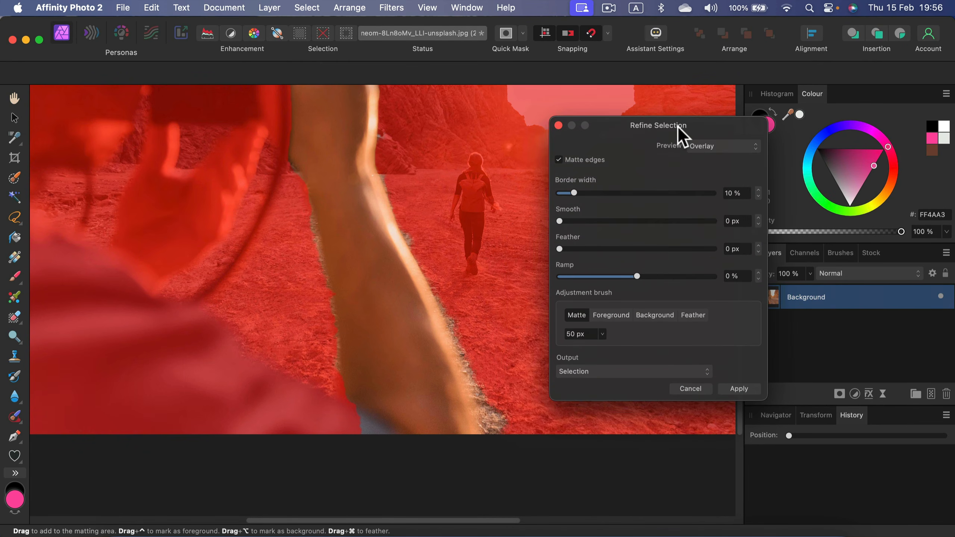
scroll(324, 237, up, 4)
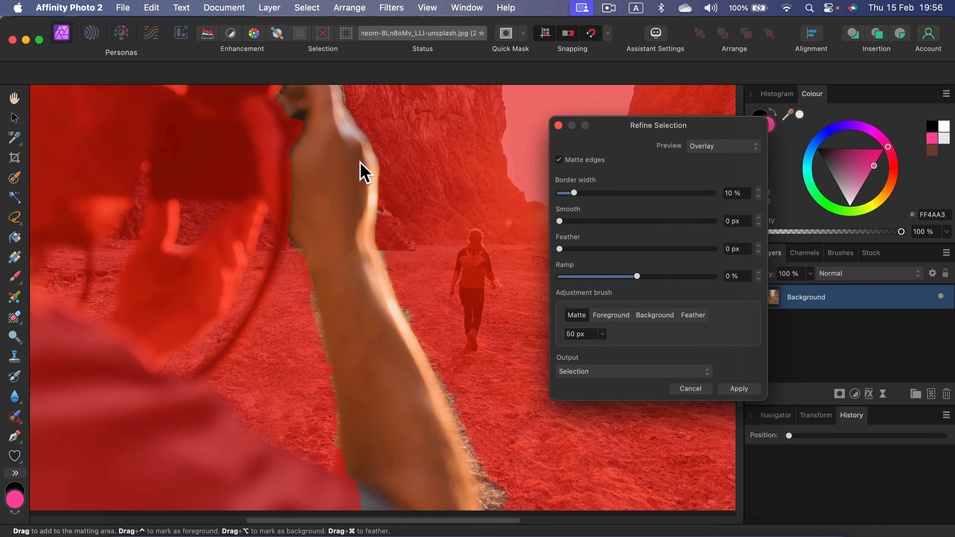
scroll(315, 300, up, 4)
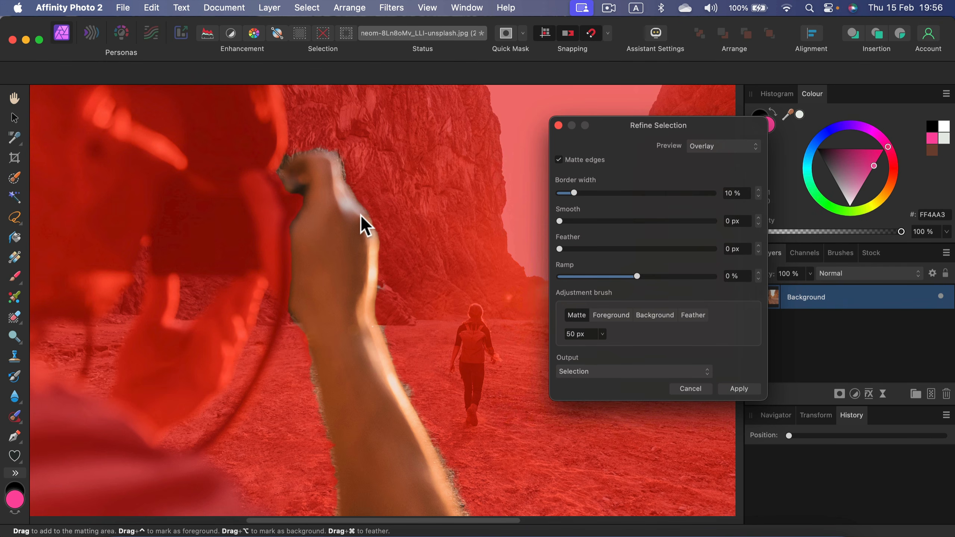
click(605, 315)
click(655, 315)
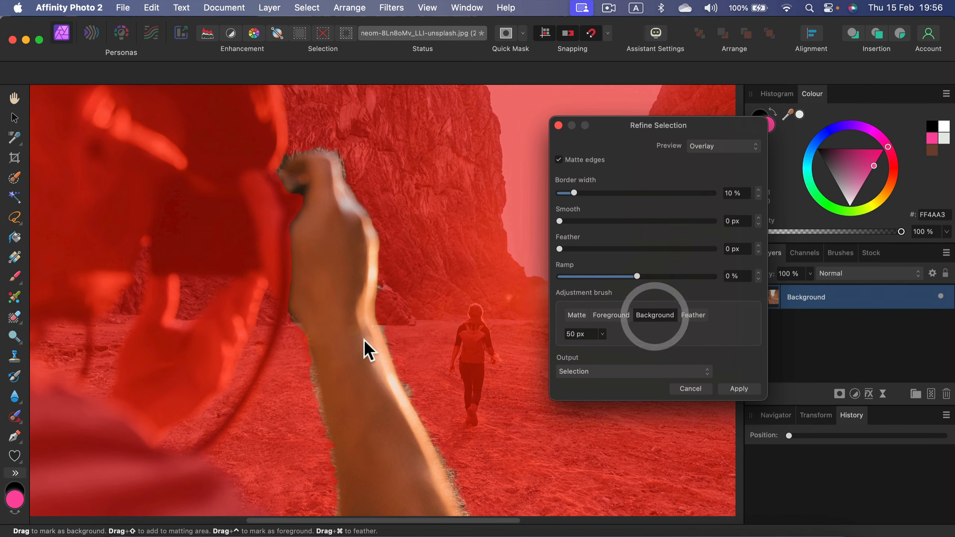
click(596, 314)
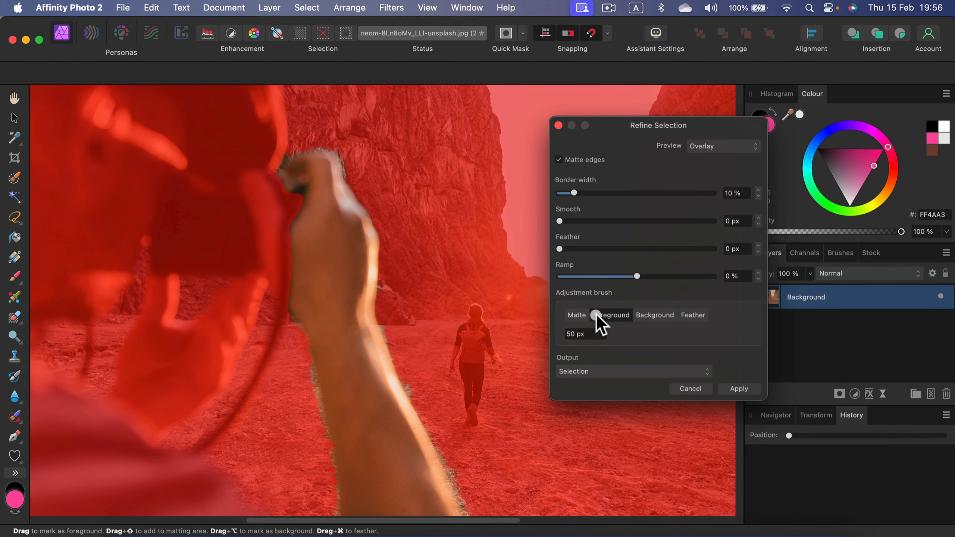
click(657, 315)
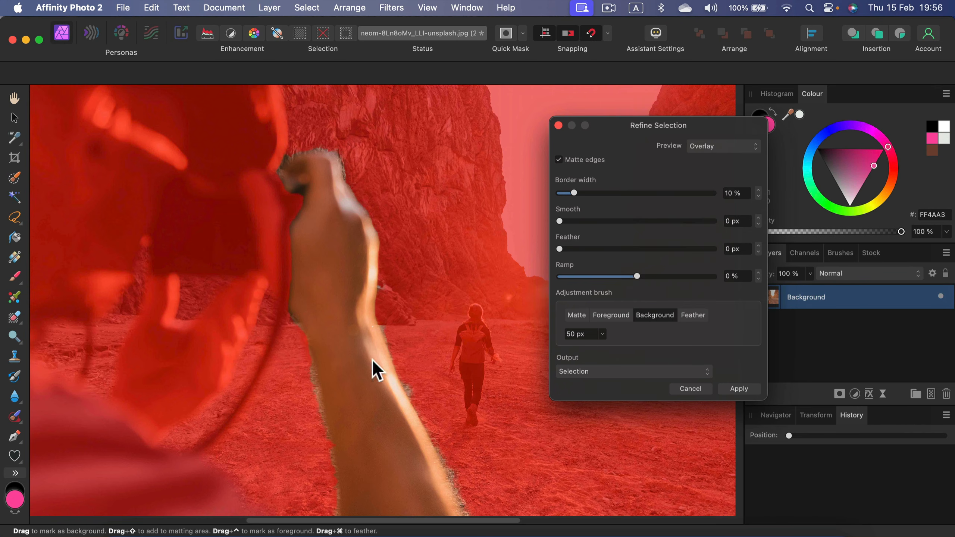
drag(311, 378, 314, 401)
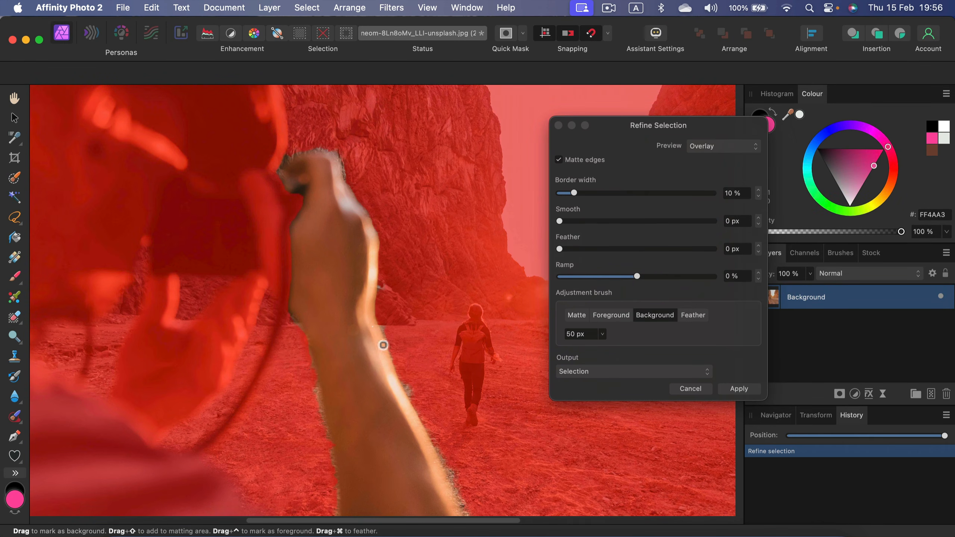
mouse_move(385, 334)
mouse_down()
mouse_move(458, 487)
mouse_move(432, 442)
mouse_up()
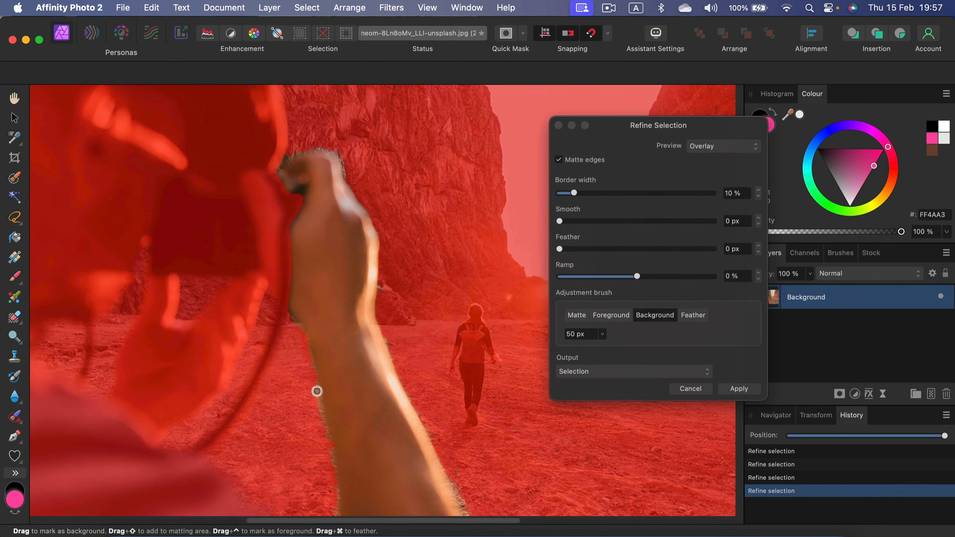
drag(318, 402, 334, 498)
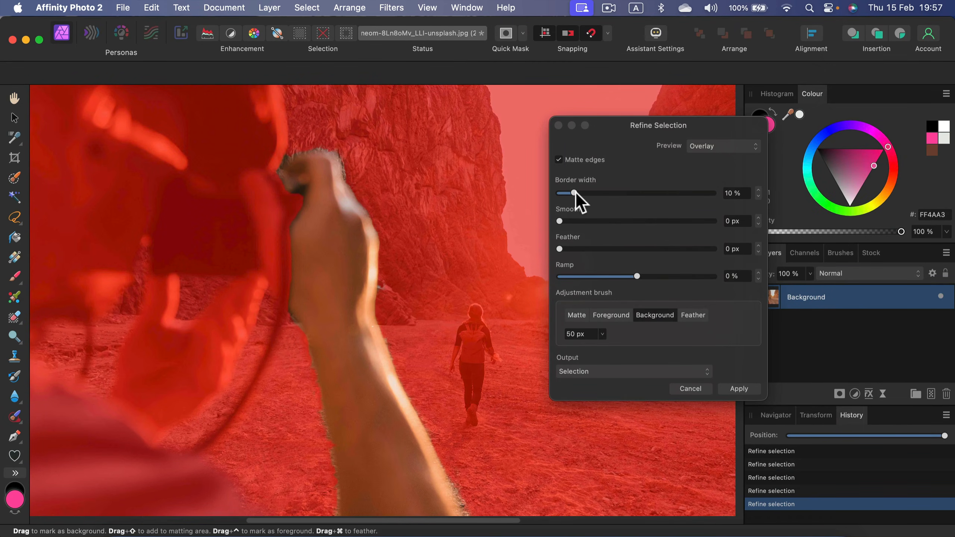
Step: Set the refinement's border width to 15 % and apply it with the output as a new layer with mask
mouse_move(574, 191)
mouse_down()
mouse_move(590, 194)
mouse_move(582, 193)
mouse_up()
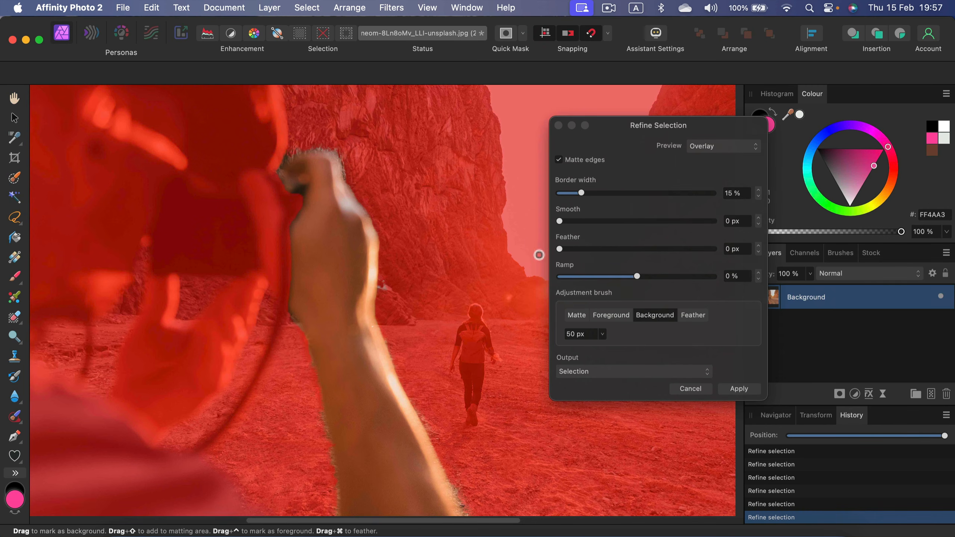
click(582, 372)
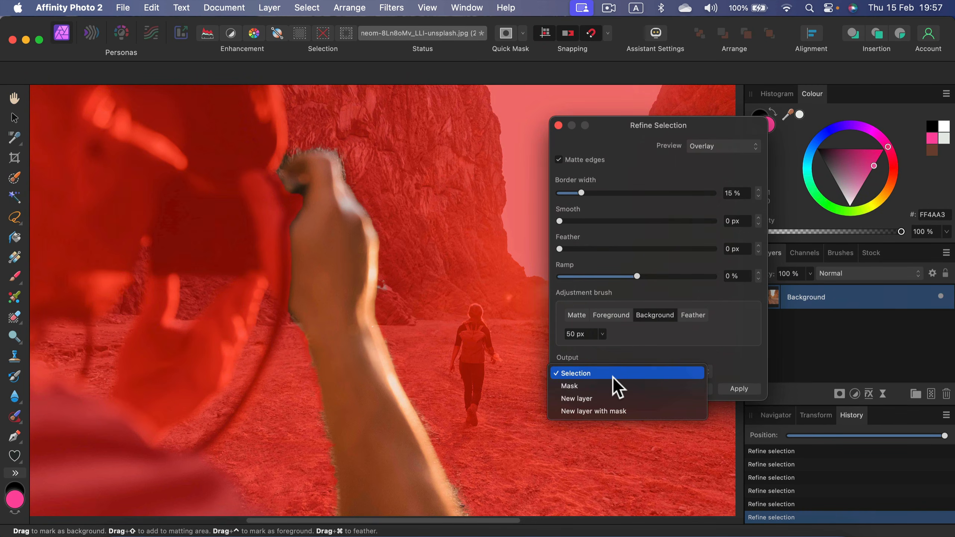
click(592, 410)
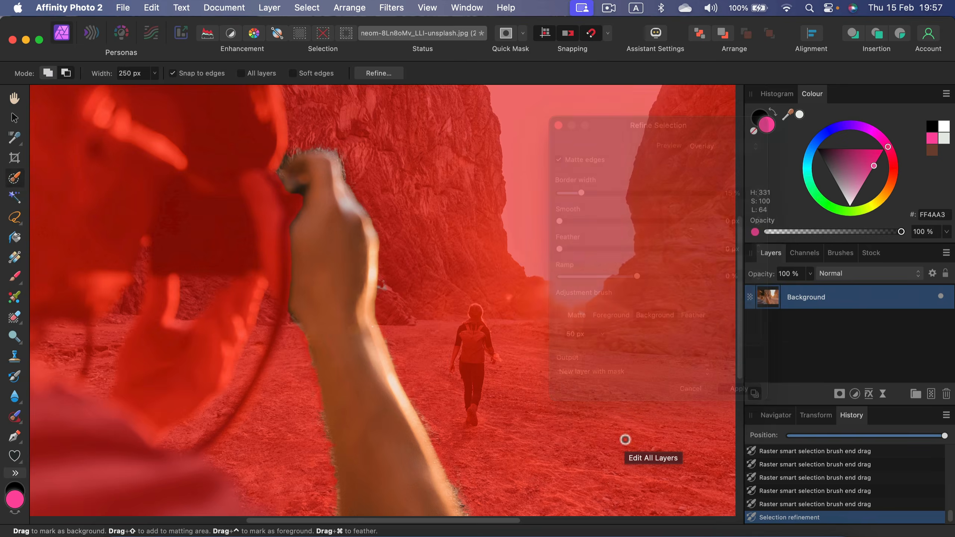
Step: Inspect the cut-out arm, make the Background layer visible again and delete the masked arm layer
scroll(418, 412, down, 3)
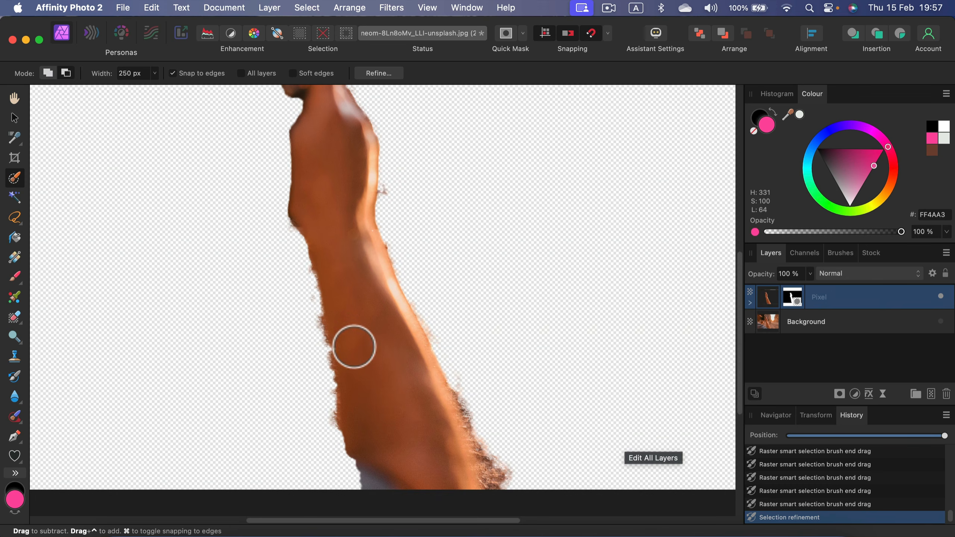
scroll(367, 388, up, 1)
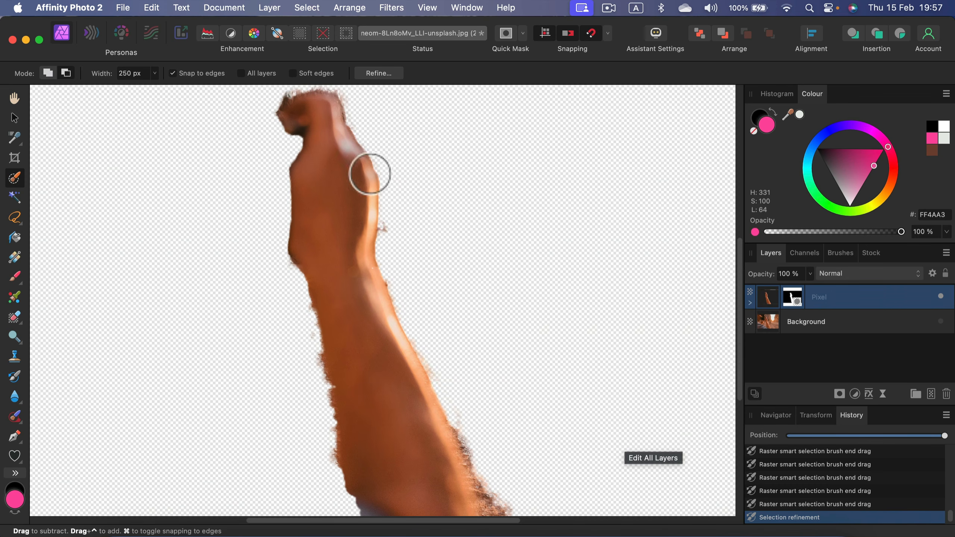
scroll(417, 415, up, 1)
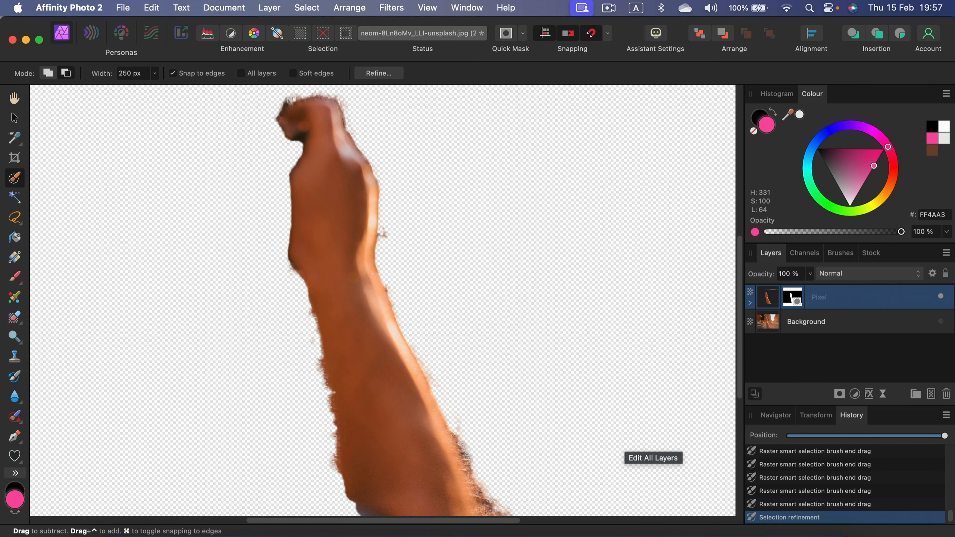
click(941, 322)
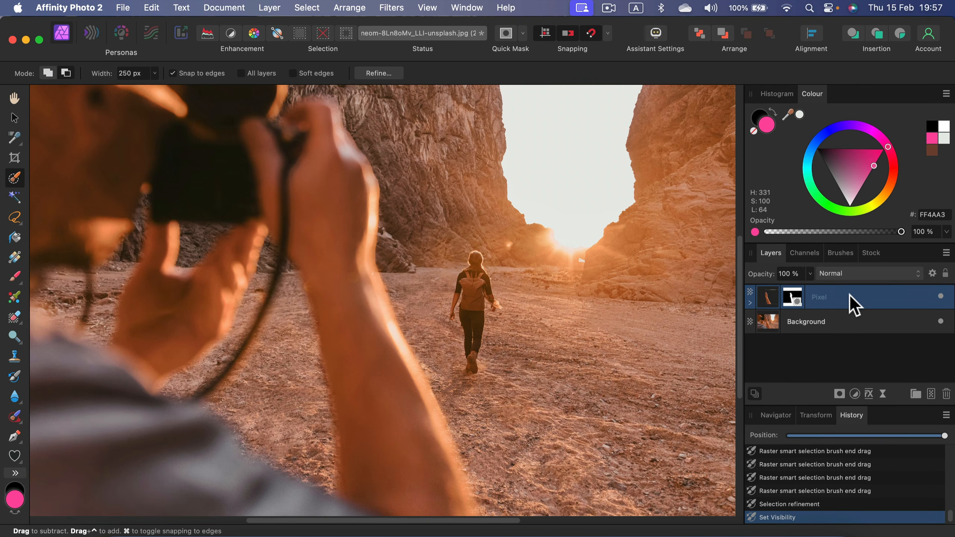
click(947, 394)
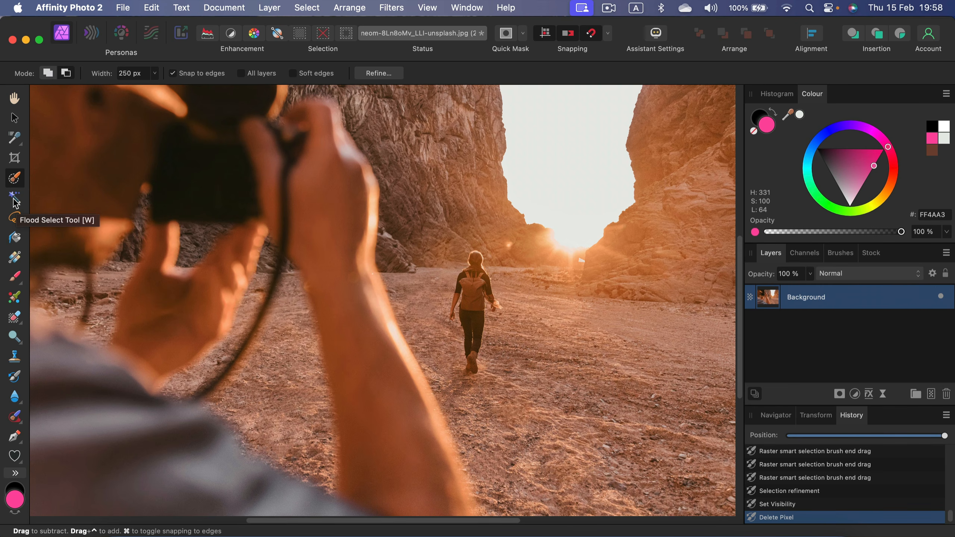
Step: Select the sky between the cliffs with the Flood Select Tool at 16 % tolerance with Contiguous on
click(14, 202)
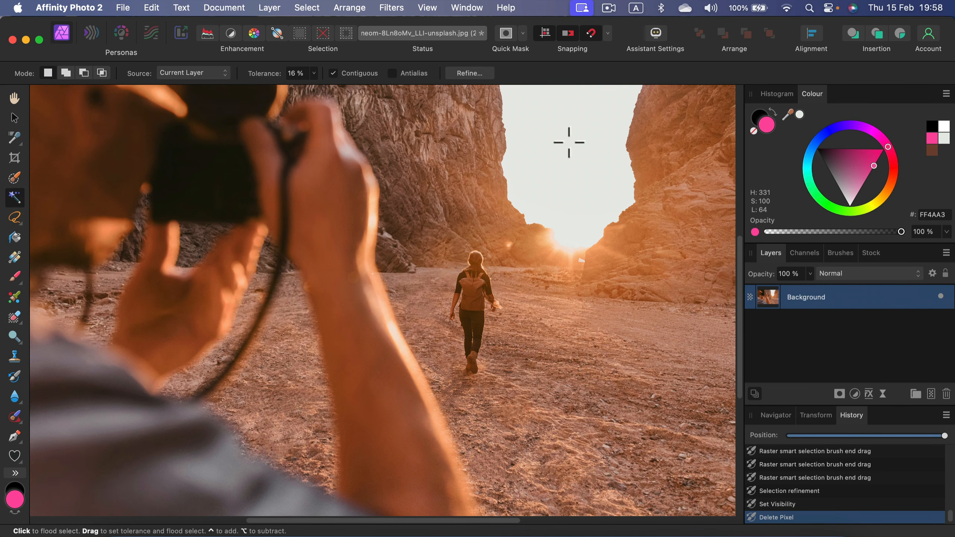
scroll(564, 151, up, 3)
scroll(550, 205, up, 1)
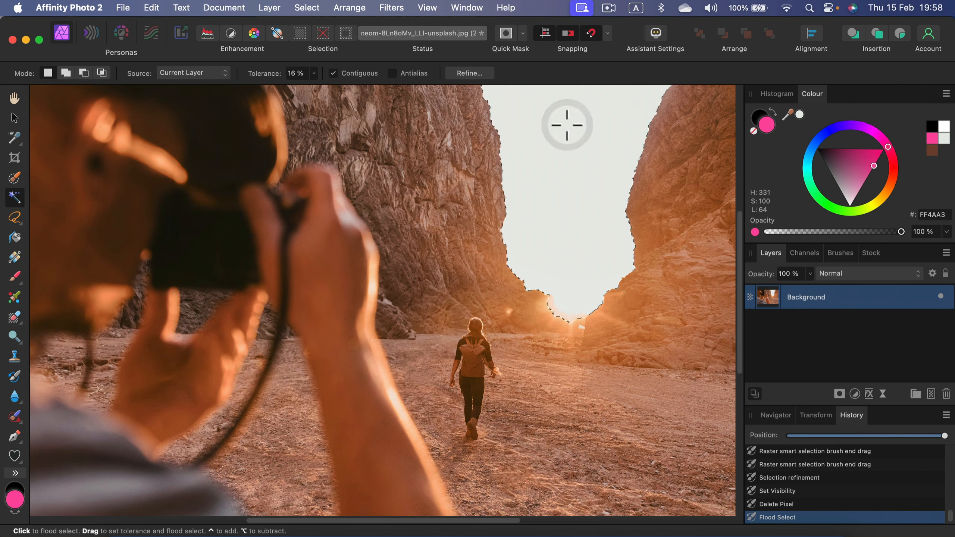
scroll(564, 221, up, 3)
click(541, 215)
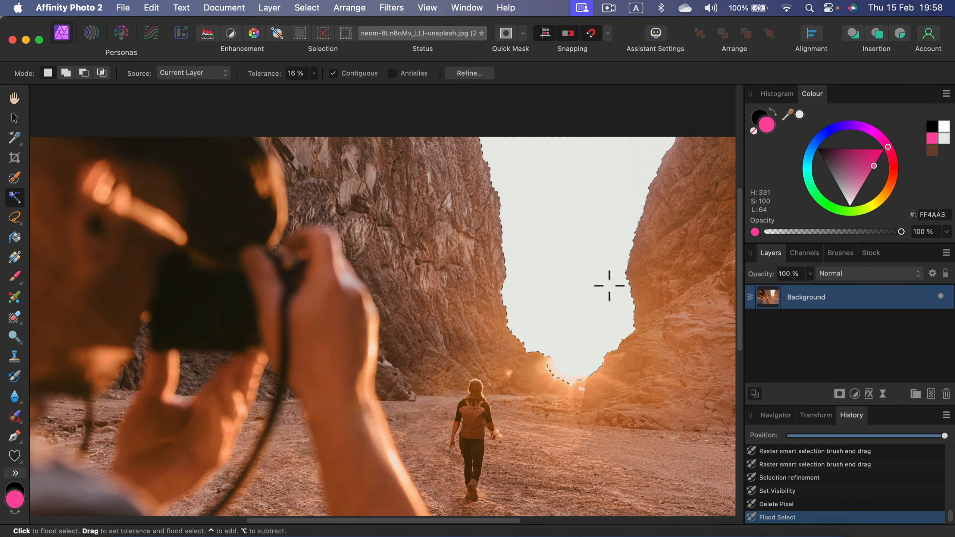
Step: Invert the sky selection, copy and paste the selected area as a new layer, and hide the original Background layer
click(311, 9)
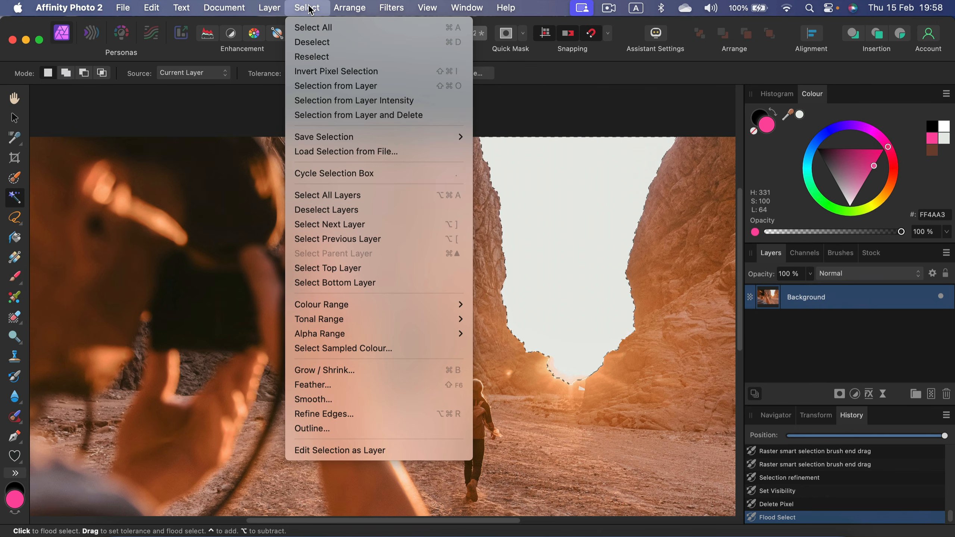
click(311, 72)
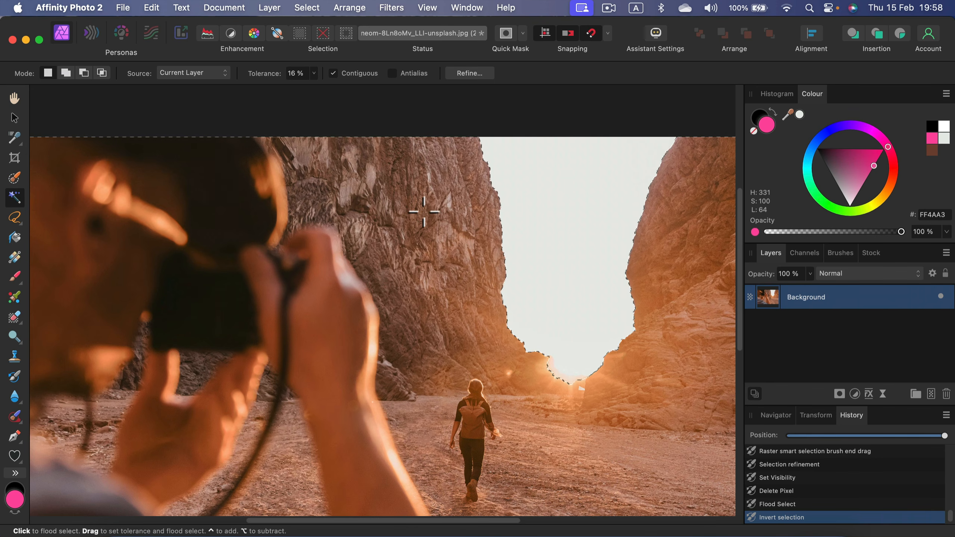
key(super+v)
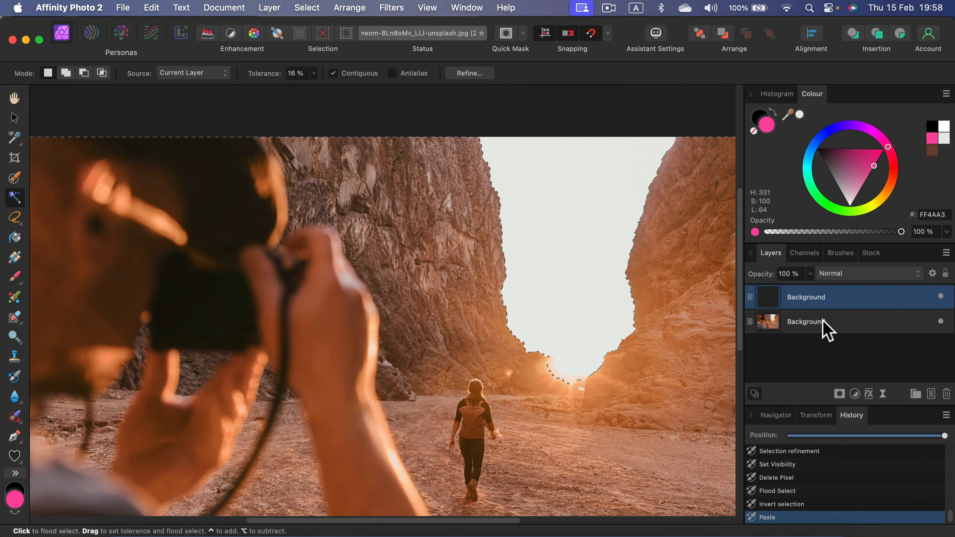
click(942, 322)
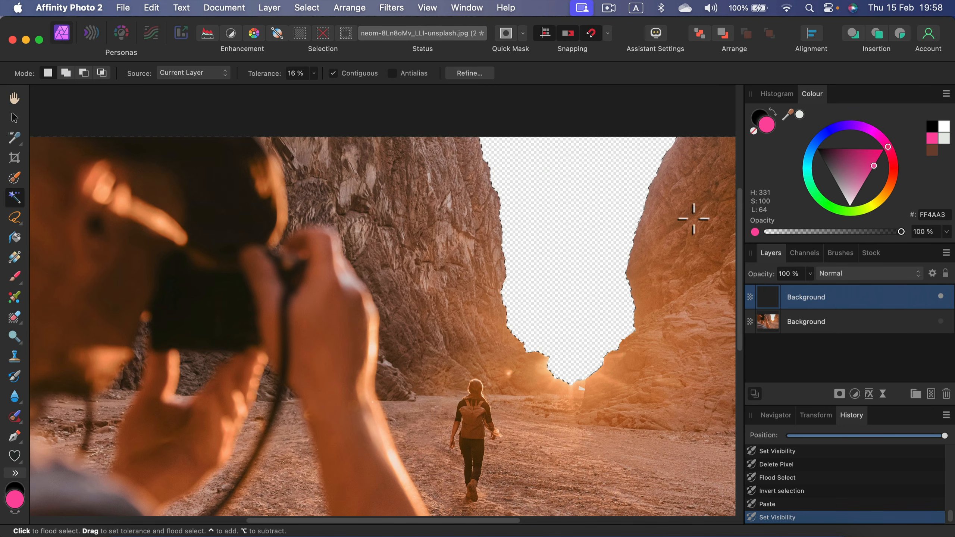
Step: Delete the pasted layer, clear the remaining sky selection and make the Background layer visible again
drag(853, 297, 948, 398)
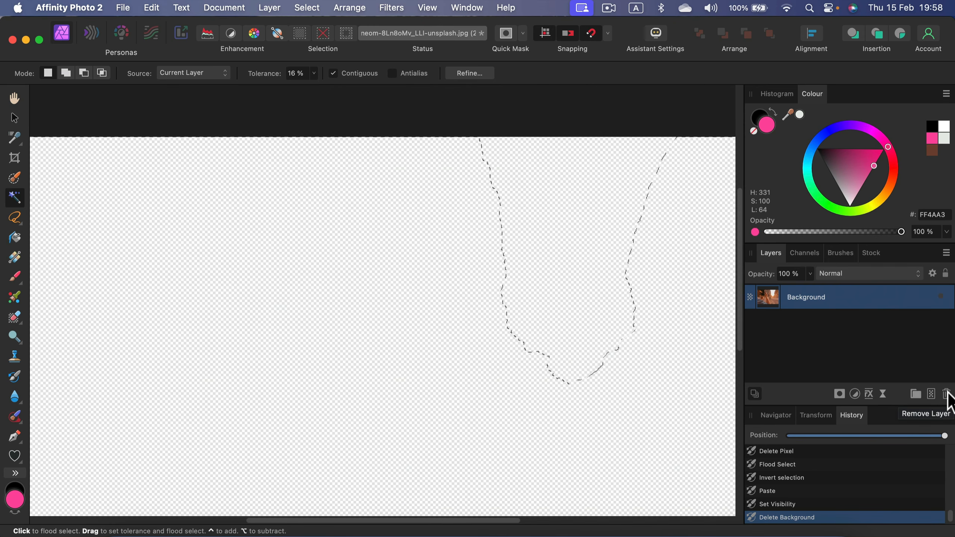
key(super+d)
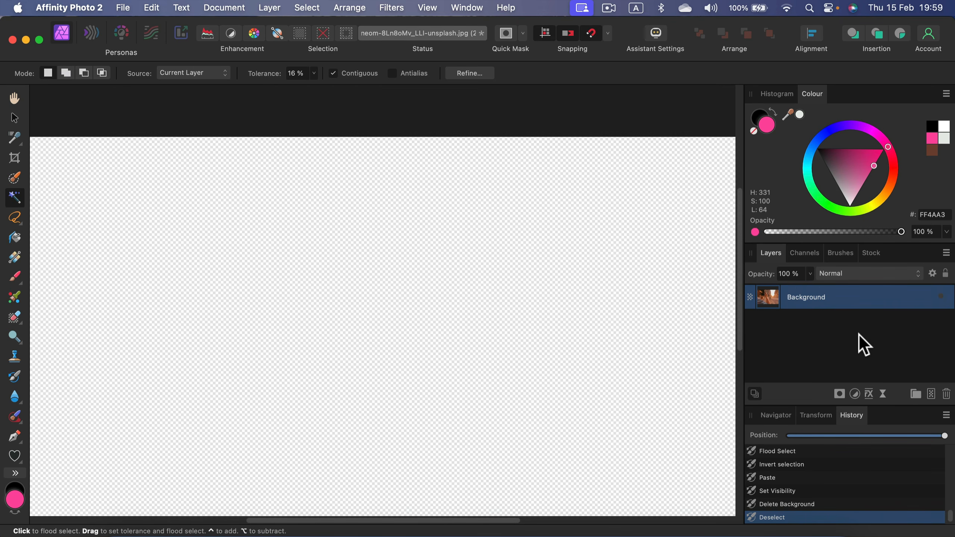
click(941, 297)
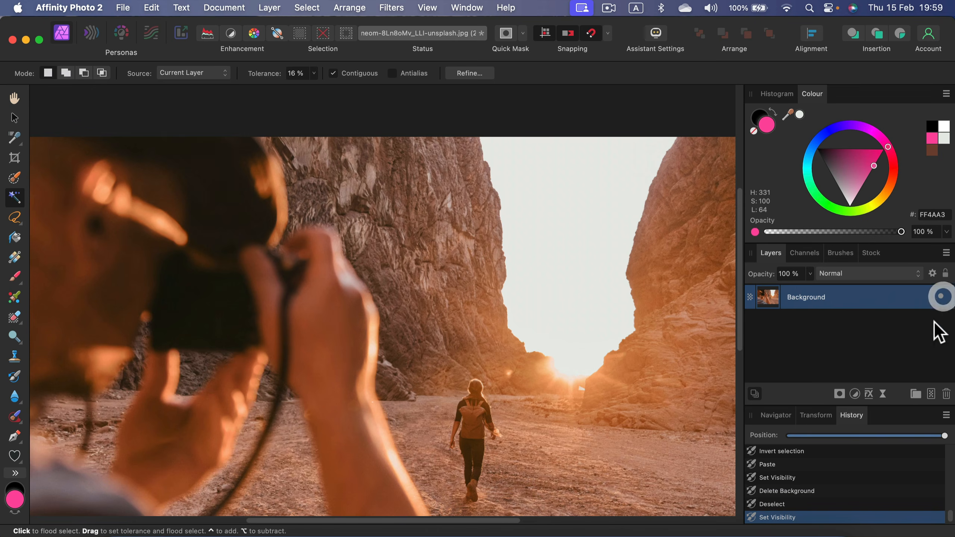
click(941, 296)
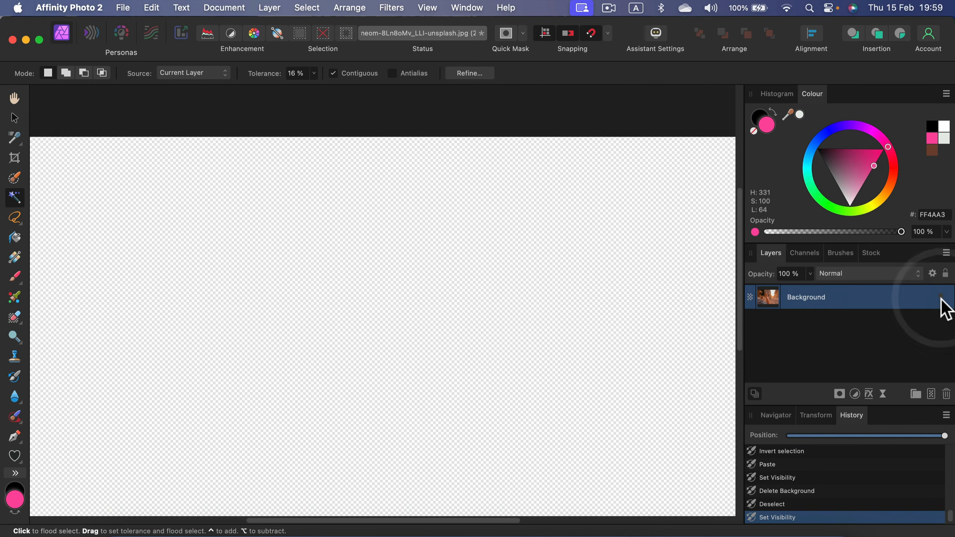
click(940, 297)
click(940, 296)
click(941, 296)
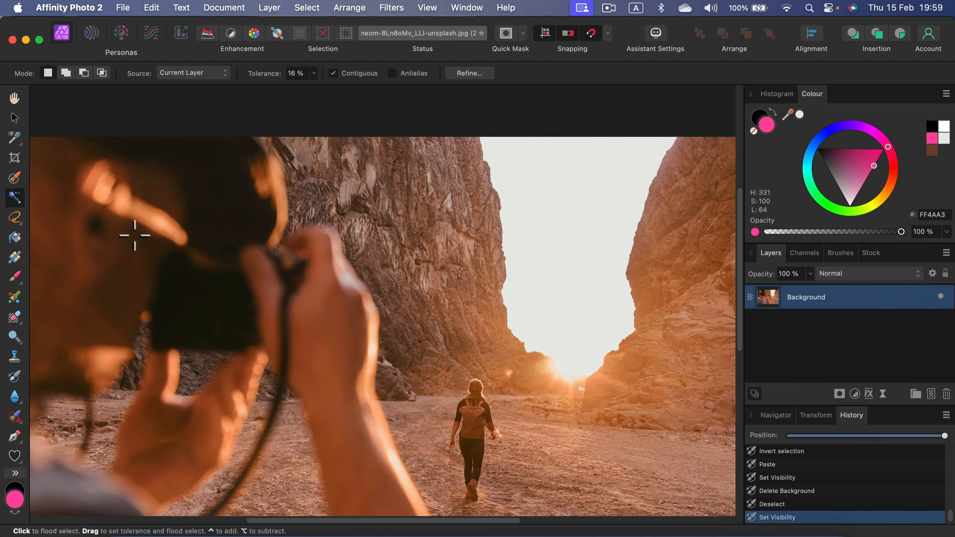
Step: Draw a freehand selection on the cliff face and another over the sky with the Freehand Selection Tool at 40 px feather, and deselect
click(15, 218)
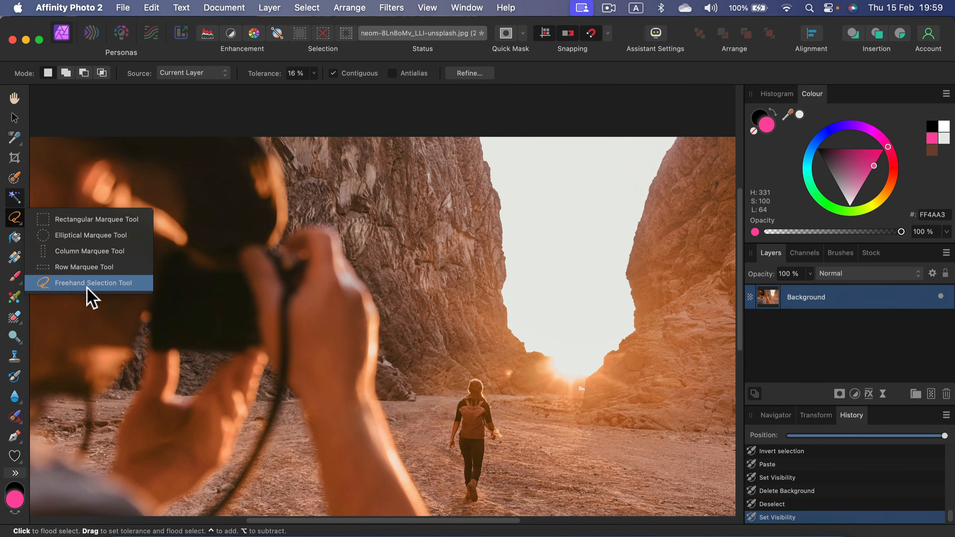
click(75, 284)
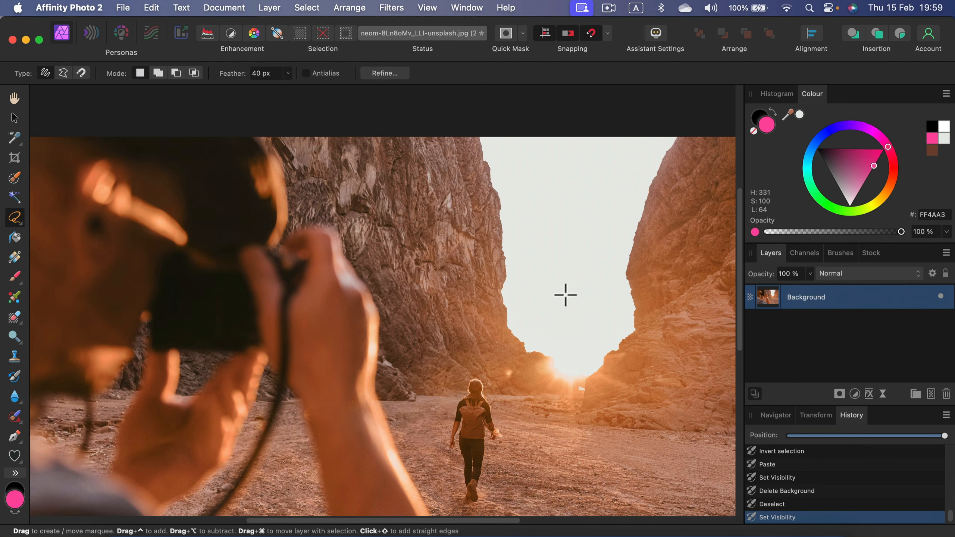
mouse_move(414, 285)
mouse_down()
mouse_move(357, 191)
mouse_move(459, 223)
mouse_move(464, 290)
mouse_move(413, 285)
mouse_up()
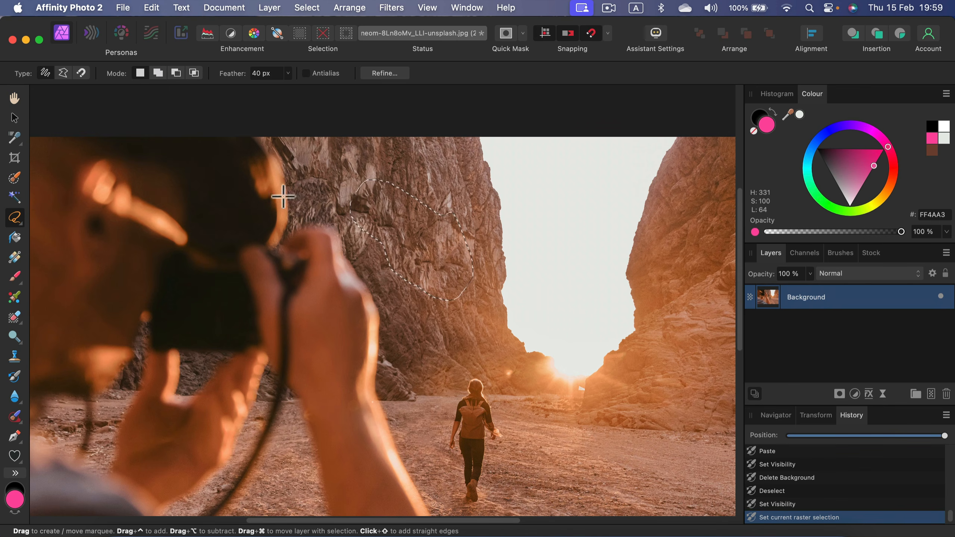
mouse_move(534, 284)
mouse_down()
mouse_move(677, 255)
mouse_move(697, 375)
mouse_move(621, 427)
mouse_move(479, 379)
mouse_move(510, 320)
mouse_move(559, 294)
mouse_move(531, 284)
mouse_up()
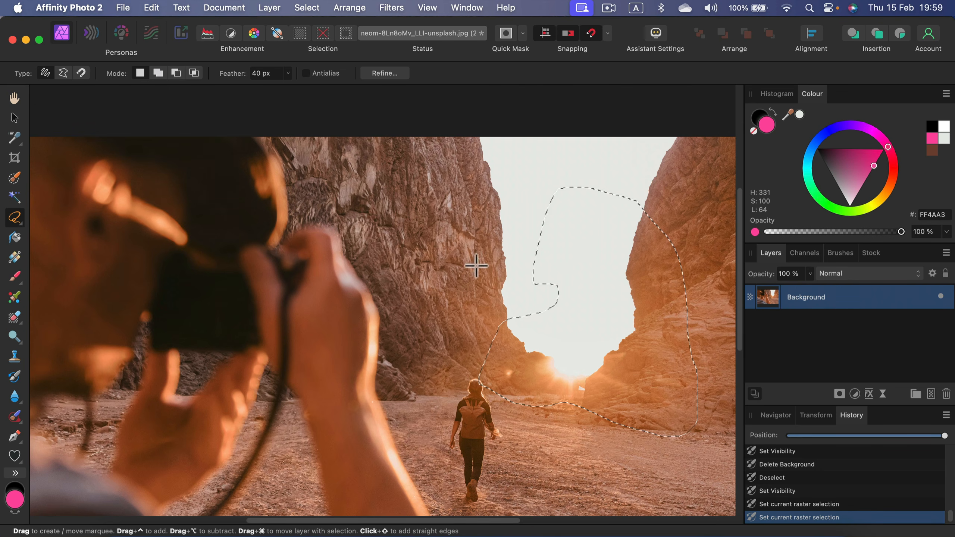
click(306, 8)
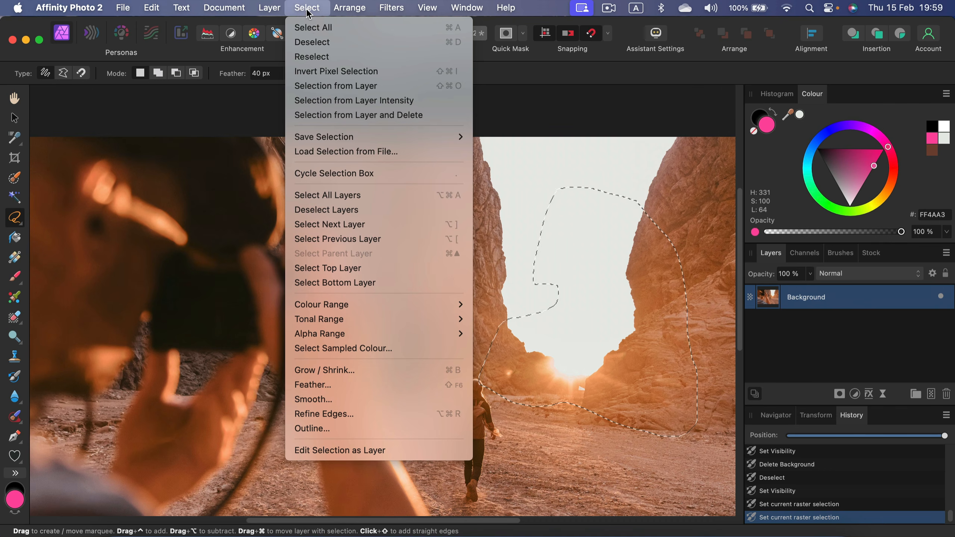
click(301, 42)
Step: Draw one more rounded freehand selection from the shaded cliff across the sky and clear it
mouse_move(406, 230)
mouse_down()
mouse_move(571, 226)
mouse_move(526, 407)
mouse_move(395, 261)
mouse_up()
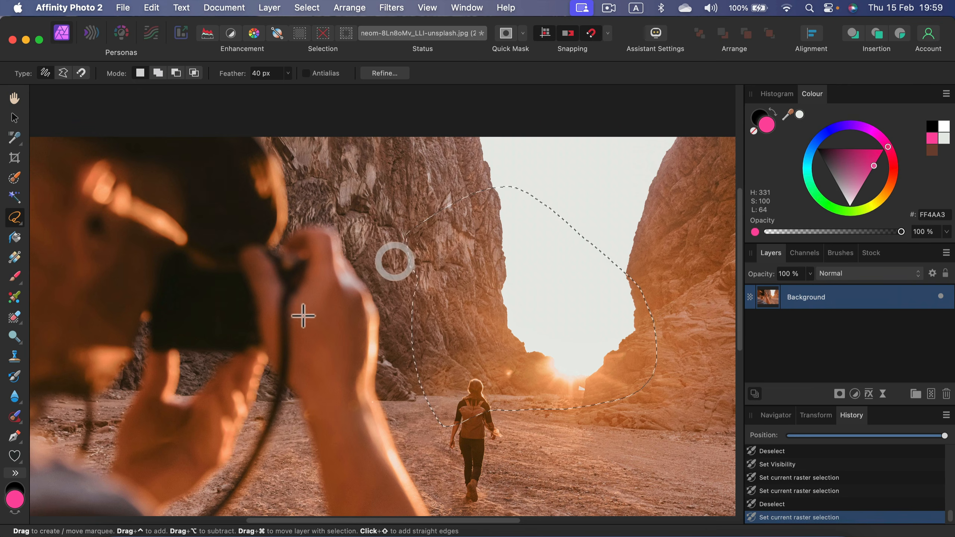
key(super)
key(super+d)
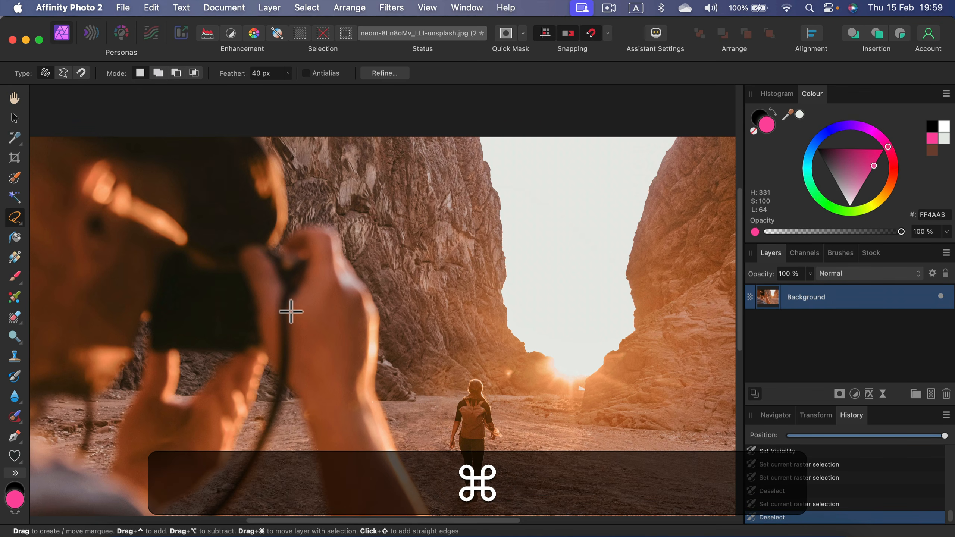
Step: Switch the freehand selection to the polygonal type, outline the sky and both cliff edges with straight segments, and deselect
click(64, 73)
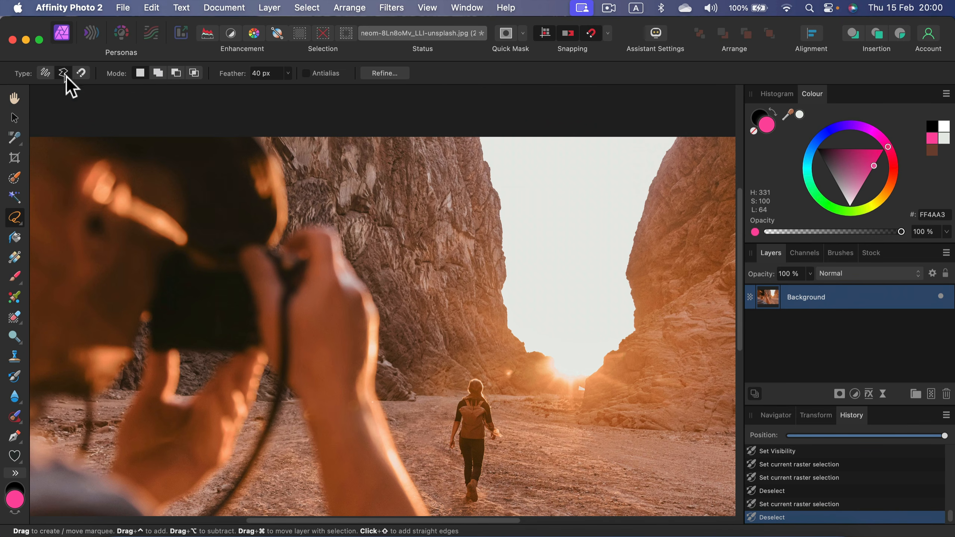
click(426, 221)
click(489, 190)
click(577, 187)
click(662, 258)
click(676, 357)
click(583, 448)
click(445, 331)
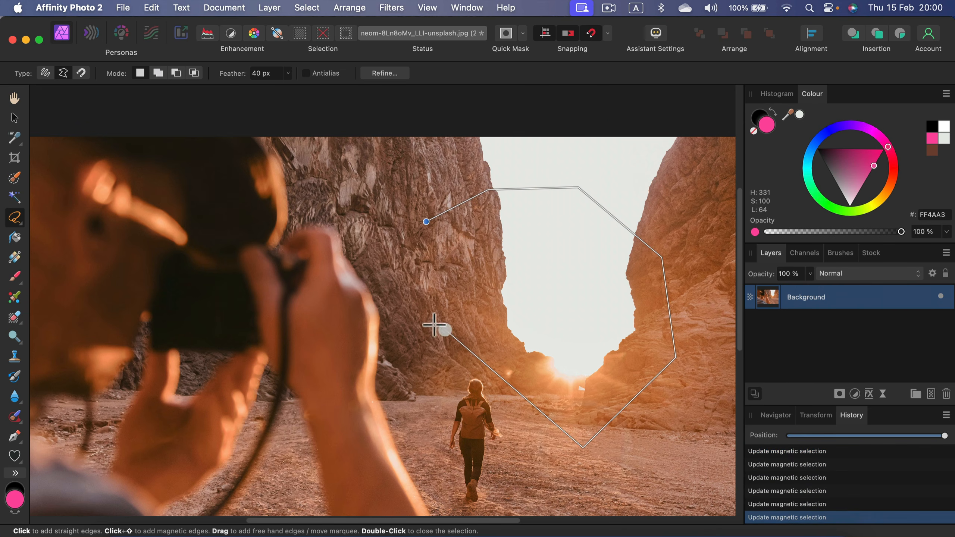
double_click(394, 287)
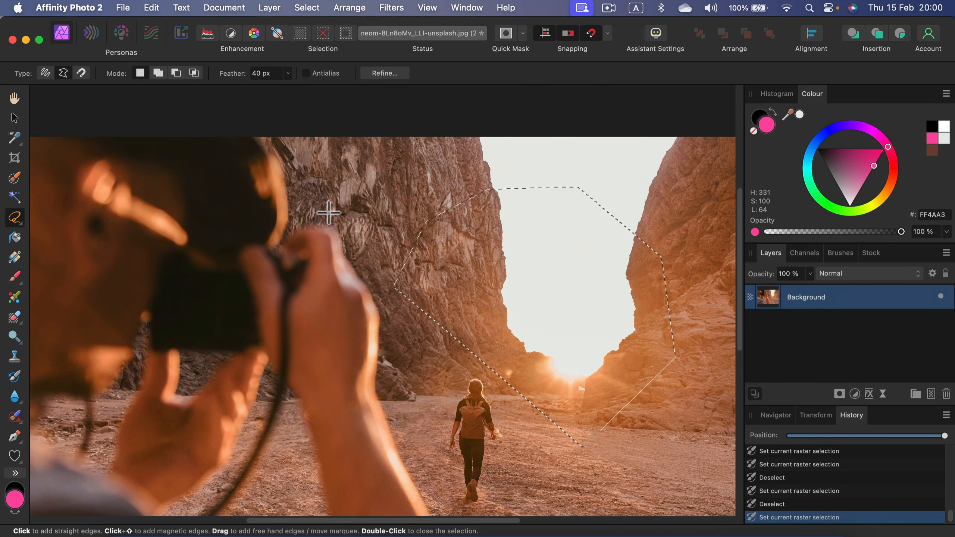
key(super+d)
Step: Draw a second polygonal selection from the upper cliff face across the sky to the sunlit cliff, and deselect it
click(350, 203)
click(516, 193)
click(612, 243)
click(658, 348)
click(473, 330)
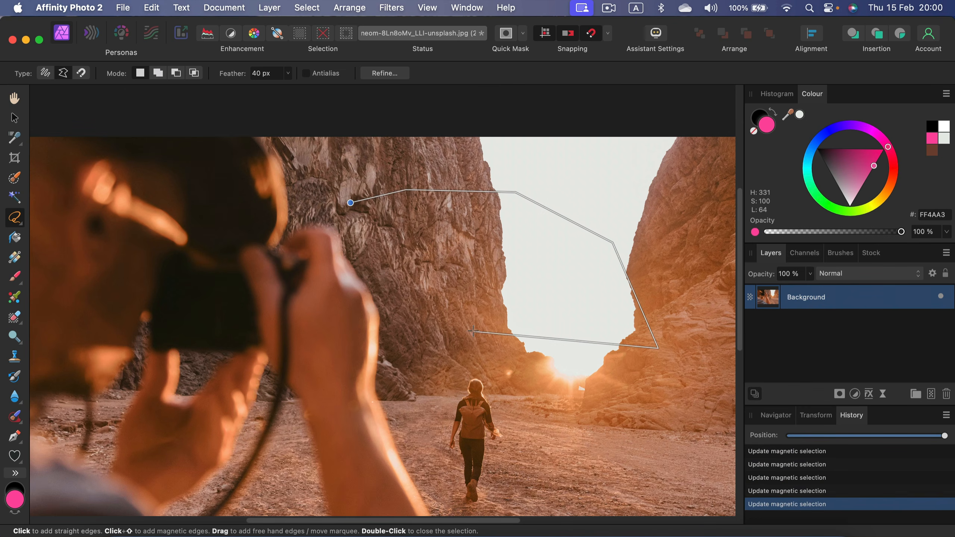
double_click(473, 331)
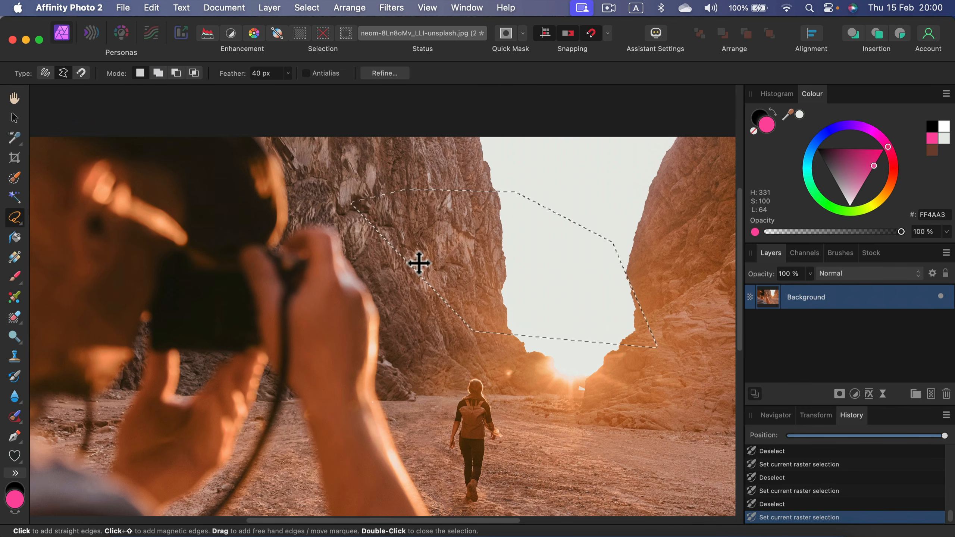
key(super+d)
Step: Select the sky by tracing the cliff edges with the magnetic freehand type and closing the outline above the photo
click(81, 72)
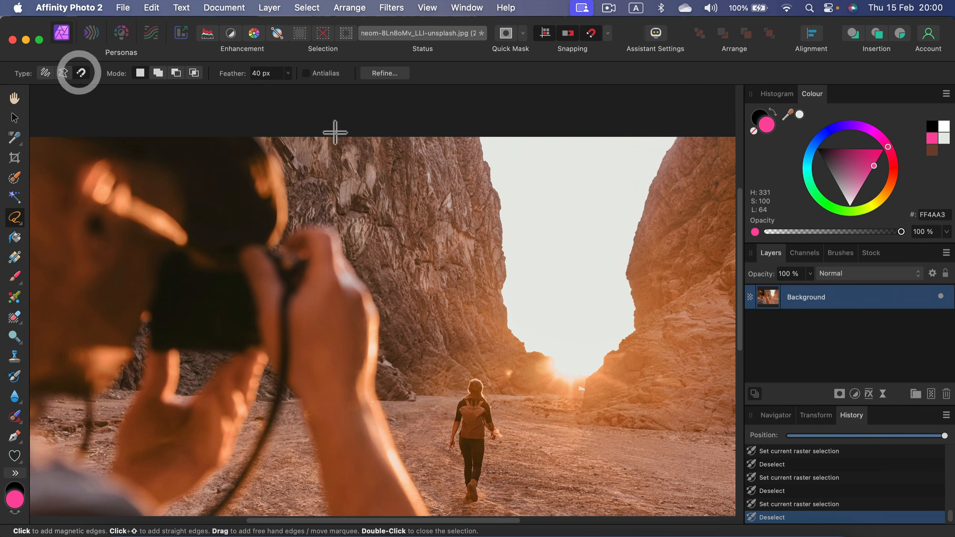
click(479, 138)
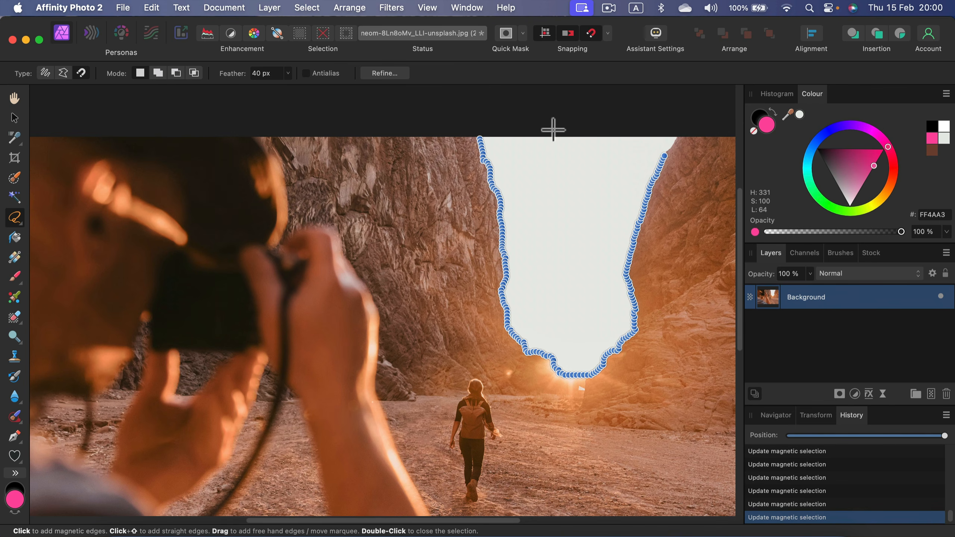
click(501, 131)
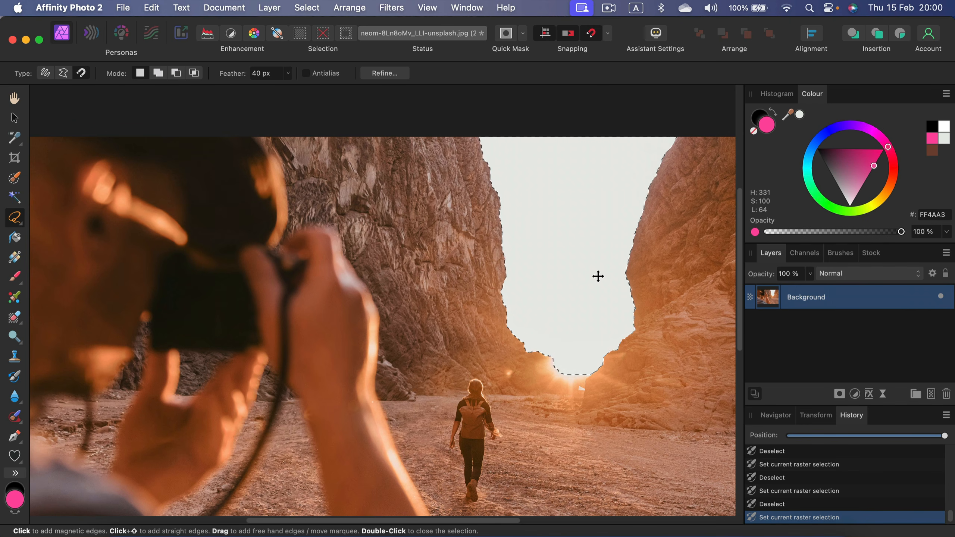
Step: Try deleting the selected sky, undo the deletion and clear the selection
key(BackSpace)
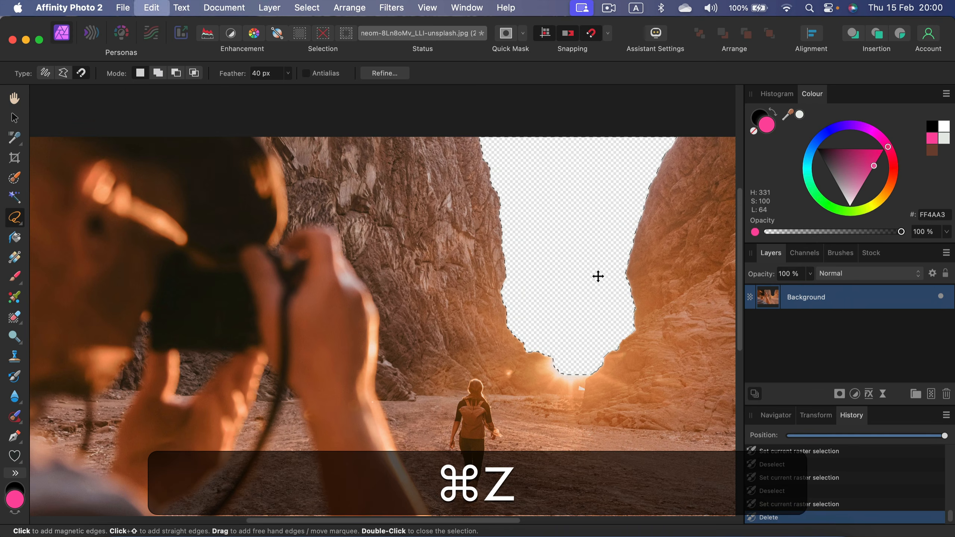
key(super+z)
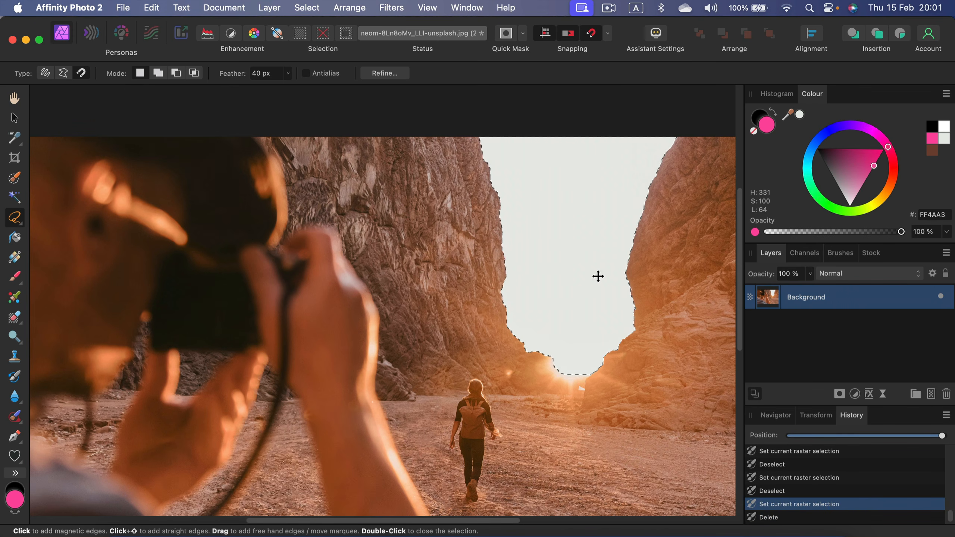
key(super+d)
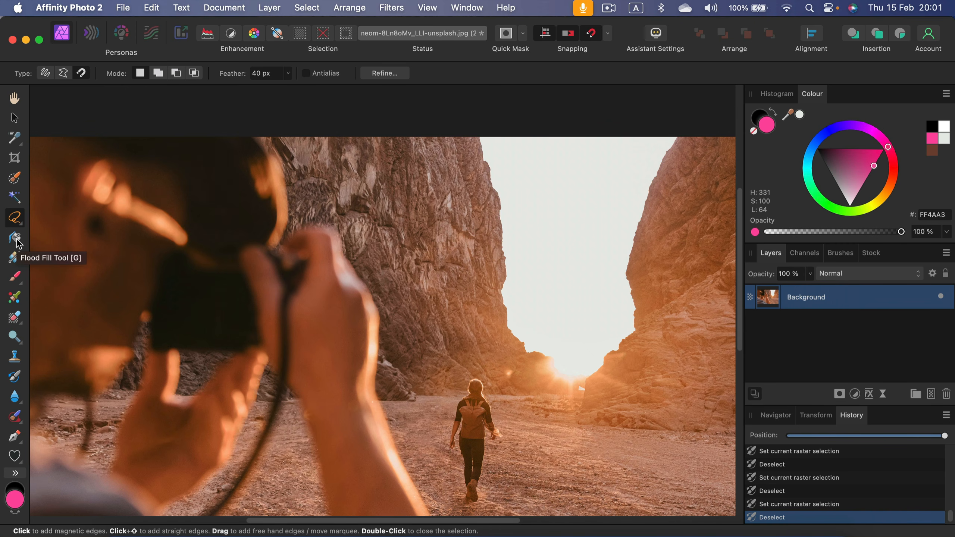
Step: Select a square area around the sky and sun with the Rectangular Marquee Tool at 0 px feather
click(18, 221)
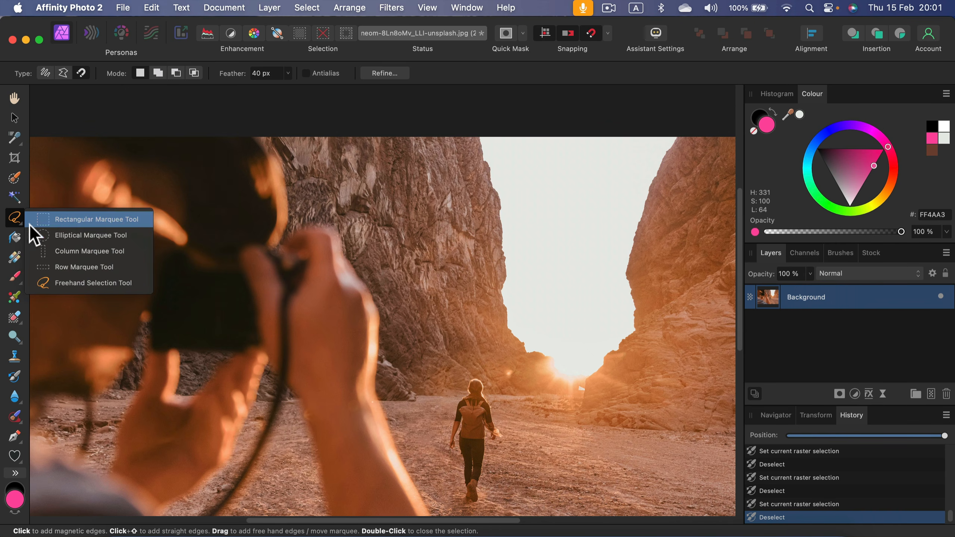
click(81, 221)
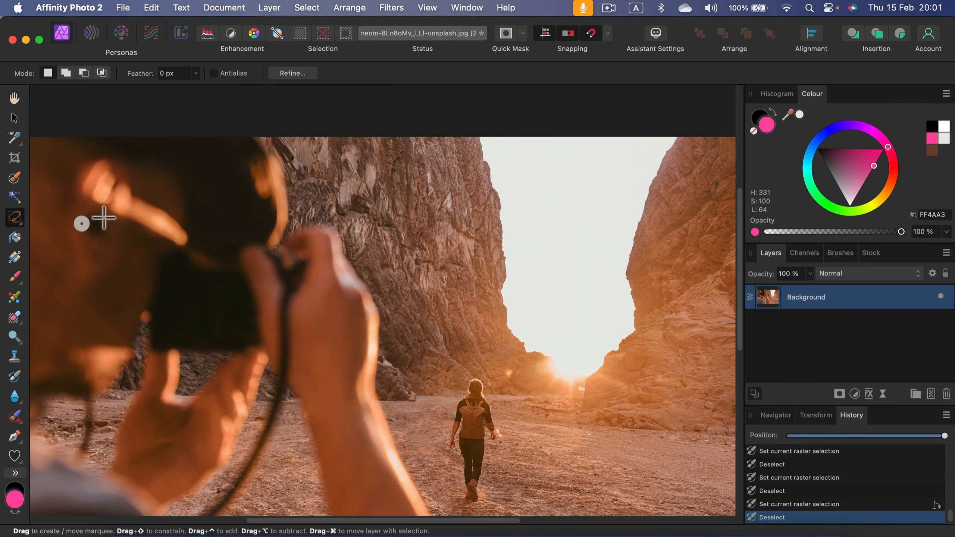
drag(432, 185, 566, 324)
drag(643, 397, 642, 396)
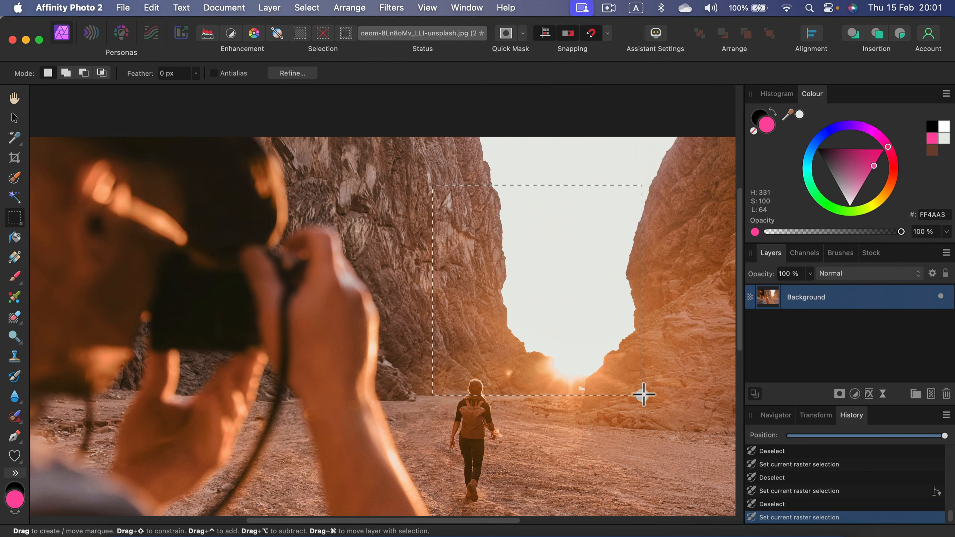
Step: Add a new pixel layer, flood-fill the selected square with pink FF4AA3, and toggle the layer's visibility to compare
click(932, 394)
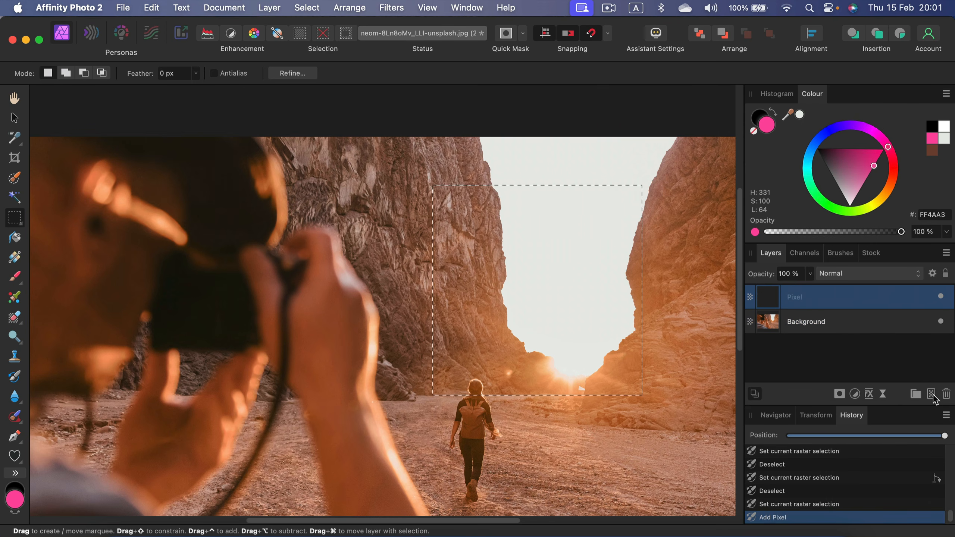
click(13, 241)
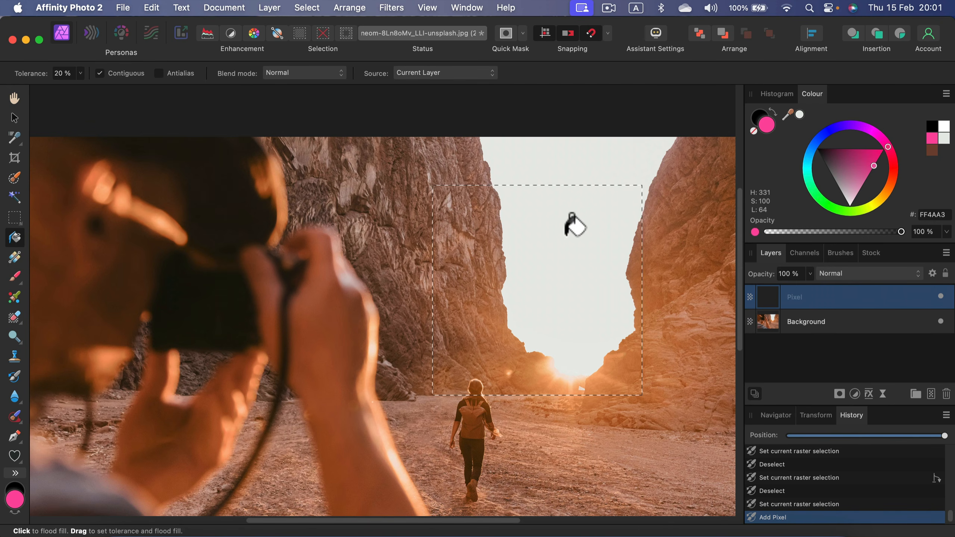
click(570, 231)
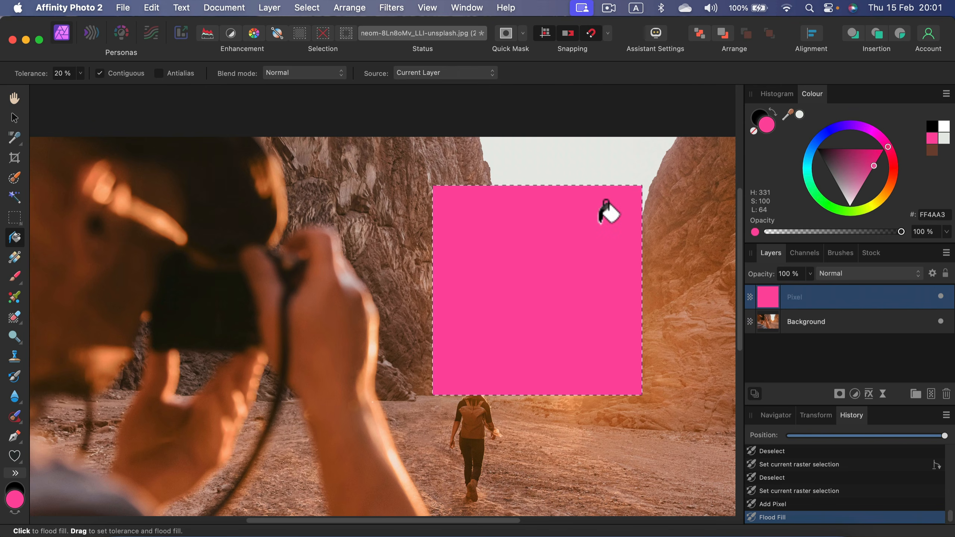
click(942, 297)
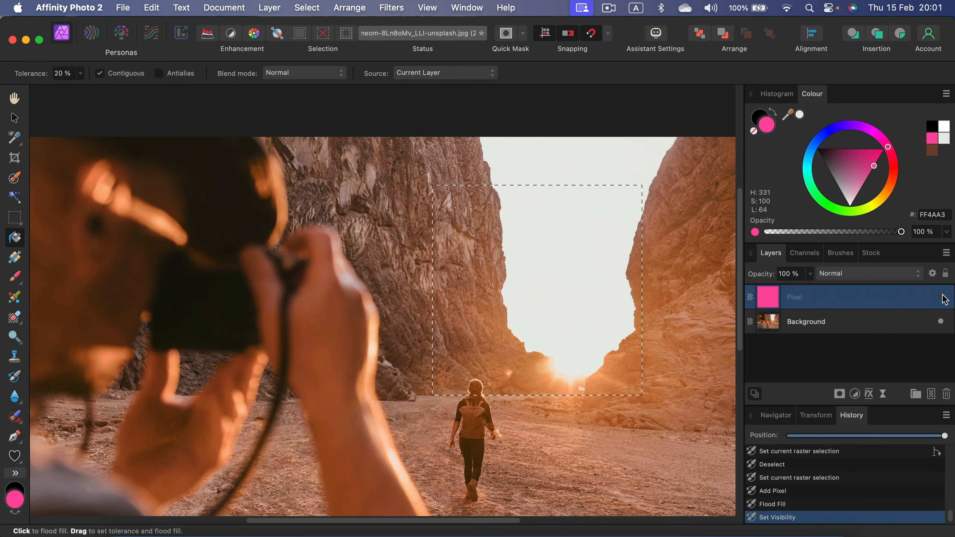
click(943, 298)
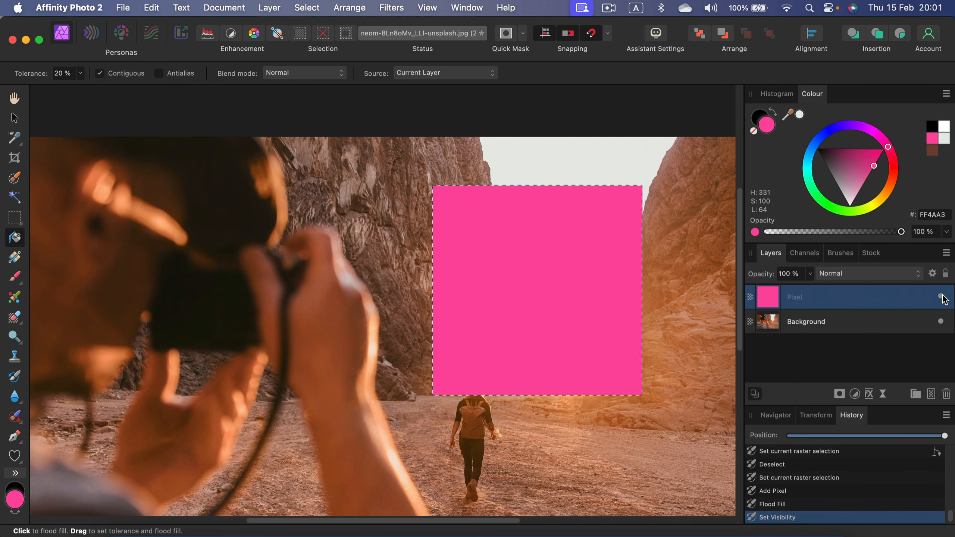
Step: Replace the pink fill with a linear white-to-black gradient running horizontally across the square using the Gradient Tool
click(15, 258)
drag(608, 208, 480, 367)
drag(449, 217, 459, 312)
drag(468, 250, 631, 248)
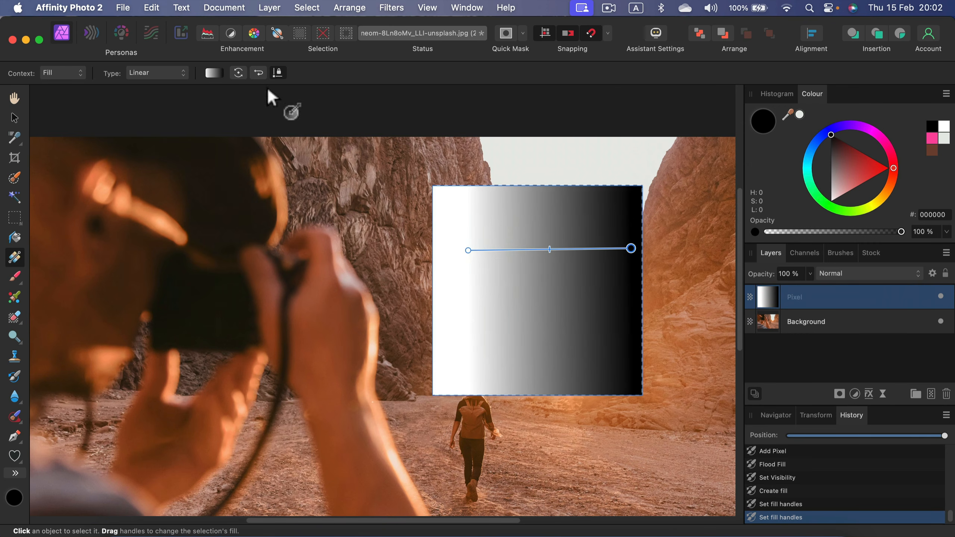
Step: Change the gradient's white starting stop to purple AA00FF
click(210, 73)
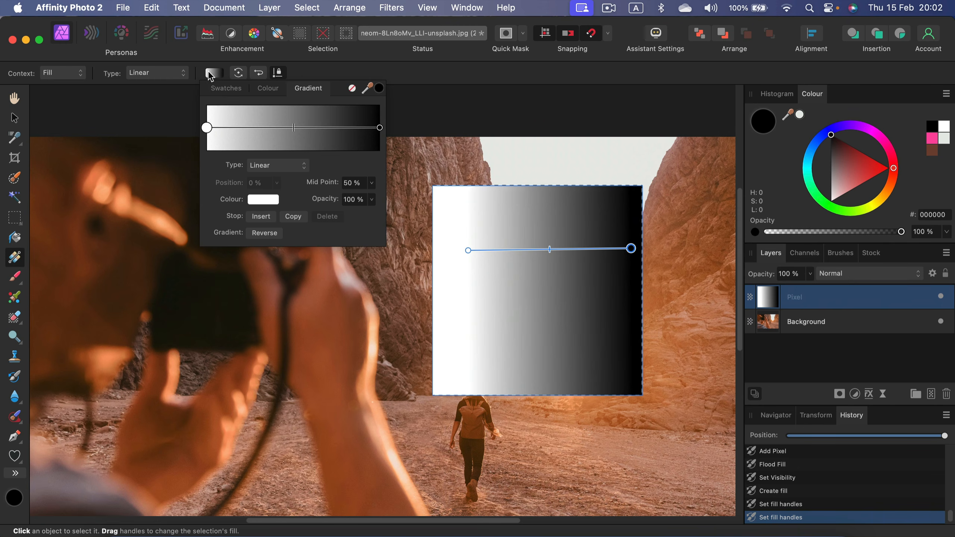
click(207, 128)
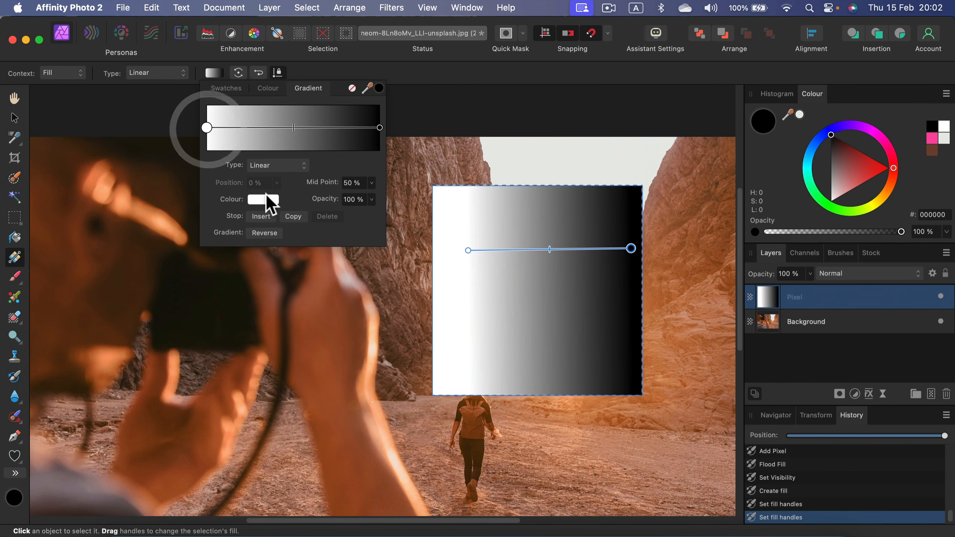
click(263, 199)
click(326, 259)
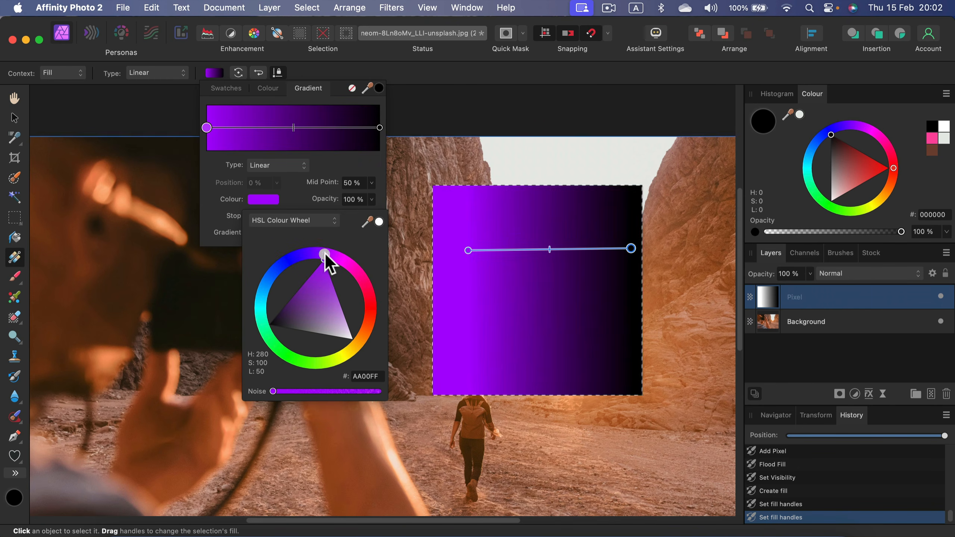
Step: Change the gradient's black end stop to orange FF6100
click(380, 127)
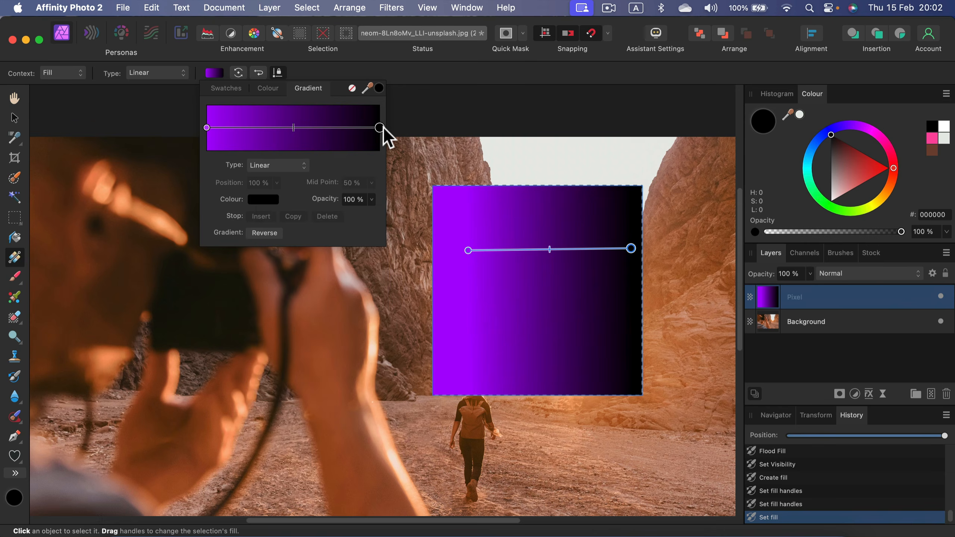
click(259, 199)
click(374, 331)
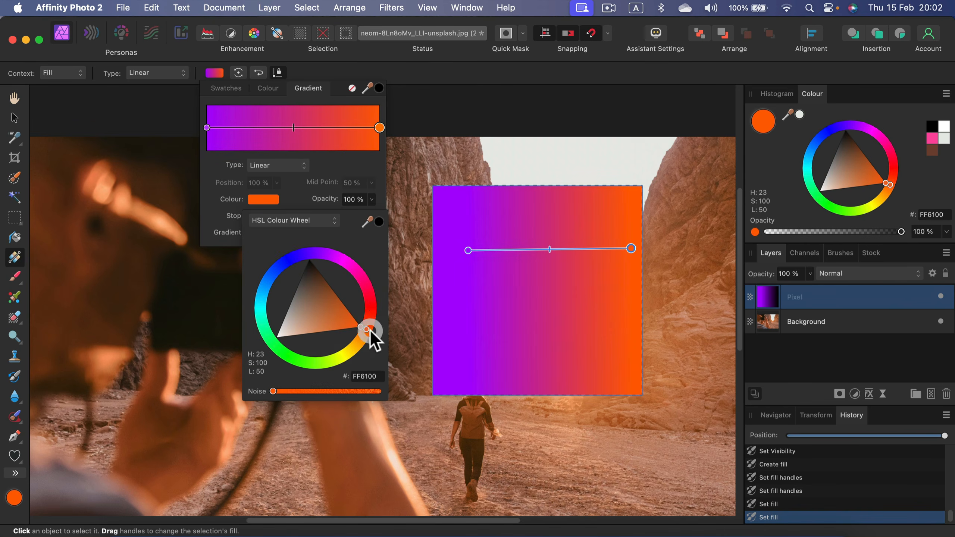
Step: Add a gradient stop between the purple and orange ends, colour it blue 207AC6 and position it at 32%
click(262, 130)
click(262, 128)
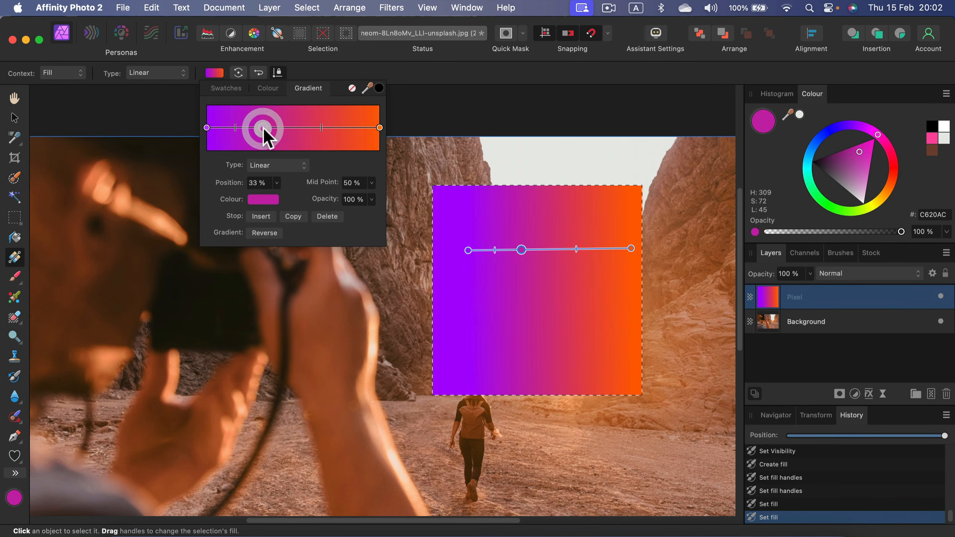
click(270, 200)
click(270, 283)
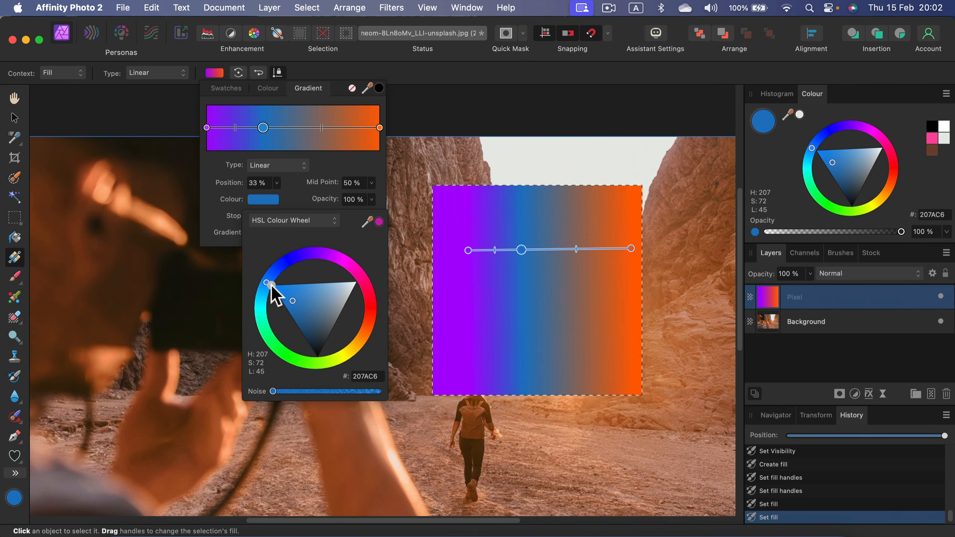
mouse_move(263, 128)
mouse_down()
mouse_move(284, 128)
mouse_move(262, 130)
mouse_up()
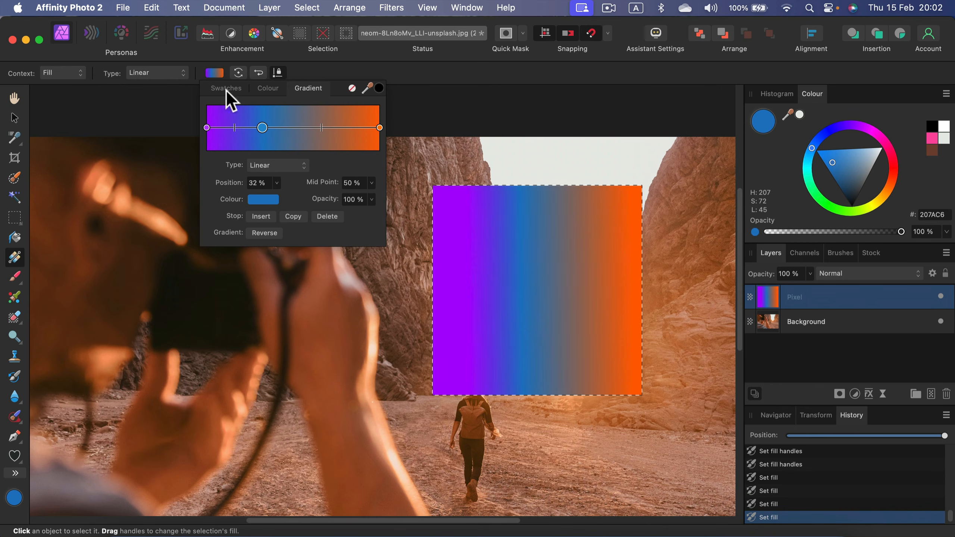
Step: Switch the gradient type to Elliptical and draw it from the square's centre out past its upper-right corner
click(181, 73)
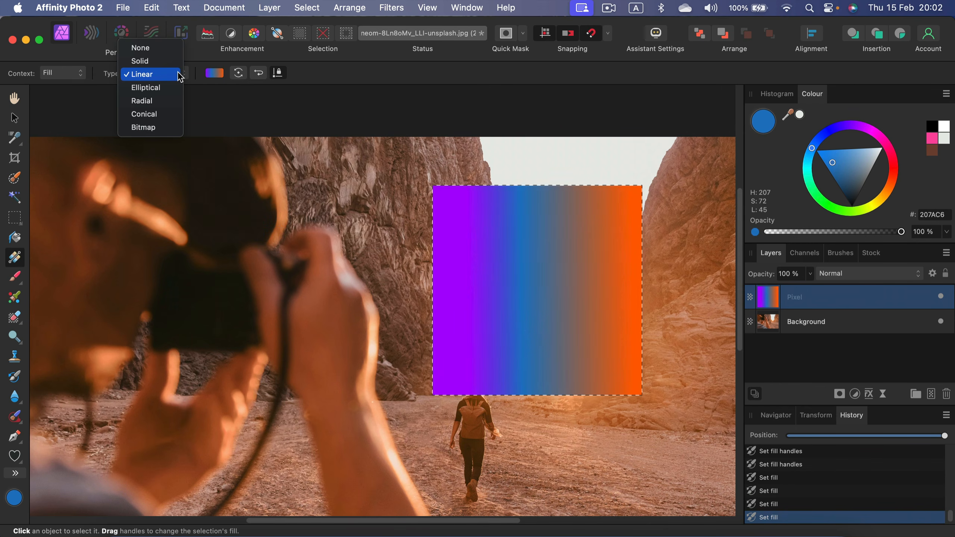
click(147, 87)
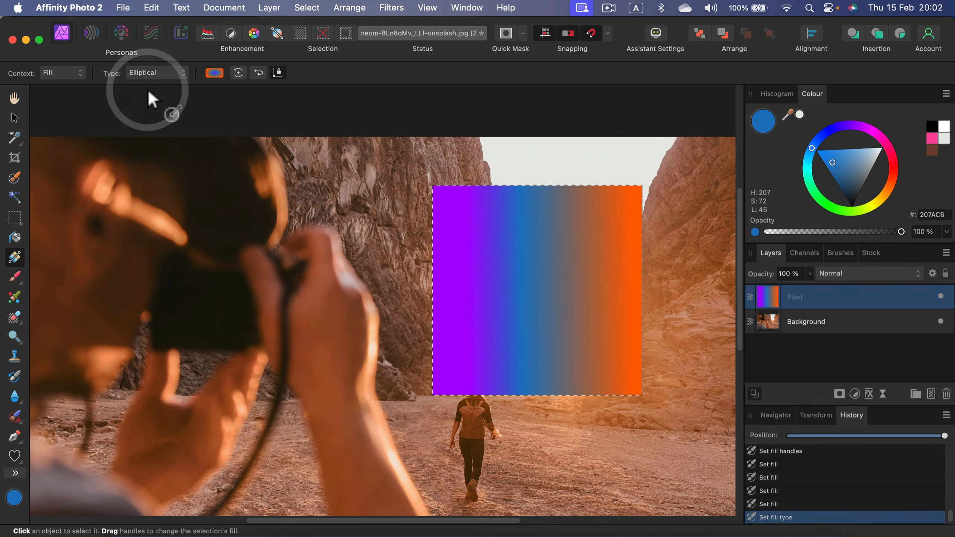
drag(545, 290, 678, 182)
Step: Switch the gradient type to Conical and centre it in the square's lower-right area, with its handle pointing to the upper left
click(165, 72)
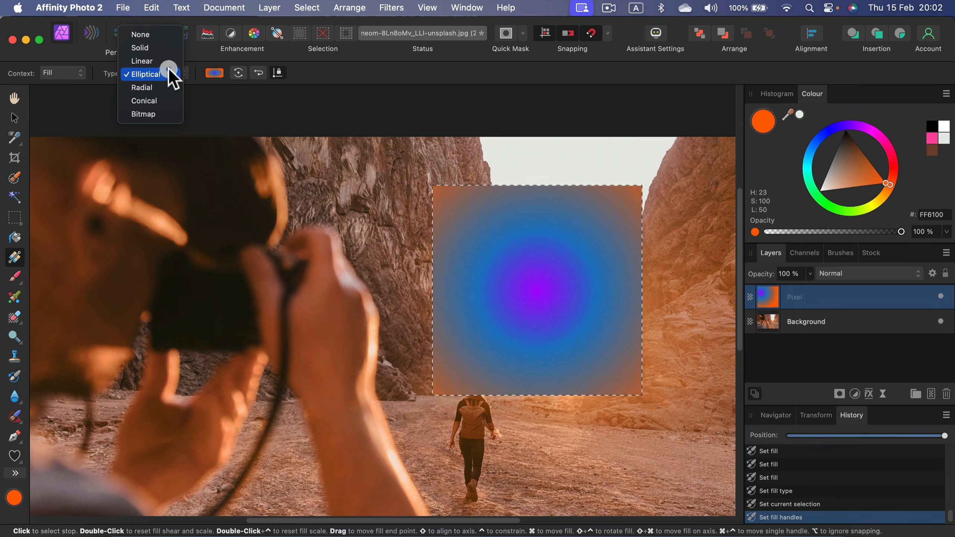
click(162, 102)
drag(510, 232, 665, 326)
drag(434, 187, 371, 163)
drag(567, 329, 468, 200)
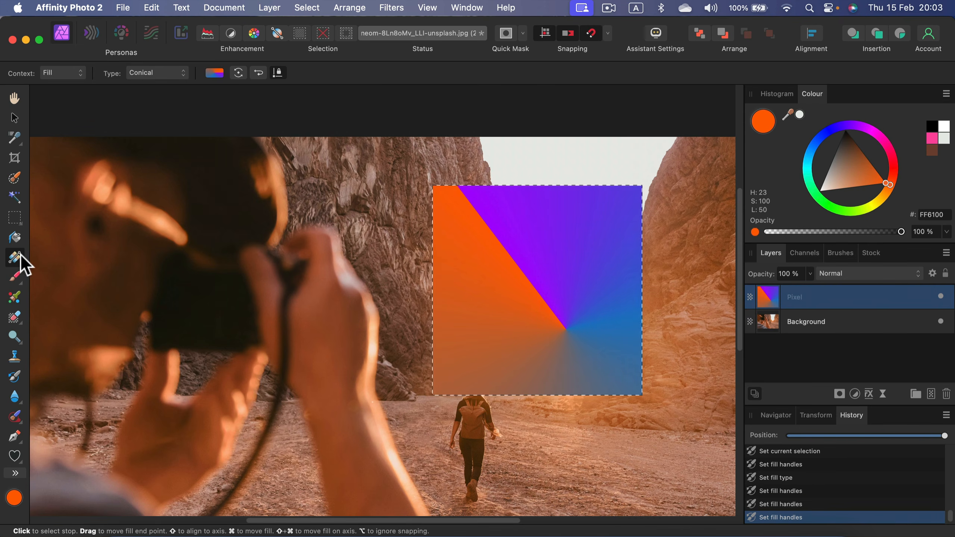
Step: Change the fill type to Solid, then hide and show the pixel layer to compare it with the photo
click(161, 75)
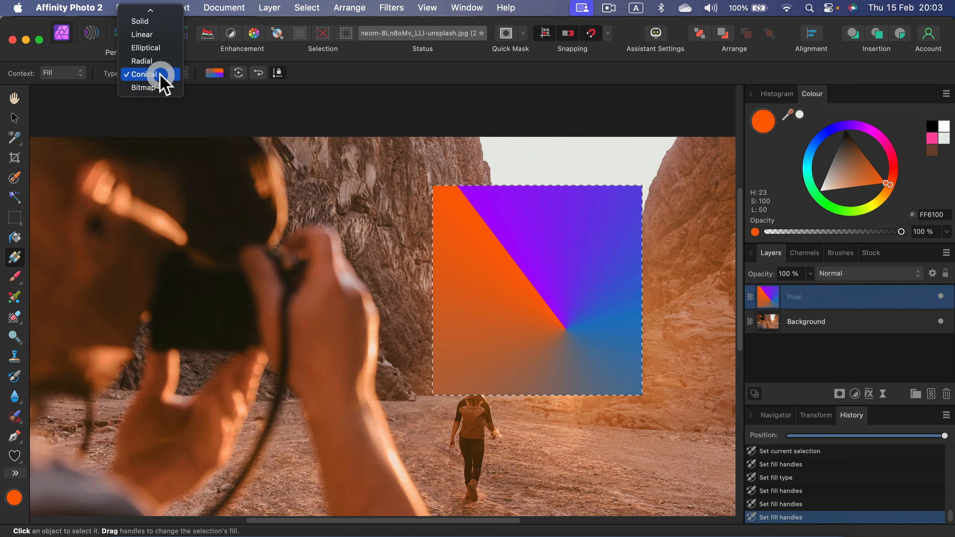
mouse_move(151, 10)
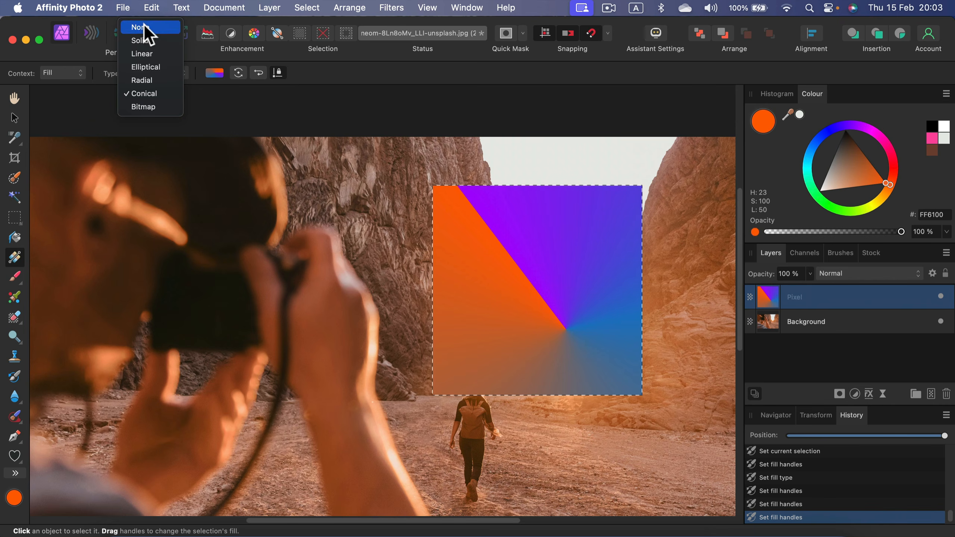
click(144, 41)
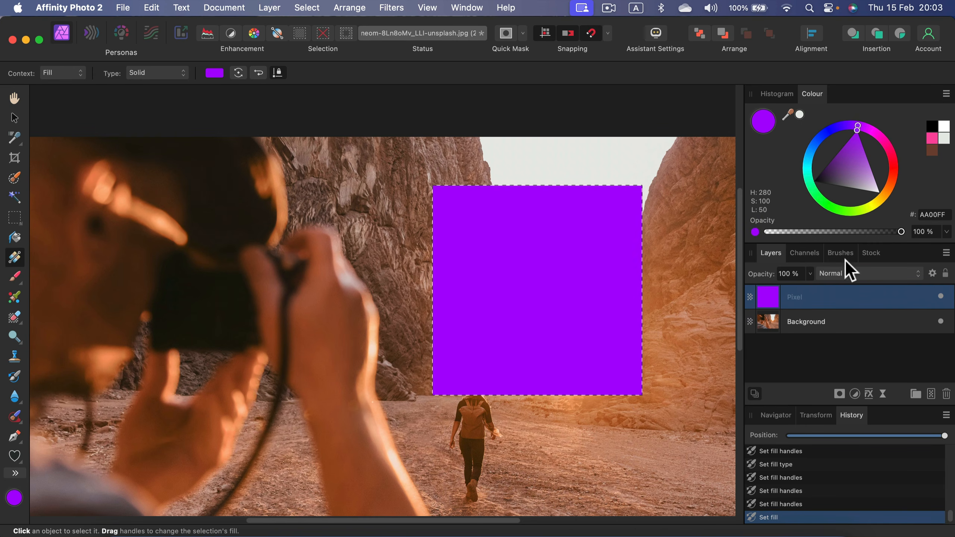
click(941, 296)
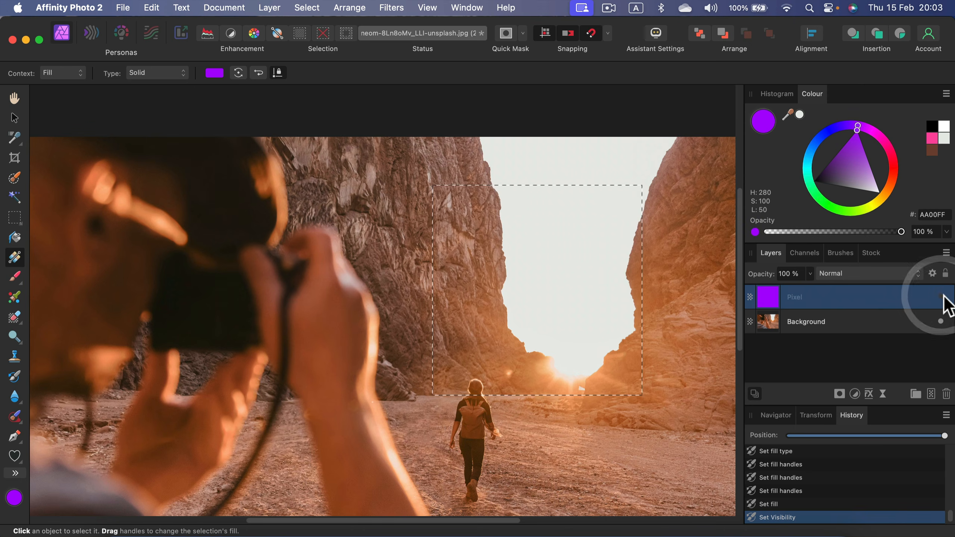
click(941, 297)
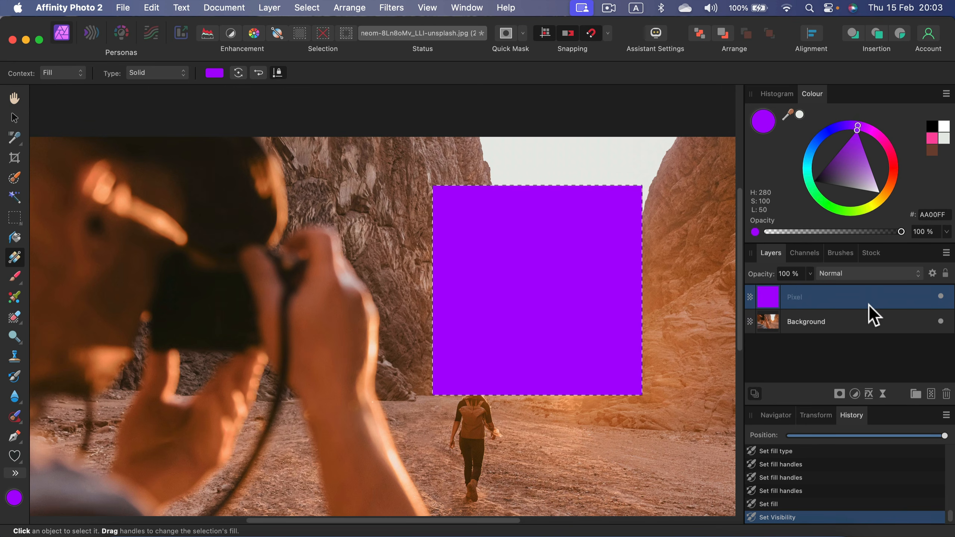
Step: Delete the solid purple pixel layer and clear the square selection
click(946, 393)
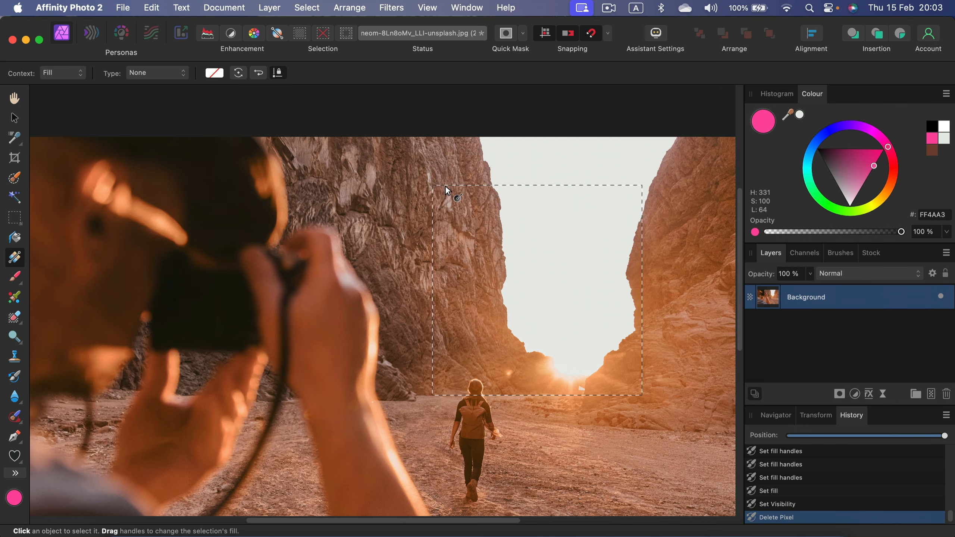
key(super+d)
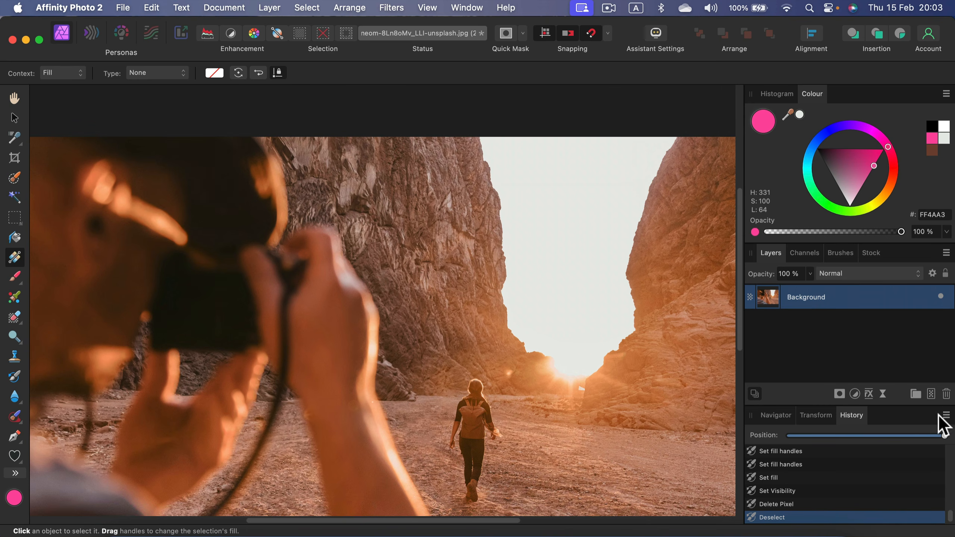
Step: Add a new pixel layer and set the Paint Brush Tool's width to 430 px
click(930, 394)
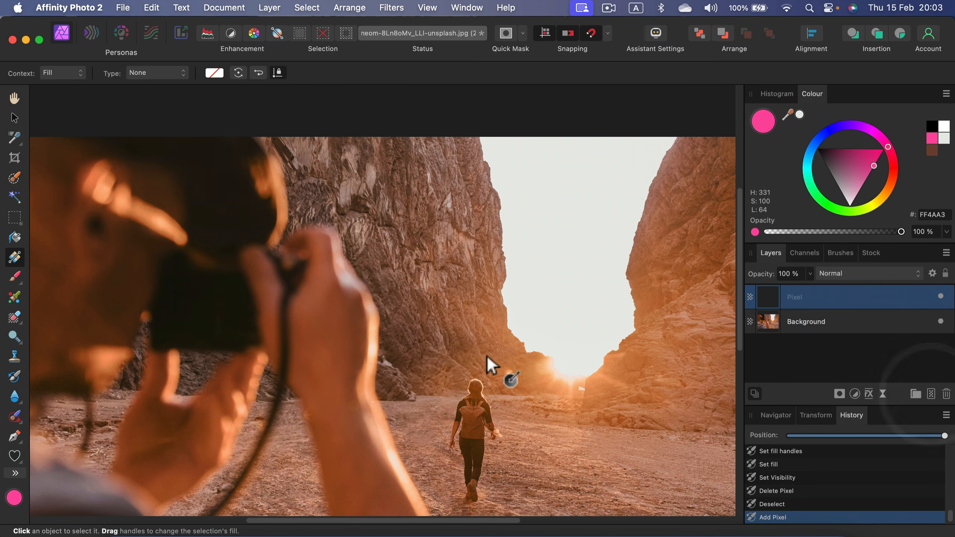
click(14, 278)
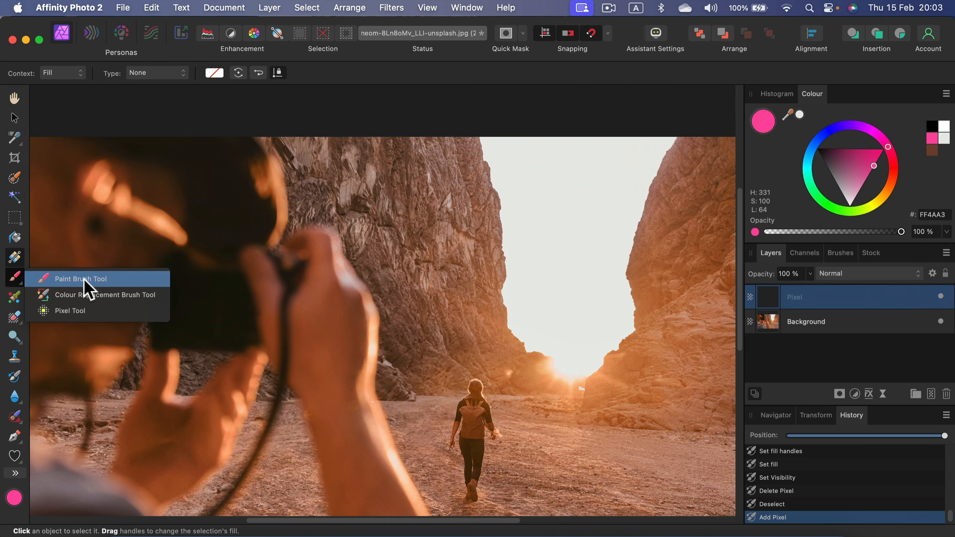
click(116, 279)
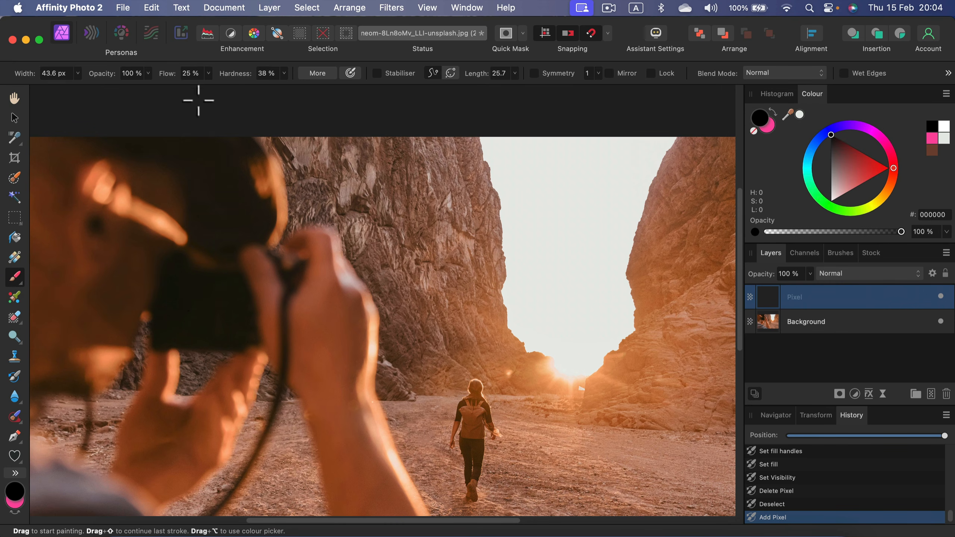
click(78, 73)
drag(76, 88, 124, 87)
click(189, 102)
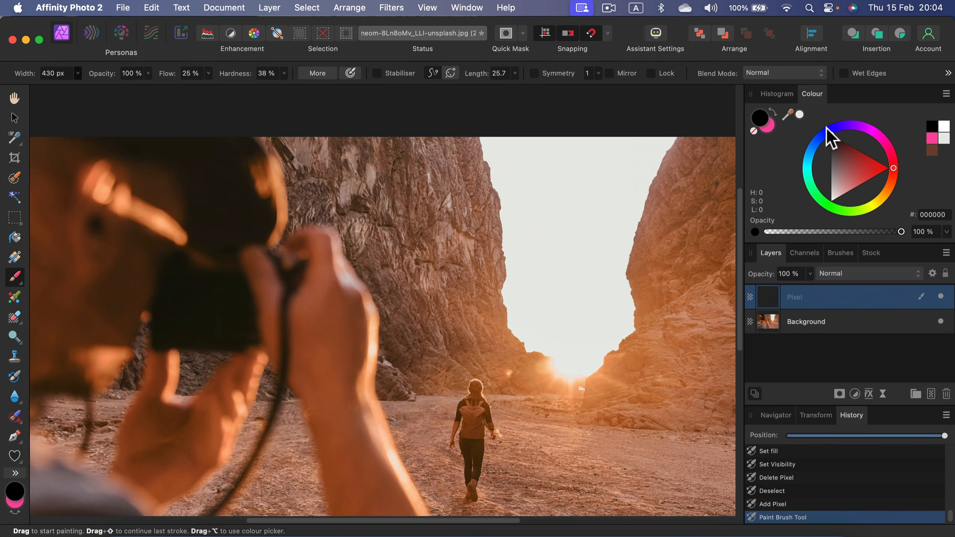
Step: Switch the colour controls to HSL sliders and set the brush colour to blue with H 228, S 85 and L 45
mouse_move(832, 131)
mouse_down()
mouse_move(848, 157)
mouse_move(874, 154)
mouse_move(842, 157)
mouse_move(843, 166)
mouse_up()
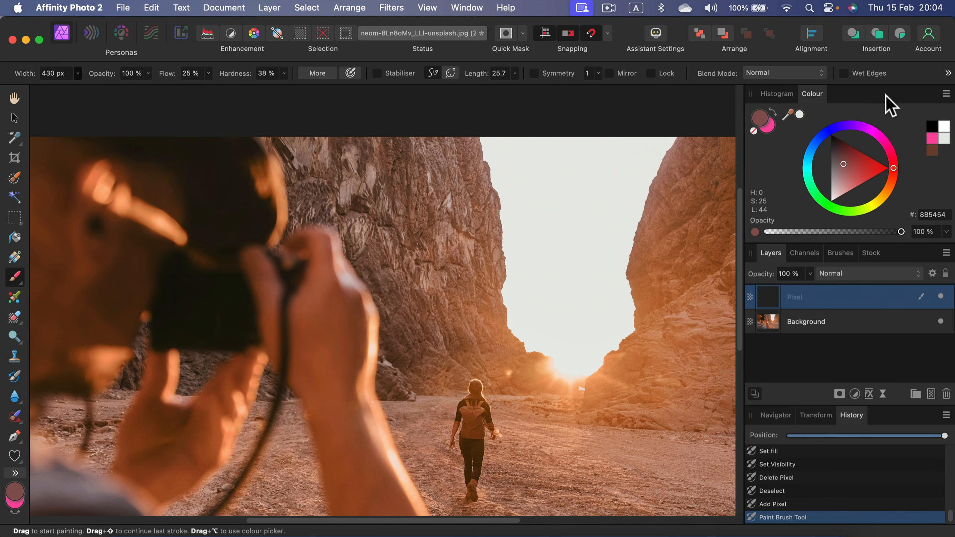
click(945, 94)
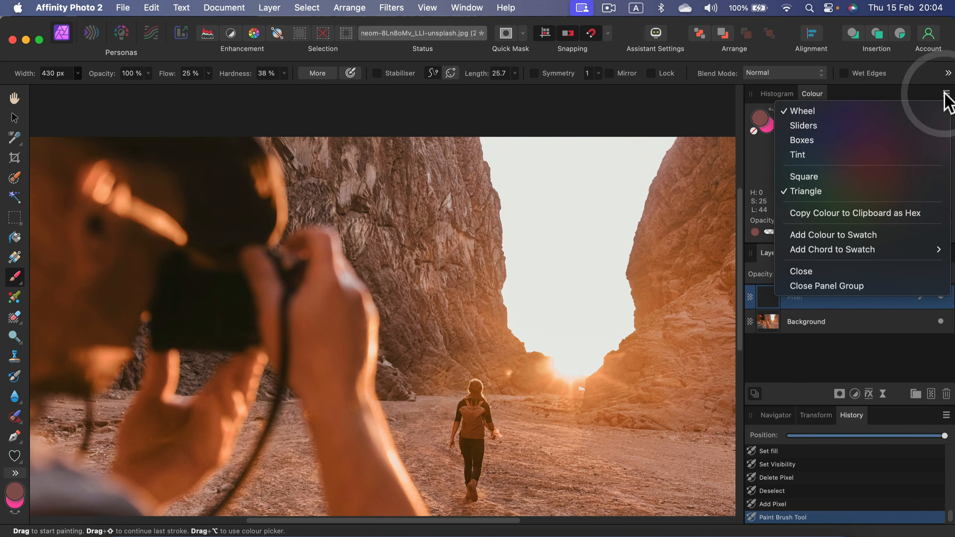
click(802, 124)
click(915, 121)
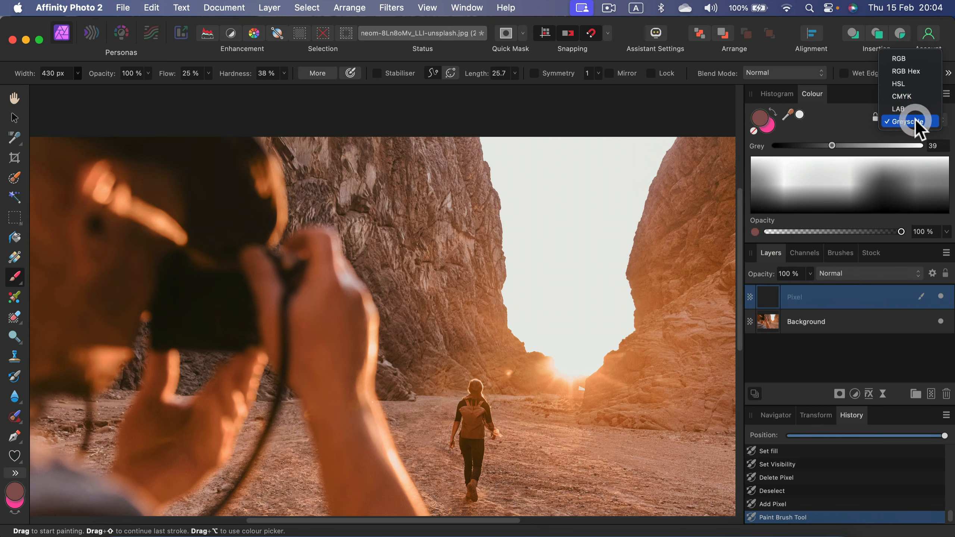
click(903, 85)
drag(775, 144, 895, 153)
drag(831, 173, 862, 146)
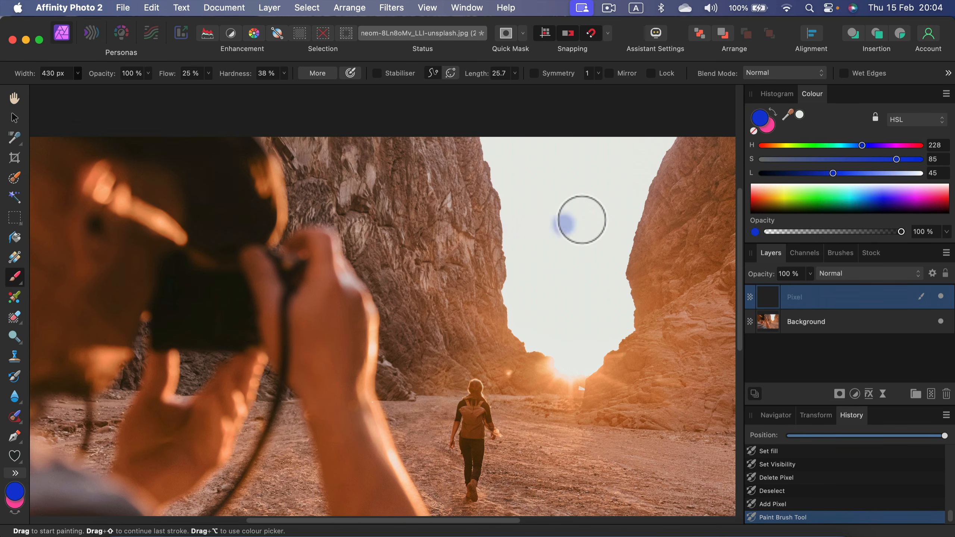
Step: Paint three roughly horizontal blue strokes, one below another, across the rock wall and sky
drag(592, 218, 398, 217)
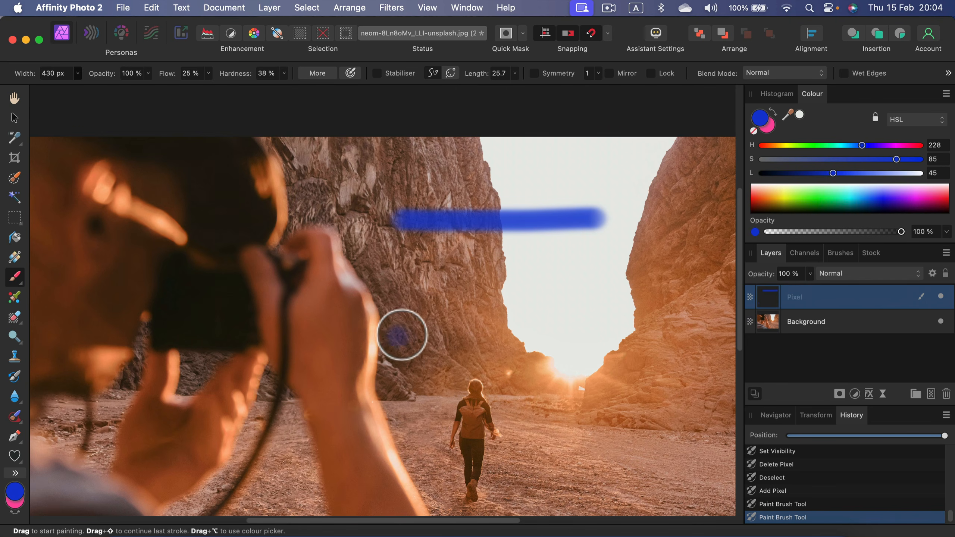
drag(387, 248, 652, 260)
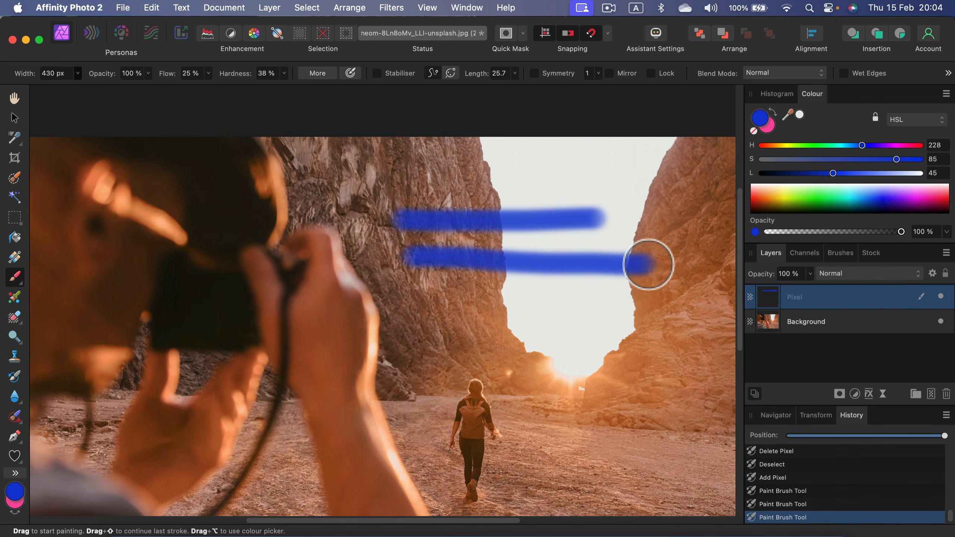
drag(619, 312, 404, 305)
Step: Set the brush colour's hue to 291 and paint two purple strokes between the blue ones
drag(862, 146, 890, 145)
drag(522, 293, 332, 277)
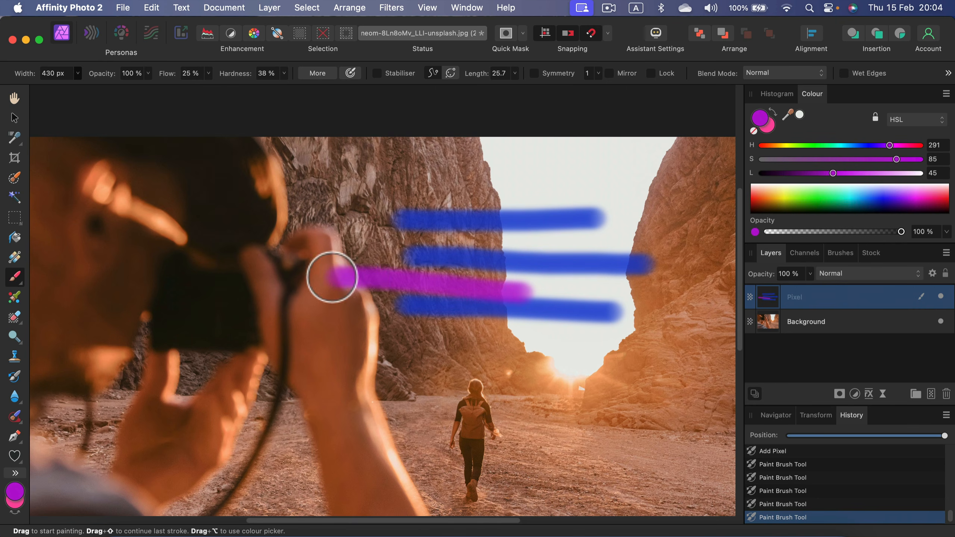
drag(515, 235, 687, 232)
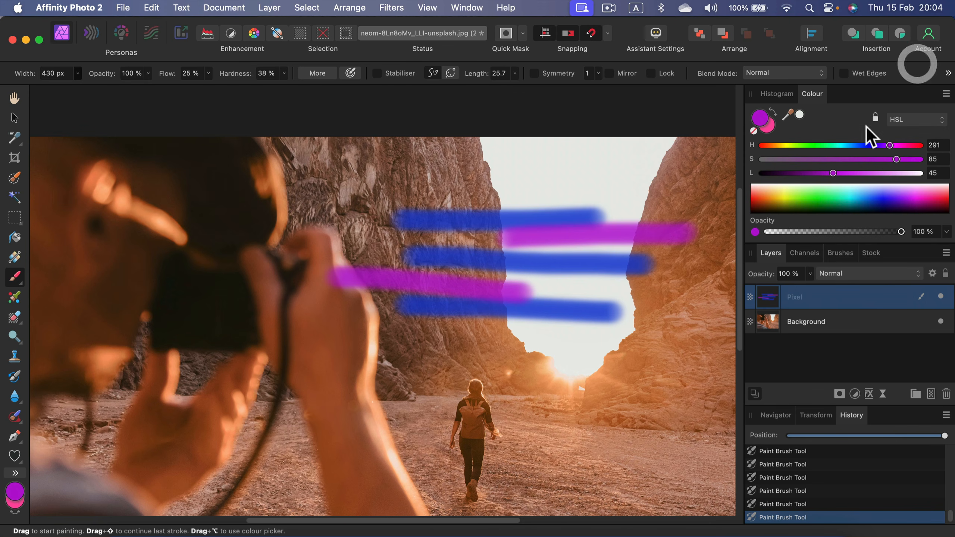
Step: Choose the Square Chalk brush from the Dry Media set, enlarge it and paint a purple stroke below the other strokes
click(840, 253)
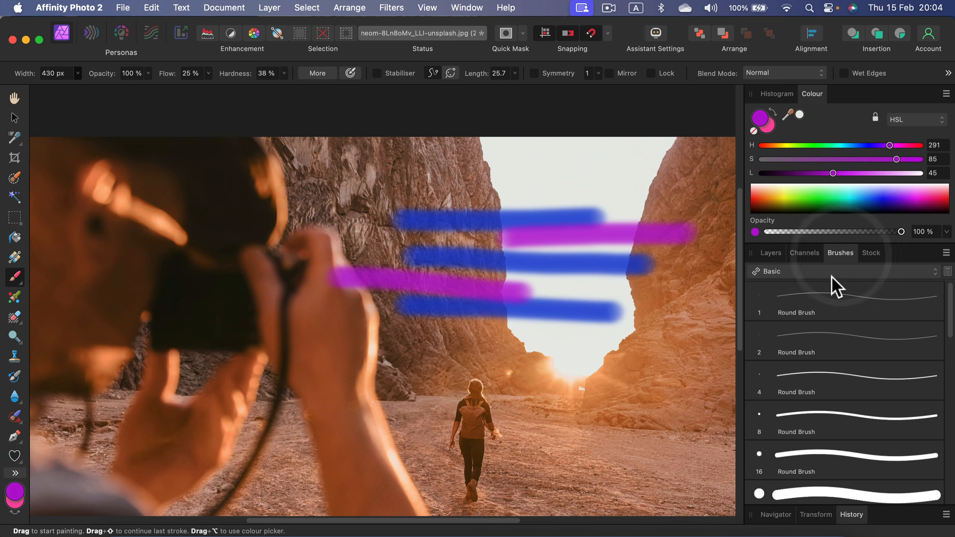
click(846, 271)
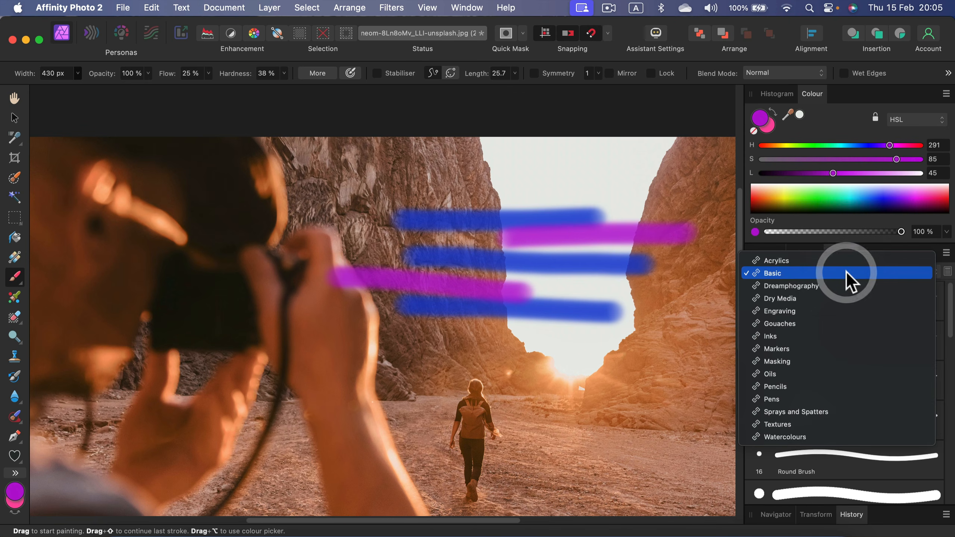
click(828, 299)
click(819, 345)
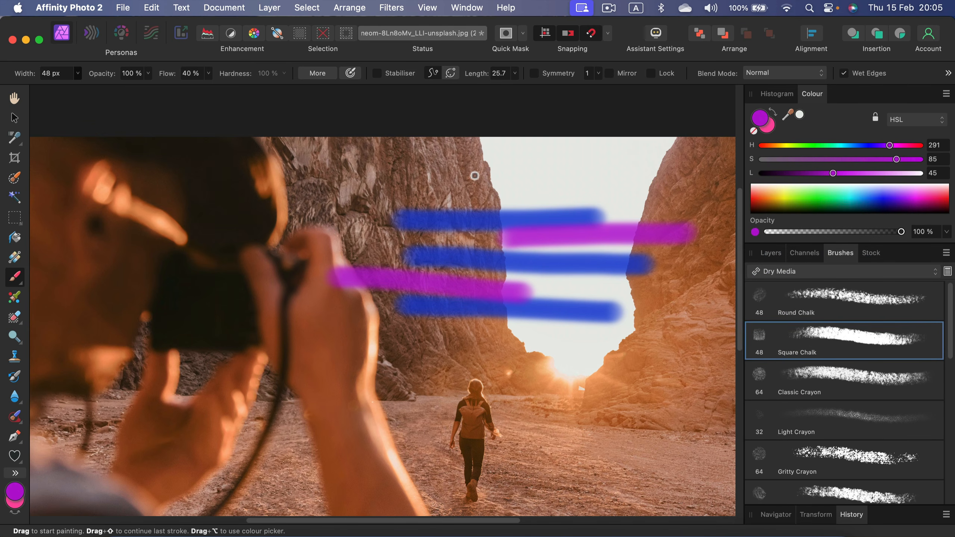
key(bracketright)
key(bracketright)
key(bracketright)
key(bracketright)
key(bracketright)
key(bracketright)
drag(586, 347, 379, 334)
Step: Choose the Light Crayon brush, enlarge it to 112.6 px and paint a thin purple stroke above the other strokes
click(798, 409)
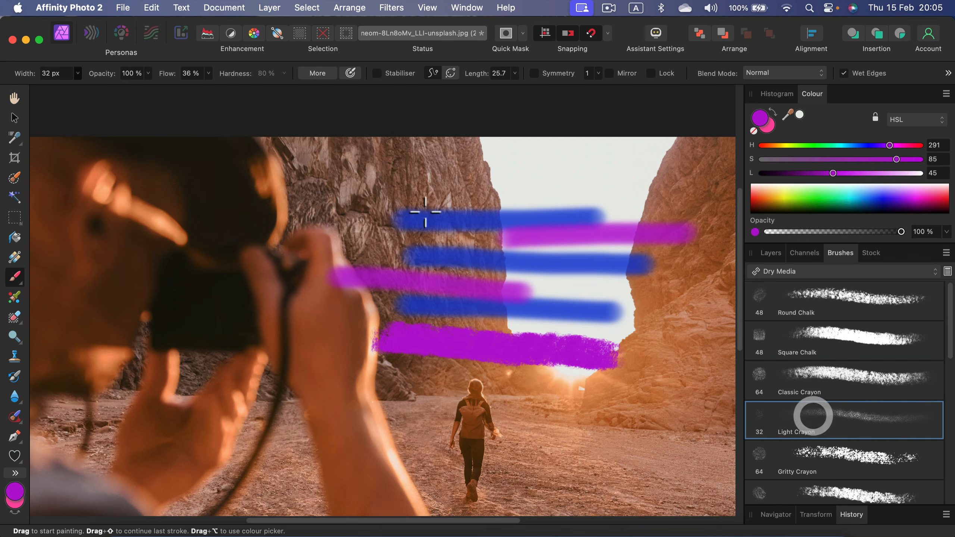
key(bracketright)
key(bracketright)
drag(457, 188, 608, 192)
Step: Choose the Wet Bristle Gouache brush from the Gouaches brush set
scroll(865, 339, down, 3)
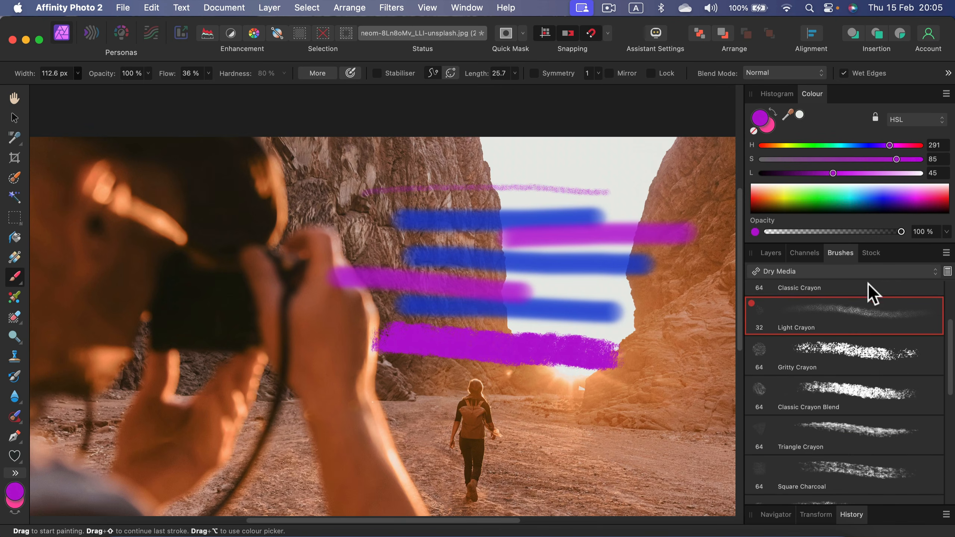
click(869, 272)
click(857, 303)
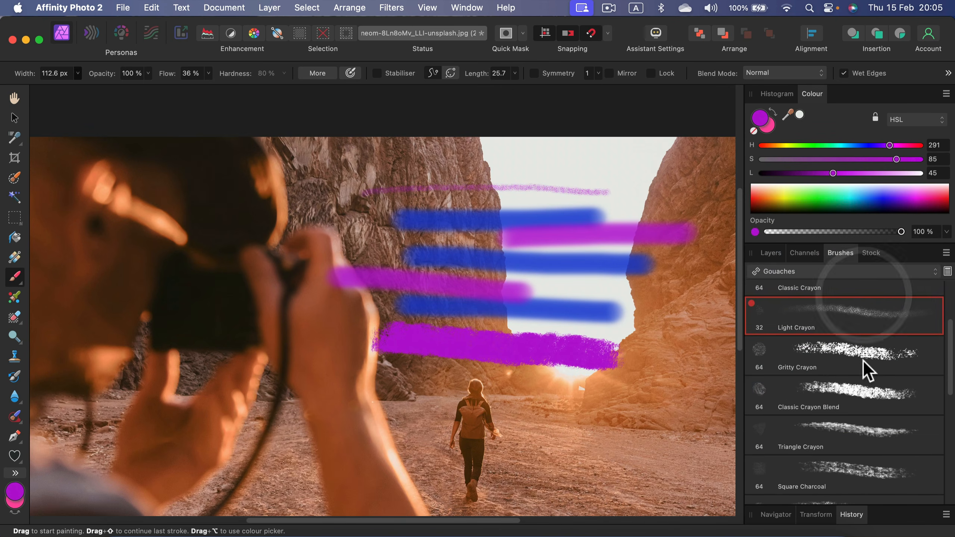
click(857, 470)
Step: Enlarge the brush to about 1370 px and paint broad, bright green strokes over the rock wall, sky and the earlier strokes
key(bracketright)
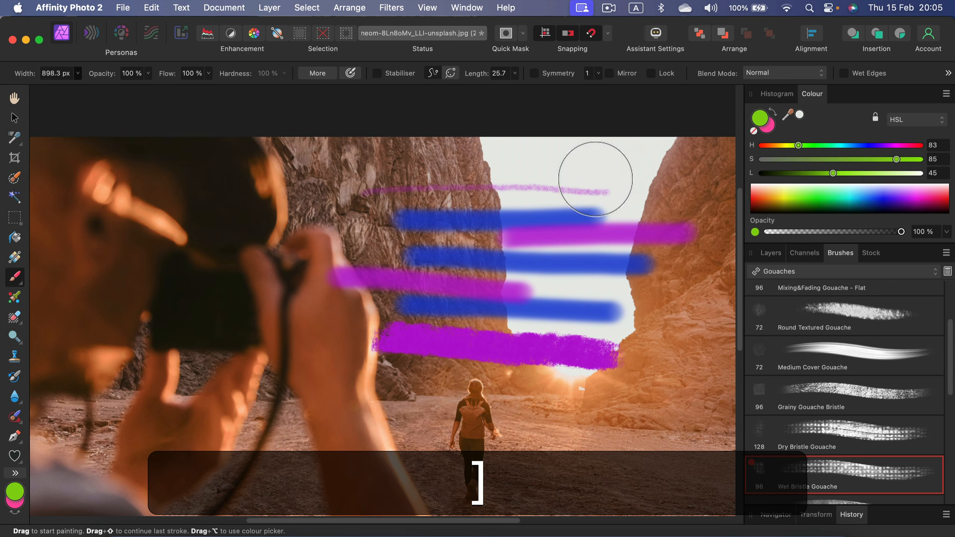
key(bracketleft)
key(bracketleft)
key(bracketright)
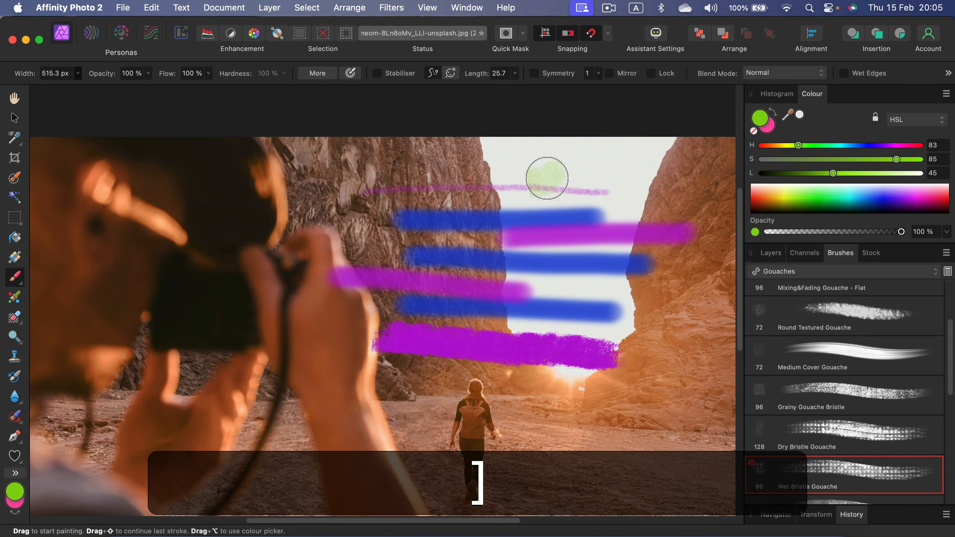
key(bracketright)
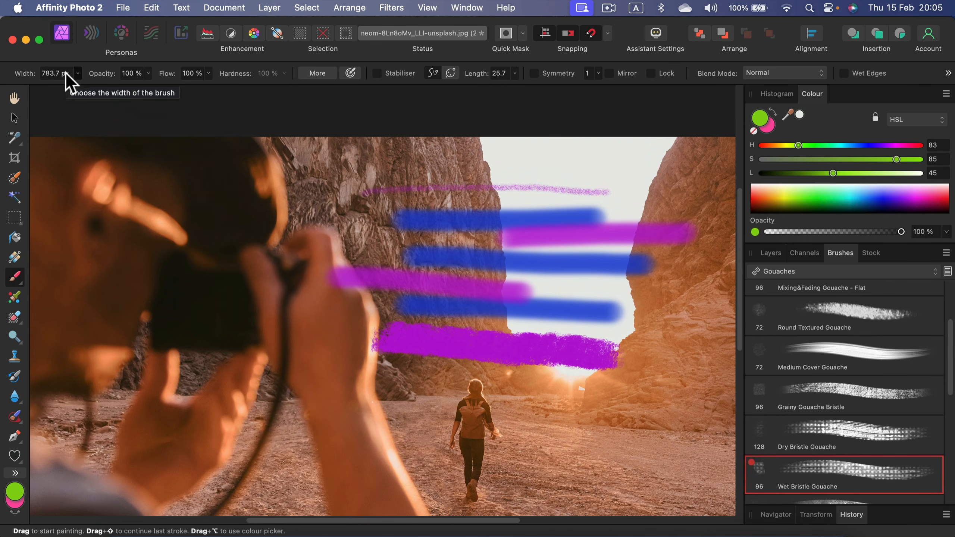
click(78, 73)
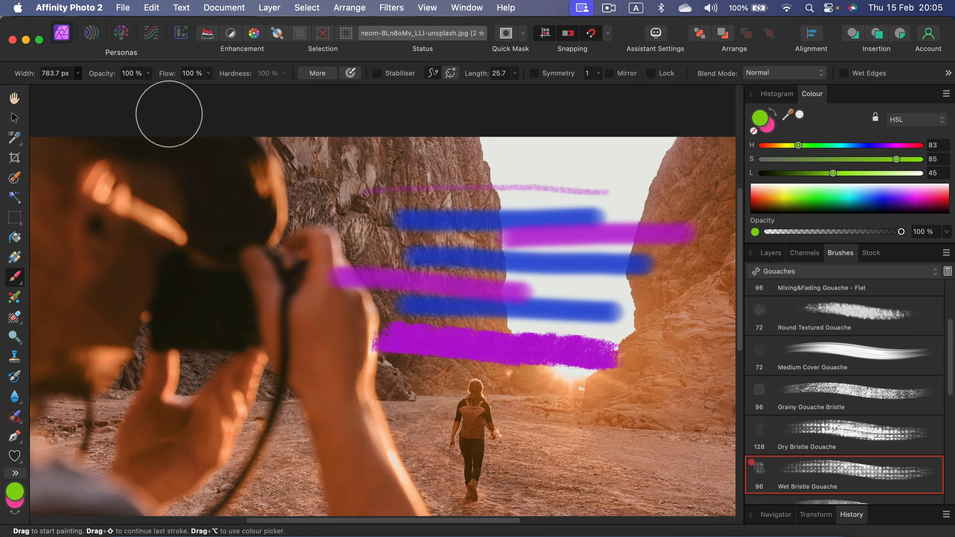
key(bracketright)
key(bracketright)
key(bracketright)
mouse_move(259, 289)
mouse_down()
mouse_move(412, 236)
mouse_move(579, 297)
mouse_move(621, 294)
mouse_up()
mouse_move(368, 347)
mouse_down()
mouse_move(590, 379)
mouse_move(366, 315)
mouse_move(221, 171)
mouse_up()
Step: Choose the Medium Cover Gouache brush and darken the green to a lightness of 24
click(815, 360)
key(bracketright)
key(bracketright)
key(bracketright)
key(bracketright)
key(bracketright)
key(bracketright)
click(800, 173)
Step: Enlarge the brush to 509.5 px and paint a wavy dark green stroke from the camera across to the far rock wall
key(bracketright)
key(bracketright)
key(bracketright)
key(bracketright)
key(bracketright)
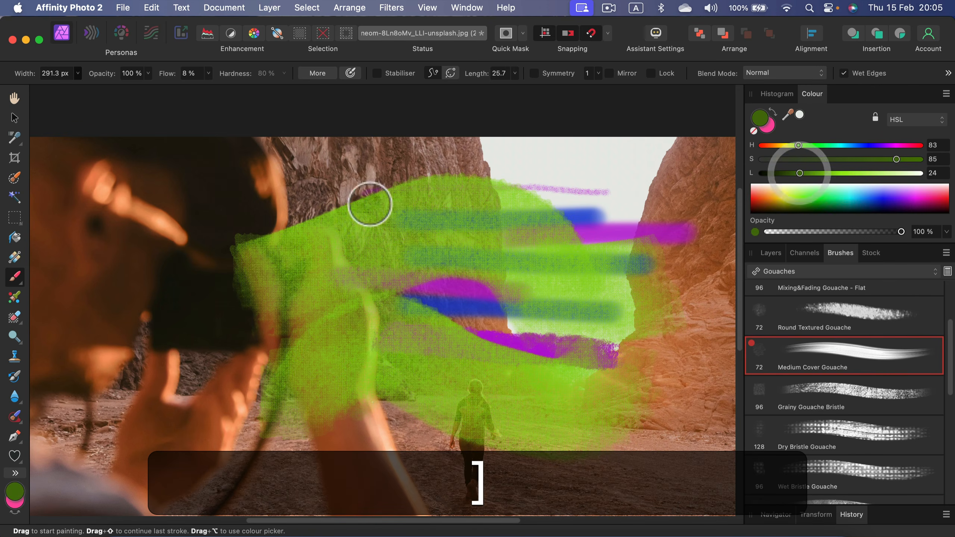
drag(199, 207, 593, 230)
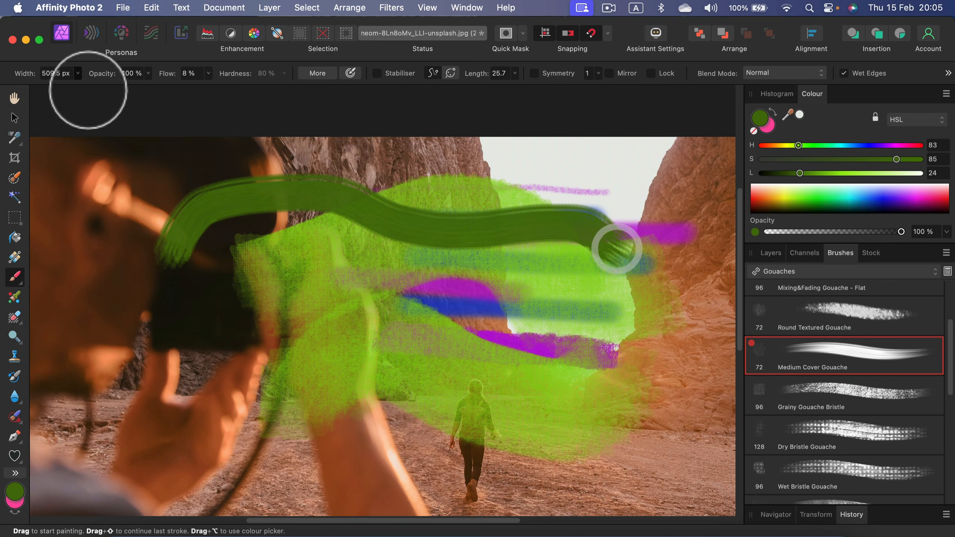
Step: Set the brush opacity to 57% and its flow to 65%
click(148, 73)
drag(146, 85, 96, 91)
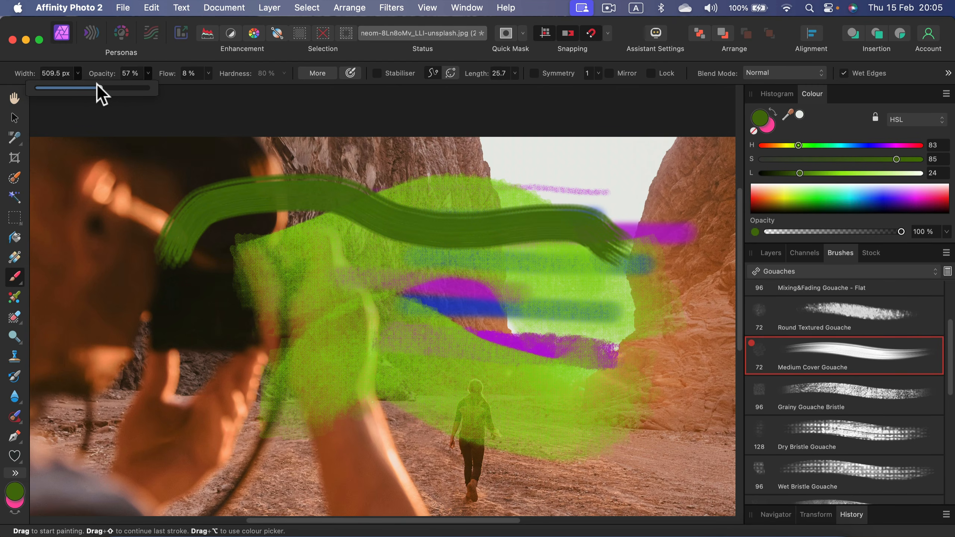
click(208, 73)
drag(209, 86, 265, 89)
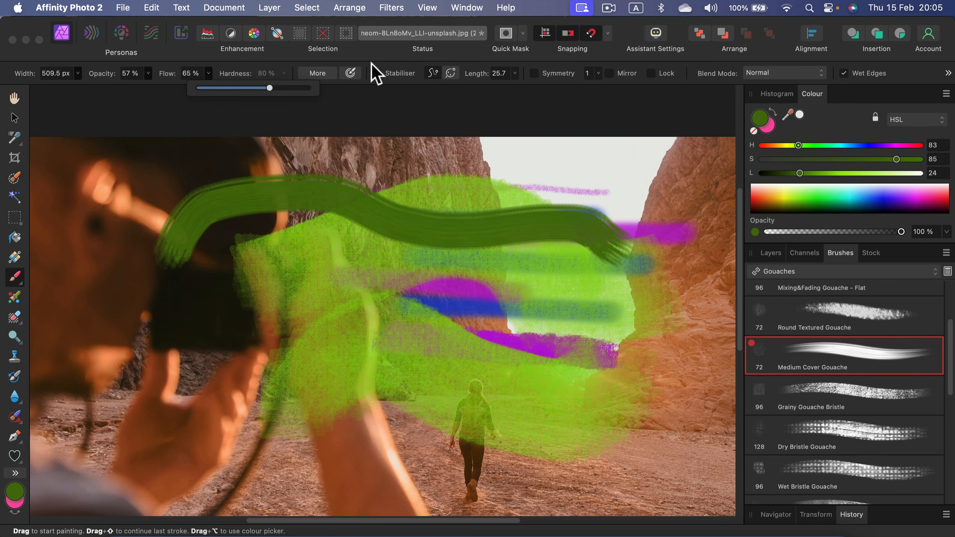
Step: Turn on the Stabiliser and paint smooth, semi-transparent dark green curves across the photographer, the rock wall and the ground
click(377, 73)
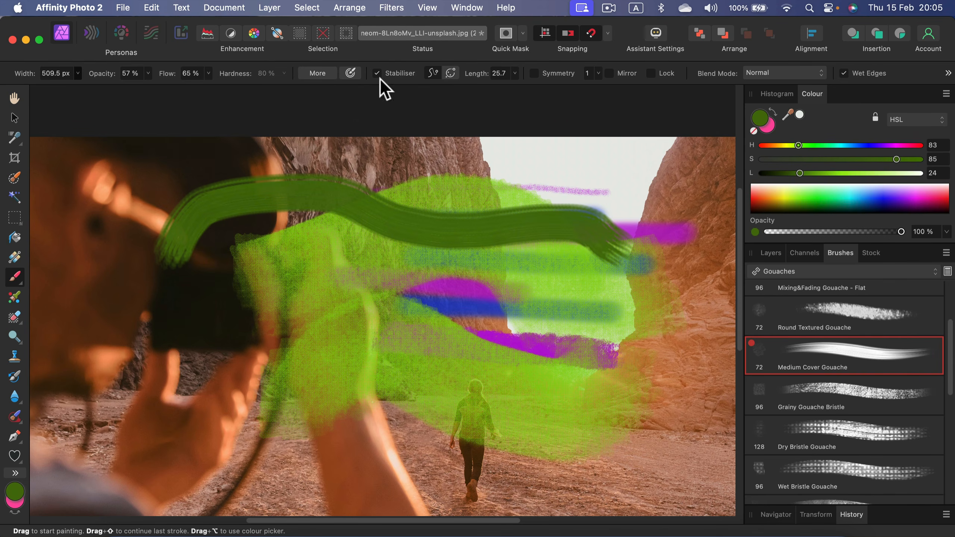
mouse_move(521, 281)
mouse_down()
mouse_move(443, 263)
mouse_move(361, 311)
mouse_move(229, 296)
mouse_move(198, 241)
mouse_move(86, 203)
mouse_move(179, 171)
mouse_move(424, 188)
mouse_up()
mouse_move(142, 423)
mouse_down()
mouse_move(212, 340)
mouse_move(312, 404)
mouse_move(453, 375)
mouse_up()
Step: Set the hue to 211, turn off Wet Edges, and paint blue strokes from the sky to the rock wall and across the ground
click(854, 145)
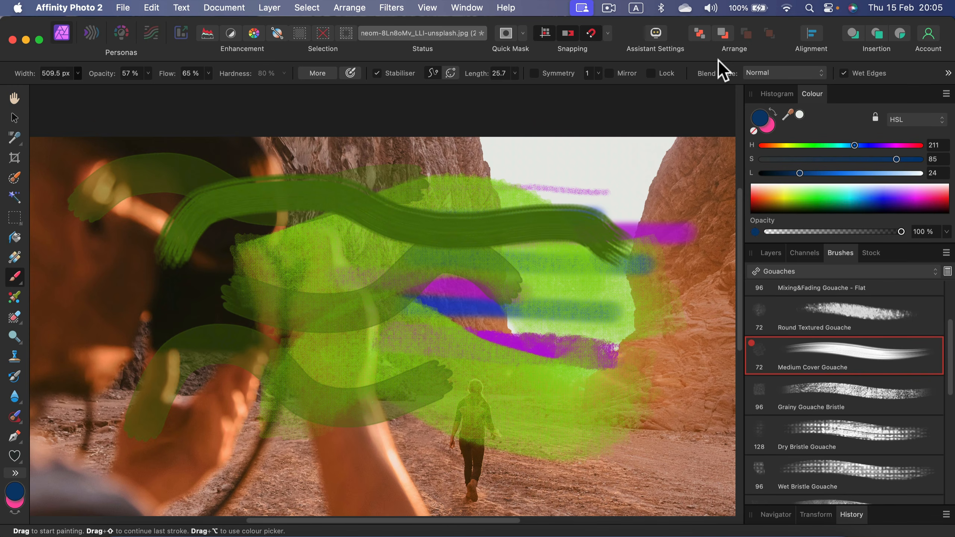
click(845, 73)
mouse_move(624, 158)
mouse_down()
mouse_move(485, 209)
mouse_move(406, 281)
mouse_move(305, 285)
mouse_up()
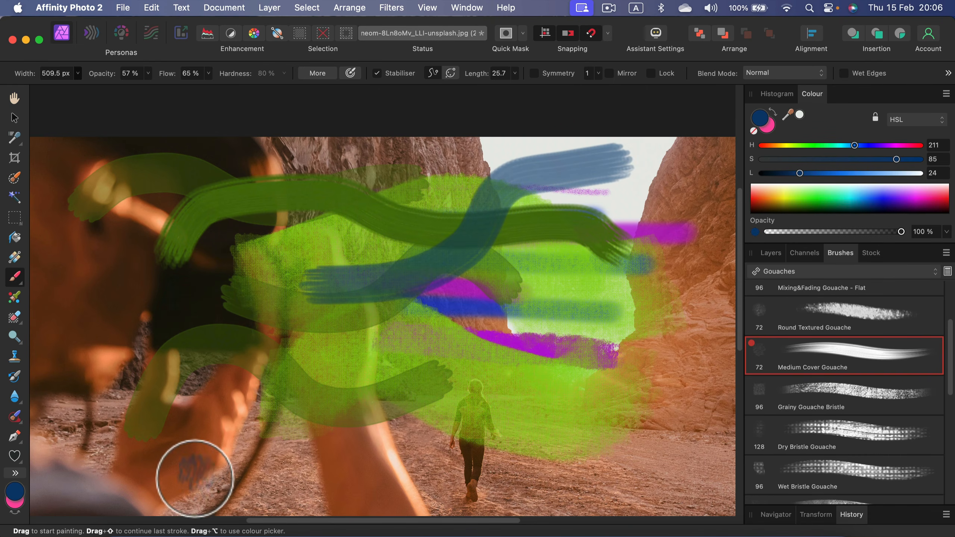
mouse_move(196, 478)
mouse_down()
mouse_move(523, 456)
mouse_move(182, 433)
mouse_move(557, 454)
mouse_move(413, 418)
mouse_move(203, 388)
mouse_up()
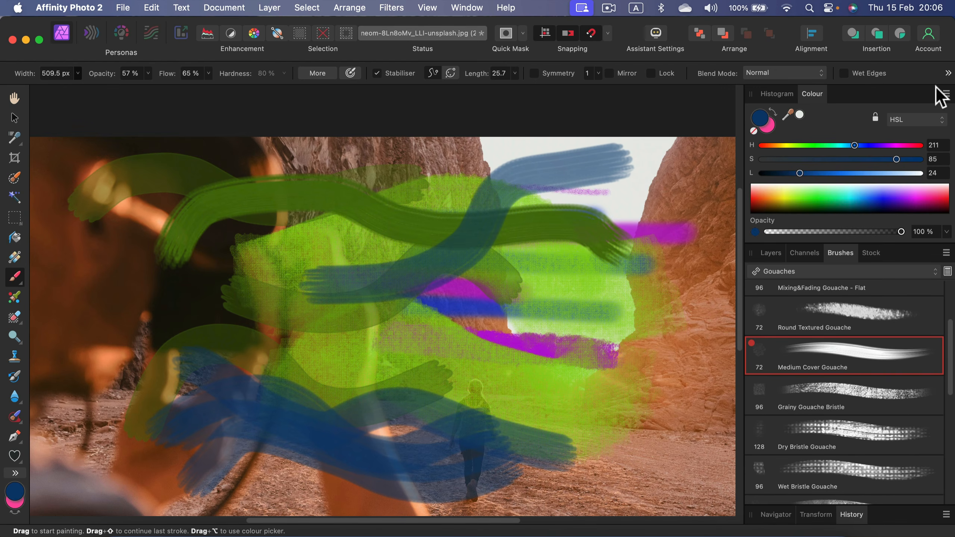
Step: Examine the brush's Protect Alpha option and its available blend modes, keeping the mode at Normal
click(947, 73)
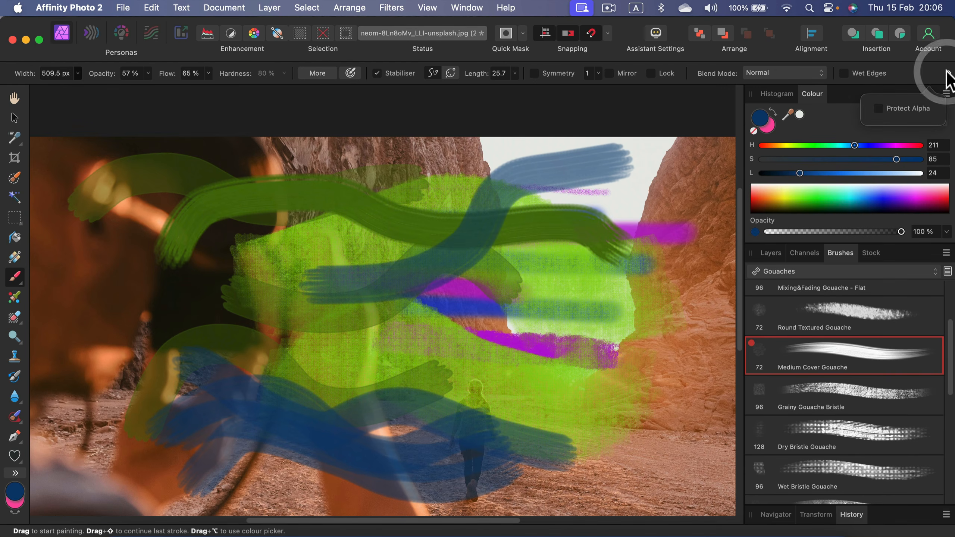
click(791, 72)
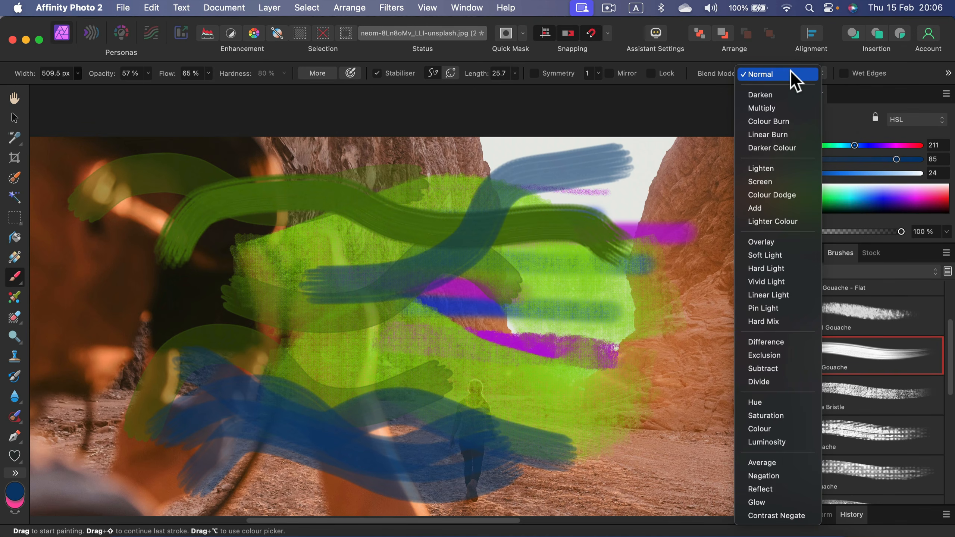
click(791, 72)
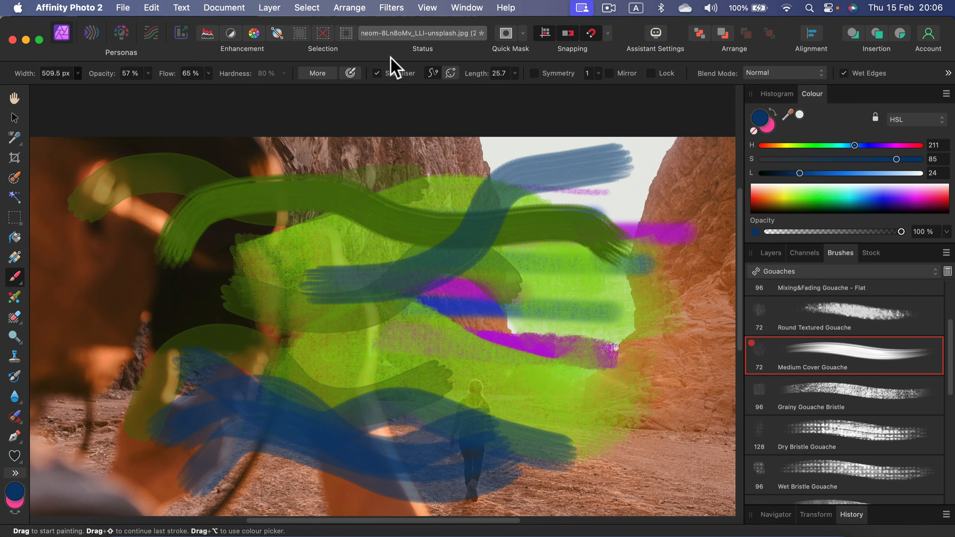
Step: Turn off the Stabiliser, set the brush opacity to 100% and reduce its width to 150 px
click(378, 74)
click(149, 74)
drag(149, 92, 164, 90)
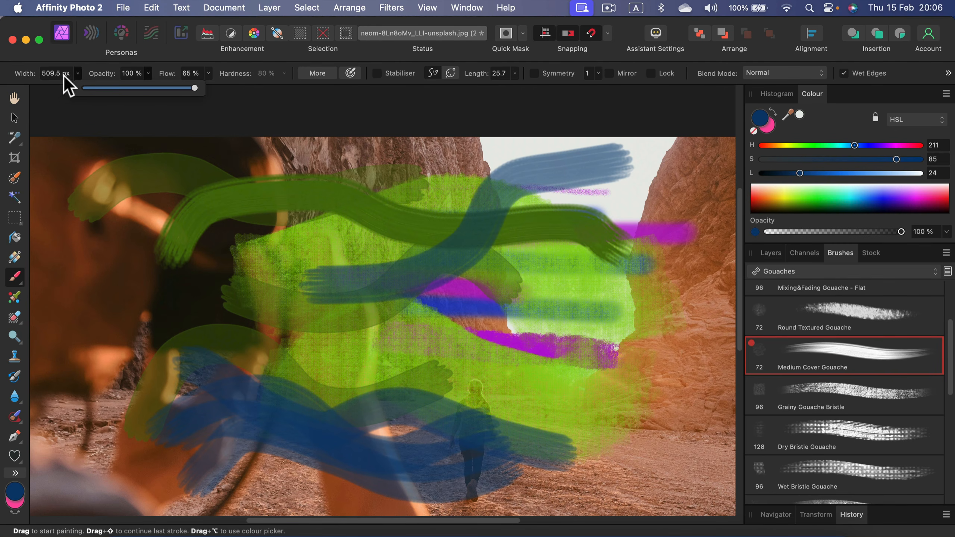
click(77, 73)
drag(101, 88, 71, 87)
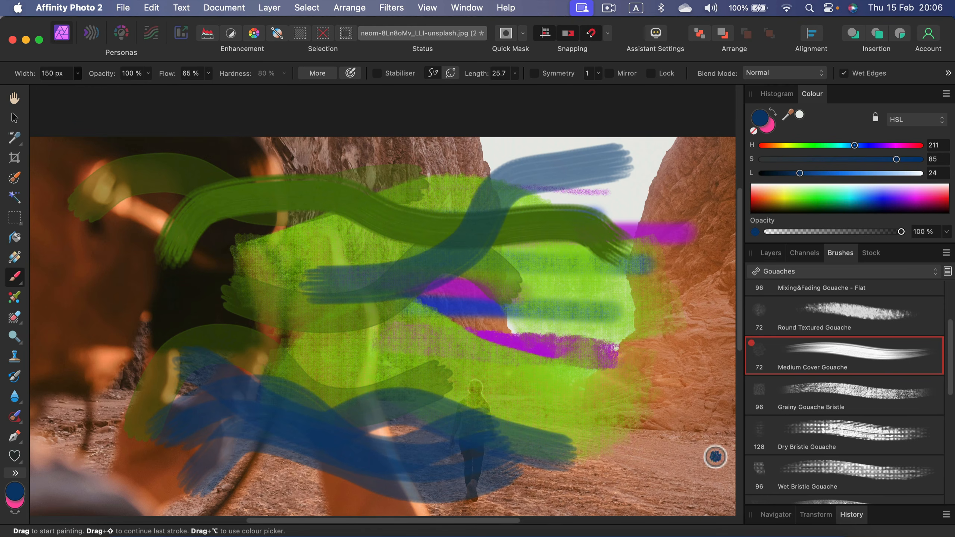
Step: Reuse the 509 px Medium Cover Gouache brush from the Pixel layer's recent brushes and paint a curved dark blue stroke down the right-hand rocks
click(770, 253)
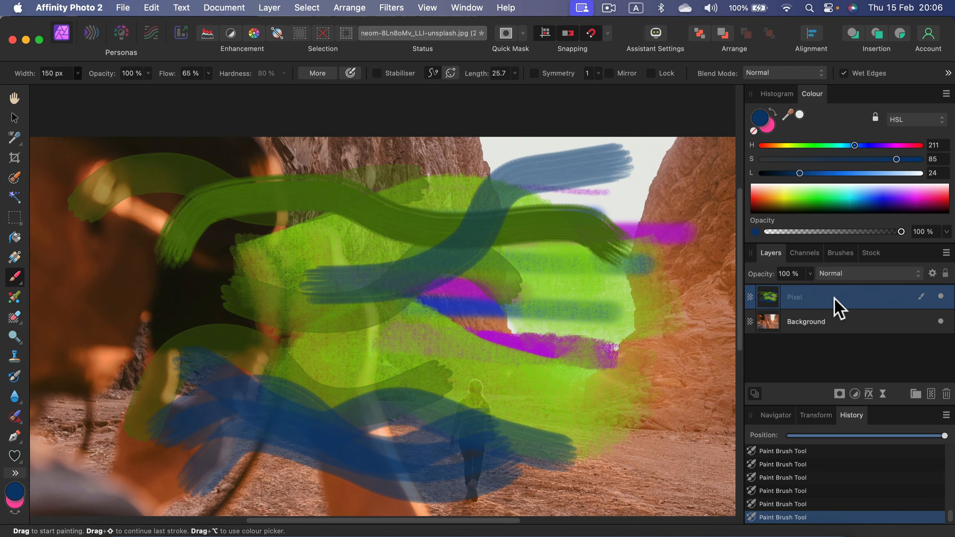
click(921, 297)
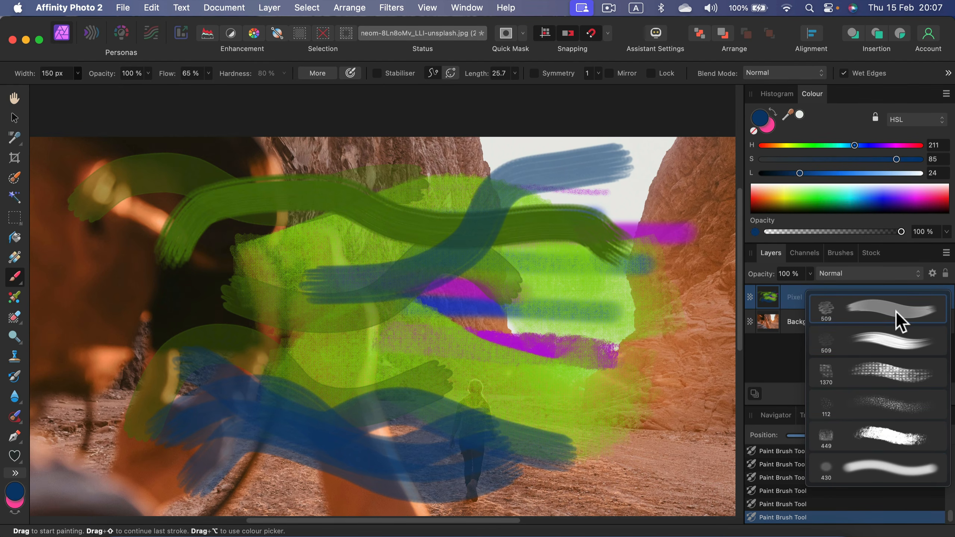
click(894, 343)
mouse_move(663, 278)
mouse_down()
mouse_move(641, 382)
mouse_move(597, 444)
mouse_up()
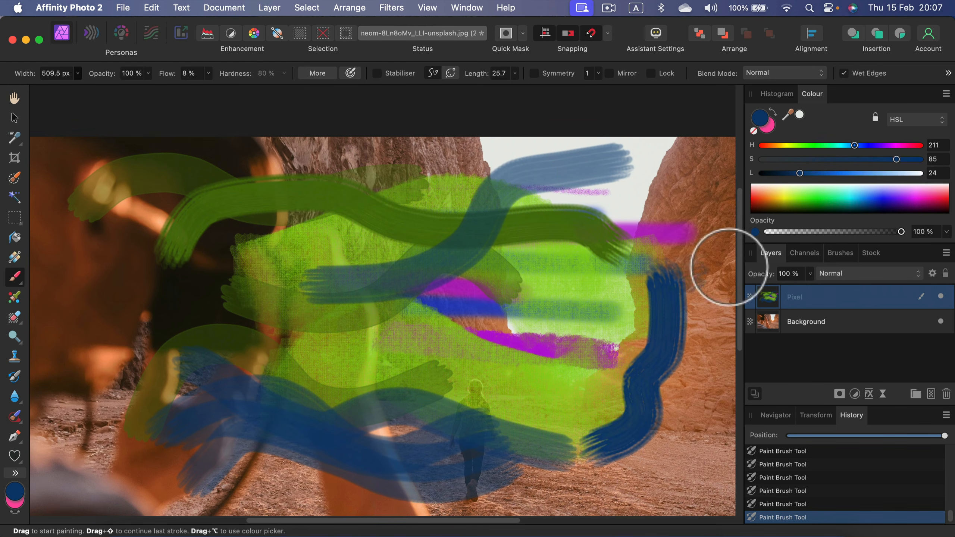
Step: Review the Pixel layer's recent brushes and delete that painted layer, leaving only the Background
click(922, 297)
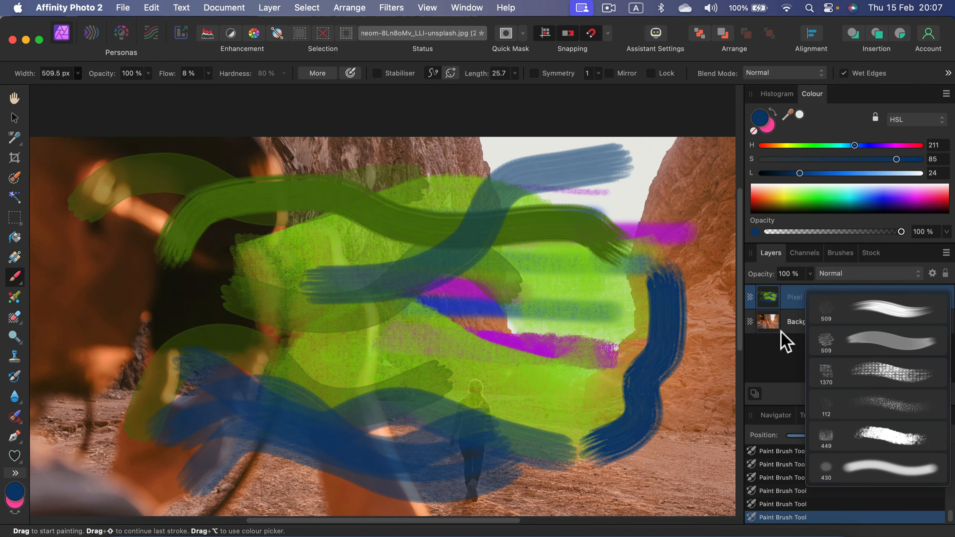
click(761, 359)
click(896, 296)
click(947, 394)
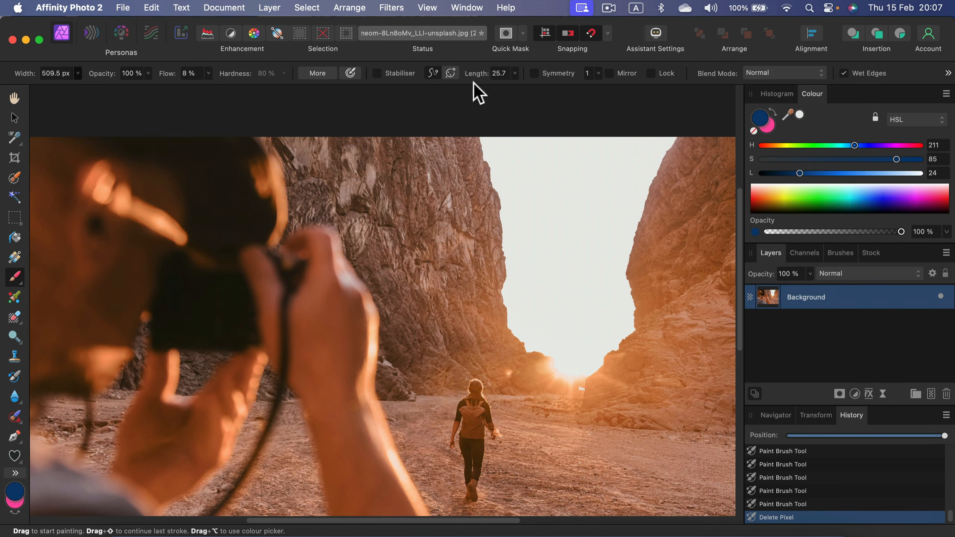
Step: Turn on brush Symmetry and paint a roughly horizontal blue stroke above the symmetry axis on the Background layer
click(534, 73)
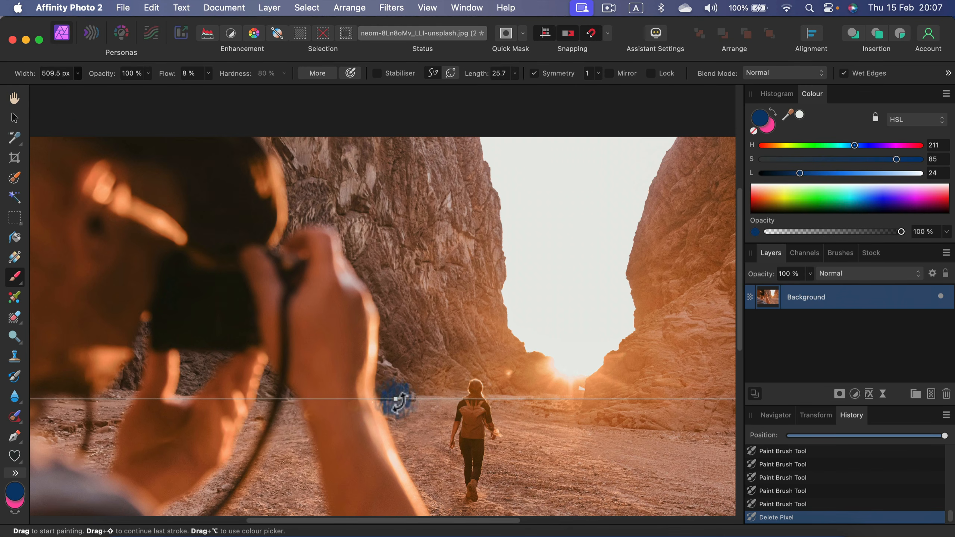
mouse_move(383, 325)
mouse_down()
mouse_move(392, 335)
mouse_move(373, 348)
mouse_move(318, 332)
mouse_move(580, 344)
mouse_up()
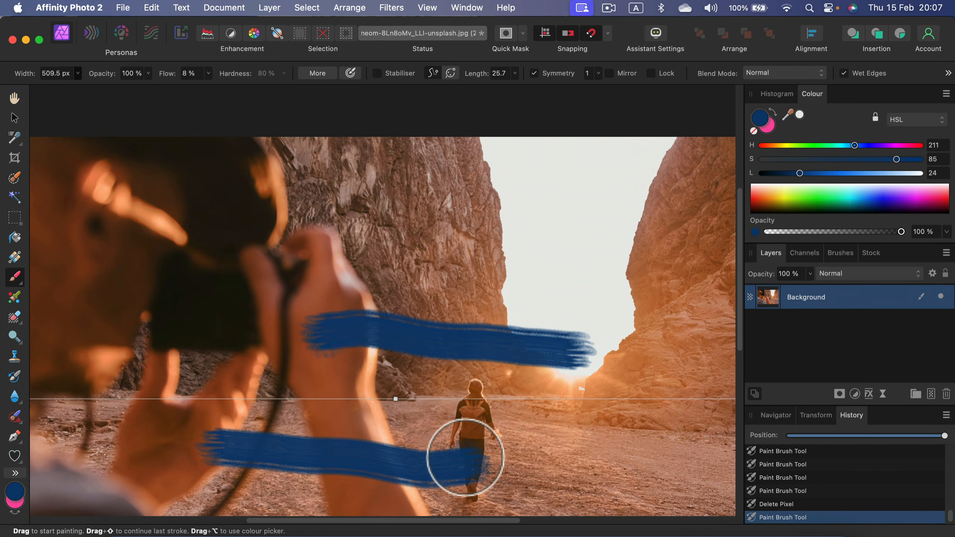
Step: Set the symmetry count to 2 and paint looping and crossing blue strokes around the two axes
click(597, 74)
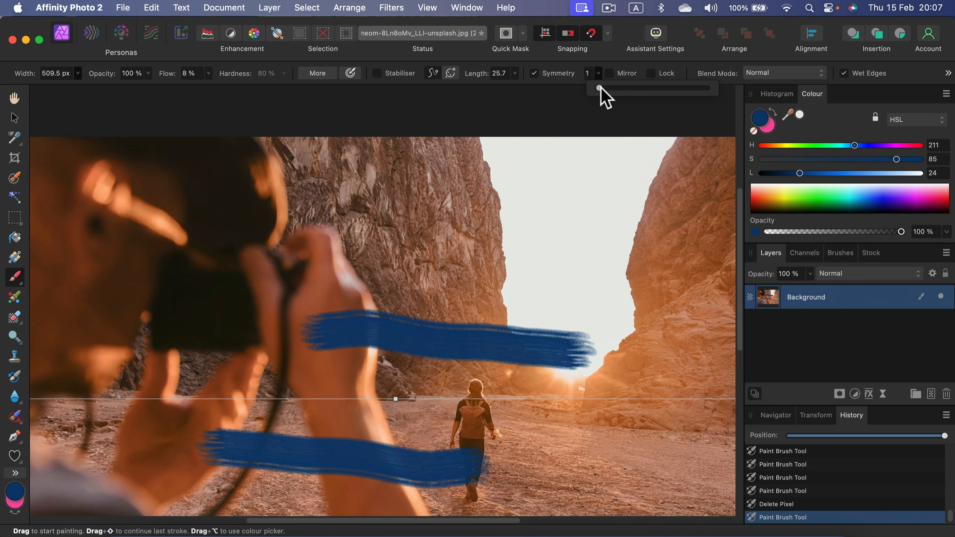
click(602, 88)
mouse_move(524, 290)
mouse_down()
mouse_move(522, 207)
mouse_move(561, 199)
mouse_move(605, 238)
mouse_move(617, 301)
mouse_move(582, 328)
mouse_move(534, 336)
mouse_move(483, 289)
mouse_move(472, 245)
mouse_move(441, 256)
mouse_move(410, 315)
mouse_up()
scroll(422, 358, down, 2)
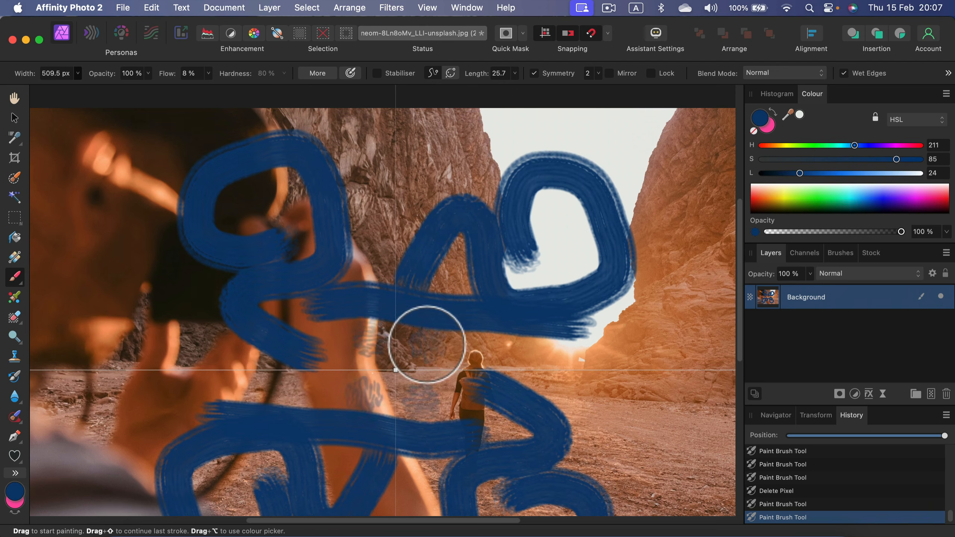
mouse_move(511, 285)
mouse_down()
mouse_move(639, 128)
mouse_move(586, 213)
mouse_move(614, 160)
mouse_move(604, 199)
mouse_move(682, 278)
mouse_up()
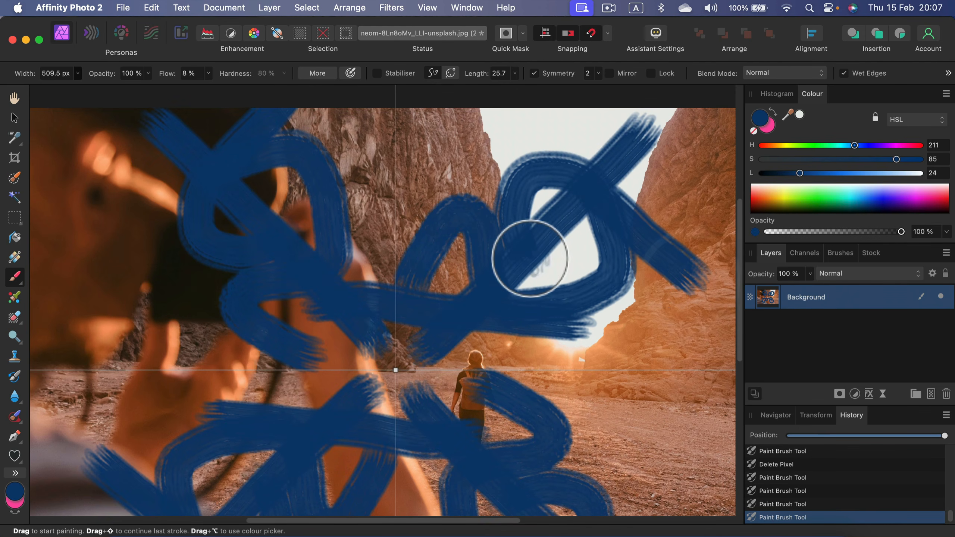
Step: Paint a short vertical symmetrical stroke from the central loop up to the photo's top edge, and turn off Symmetry
scroll(528, 256, down, 2)
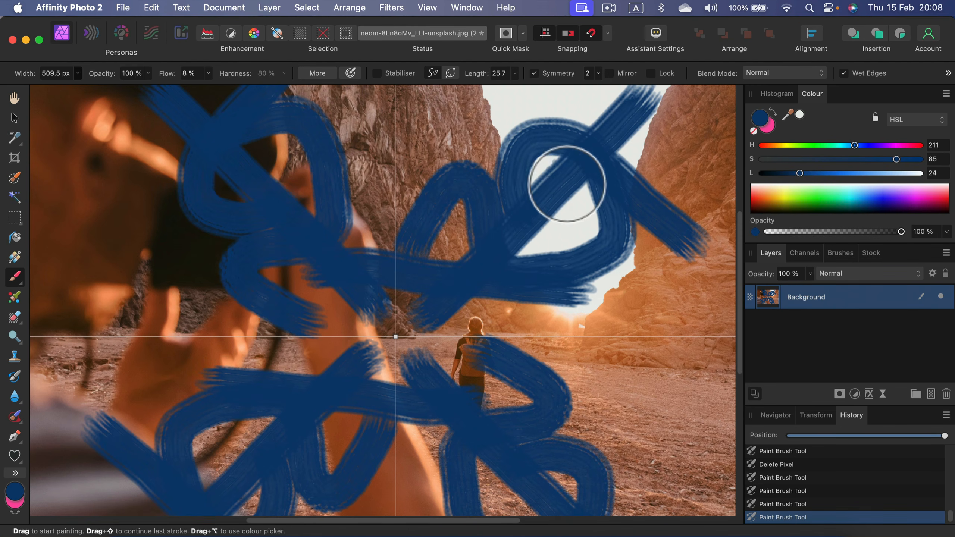
scroll(587, 241, up, 5)
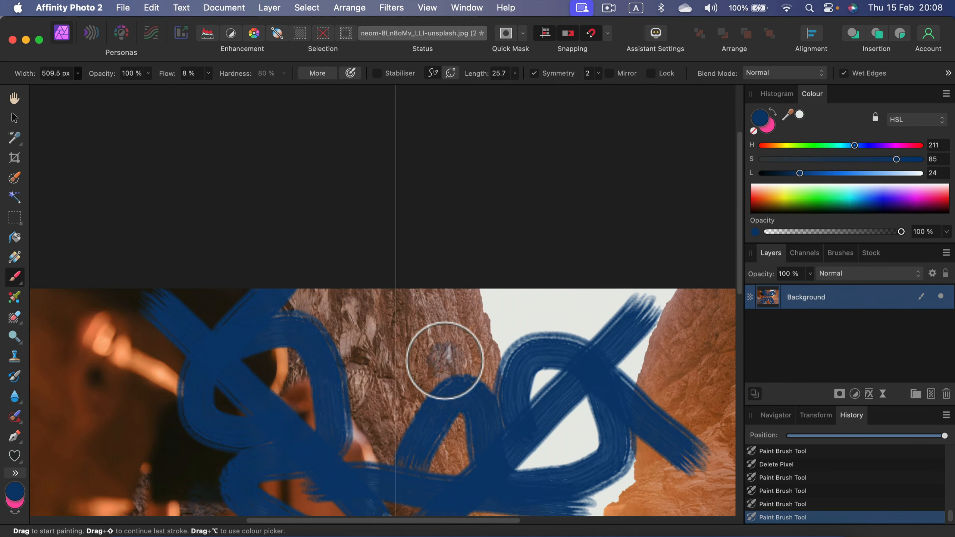
scroll(445, 338, down, 2)
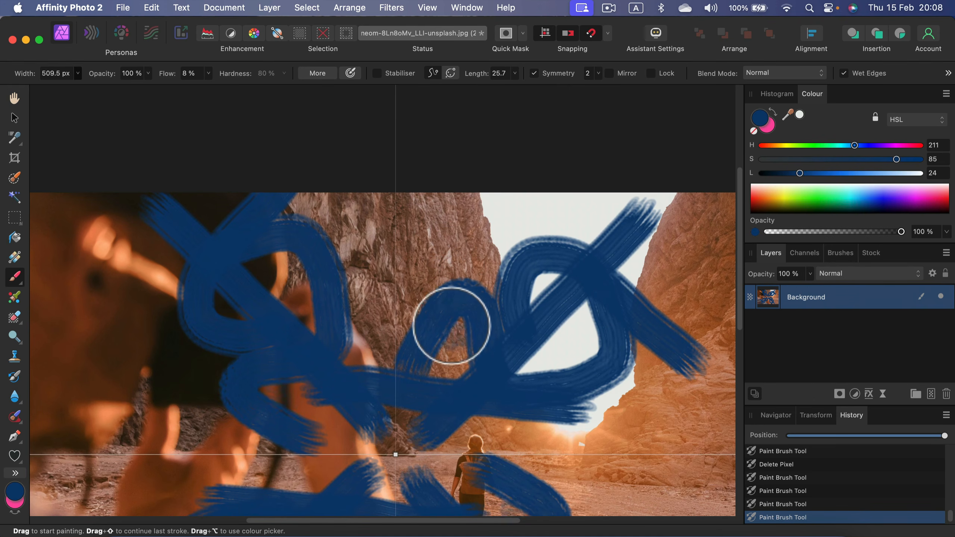
drag(441, 252, 438, 199)
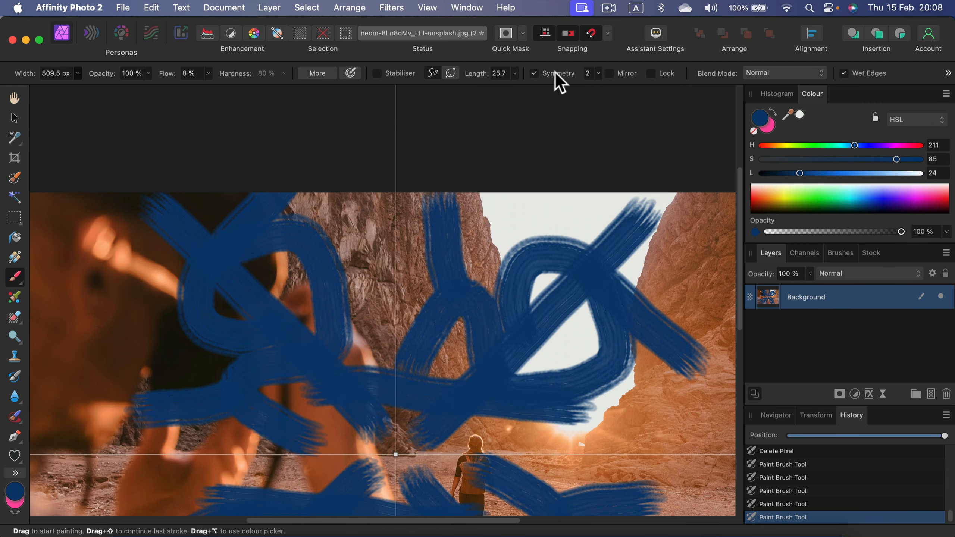
click(535, 73)
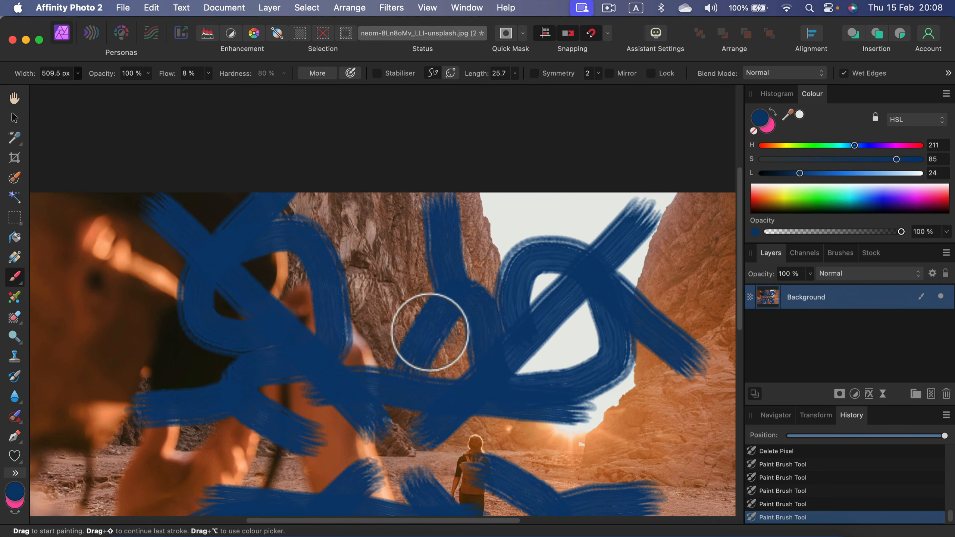
scroll(427, 331, down, 5)
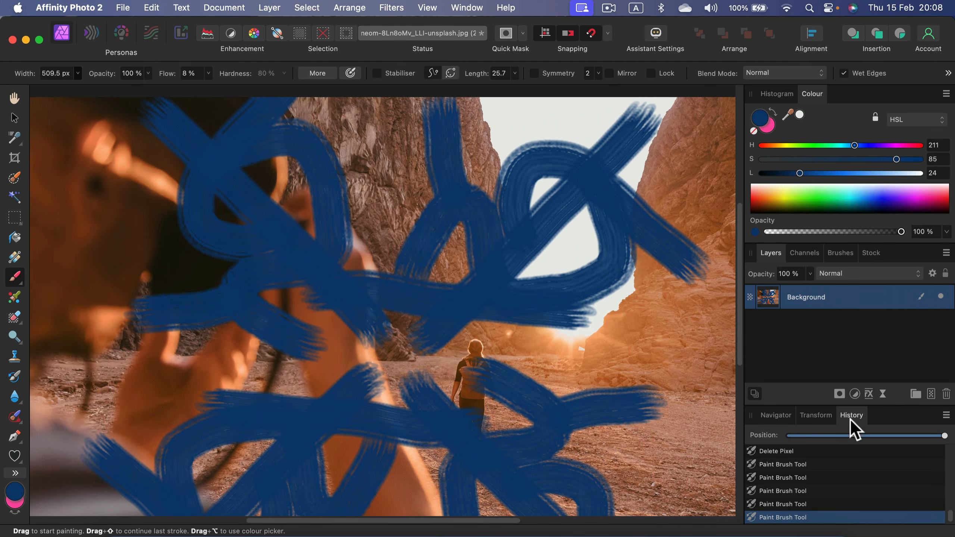
Step: Revert the document history to the Delete Pixel state, removing the blue symmetry strokes from the photo
scroll(793, 499, up, 1)
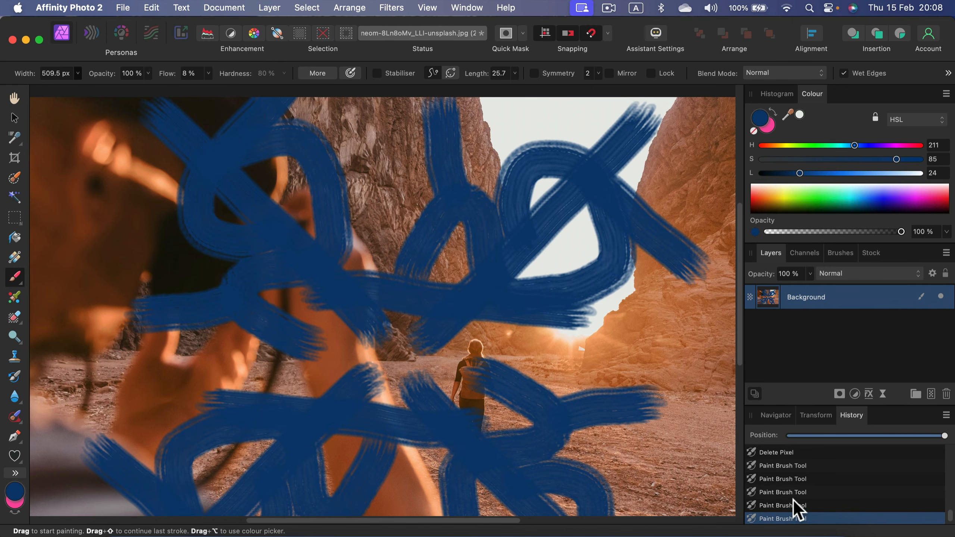
click(794, 457)
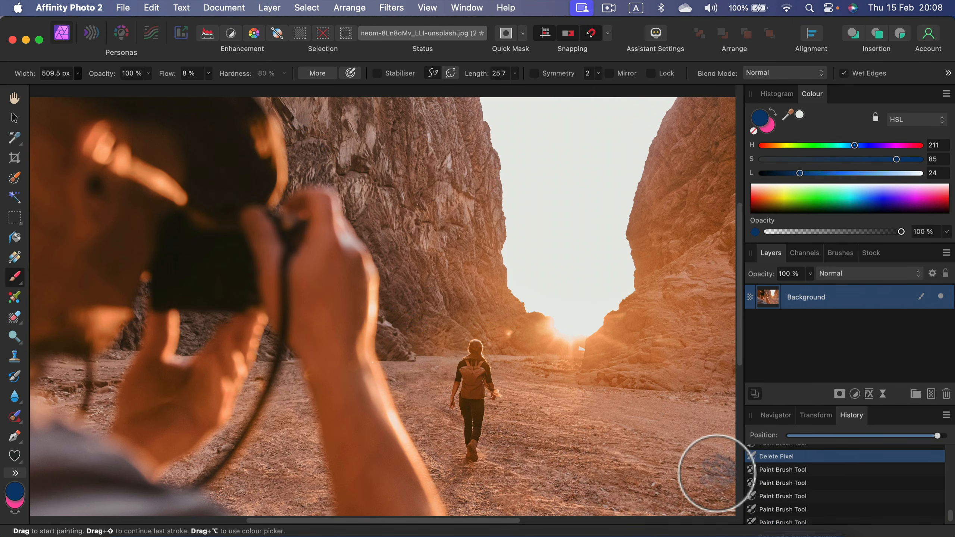
drag(188, 230, 197, 234)
key(Escape)
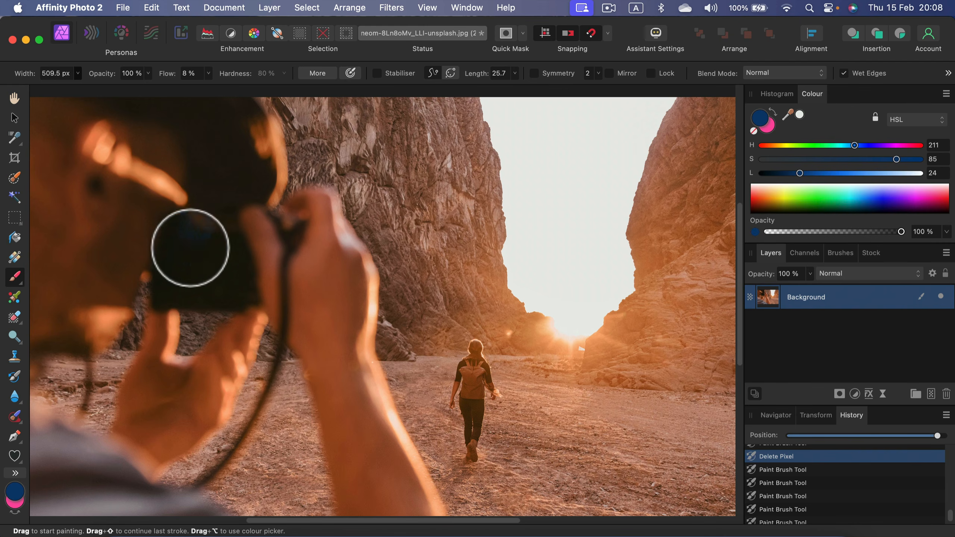
Step: Switch to the Colour Replacement Brush Tool and load the 64 px Round Brush from the Basic brush category
click(17, 286)
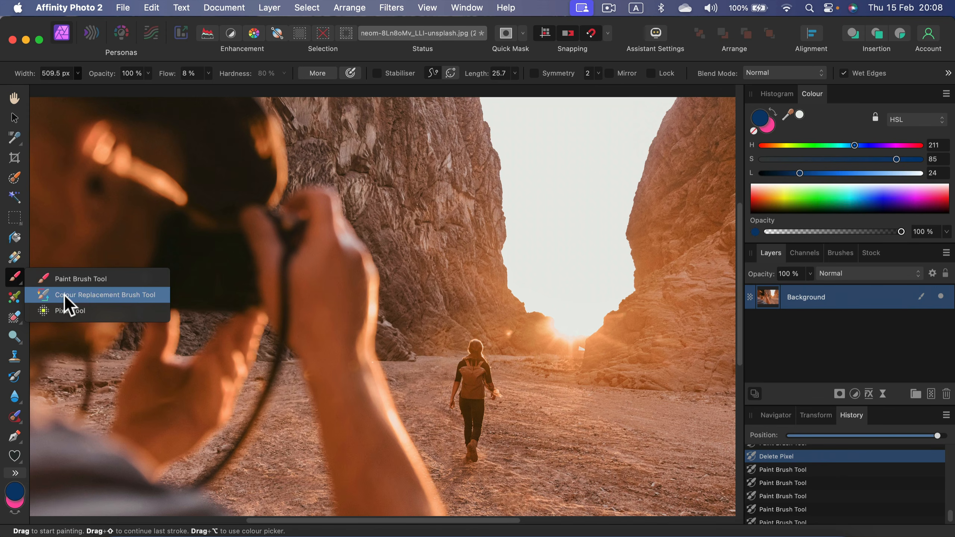
click(64, 295)
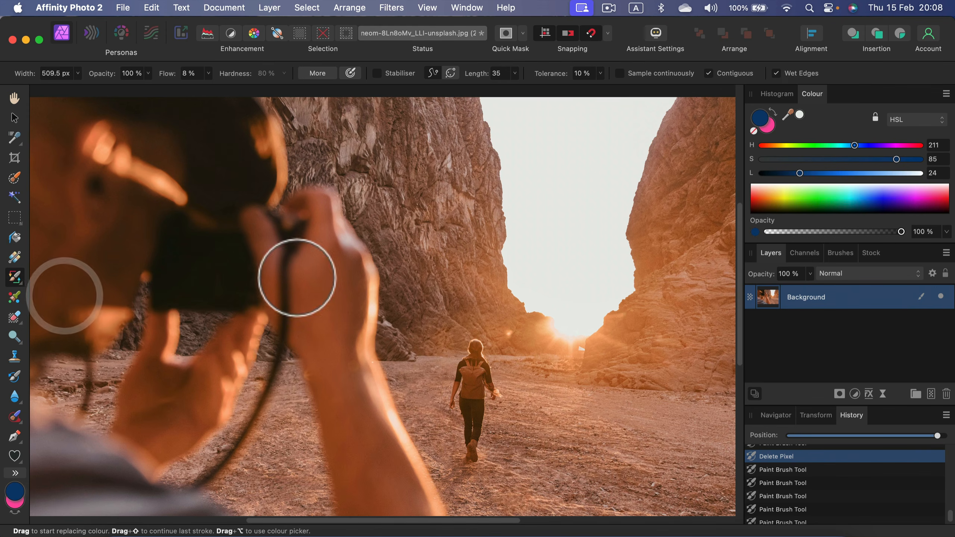
drag(350, 277, 358, 279)
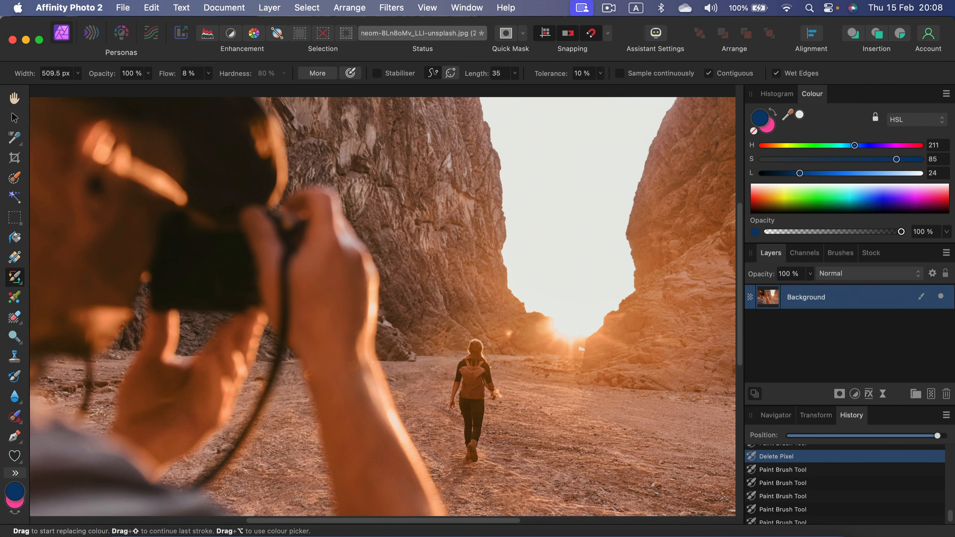
click(839, 253)
scroll(854, 391, up, 5)
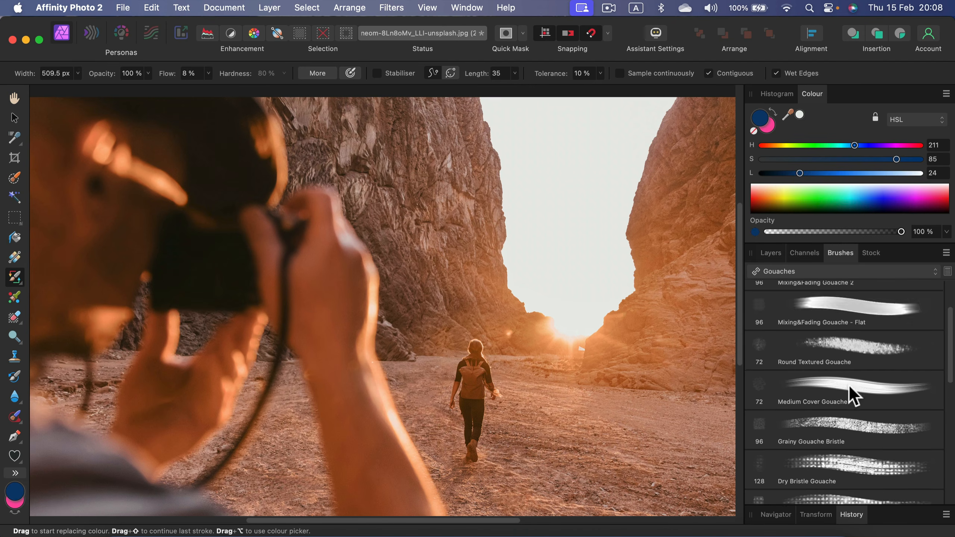
click(824, 273)
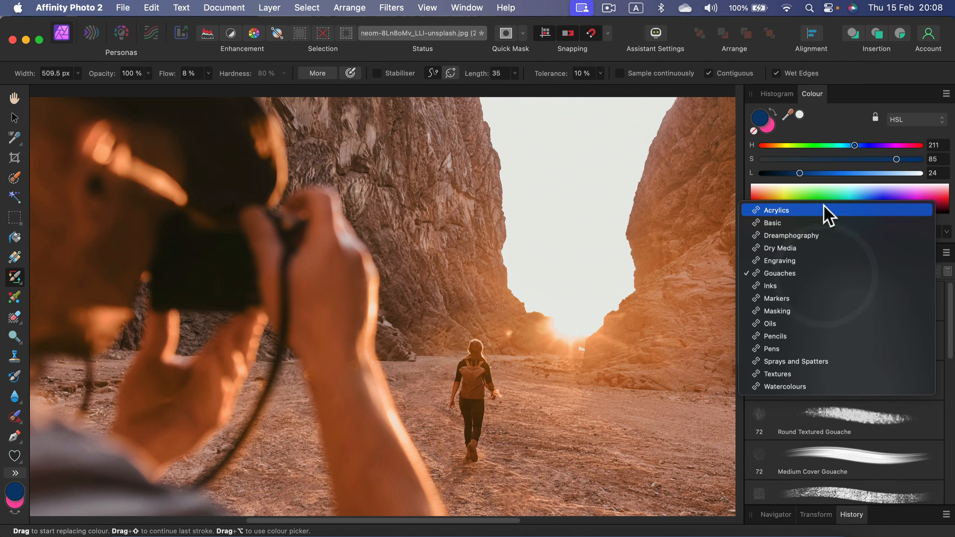
click(819, 223)
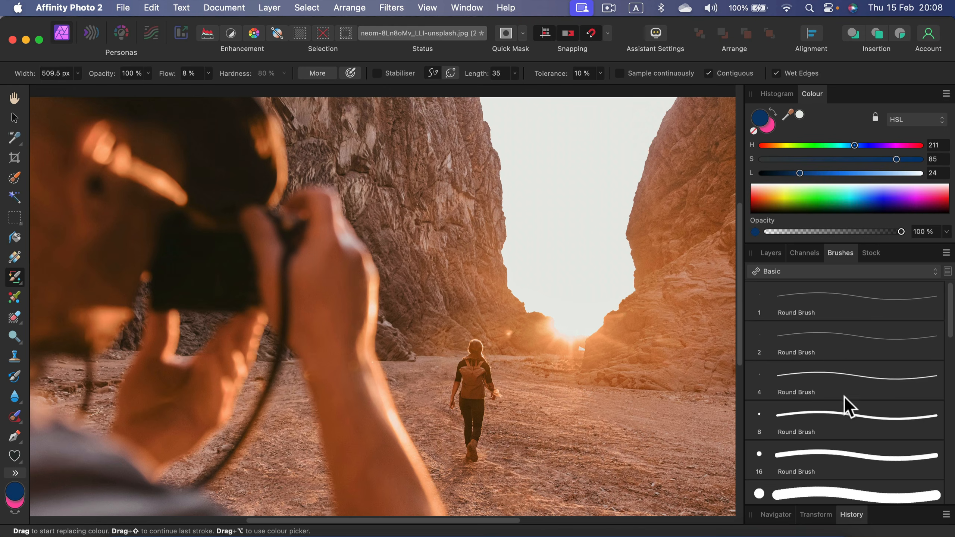
scroll(831, 478, down, 2)
click(830, 480)
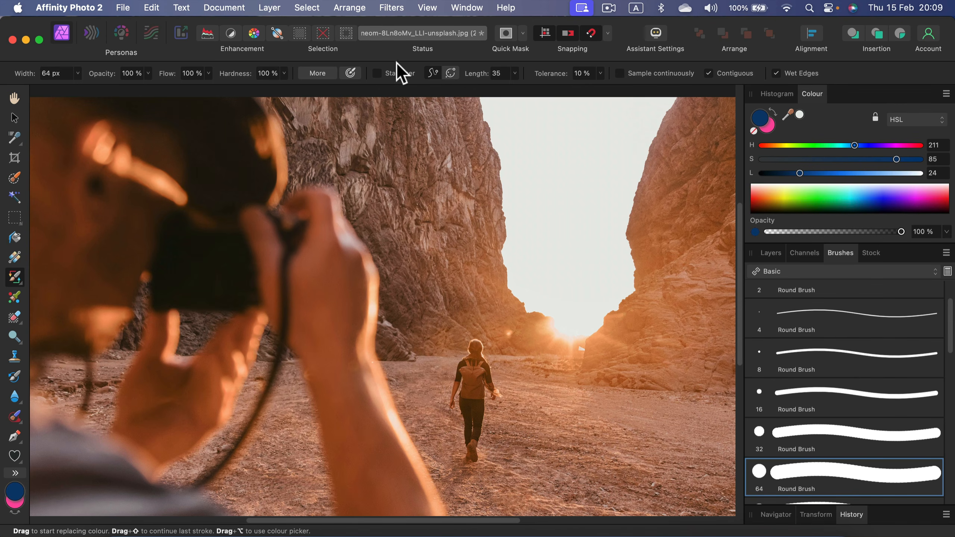
click(769, 253)
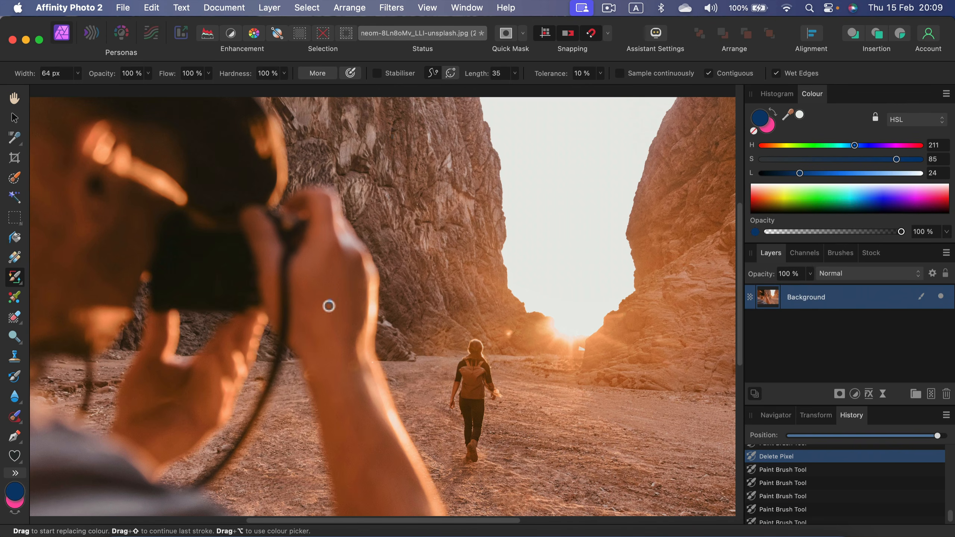
Step: Enlarge the Colour Replacement Brush to a width of 297.8 px
click(367, 57)
key(bracketright)
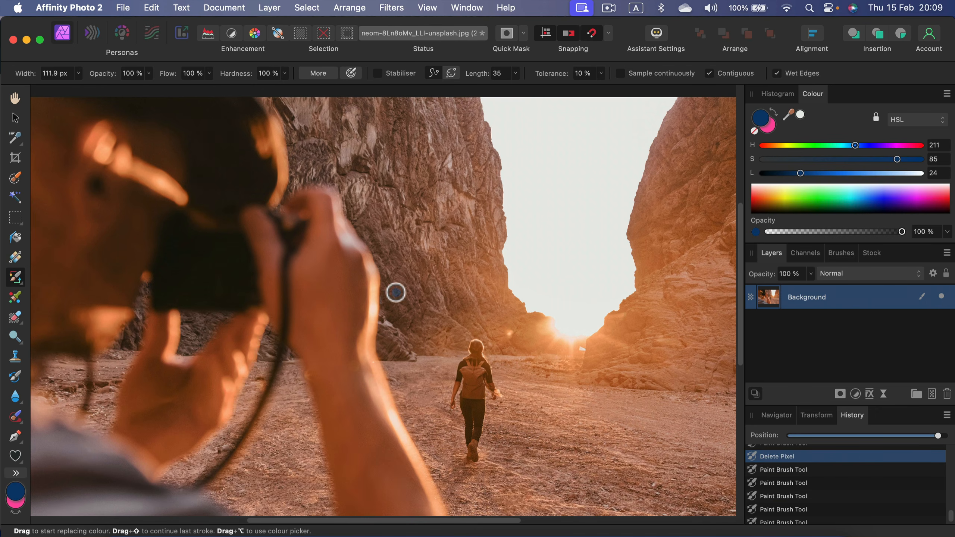
key(bracketright)
key(bracketright)
key(bracketright)
key(bracketright)
key(bracketright)
key(bracketright)
key(bracketright)
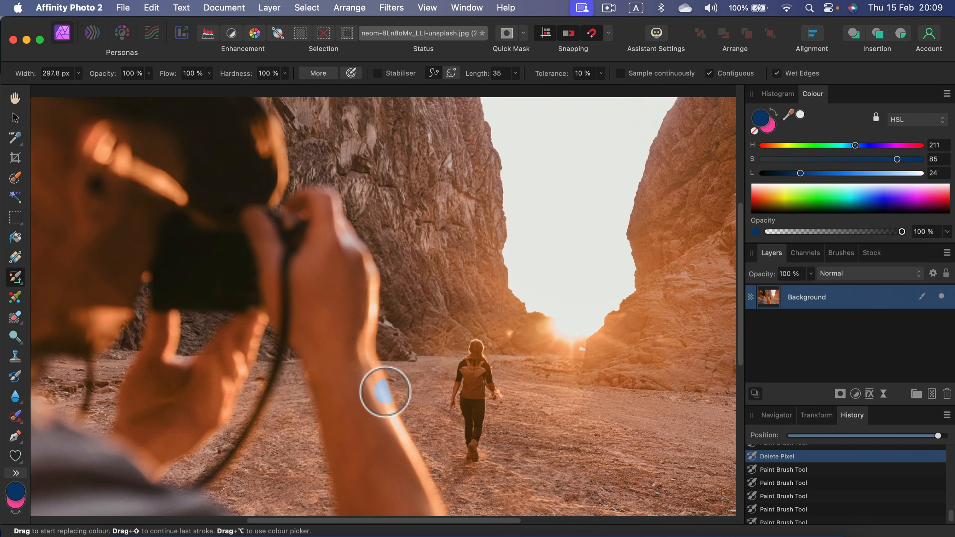
Step: Recolour the sunlit edge of the photographer's forearm blue with the Colour Replacement Brush, and revert the history to Delete Pixel
drag(381, 403, 376, 363)
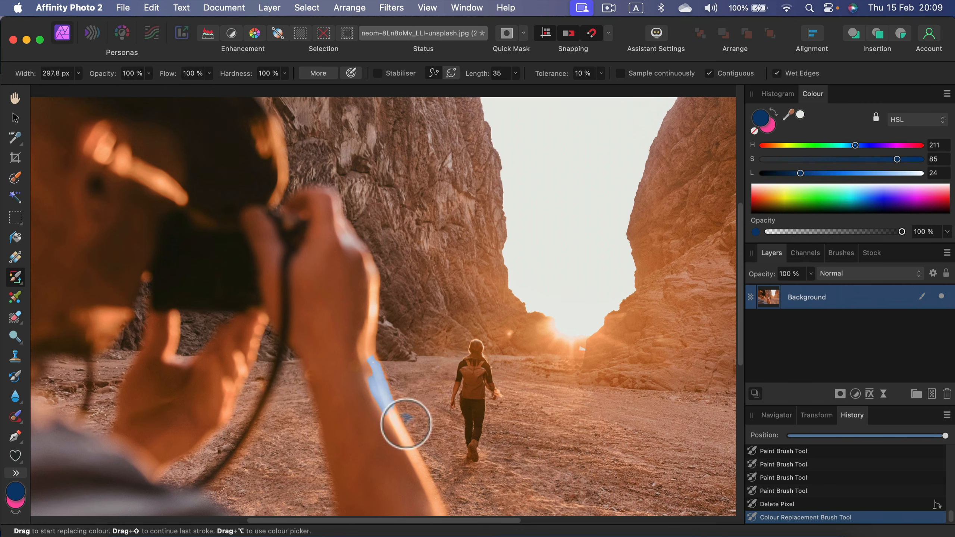
mouse_move(397, 366)
mouse_down()
mouse_move(375, 376)
mouse_move(367, 367)
mouse_move(376, 306)
mouse_move(373, 380)
mouse_up()
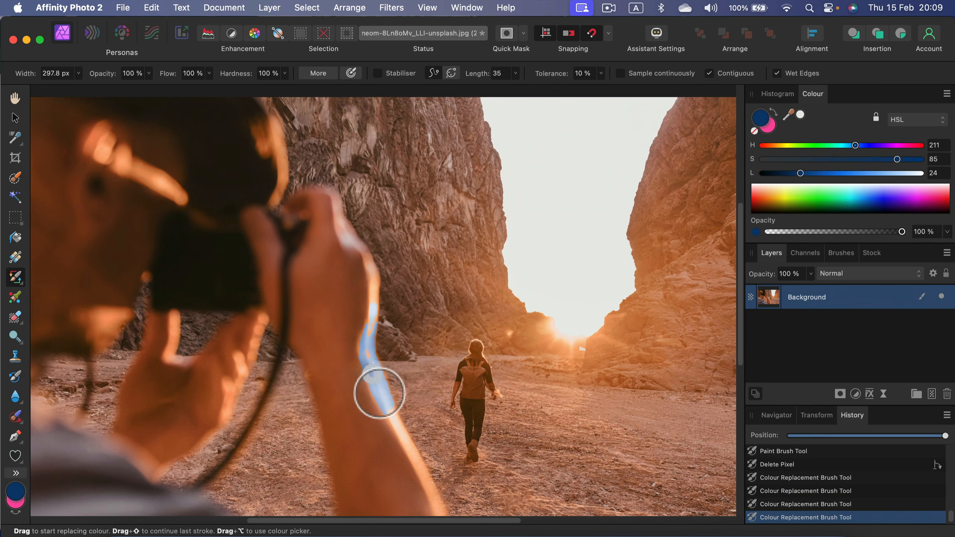
drag(459, 426, 468, 427)
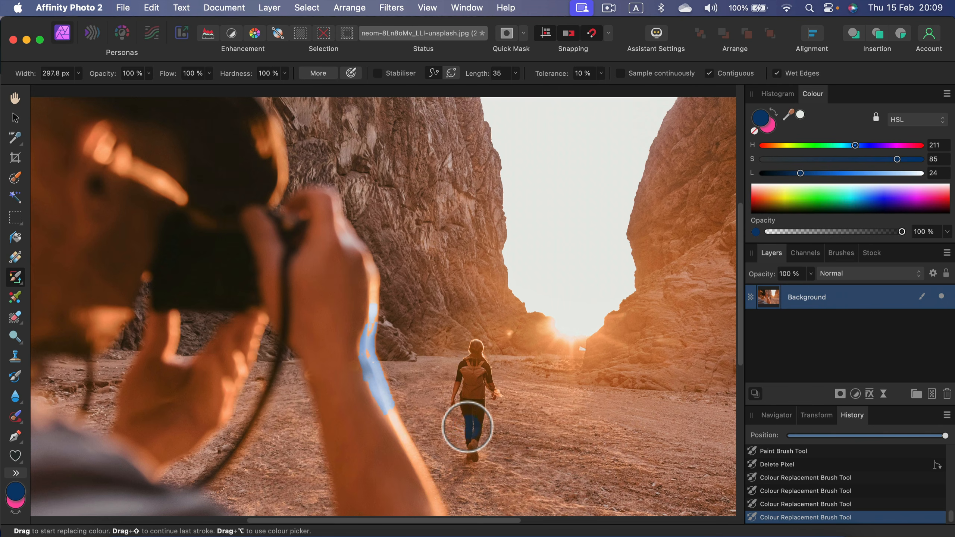
drag(463, 429, 457, 430)
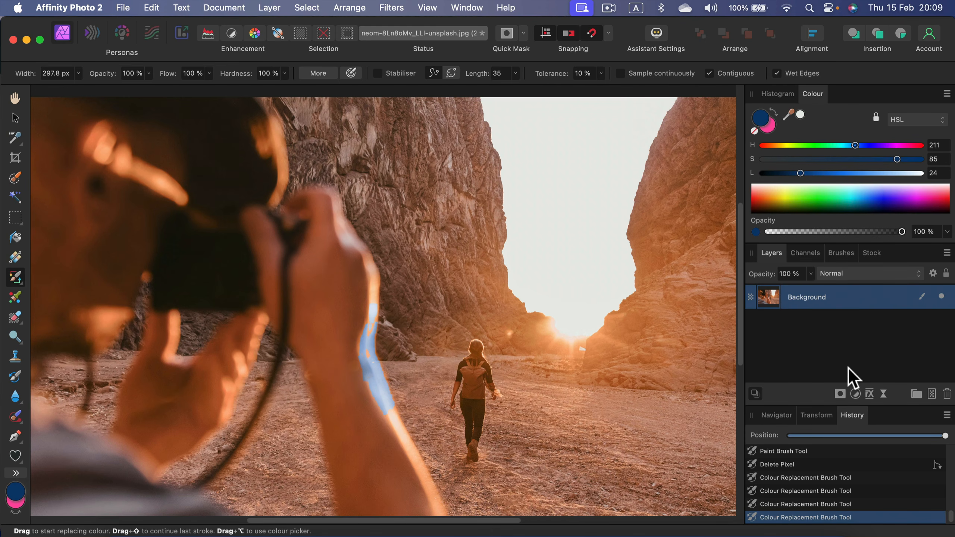
click(848, 465)
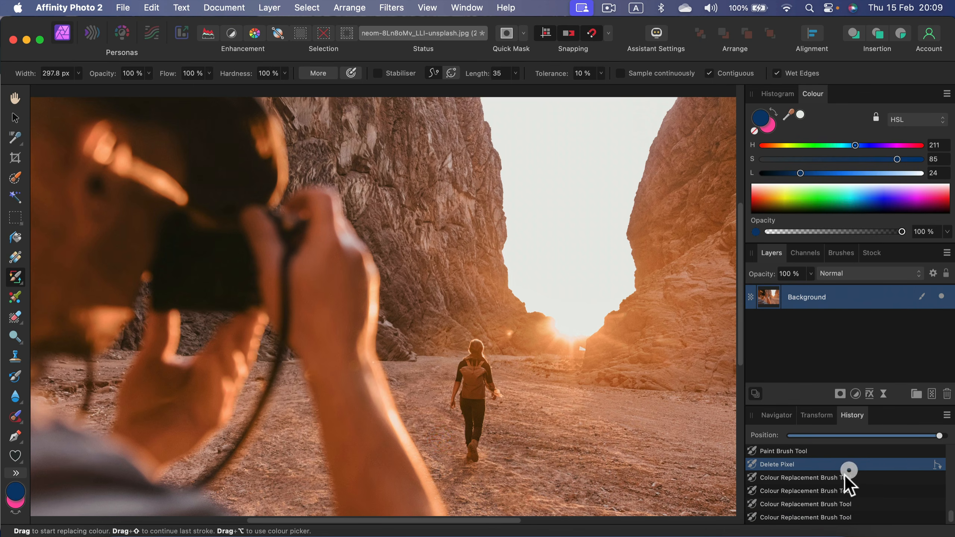
Step: Set the colour's lightness to 0 and draw a thin 1 px horizontal line across the sky with the Pixel Tool
click(18, 282)
click(87, 310)
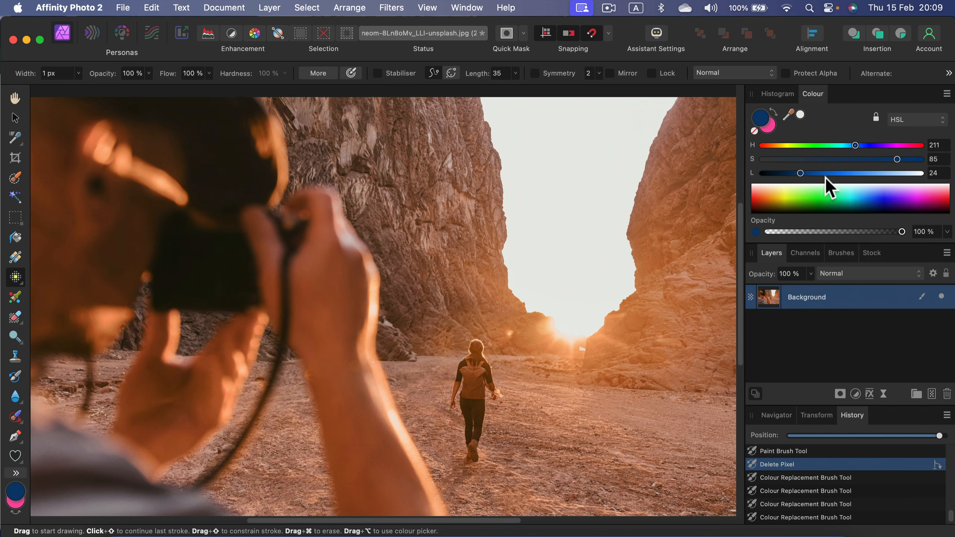
drag(791, 175, 760, 174)
drag(477, 243, 613, 251)
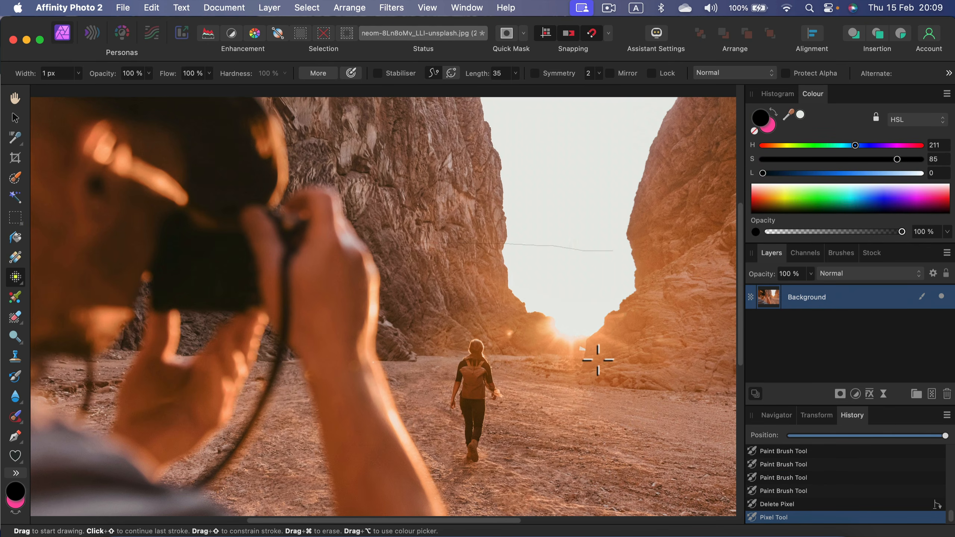
Step: Draw a rough grid of two horizontal and five vertical lines at 9 px width over the sky, and revert the history to Delete Pixel
click(73, 73)
click(77, 73)
drag(76, 88, 86, 88)
drag(435, 174, 615, 177)
drag(451, 215, 613, 206)
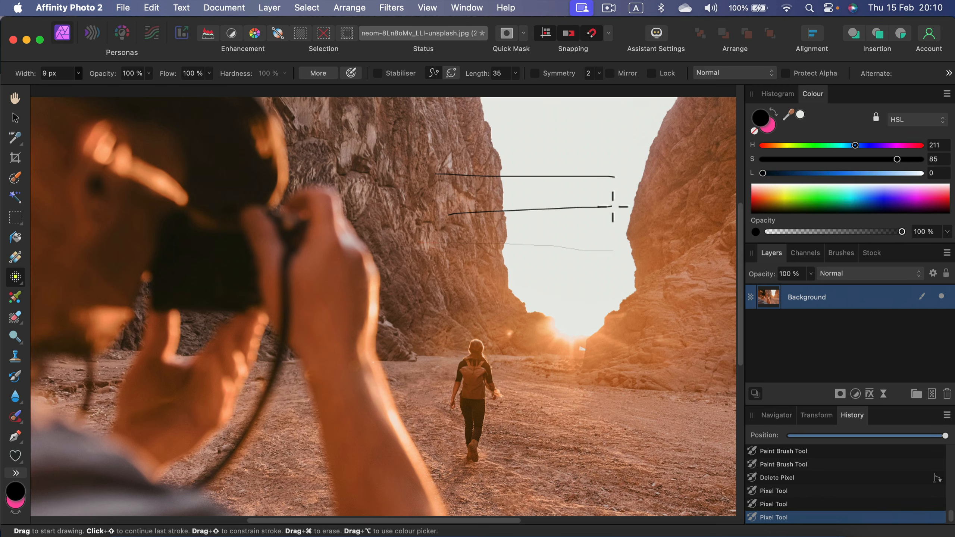
drag(548, 142, 561, 267)
drag(582, 145, 575, 275)
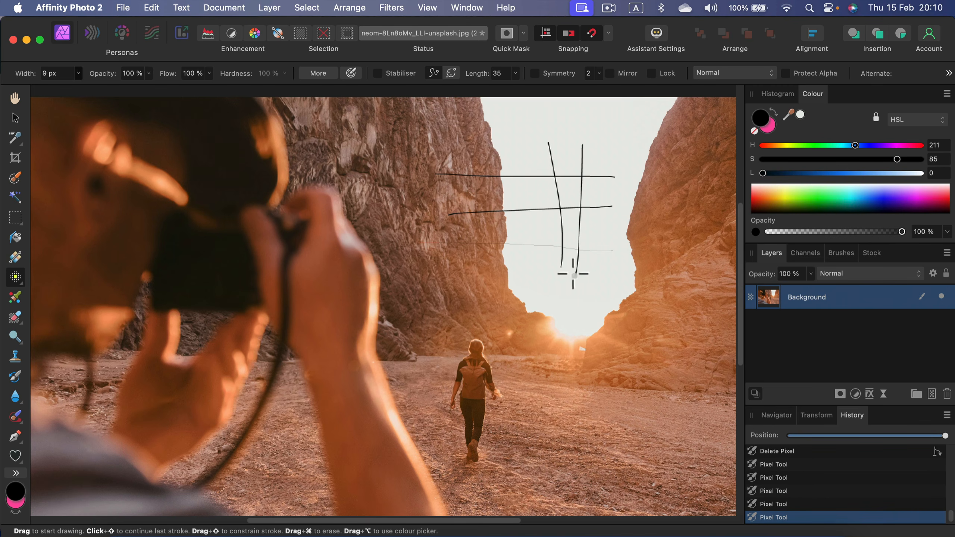
drag(531, 145, 531, 276)
mouse_move(506, 140)
mouse_down()
mouse_move(506, 295)
mouse_move(479, 144)
mouse_up()
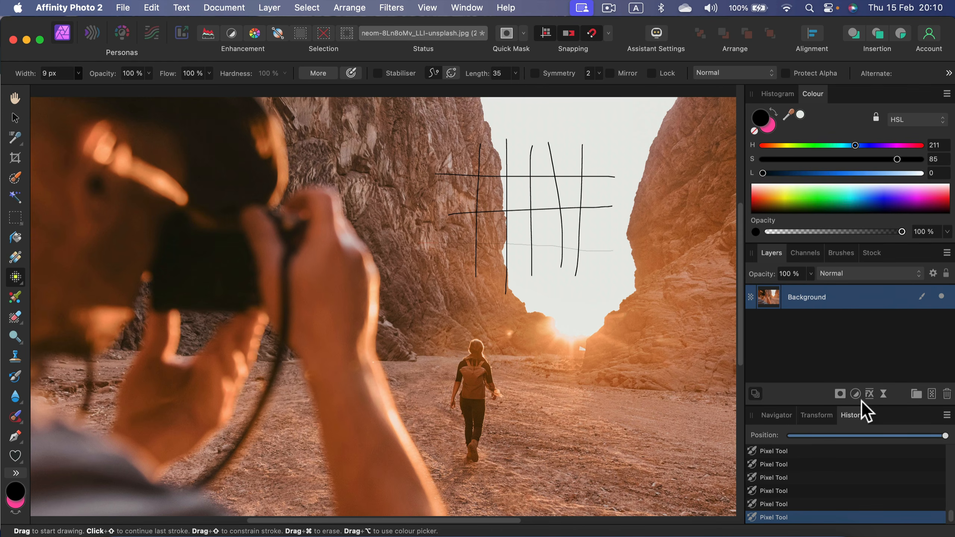
scroll(832, 449, up, 2)
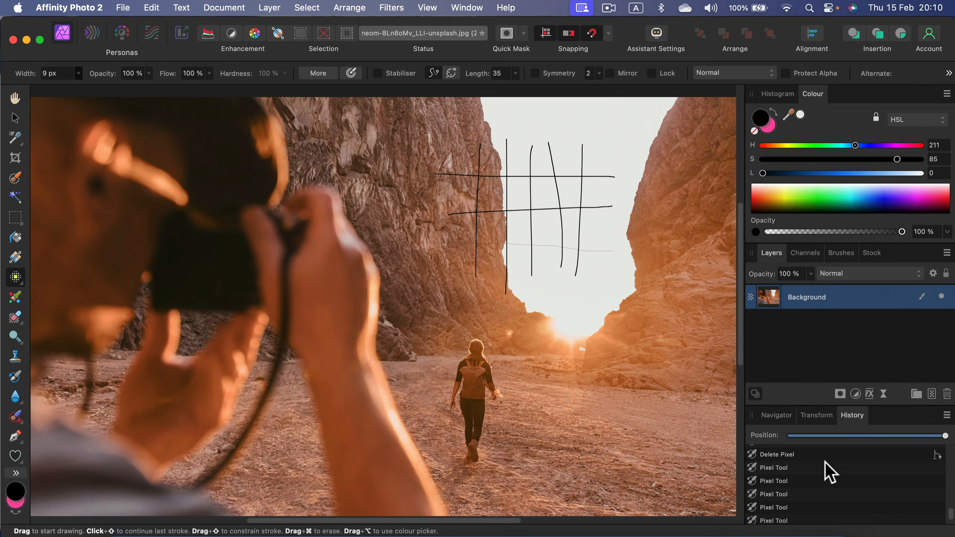
click(829, 453)
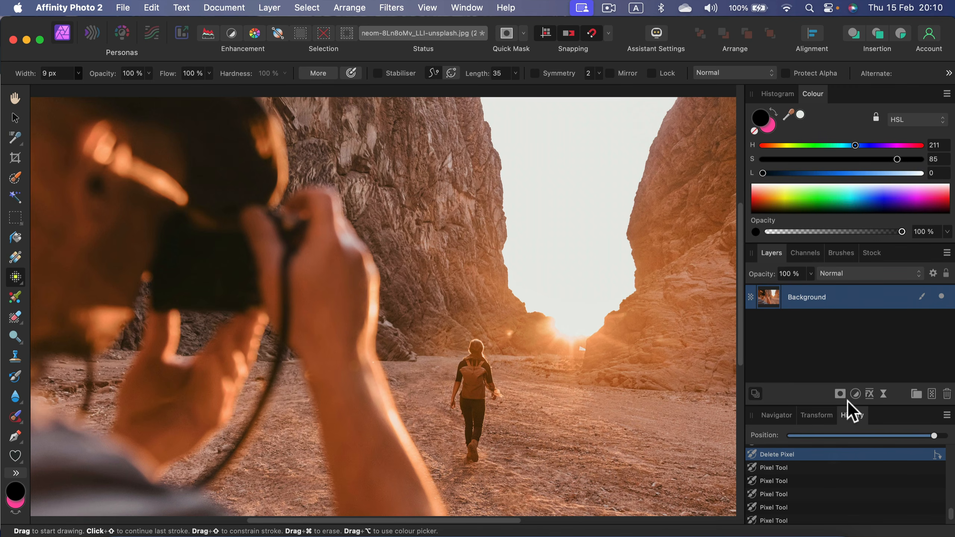
Step: Add a pixel layer and paint two overlapping blobs with the Paint Brush, blue (H 251, L 44) over the cliff and pink (H 324) over the sky
click(933, 395)
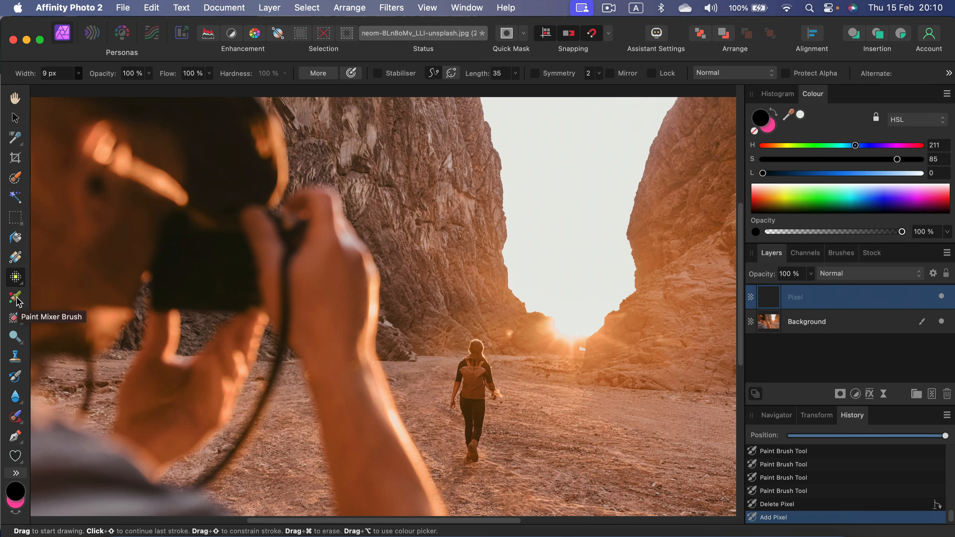
drag(18, 280, 92, 277)
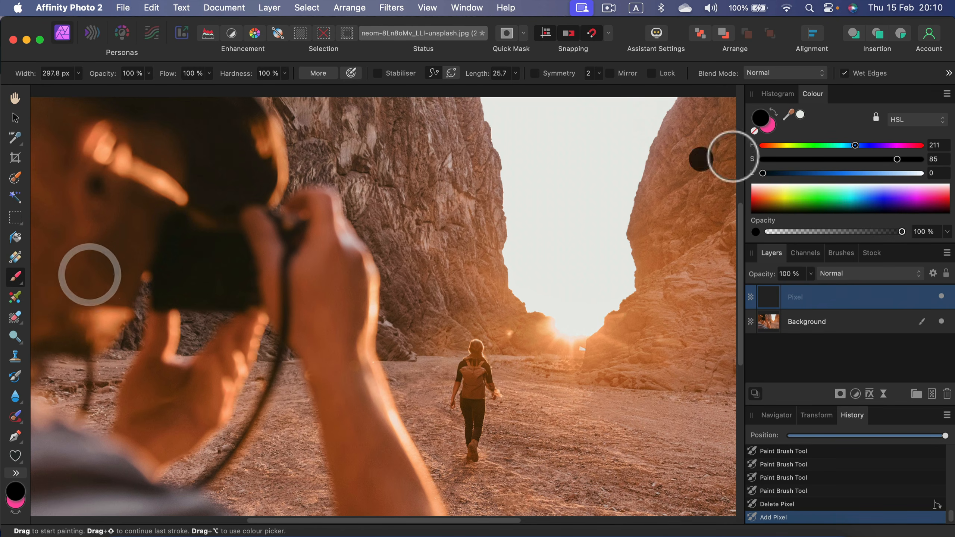
click(873, 145)
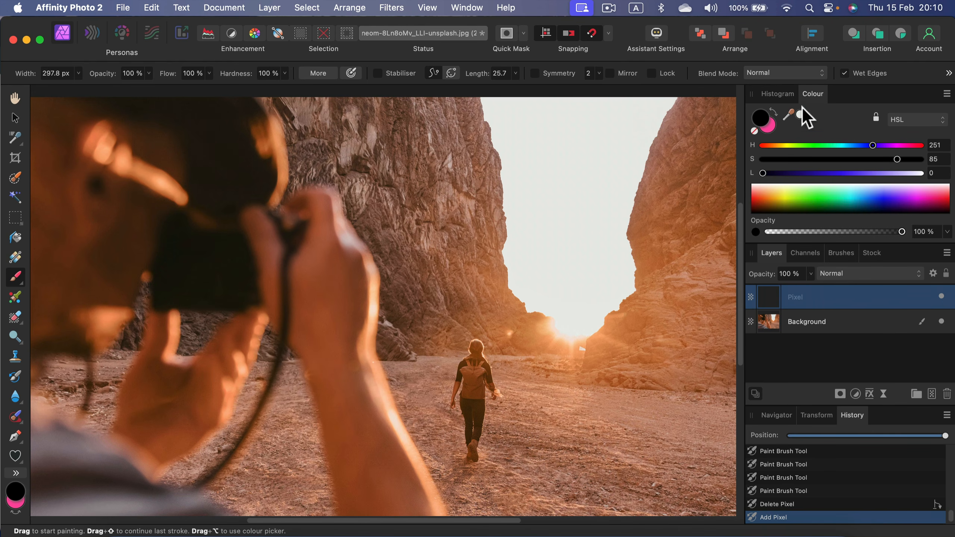
click(832, 173)
mouse_move(468, 215)
mouse_down()
mouse_move(445, 200)
mouse_move(460, 225)
mouse_move(551, 243)
mouse_move(489, 197)
mouse_move(522, 230)
mouse_move(535, 216)
mouse_move(575, 219)
mouse_move(536, 191)
mouse_up()
click(904, 145)
click(496, 199)
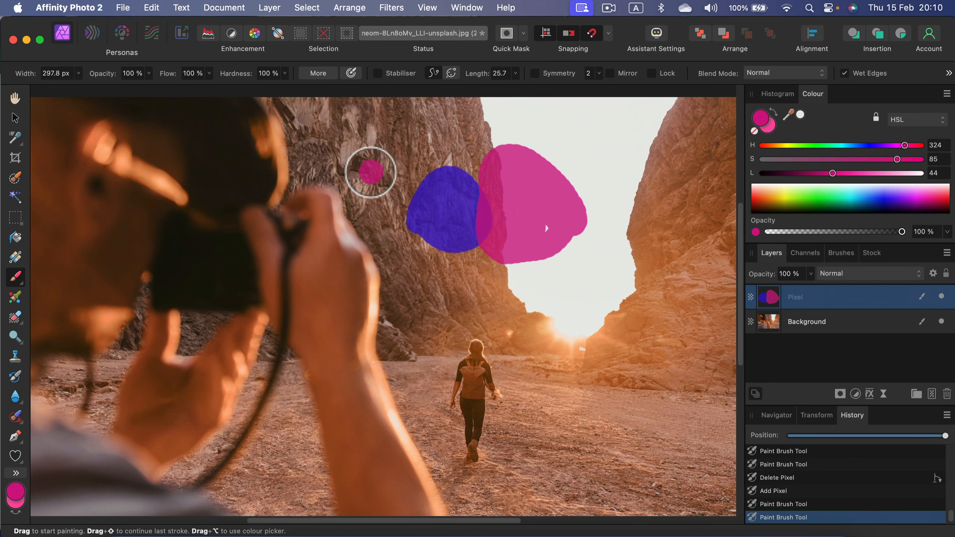
Step: Blend the blue and pink blobs where they meet using the Paint Mixer Brush, first with Auto Clean Brush on, and again with it off
click(14, 299)
drag(517, 202, 432, 208)
mouse_move(525, 211)
mouse_down()
mouse_move(438, 214)
mouse_move(498, 184)
mouse_move(484, 186)
mouse_move(428, 220)
mouse_move(511, 225)
mouse_move(473, 229)
mouse_move(498, 232)
mouse_move(496, 246)
mouse_move(487, 235)
mouse_move(468, 239)
mouse_move(491, 222)
mouse_up()
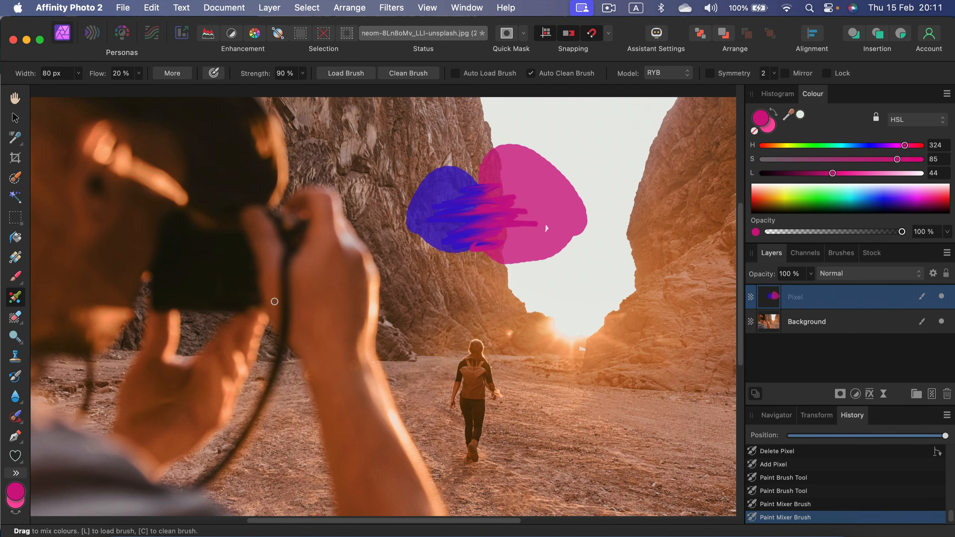
click(532, 74)
mouse_move(500, 182)
mouse_down()
mouse_move(442, 188)
mouse_move(540, 187)
mouse_move(422, 203)
mouse_move(469, 231)
mouse_move(482, 254)
mouse_move(457, 257)
mouse_move(484, 251)
mouse_move(454, 252)
mouse_move(488, 249)
mouse_move(511, 228)
mouse_move(427, 231)
mouse_move(520, 203)
mouse_move(524, 188)
mouse_move(512, 181)
mouse_move(533, 176)
mouse_move(439, 176)
mouse_up()
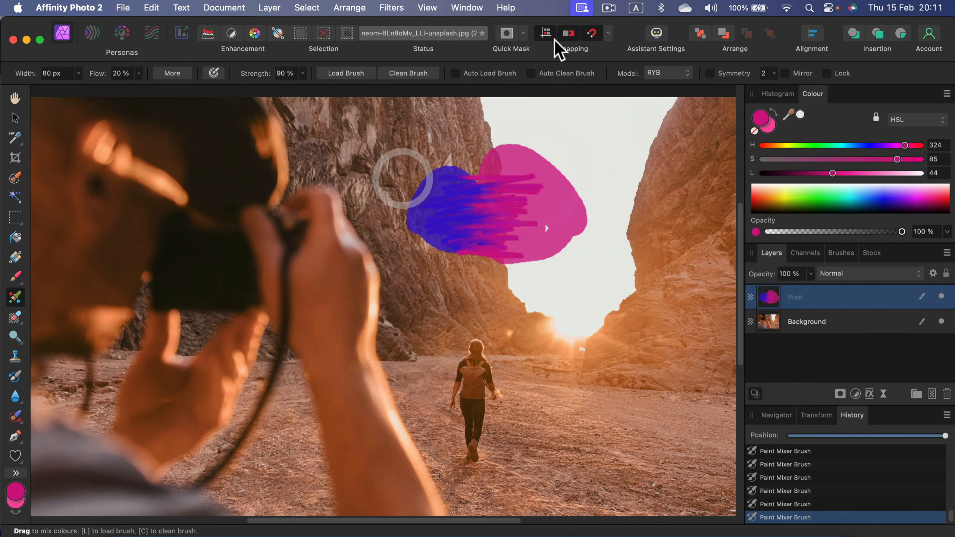
Step: Turn Auto Clean Brush back on and delete the painted pixel layer
click(531, 74)
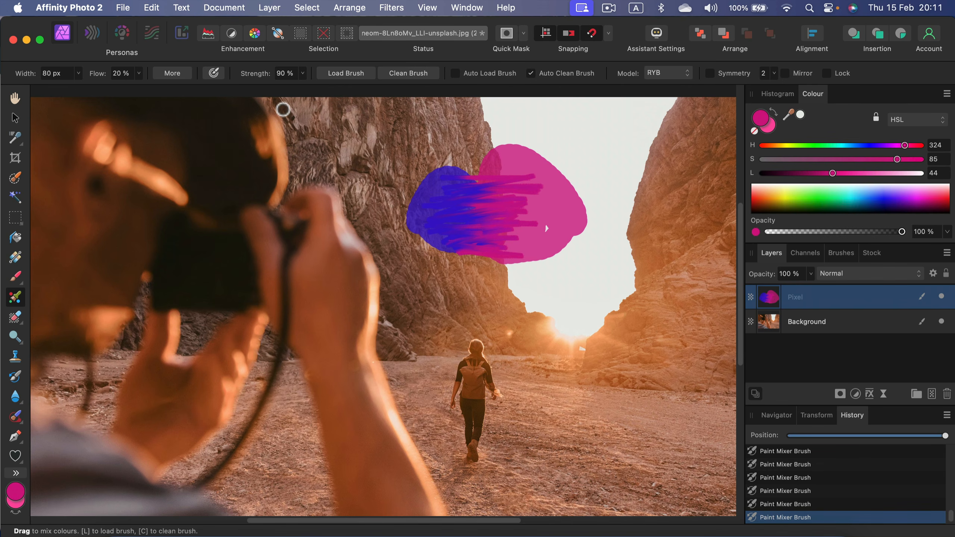
key(BackSpace)
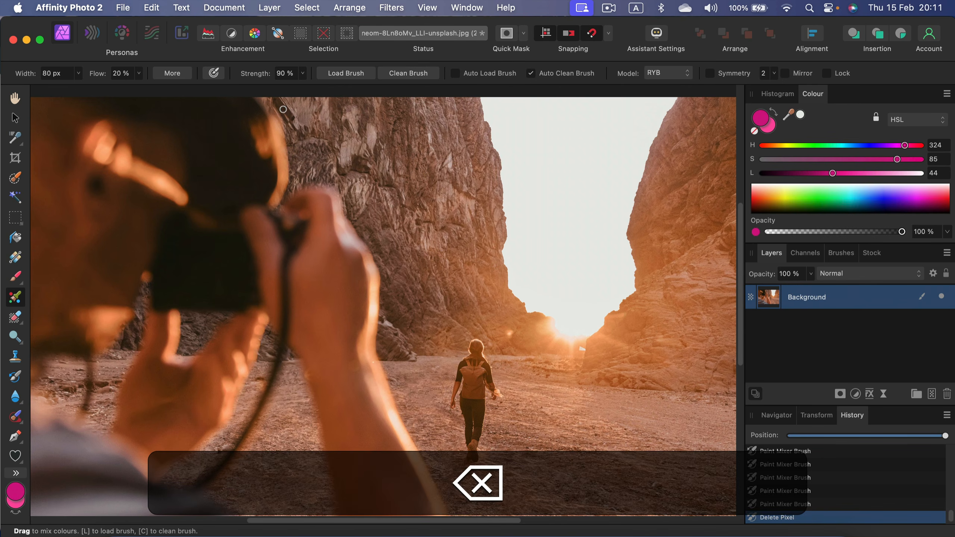
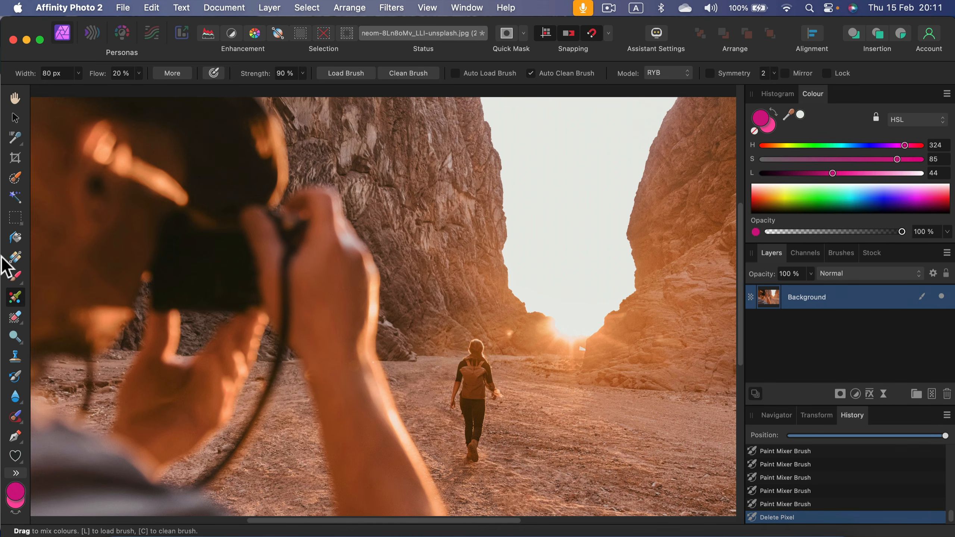
Step: Erase a diagonal stroke over the photographer's hand and the cliff with the Erase Brush, and undo it
click(20, 319)
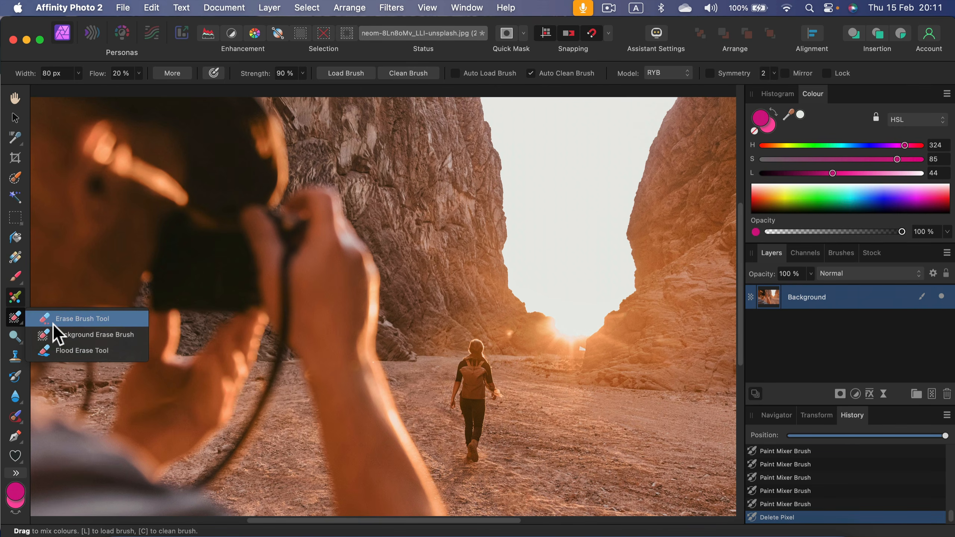
click(52, 318)
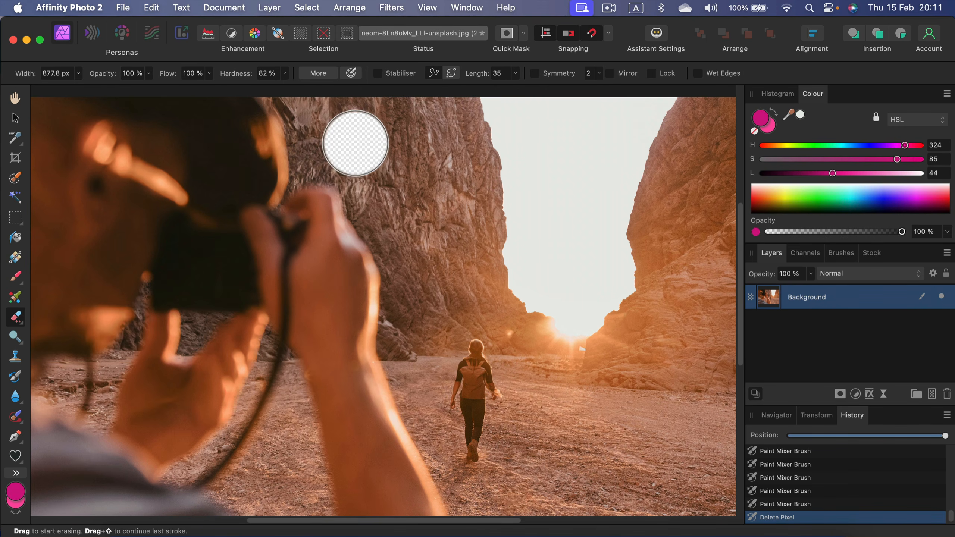
drag(317, 154, 406, 334)
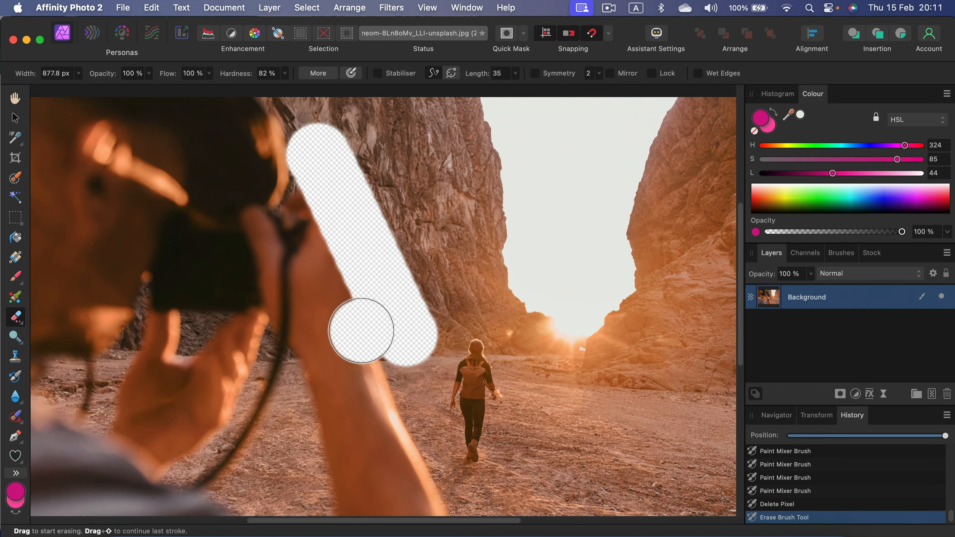
key(super+z)
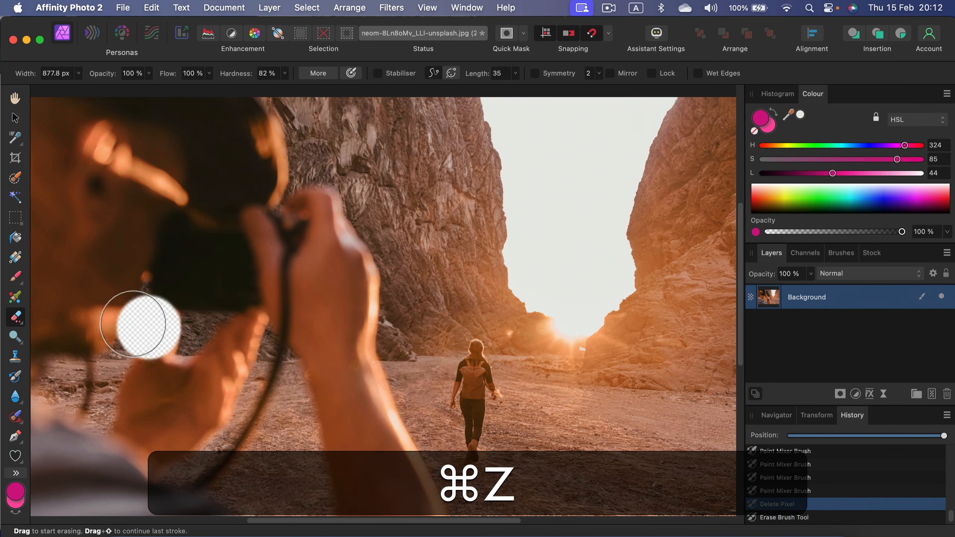
Step: Erase the whole sky between the two cliffs with the Background Erase Brush at 10% tolerance, following the cliff edges before the middle
right_click(15, 317)
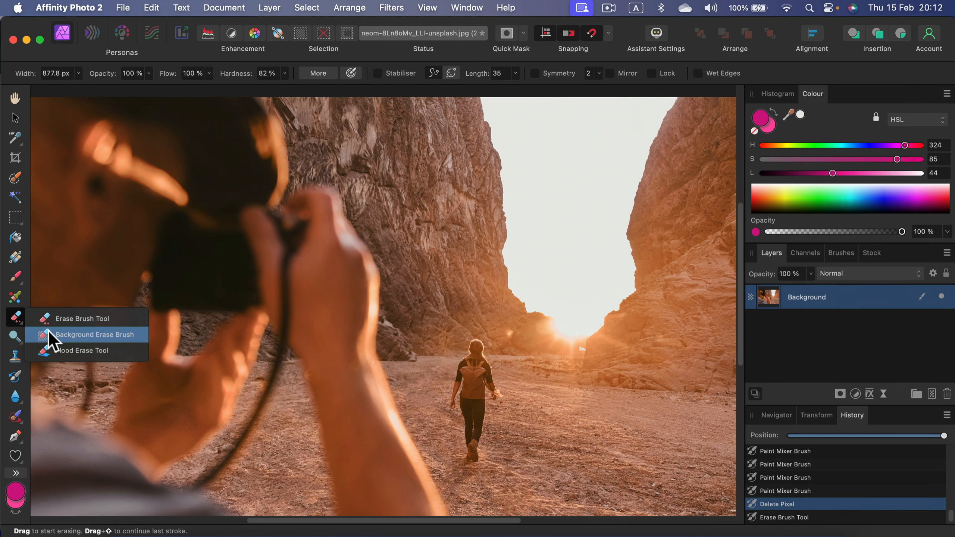
click(97, 334)
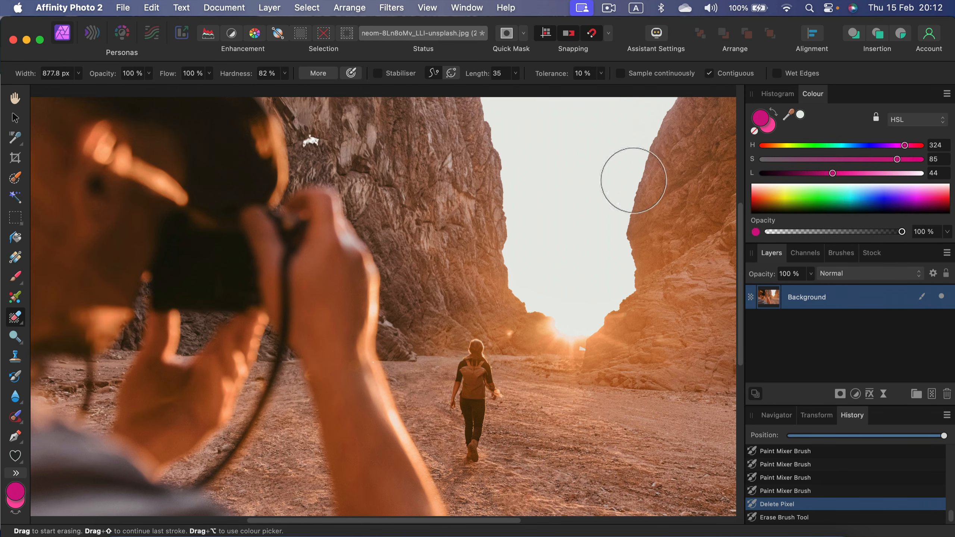
click(594, 215)
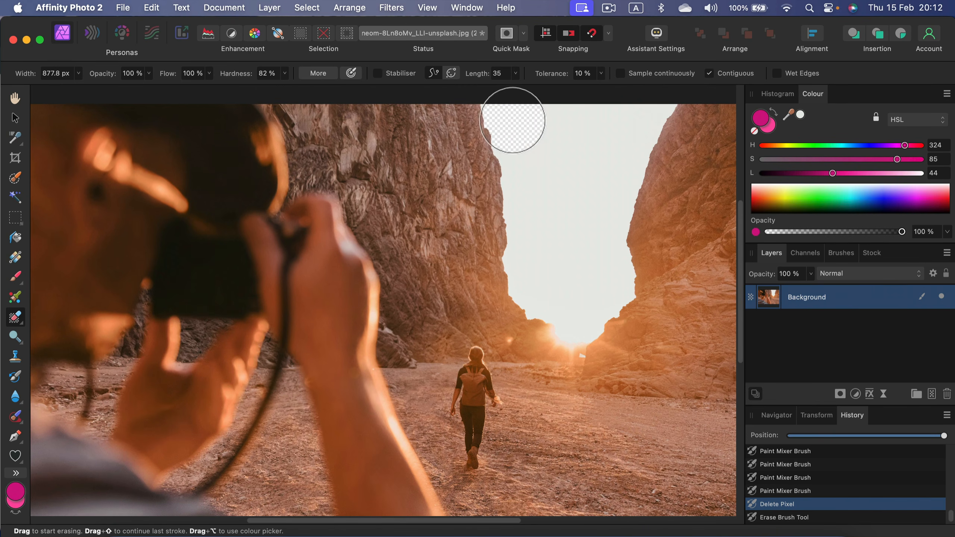
click(504, 120)
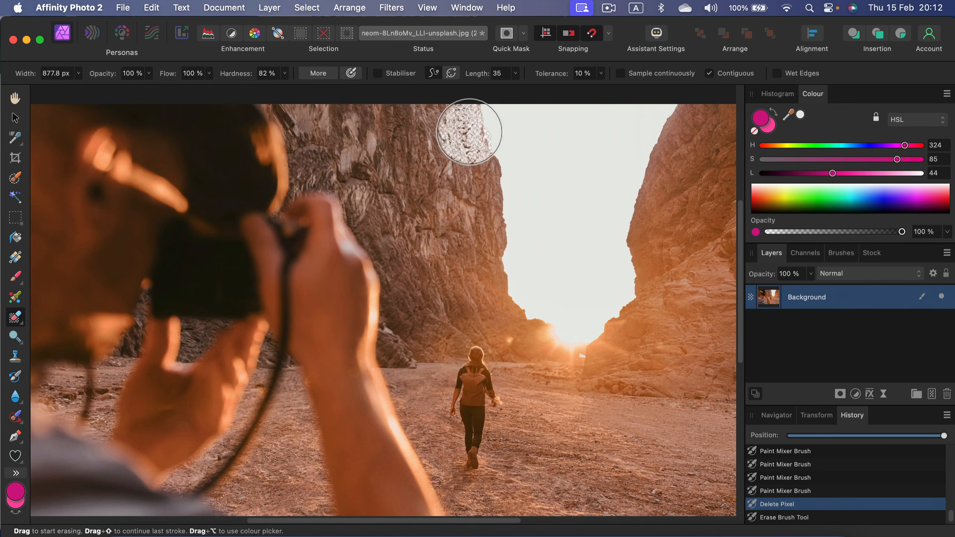
click(494, 127)
click(508, 151)
click(519, 174)
click(517, 214)
click(525, 274)
click(520, 262)
click(548, 314)
click(570, 316)
click(582, 323)
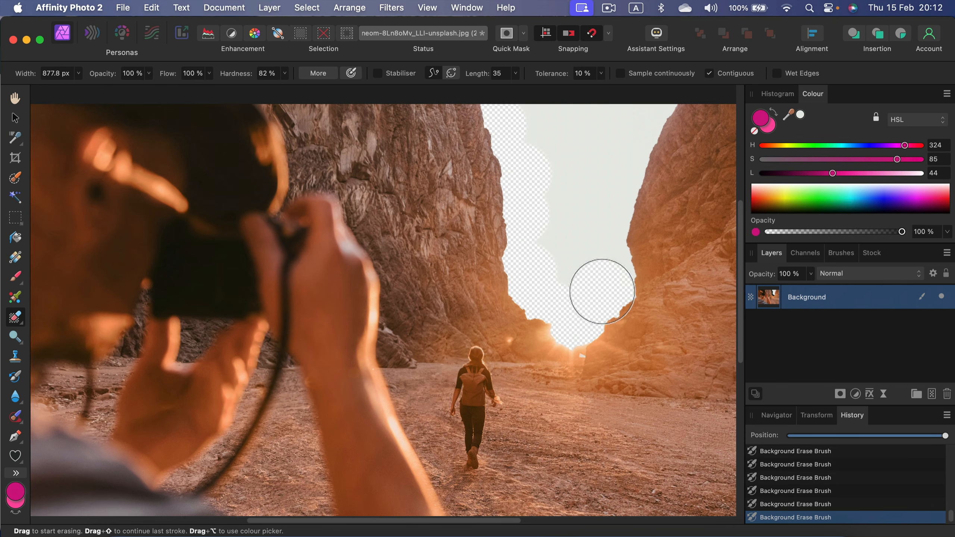
click(611, 228)
click(620, 194)
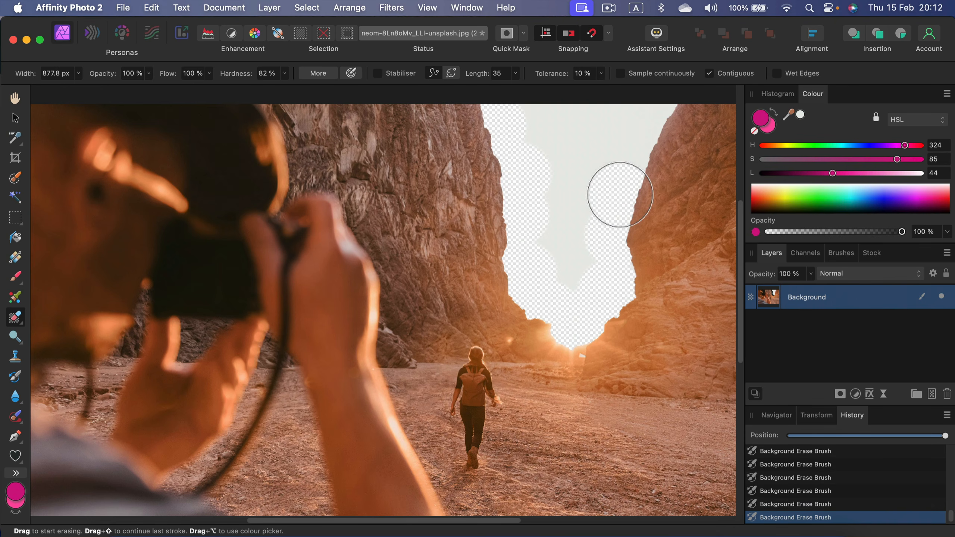
click(631, 139)
click(650, 107)
click(588, 118)
click(541, 106)
click(551, 149)
click(578, 159)
mouse_move(579, 159)
mouse_down()
mouse_move(562, 217)
mouse_move(571, 273)
mouse_up()
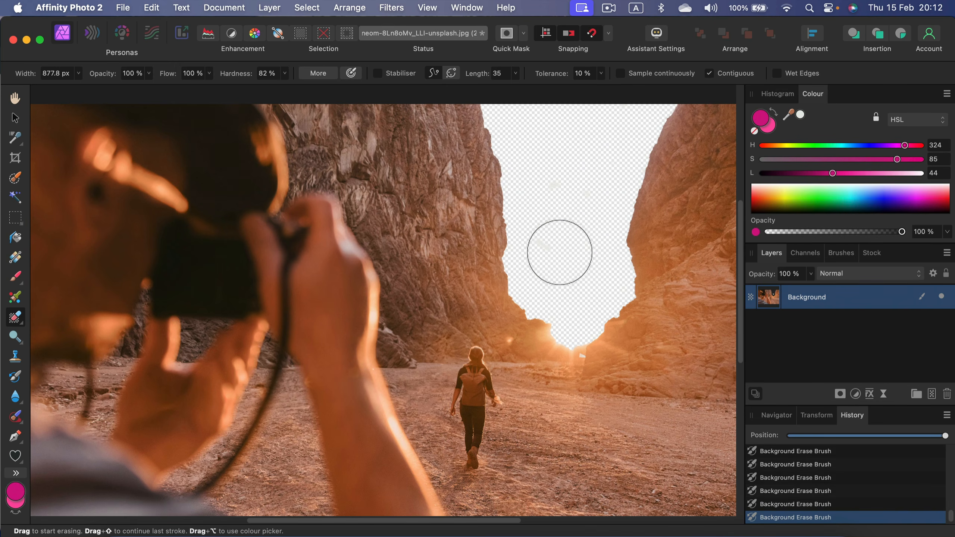
click(553, 185)
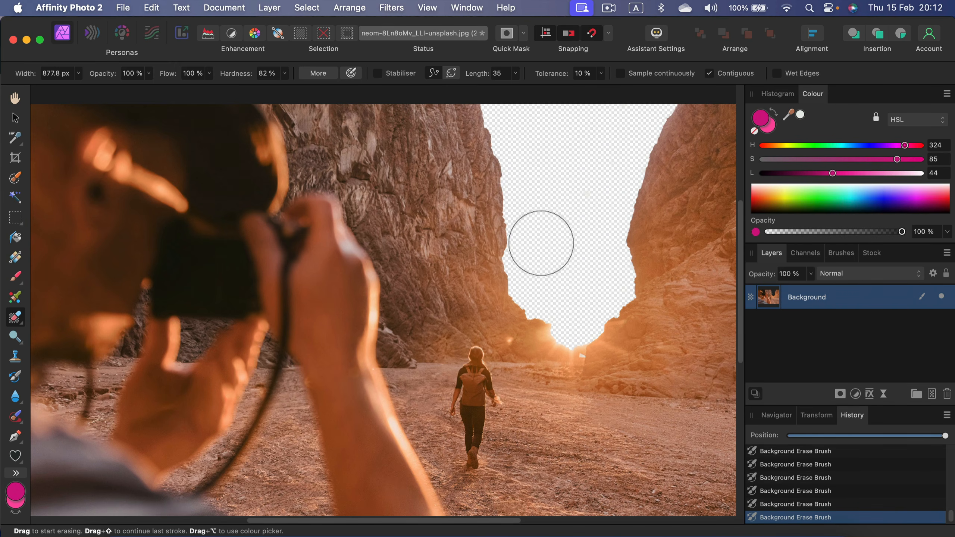
click(542, 243)
click(590, 187)
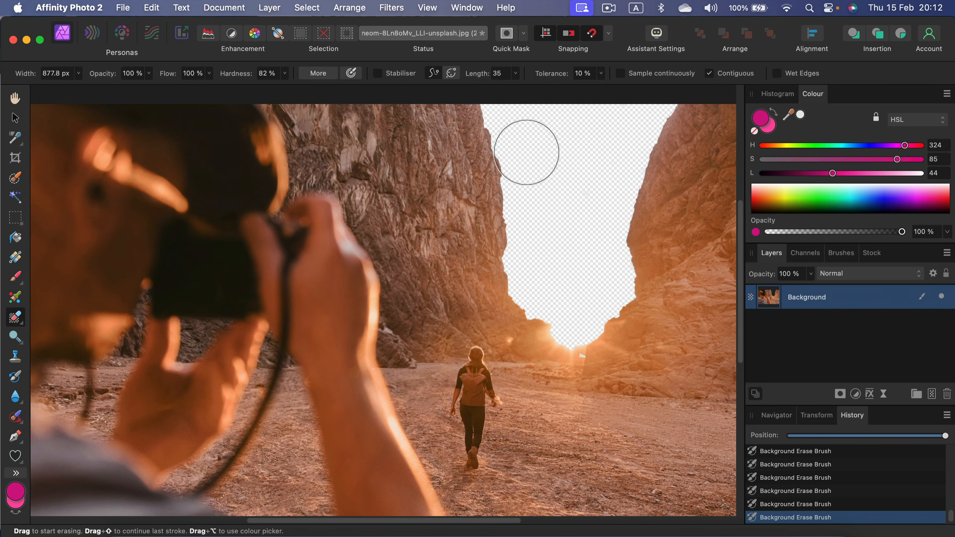
click(74, 331)
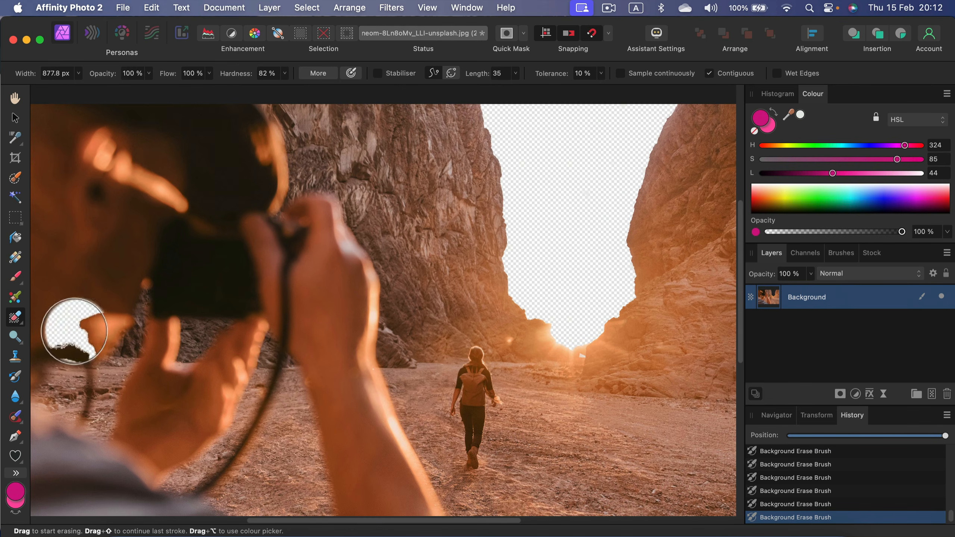
click(21, 318)
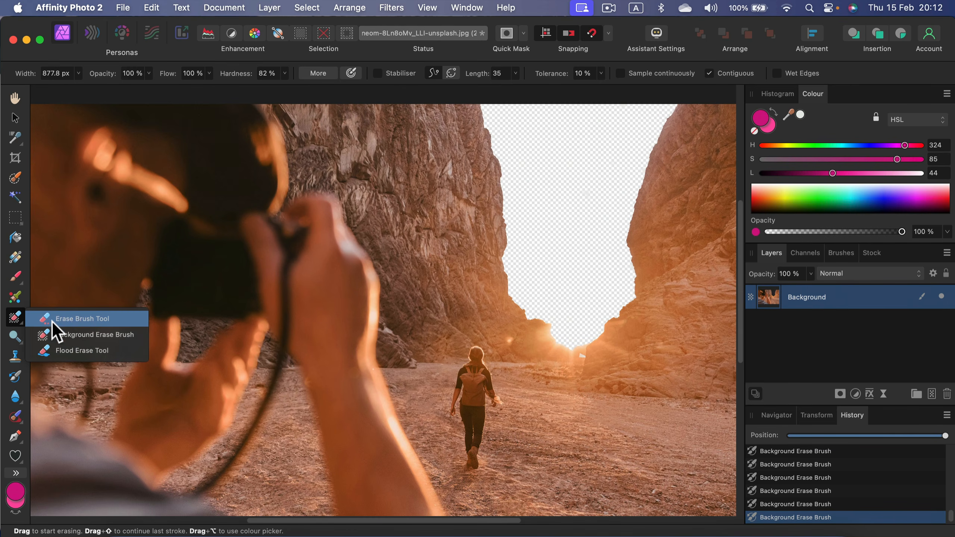
click(105, 338)
click(104, 336)
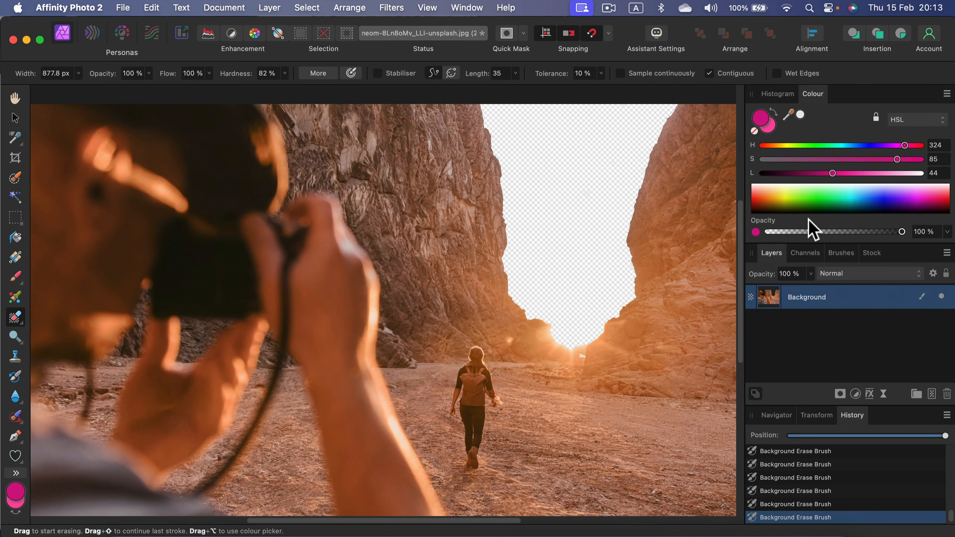
Step: Revert the history to the Delete Pixel state to restore the erased sky
scroll(835, 490, up, 3)
scroll(832, 478, up, 3)
click(834, 481)
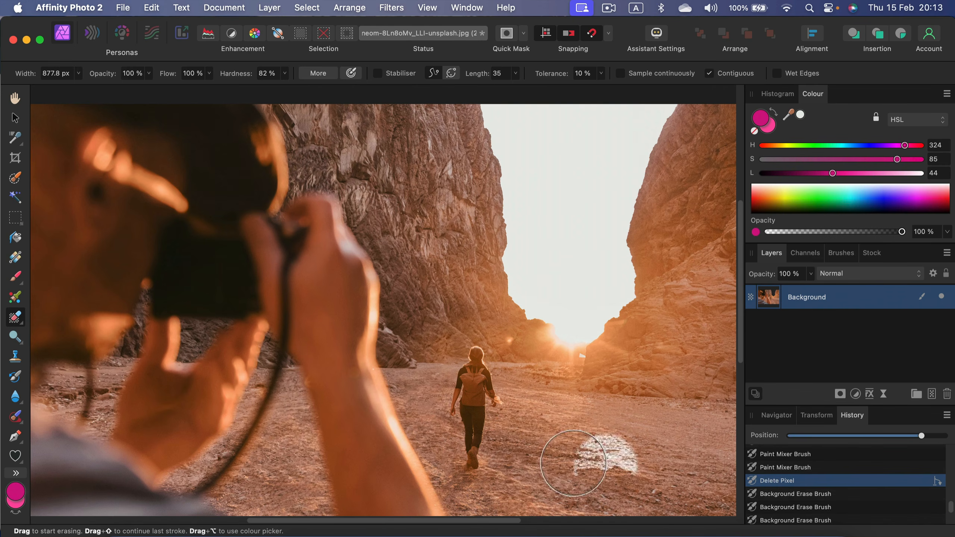
Step: Flood-erase the sky and the dark camera area with the Flood Erase Tool at 20% tolerance, and undo both erasures
click(19, 323)
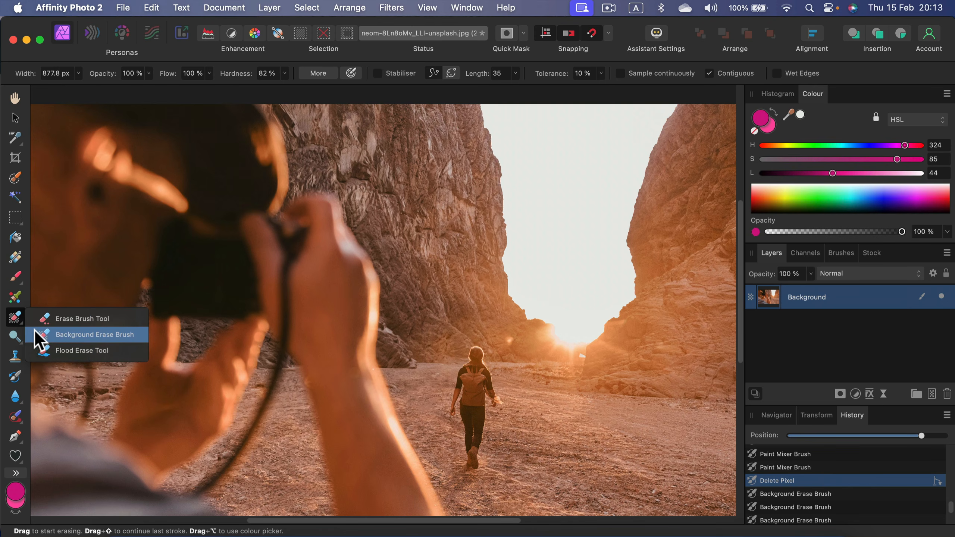
click(44, 352)
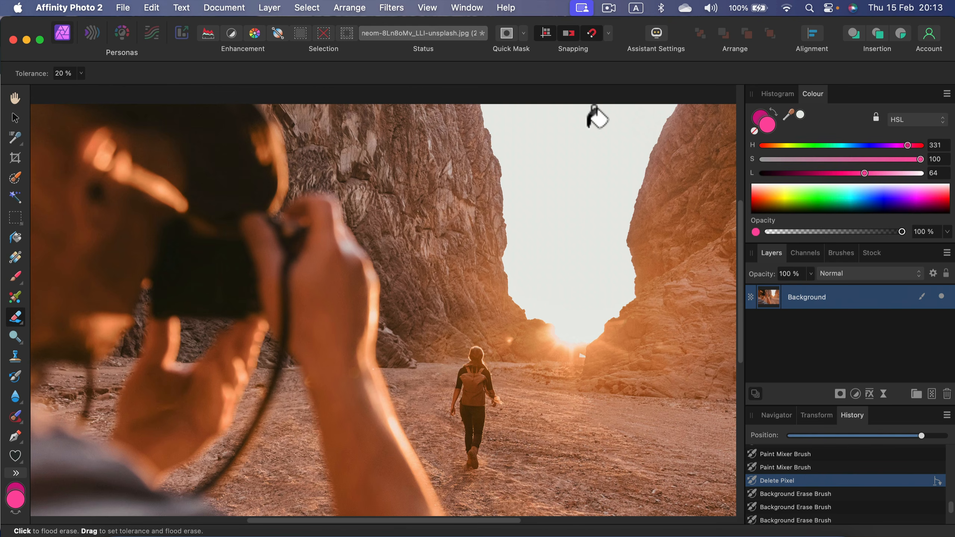
click(568, 143)
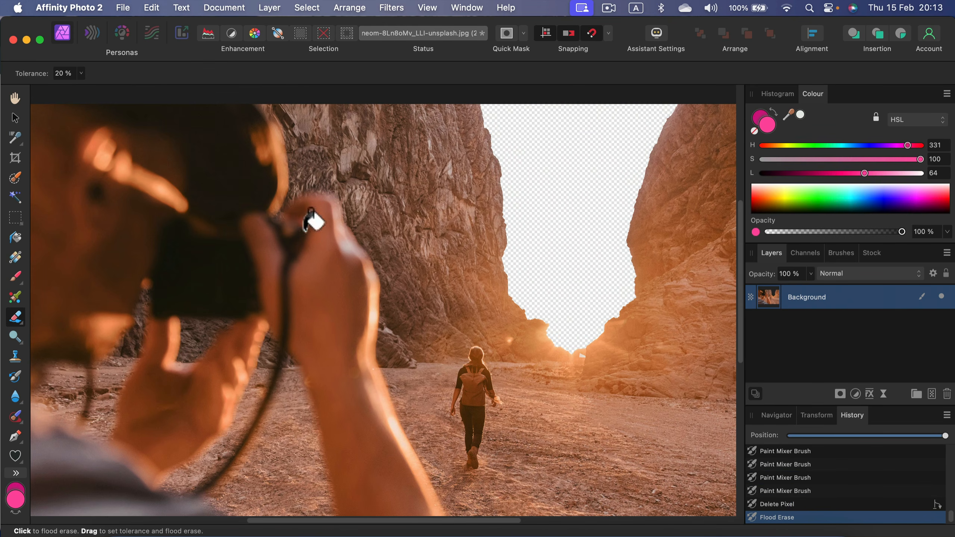
click(227, 270)
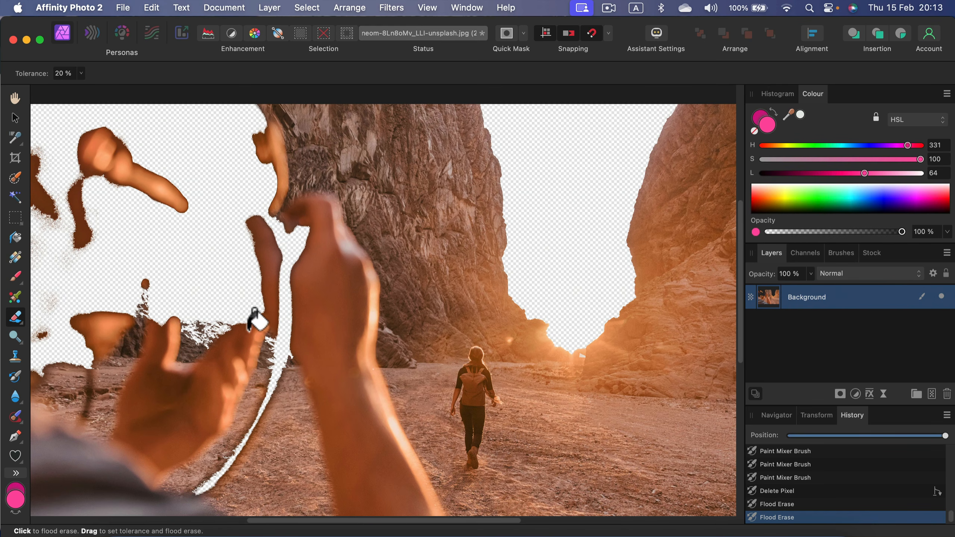
key(cmd+z)
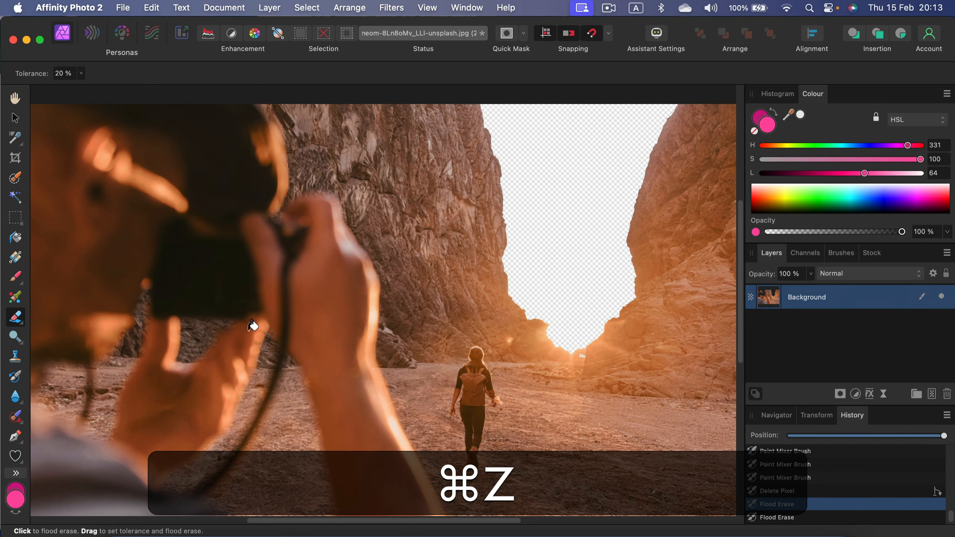
key(cmd+z)
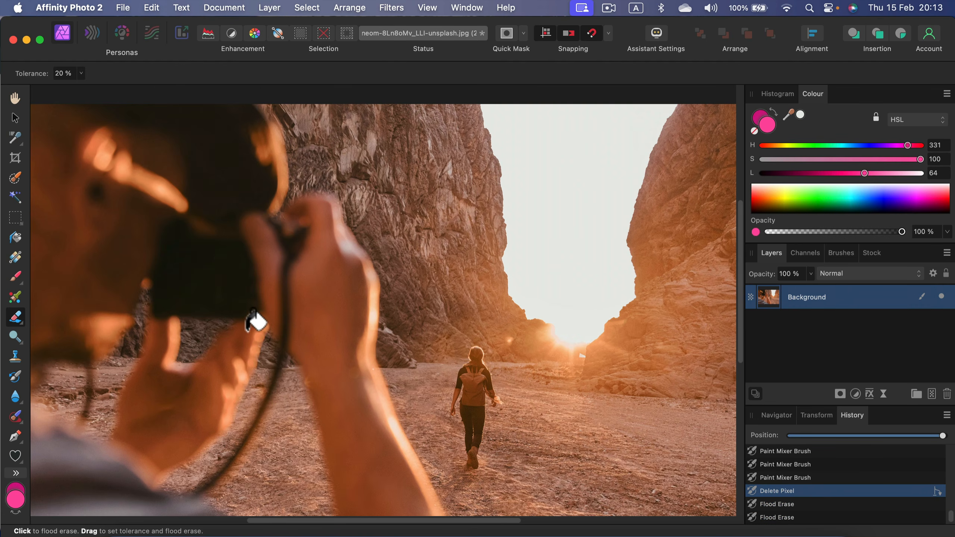
Step: Dodge the bright edge of the photographer's raised hand with the Dodge Brush enlarged to 342.4 px
click(15, 338)
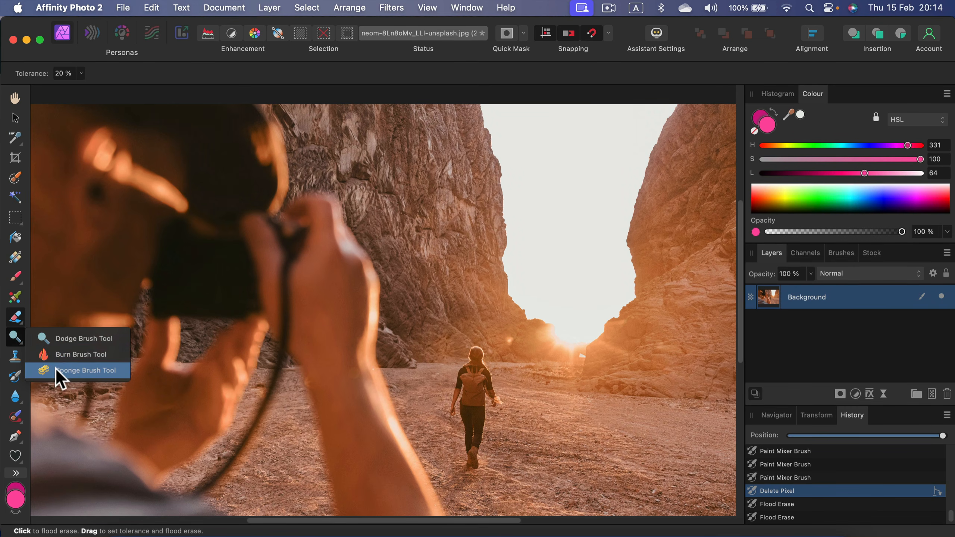
click(75, 337)
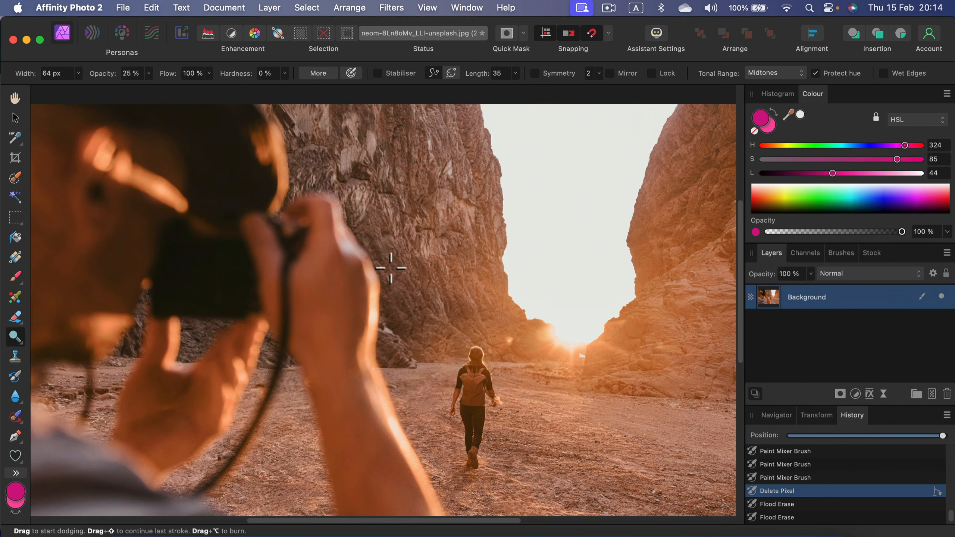
key(bracketright)
key(bracketright)
key(bracketright)
key(bracketright)
key(bracketright)
key(bracketright)
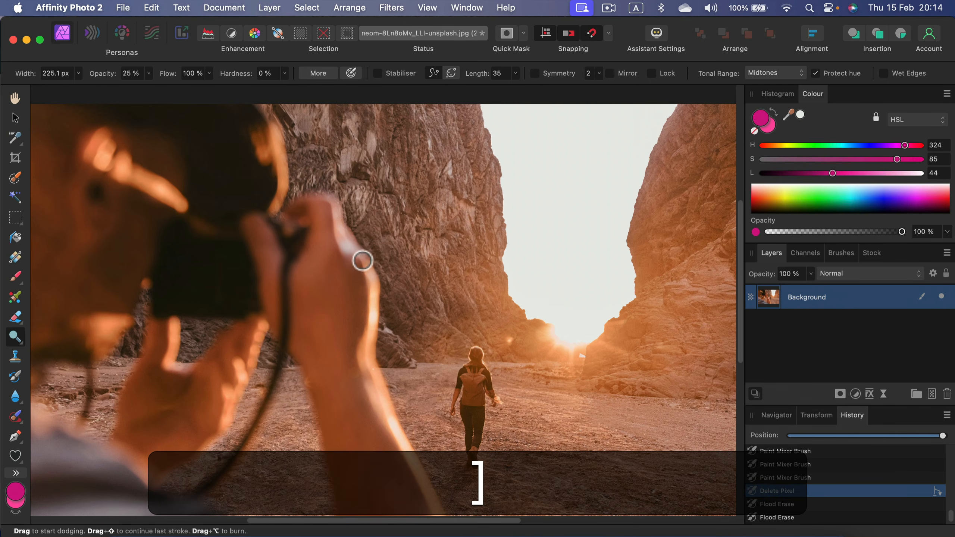
key(bracketright)
mouse_move(363, 271)
mouse_down()
mouse_move(356, 281)
mouse_move(363, 273)
mouse_up()
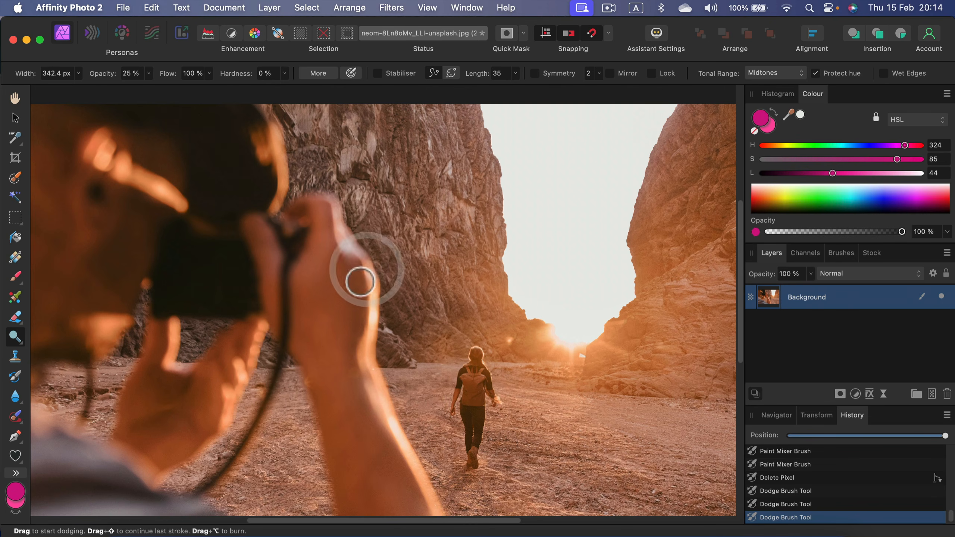
Step: Burn the edge of the raised hand with the Burn Brush, and stroke the same area with the Sponge Brush
click(19, 341)
click(77, 356)
drag(363, 277, 369, 260)
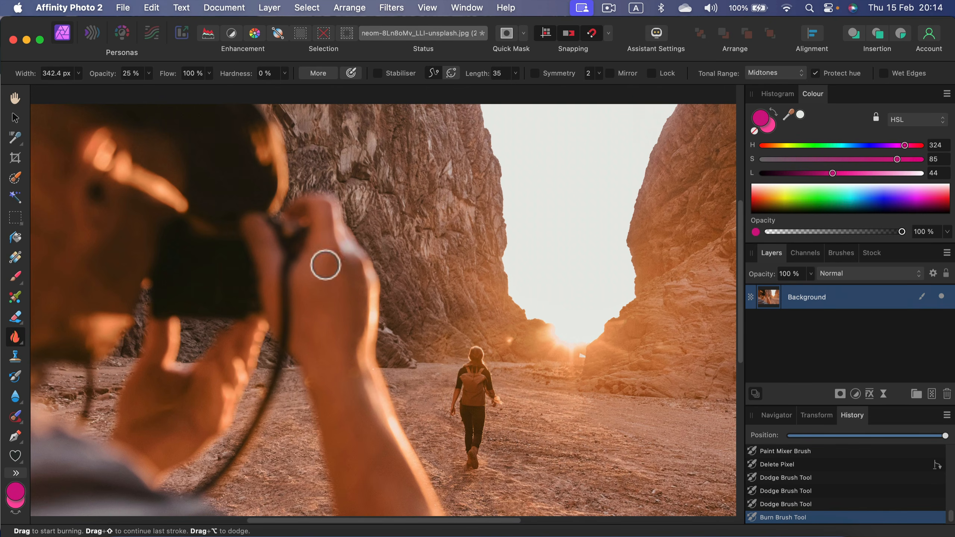
click(18, 341)
click(39, 370)
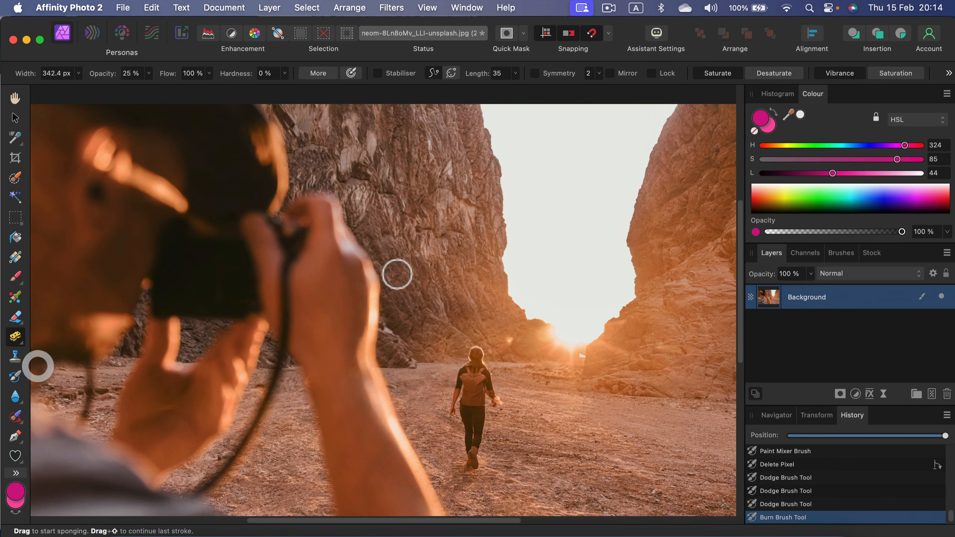
drag(348, 278, 381, 258)
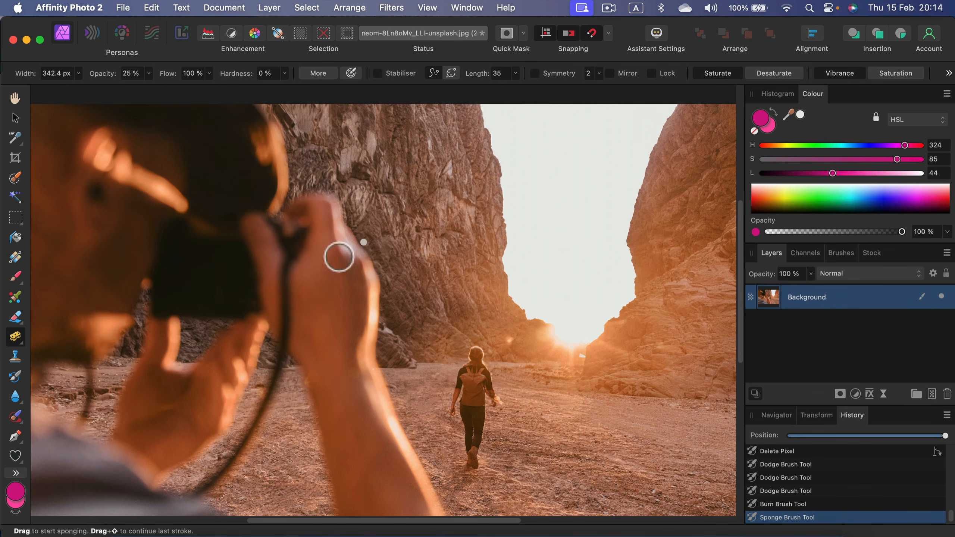
click(23, 339)
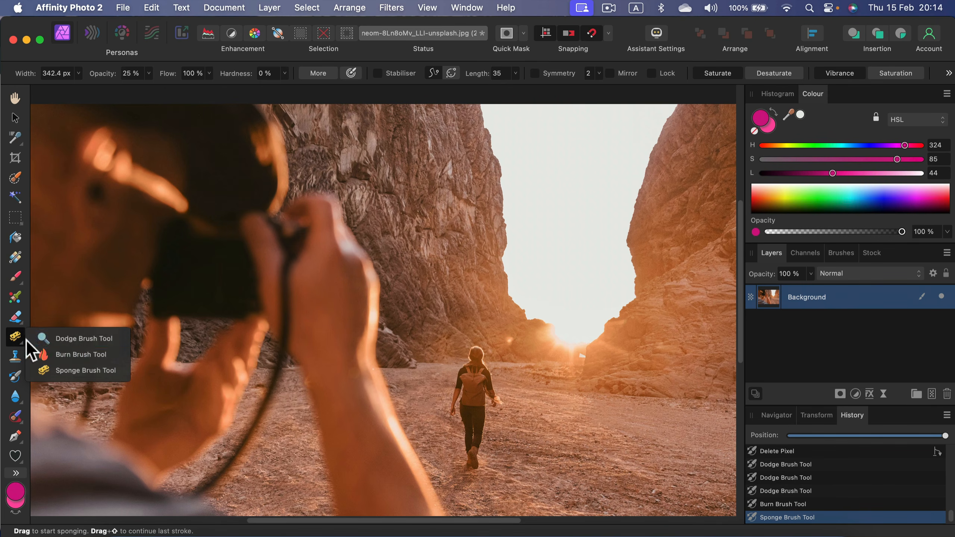
click(51, 354)
Step: Enlarge the Clone Brush to 532.5 px and try to clone onto the ground beside the walking person
click(15, 360)
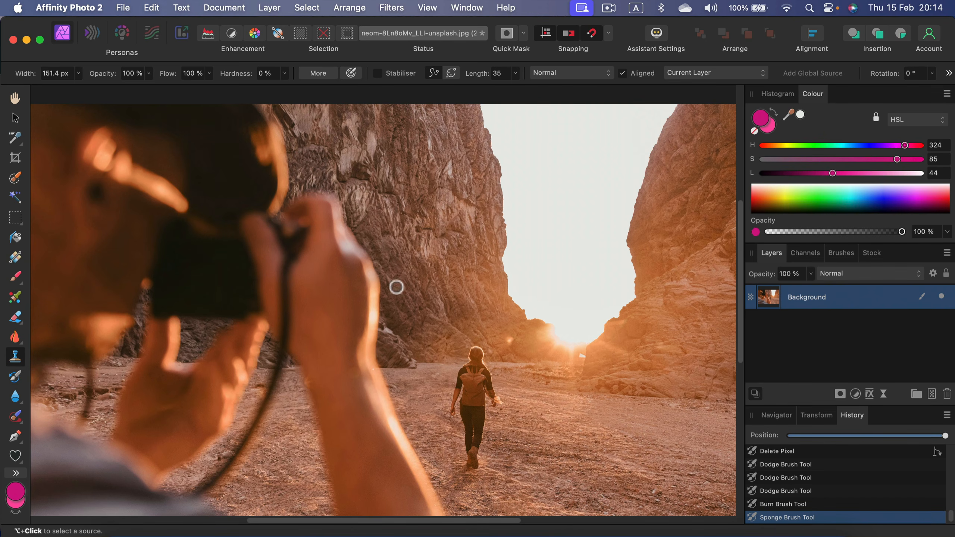
key(bracketright)
key(bracketright)
key(bracketright)
key(bracketright)
key(bracketright)
key(bracketright)
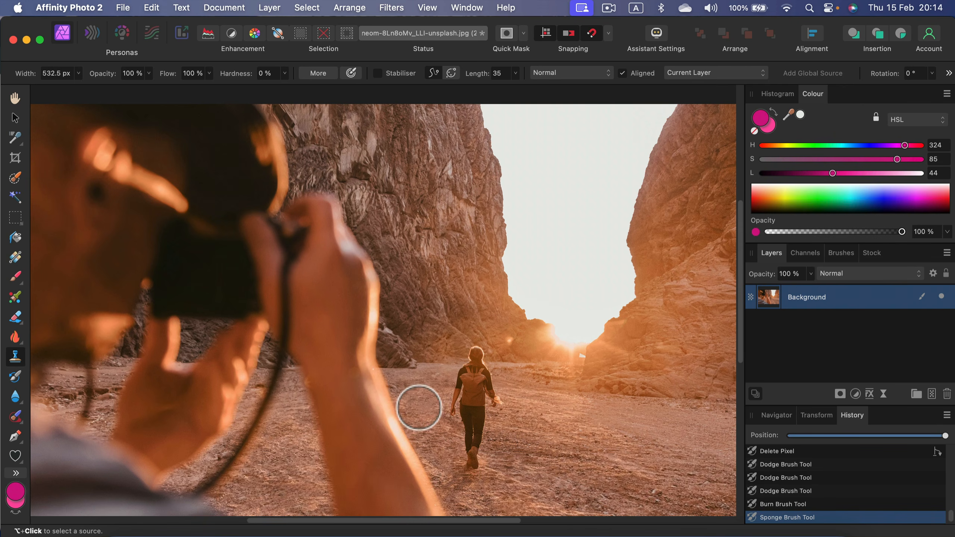
click(410, 391)
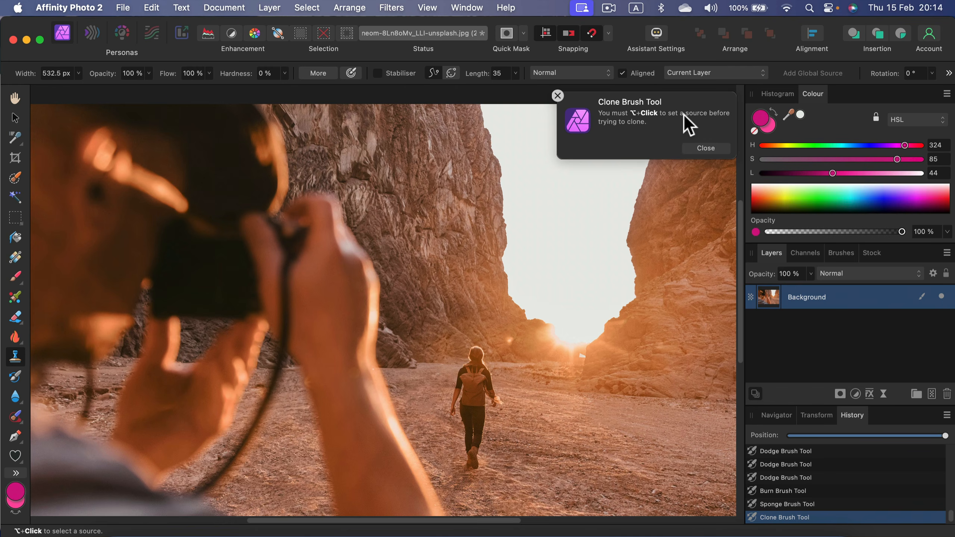
Step: Sample the ground beside the walking person on the sun's side as clone source, and clone it onto the ground on the person's other side
key(alt)
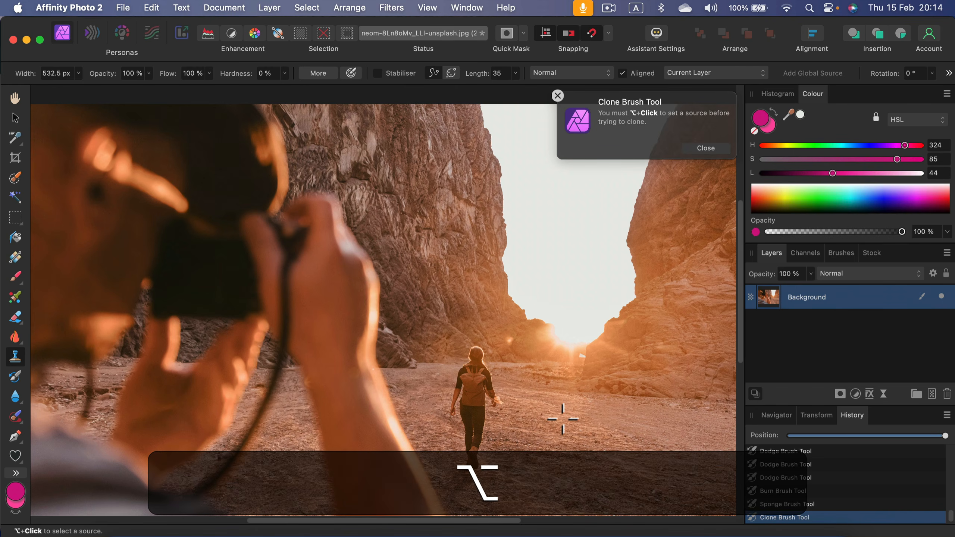
alt+click(562, 419)
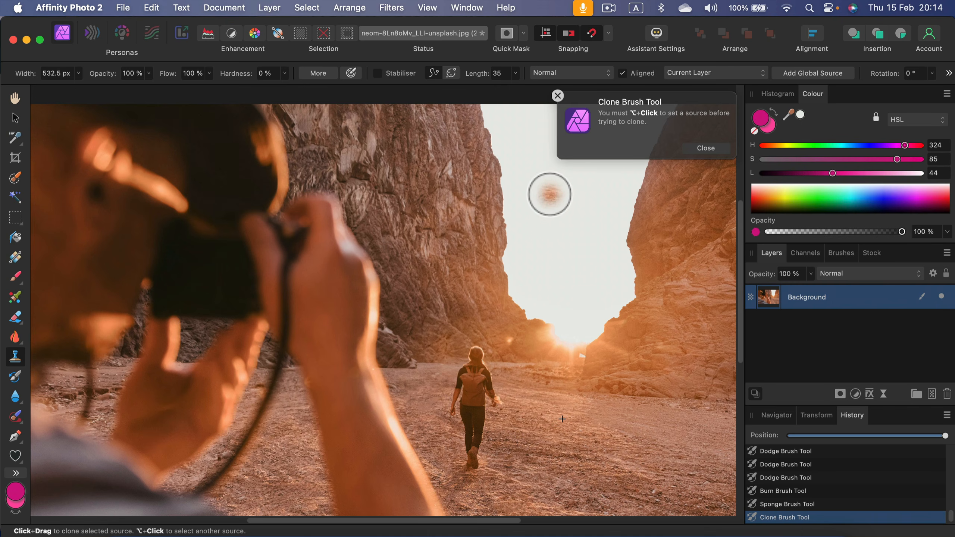
click(429, 386)
drag(418, 387, 428, 407)
click(420, 401)
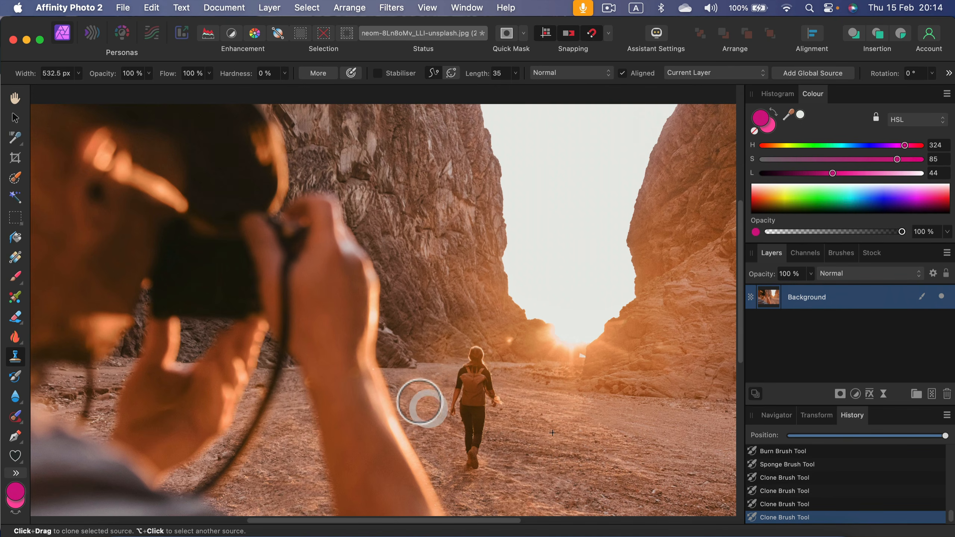
click(431, 418)
click(431, 420)
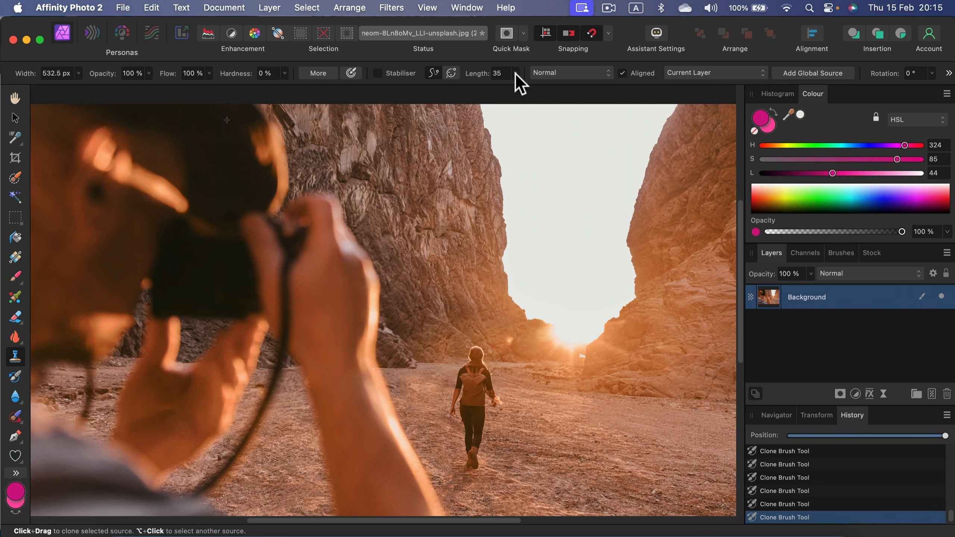
Step: Set the Clone Brush hardness to 100% and review its remaining brush settings
click(78, 74)
click(148, 73)
click(193, 73)
click(286, 73)
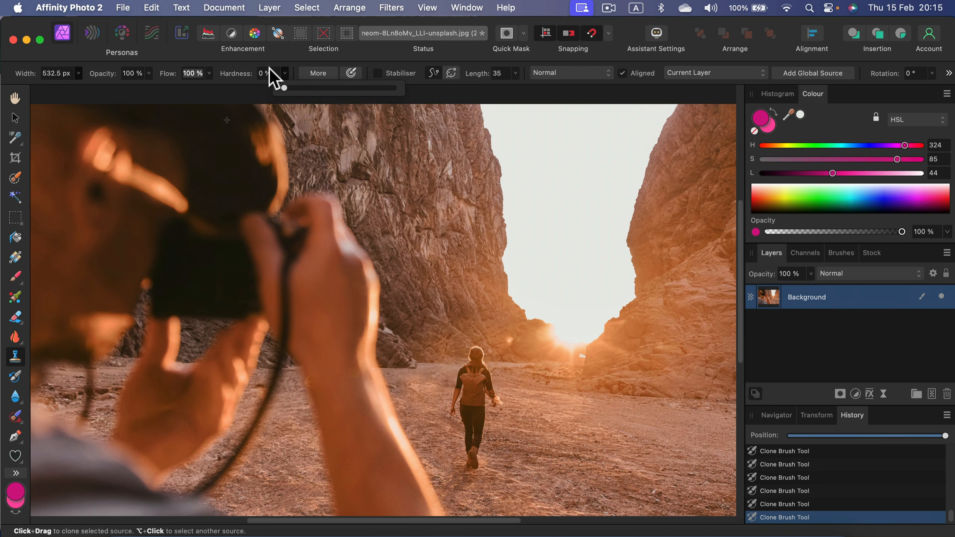
drag(286, 73, 461, 122)
click(324, 69)
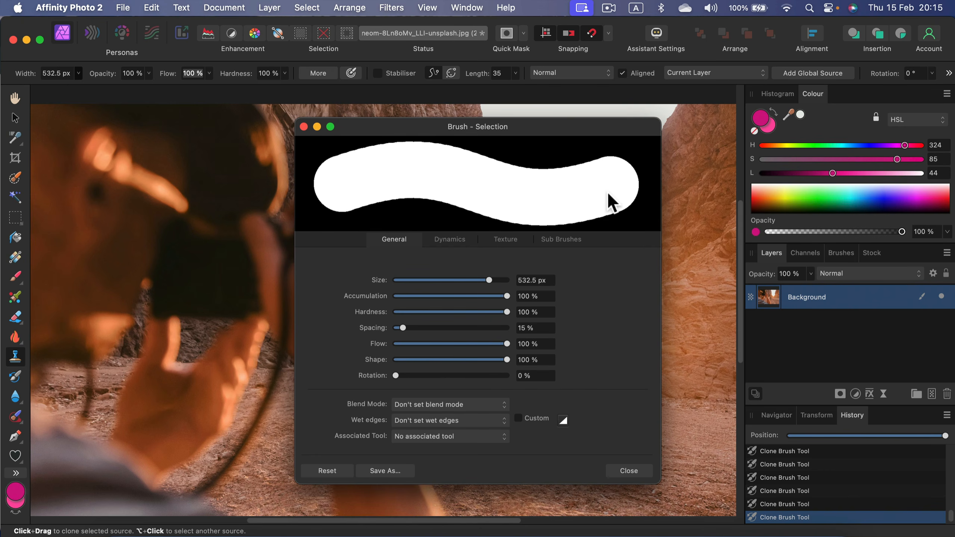
click(304, 126)
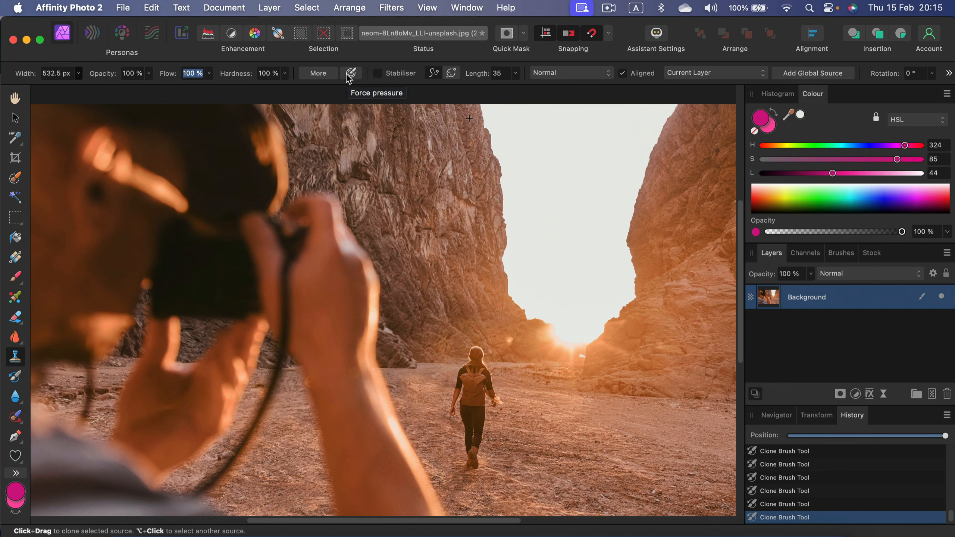
click(347, 74)
Step: Set the Clone Brush source to Layers Beneath and add an empty pixel layer above the Background
click(712, 77)
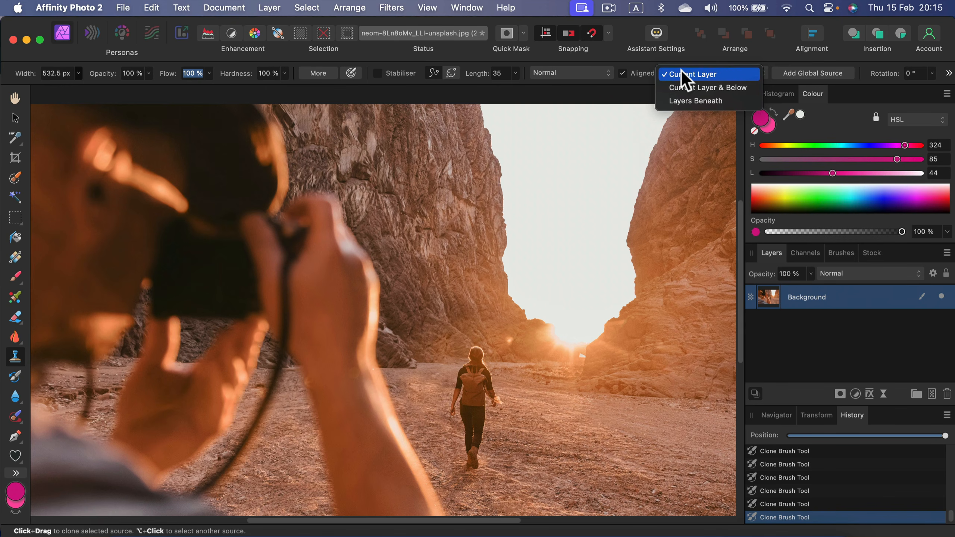
click(680, 101)
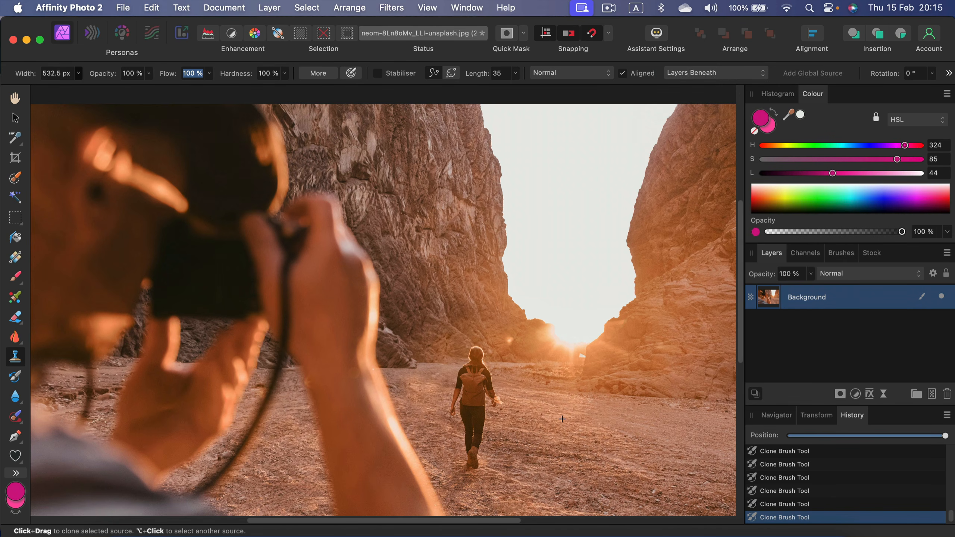
click(931, 393)
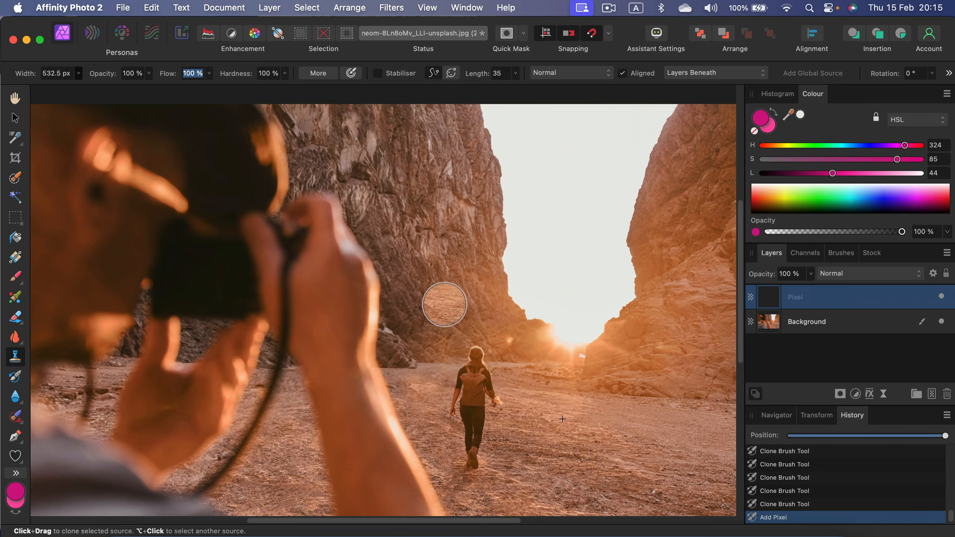
Step: Clone the sampled ground texture onto the pixel layer, covering the cliff base above the walking person
click(462, 313)
click(461, 345)
click(482, 301)
click(480, 318)
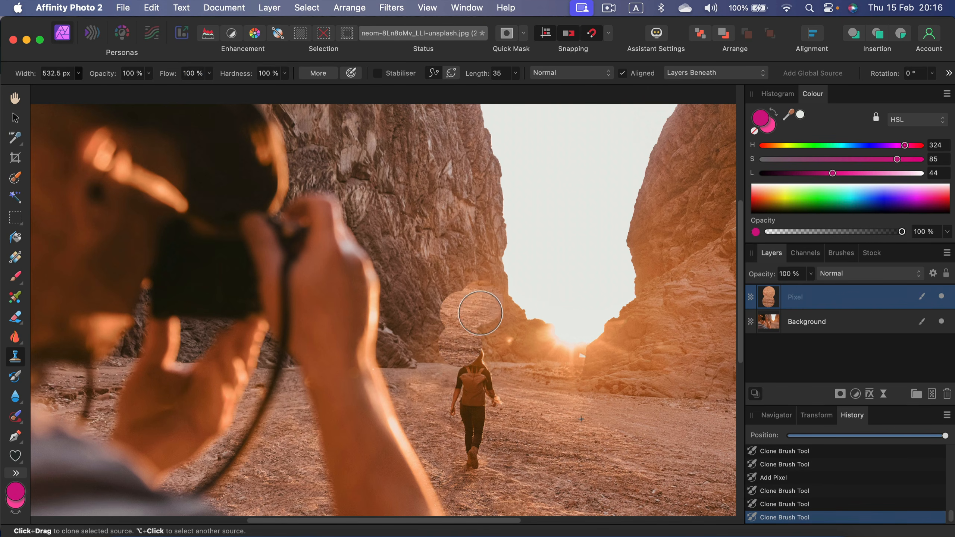
click(515, 345)
click(518, 321)
click(456, 282)
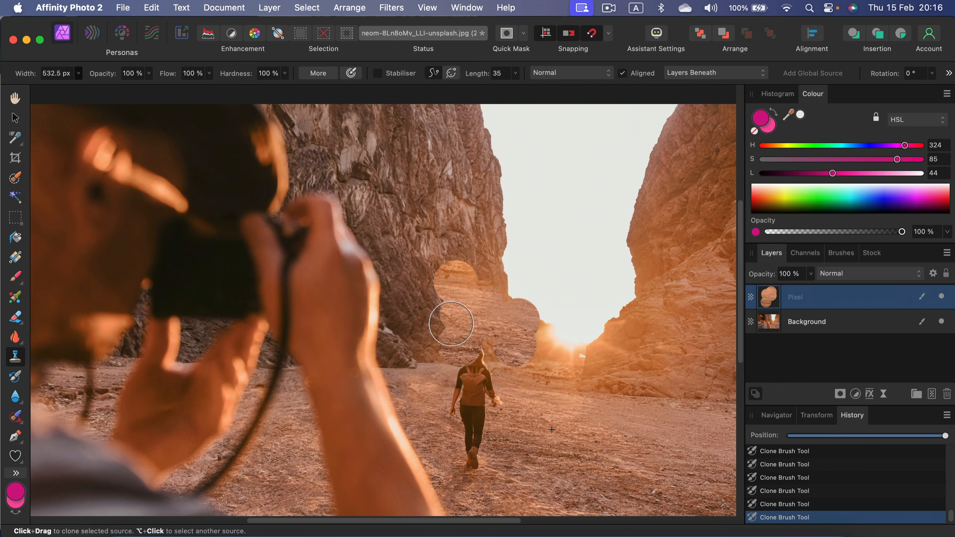
click(435, 301)
click(428, 339)
click(471, 274)
click(524, 306)
click(508, 280)
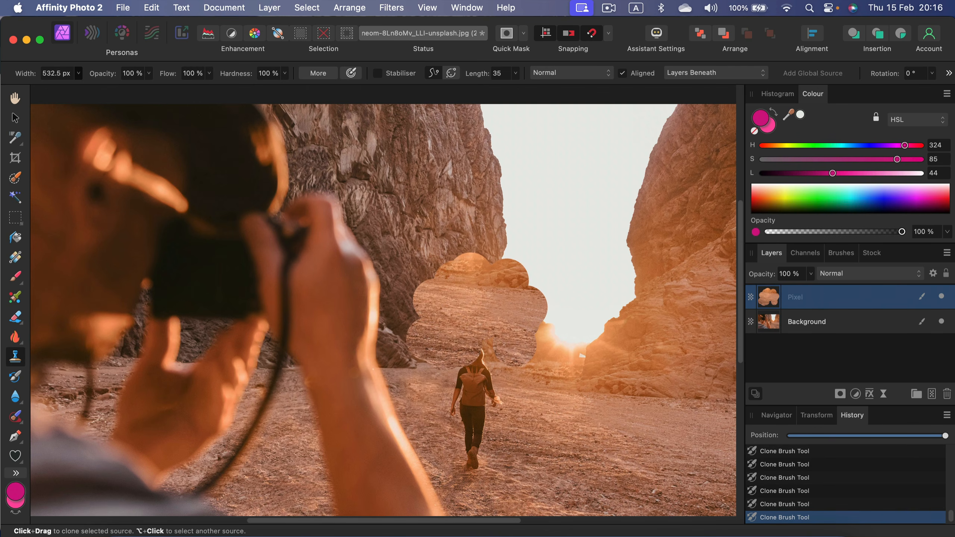
Step: Compare the photo with the cloned pixel layer hidden and shown, and review the Clone Brush's source options
click(940, 297)
click(940, 297)
click(940, 297)
click(940, 297)
click(720, 73)
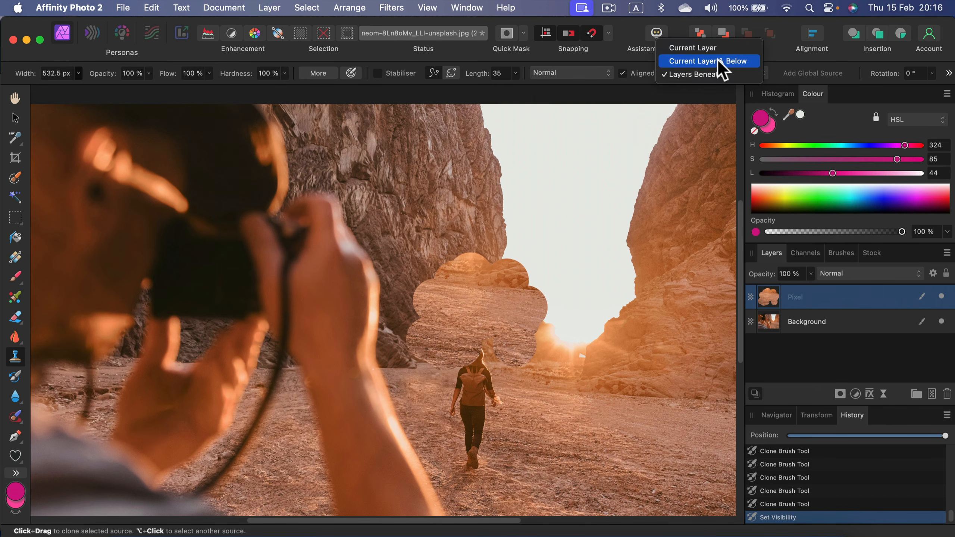
click(706, 74)
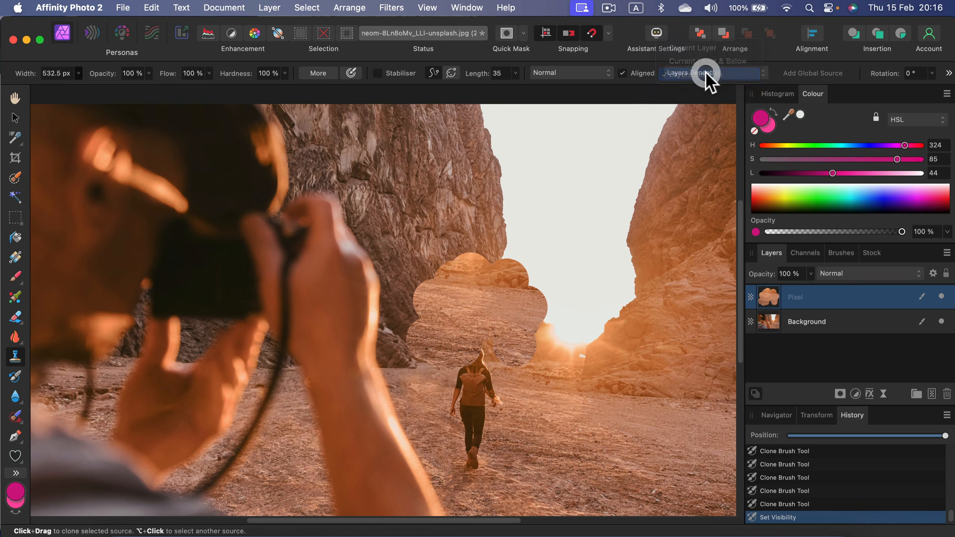
Step: Flood-fill the sky with pink on the pixel layer, using Layers Beneath as source and 20% tolerance
click(15, 239)
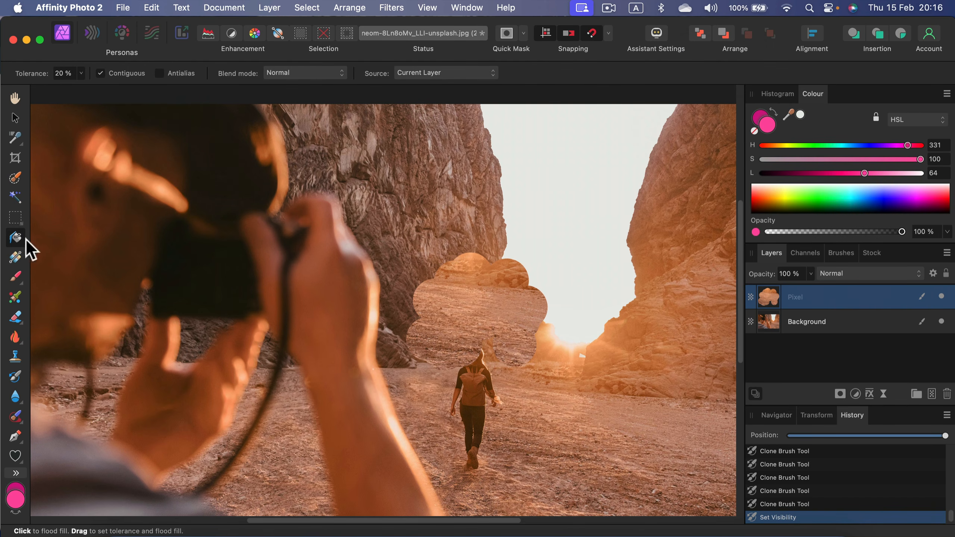
click(455, 72)
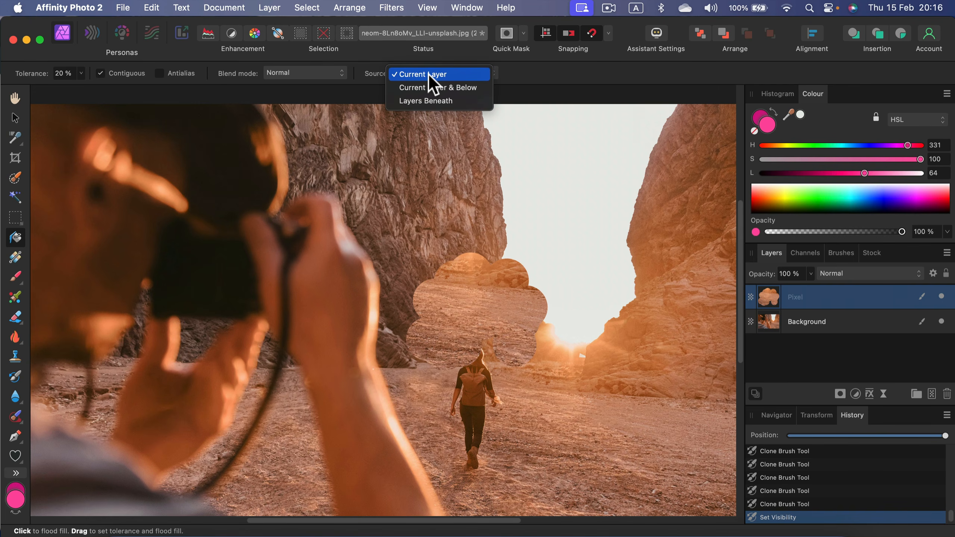
click(433, 101)
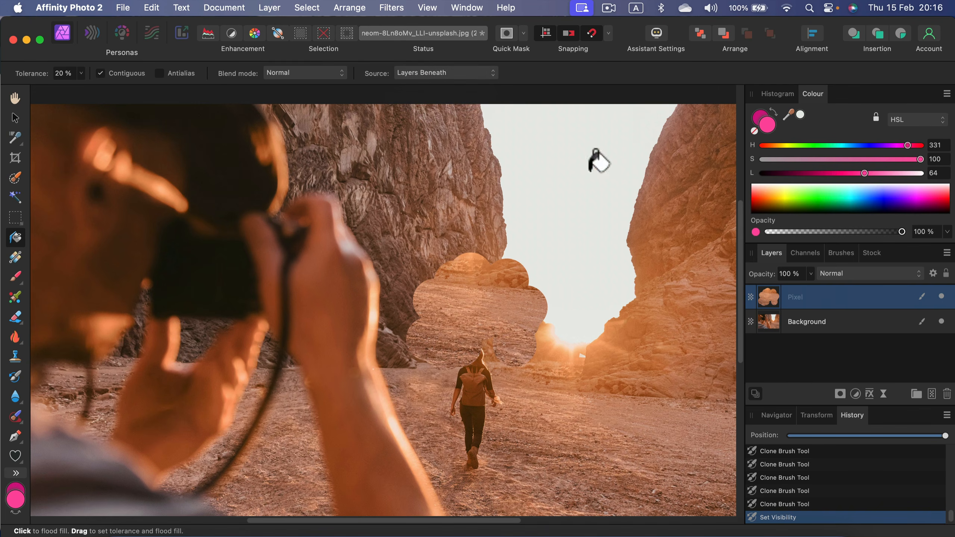
click(553, 166)
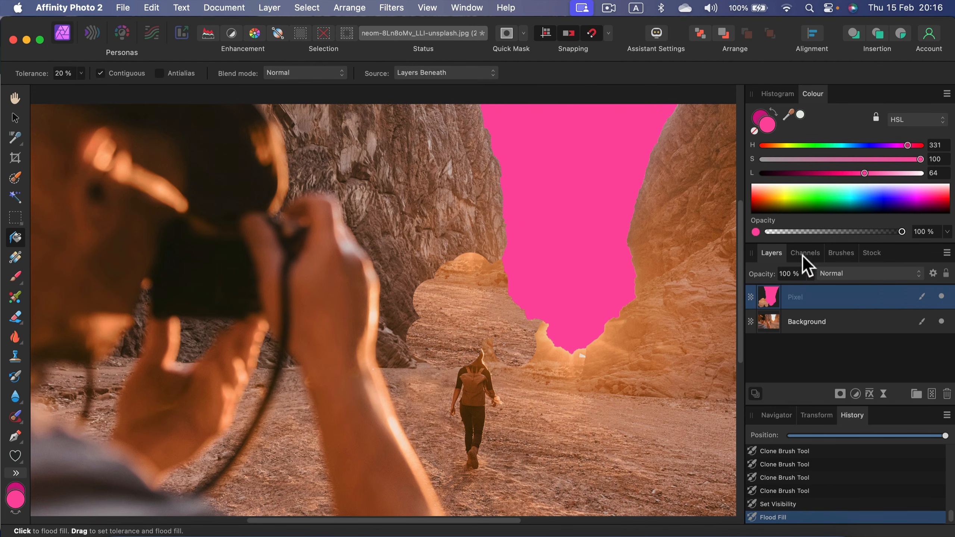
Step: Check the pink sky fill by hiding and showing the pixel layer, and review the Flood Fill source options
click(941, 297)
click(941, 297)
click(941, 297)
click(942, 297)
click(941, 297)
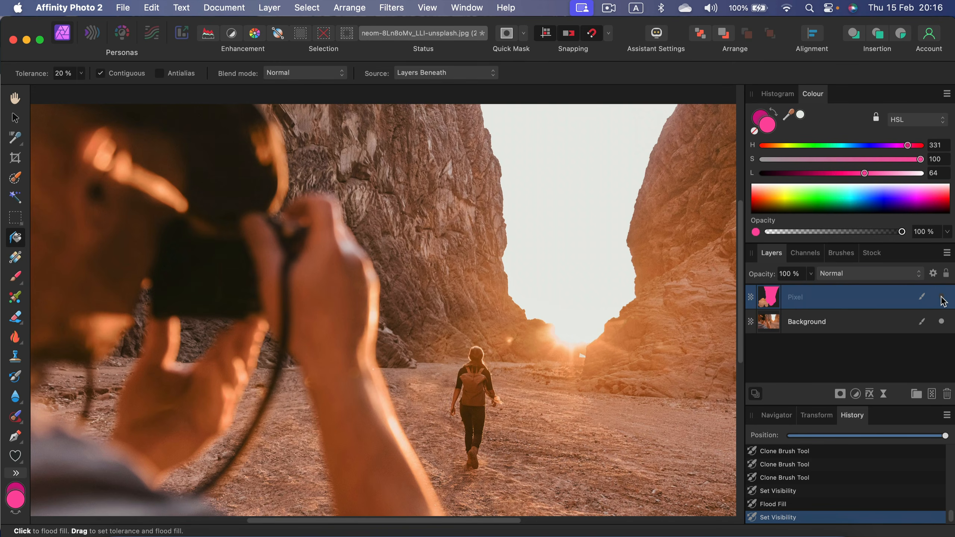
click(942, 297)
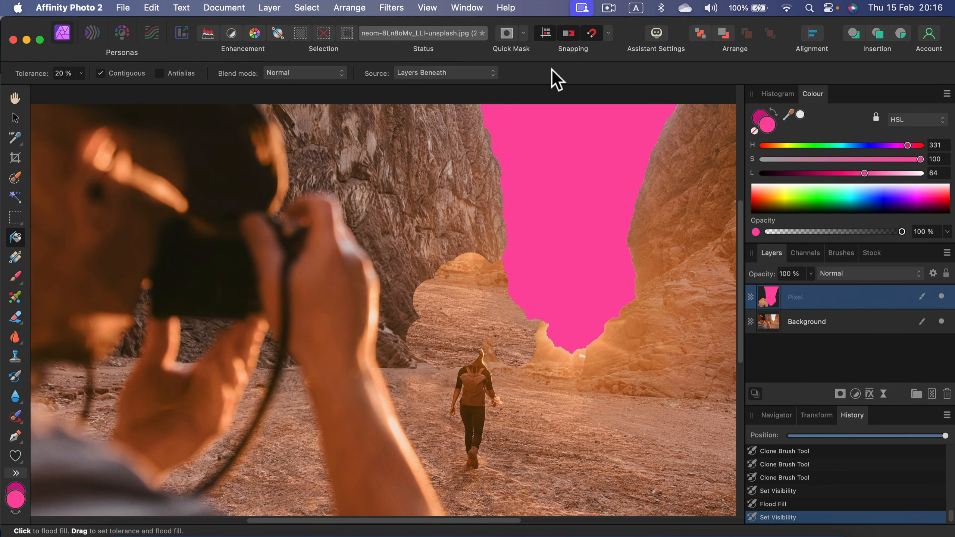
click(422, 72)
click(436, 73)
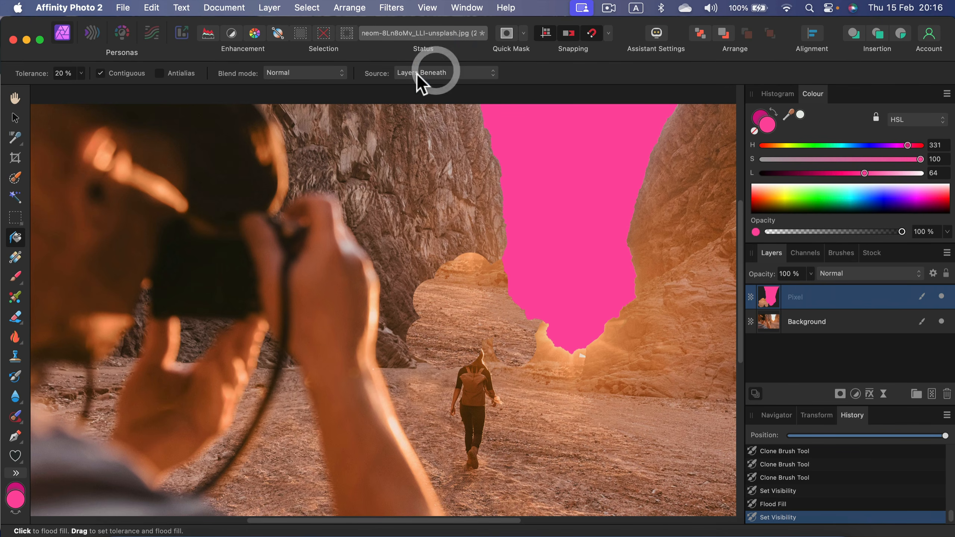
Step: Paint away the cloned texture and pink sky on the pixel layer with the Undo Brush Tool enlarged to 598.9 px
click(14, 376)
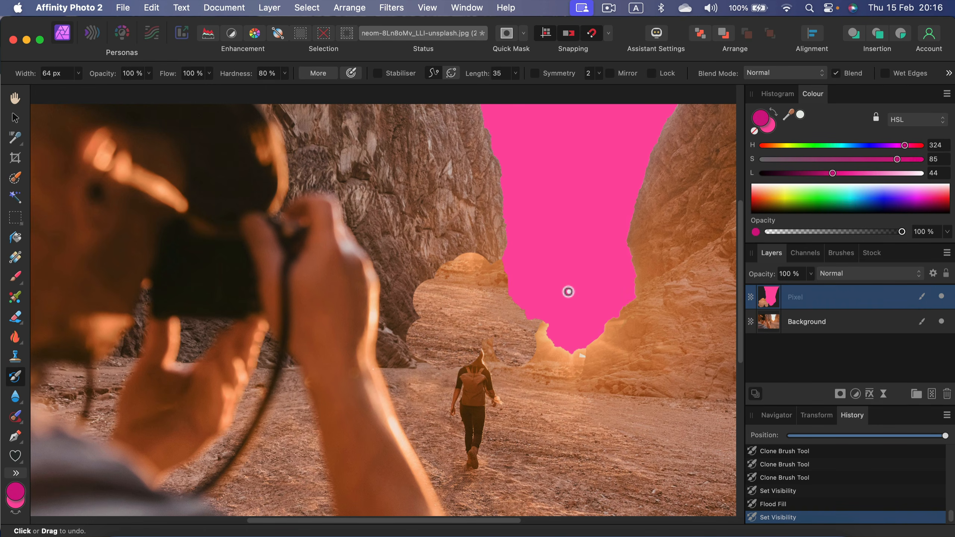
key(bracketright)
key(bracketright)
key(bracketright)
key(bracketright)
key(bracketright)
key(bracketright)
key(bracketright)
key(bracketright)
key(bracketright)
key(bracketright)
key(bracketright)
mouse_move(546, 283)
mouse_down()
mouse_move(553, 345)
mouse_move(553, 282)
mouse_move(510, 303)
mouse_move(510, 318)
mouse_move(537, 227)
mouse_move(492, 313)
mouse_move(495, 294)
mouse_move(475, 297)
mouse_move(457, 386)
mouse_move(465, 304)
mouse_move(489, 251)
mouse_move(480, 266)
mouse_move(460, 262)
mouse_move(439, 302)
mouse_move(442, 346)
mouse_move(452, 292)
mouse_move(434, 336)
mouse_move(417, 320)
mouse_up()
mouse_move(550, 273)
mouse_down()
mouse_move(565, 332)
mouse_move(592, 271)
mouse_move(629, 340)
mouse_move(616, 204)
mouse_move(605, 254)
mouse_move(563, 264)
mouse_move(596, 225)
mouse_move(584, 193)
mouse_move(536, 170)
mouse_move(523, 175)
mouse_move(507, 224)
mouse_move(483, 114)
mouse_move(490, 143)
mouse_move(502, 119)
mouse_move(474, 118)
mouse_move(537, 116)
mouse_move(543, 123)
mouse_move(520, 148)
mouse_move(714, 107)
mouse_move(673, 132)
mouse_move(615, 201)
mouse_move(623, 175)
mouse_move(574, 356)
mouse_up()
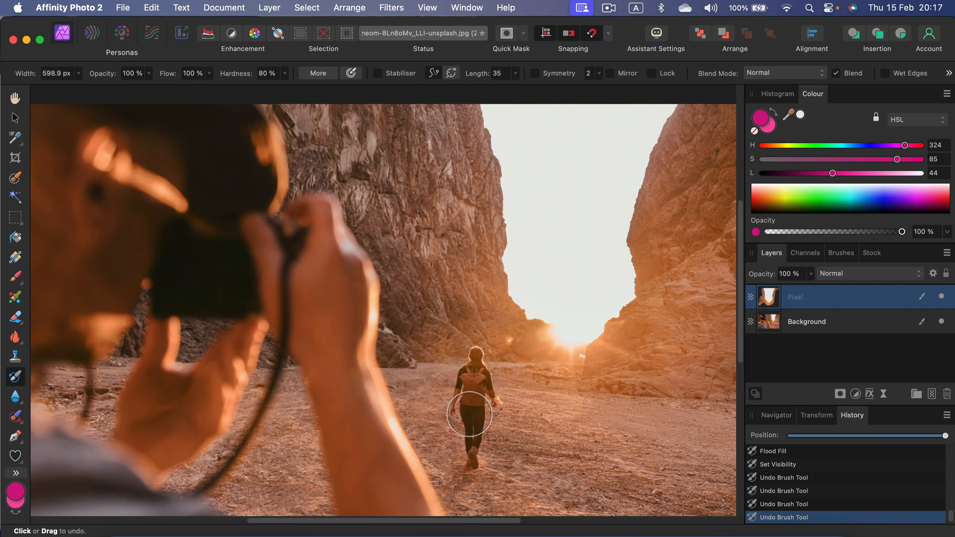
Step: Inspect the painted pixel layer on its own by hiding the Background layer, and show the Background again
click(848, 321)
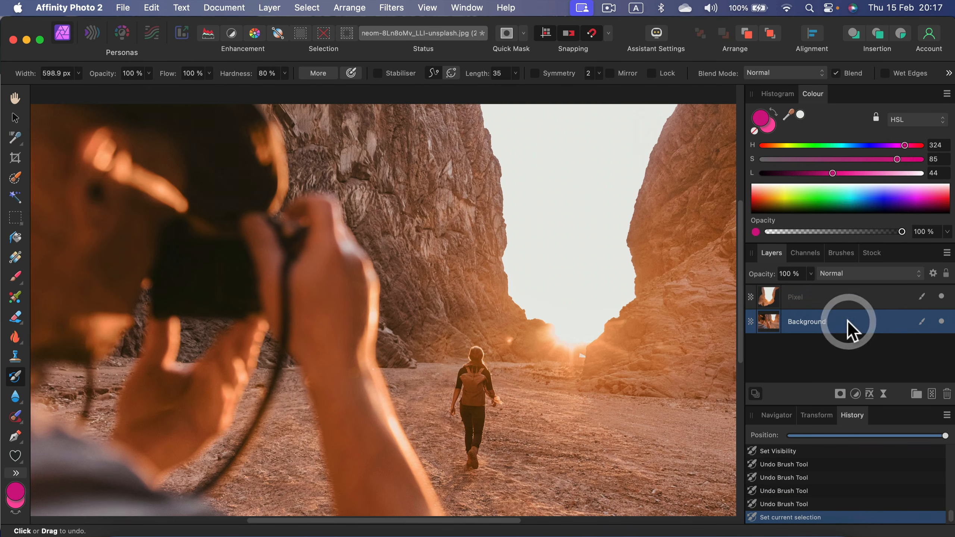
click(839, 294)
click(941, 321)
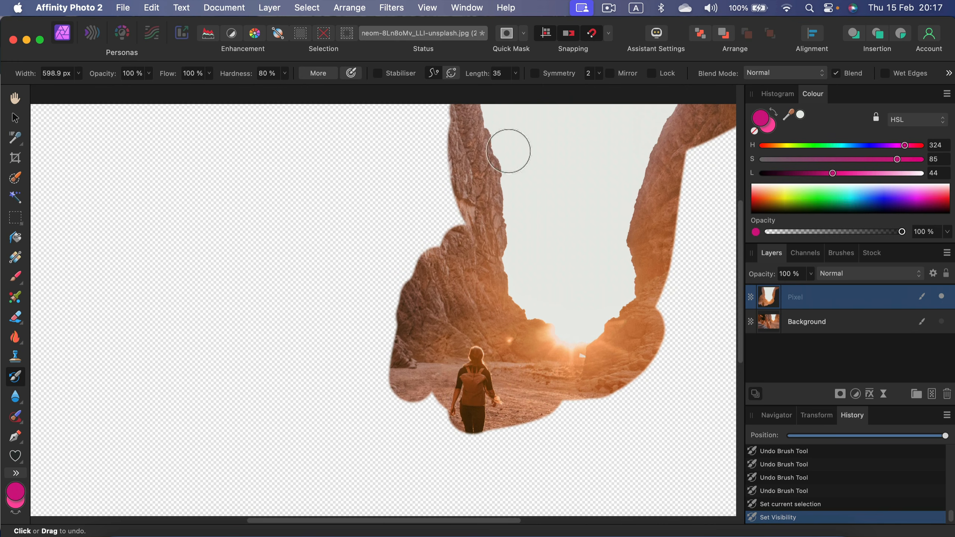
click(941, 321)
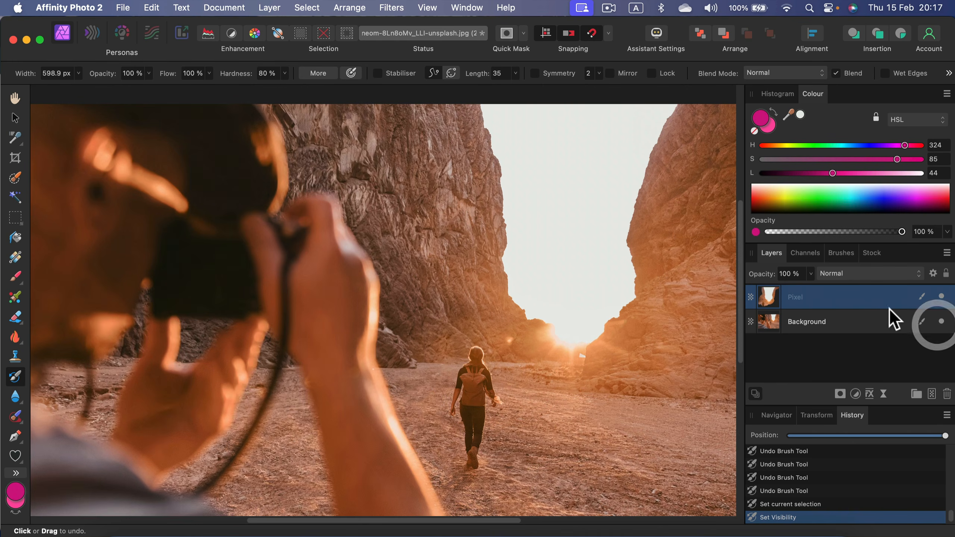
Step: Choose the Blur Brush Tool, hide the Pixel layer and make the Background layer active
click(15, 396)
click(58, 397)
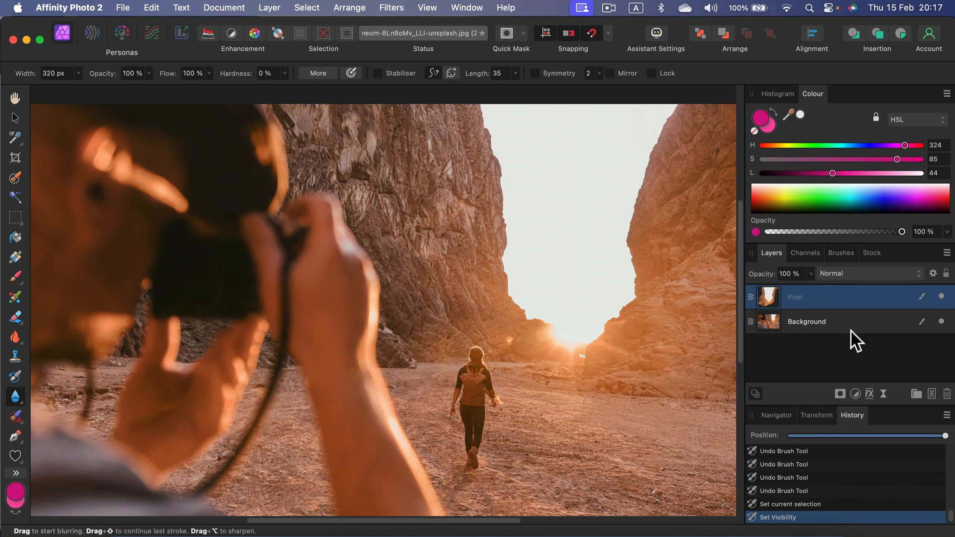
click(941, 296)
click(879, 322)
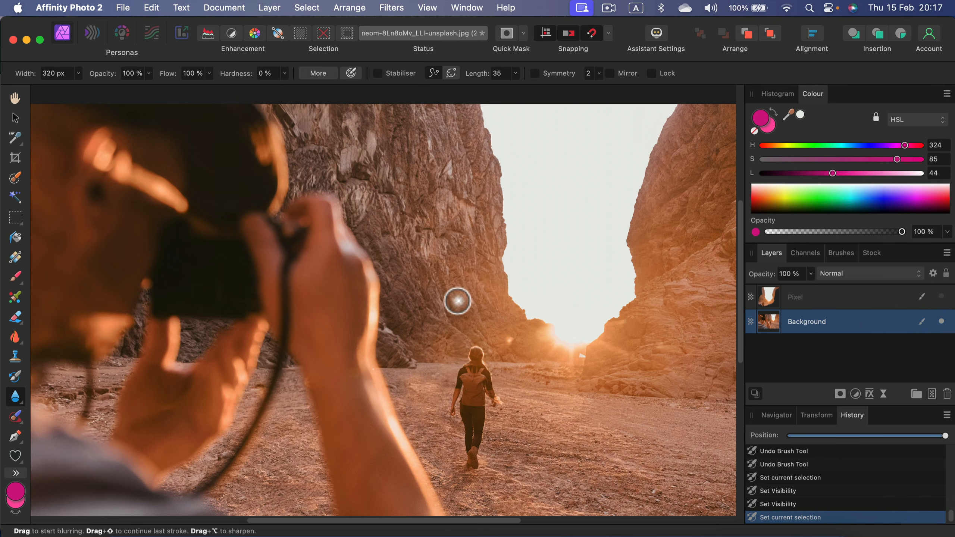
Step: Enlarge the Blur Brush to a width of 1125.7 px and blur the cliff face between the camera and the sky
key(bracketright)
key(bracketright)
key(bracketright)
key(bracketright)
key(bracketright)
key(bracketright)
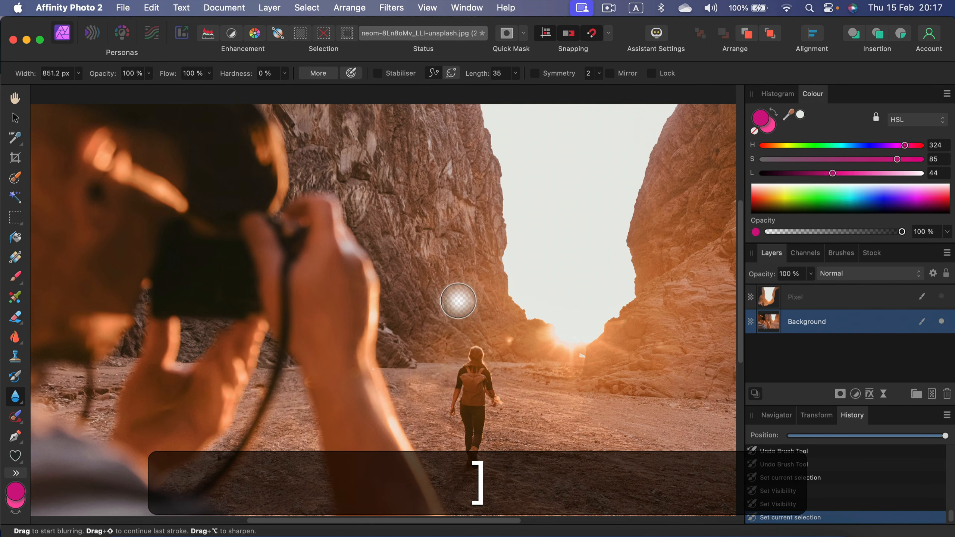
mouse_move(438, 214)
mouse_down()
mouse_move(446, 300)
mouse_move(442, 274)
mouse_up()
mouse_move(442, 274)
mouse_down()
mouse_move(447, 231)
mouse_move(444, 326)
mouse_move(442, 245)
mouse_up()
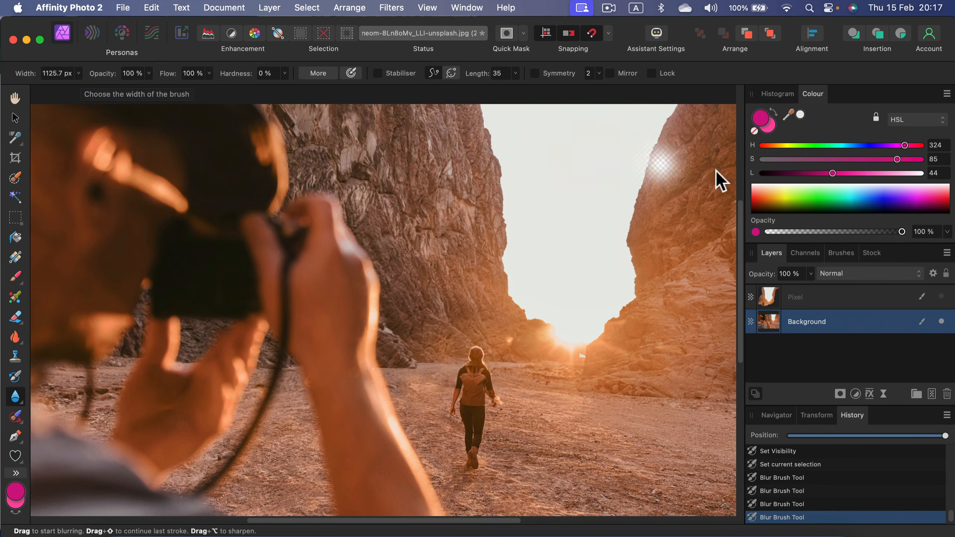
click(838, 255)
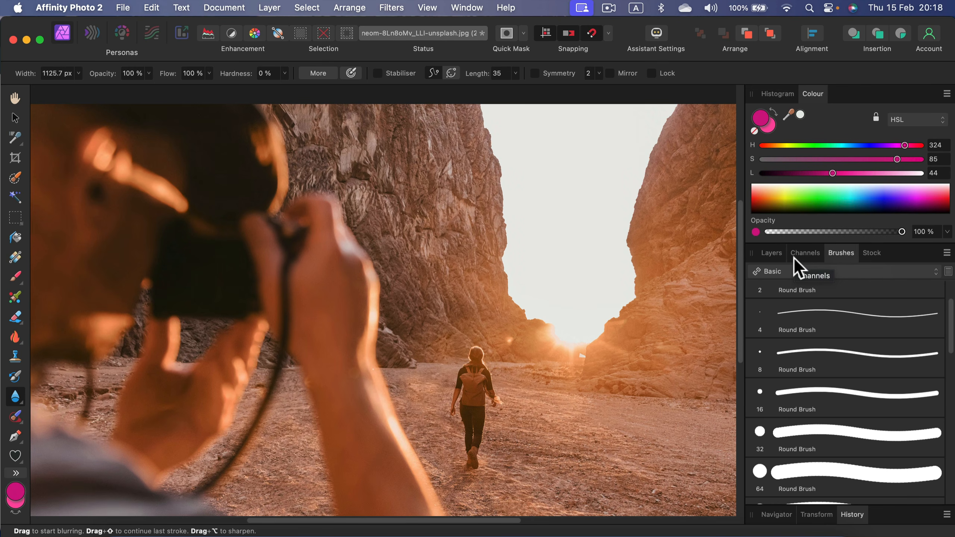
click(15, 119)
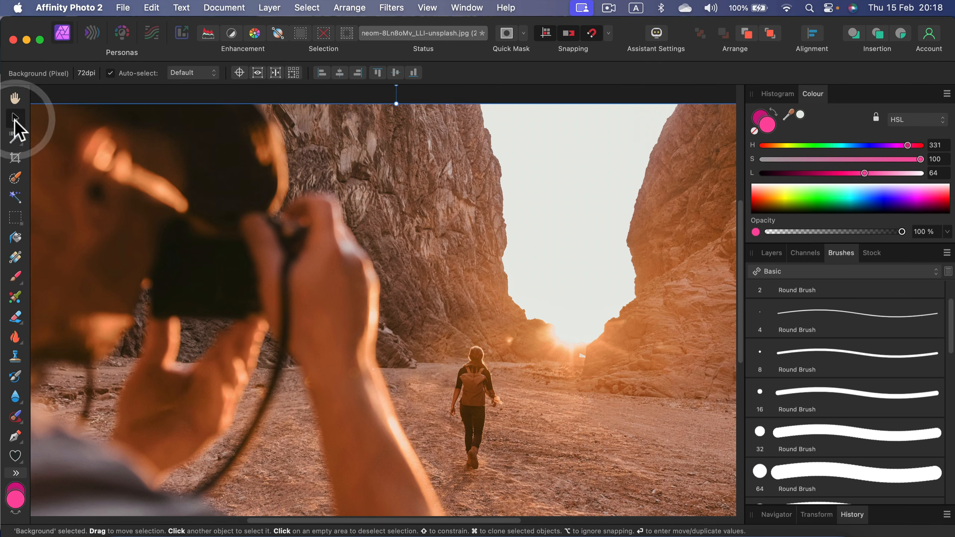
click(769, 253)
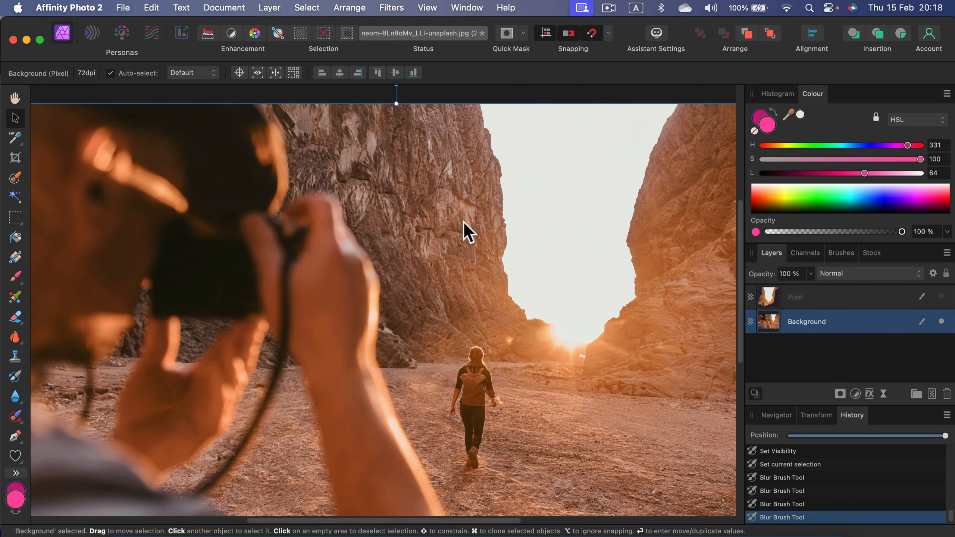
Step: Smudge the edge of the photographer's raised hand outward over the cliff with the Smudge Brush Tool
click(15, 397)
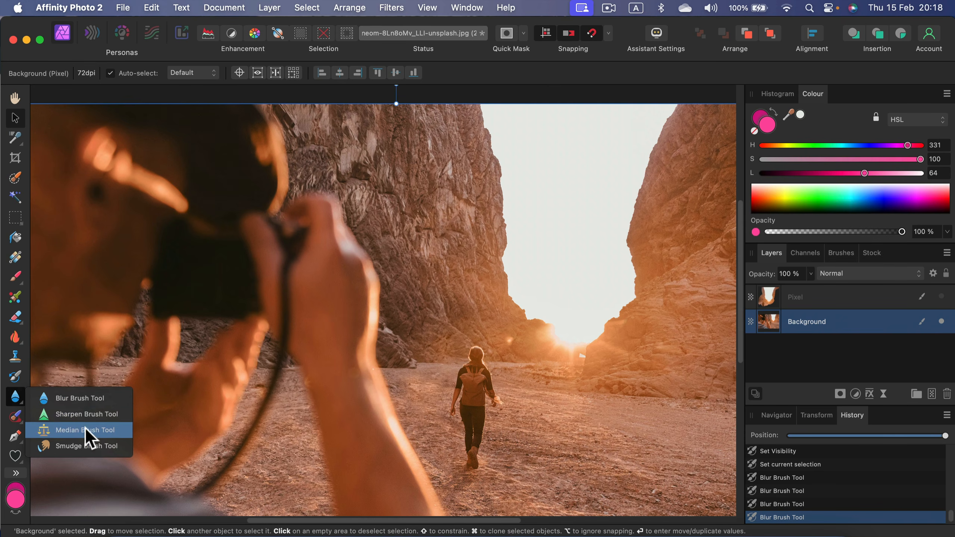
click(69, 447)
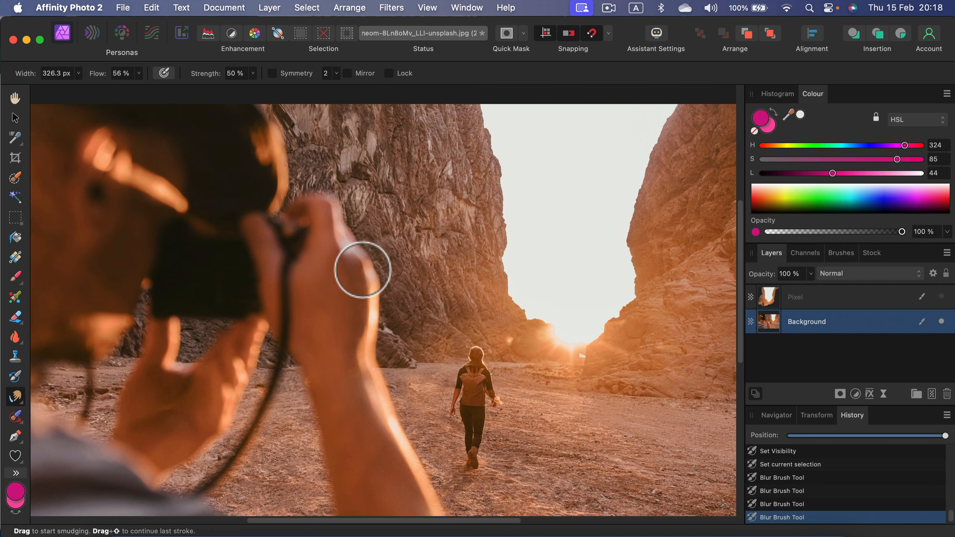
mouse_move(369, 273)
mouse_down()
mouse_move(329, 300)
mouse_move(416, 272)
mouse_up()
mouse_move(357, 280)
mouse_down()
mouse_move(322, 276)
mouse_move(320, 255)
mouse_move(341, 241)
mouse_move(374, 280)
mouse_move(401, 260)
mouse_move(367, 290)
mouse_move(380, 280)
mouse_move(370, 305)
mouse_move(410, 273)
mouse_up()
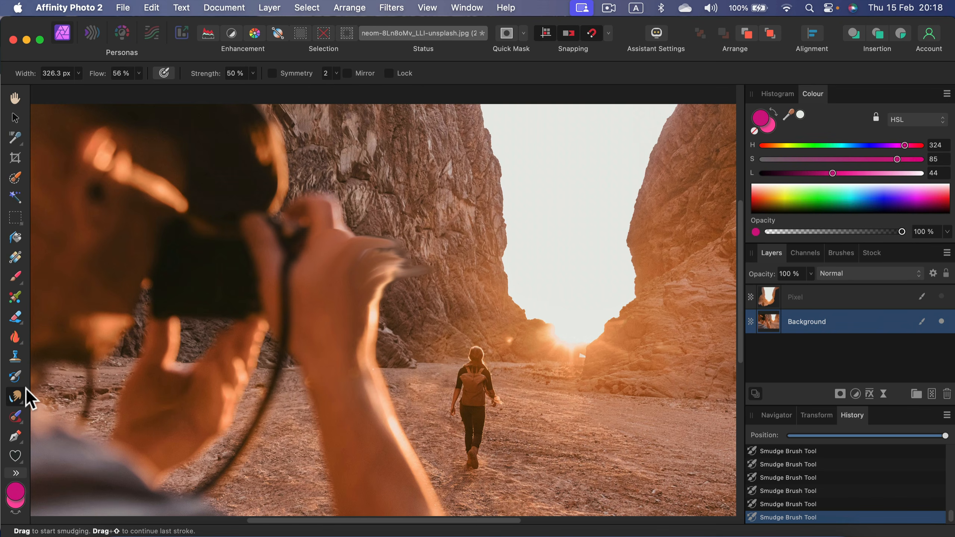
Step: Smooth a spot near the photographer's shoulder at the photo's edge with the Median Brush Tool
click(15, 396)
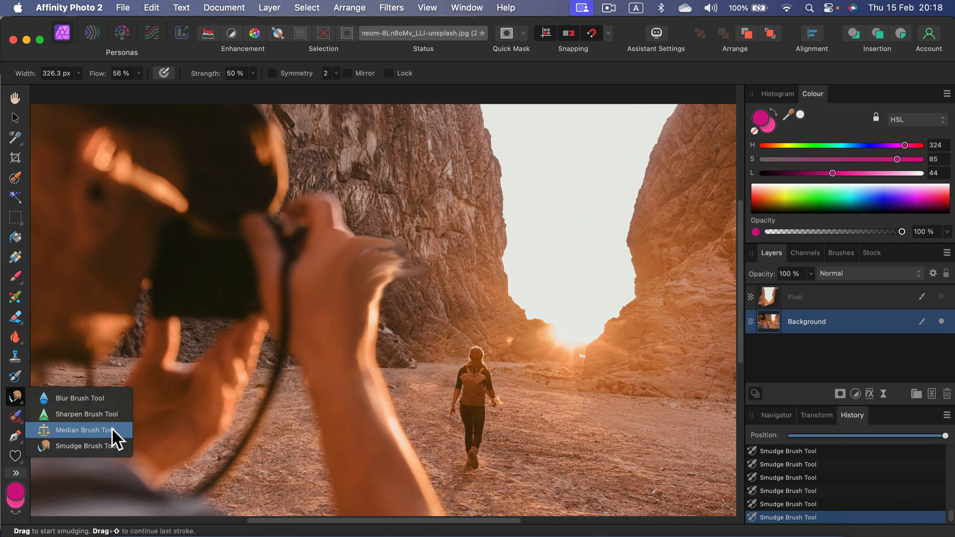
click(113, 431)
click(49, 410)
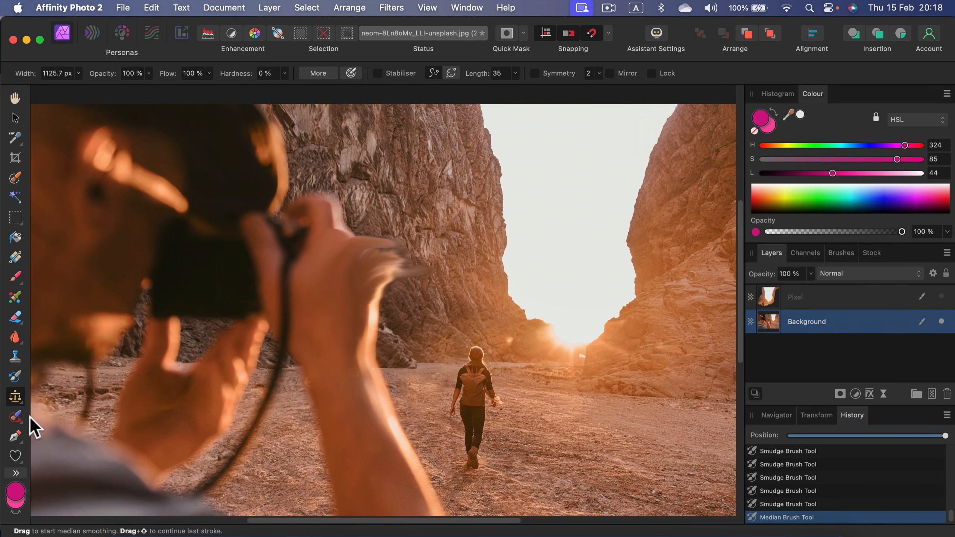
Step: Sharpen the photographer's raised hand and wrist with the Sharpen Brush Tool in Clarity mode
click(23, 398)
click(70, 415)
mouse_move(362, 238)
mouse_down()
mouse_move(349, 259)
mouse_move(315, 213)
mouse_up()
drag(326, 247, 351, 341)
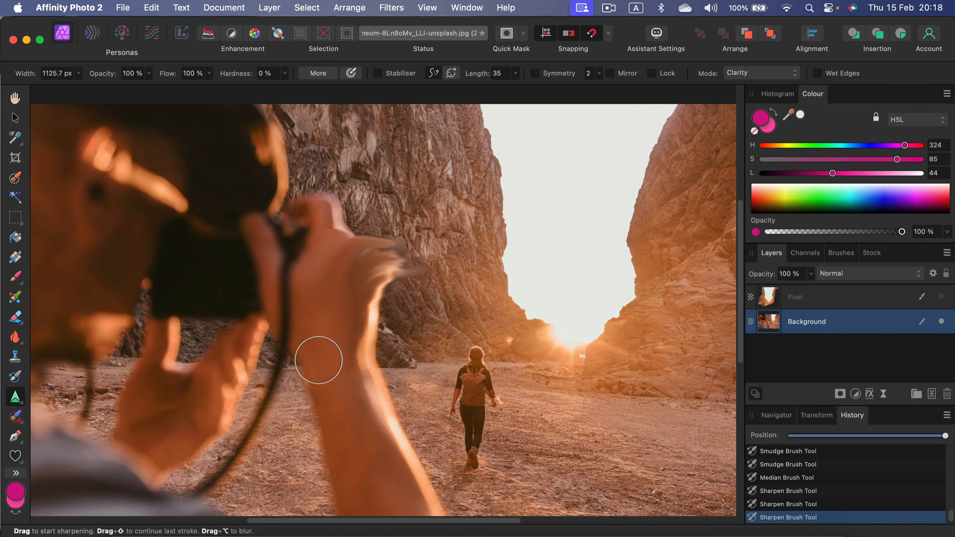
click(14, 416)
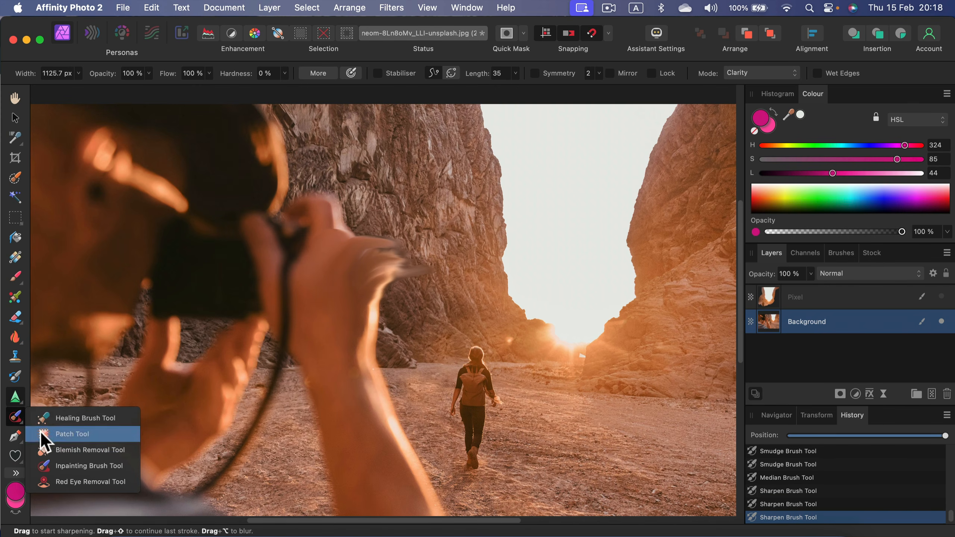
click(15, 415)
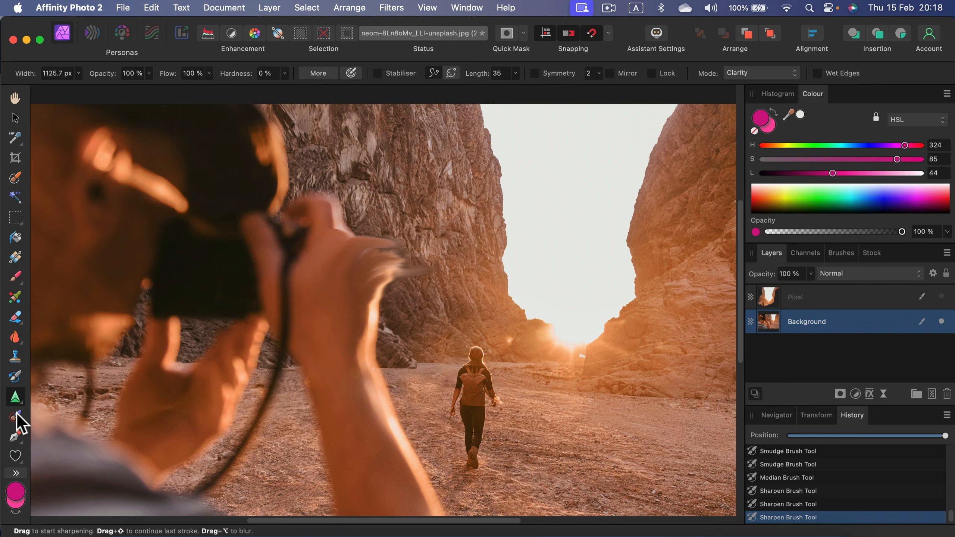
click(16, 416)
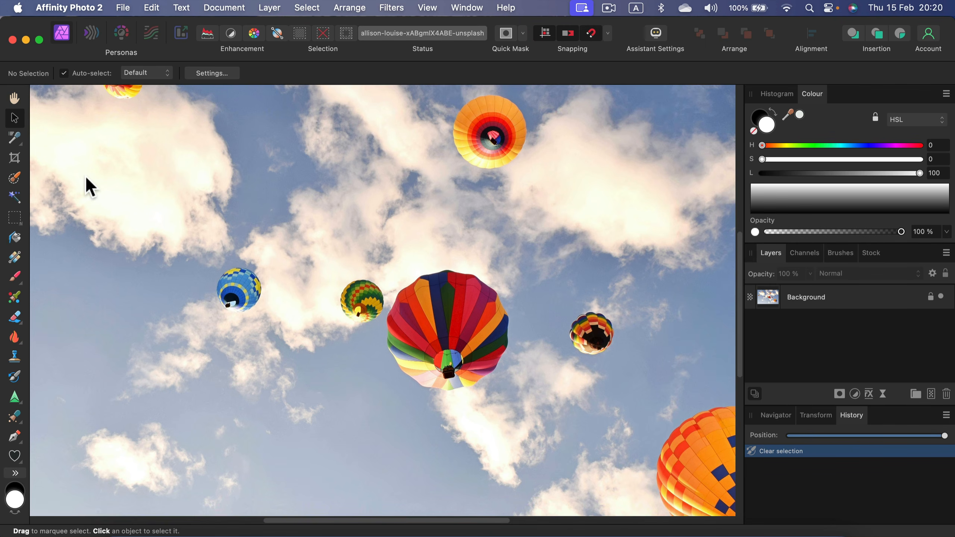
Step: Select the Background layer of the balloon photo and unlock it
click(852, 297)
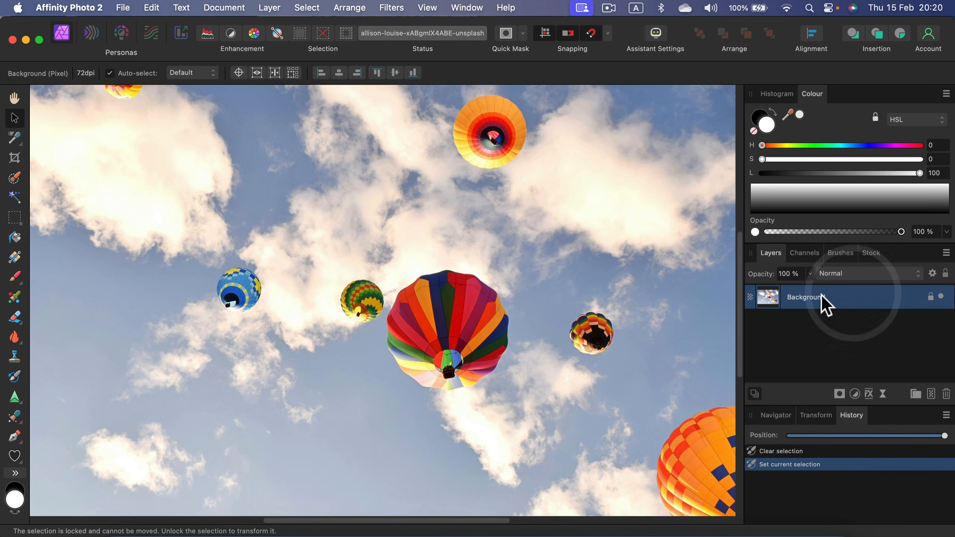
click(931, 297)
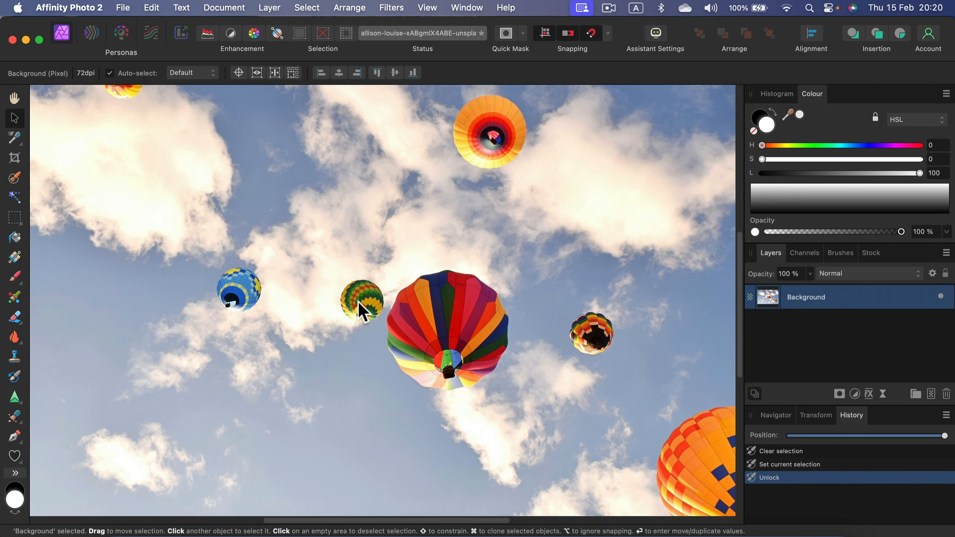
Step: Mark several areas of open blue sky near the yellow-and-red balloon with the Red Eye Removal Tool
scroll(357, 301, up, 3)
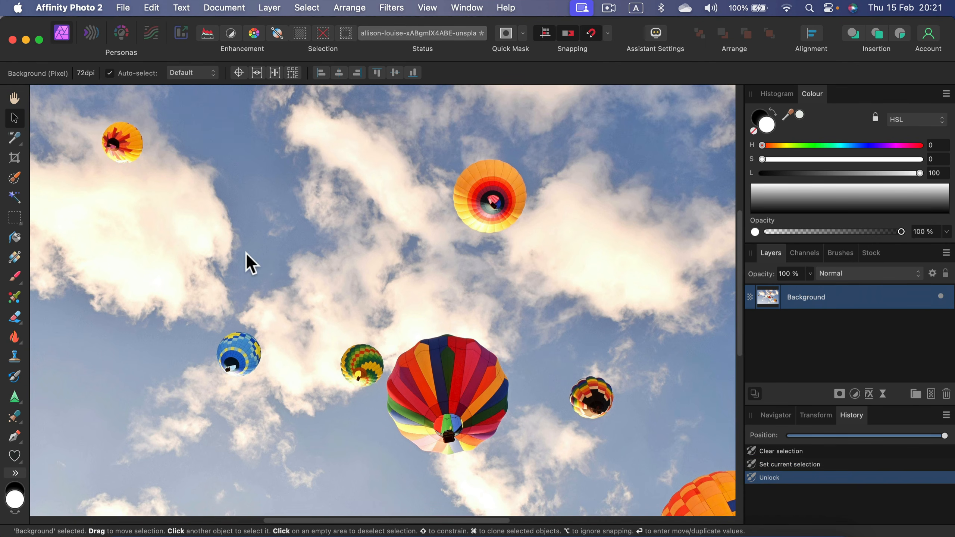
key(space)
drag(115, 196, 445, 230)
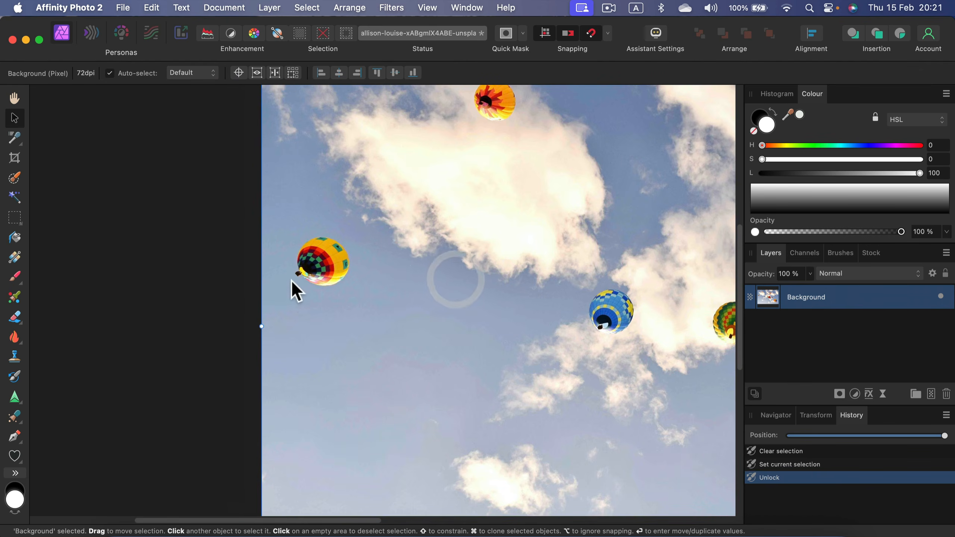
click(14, 416)
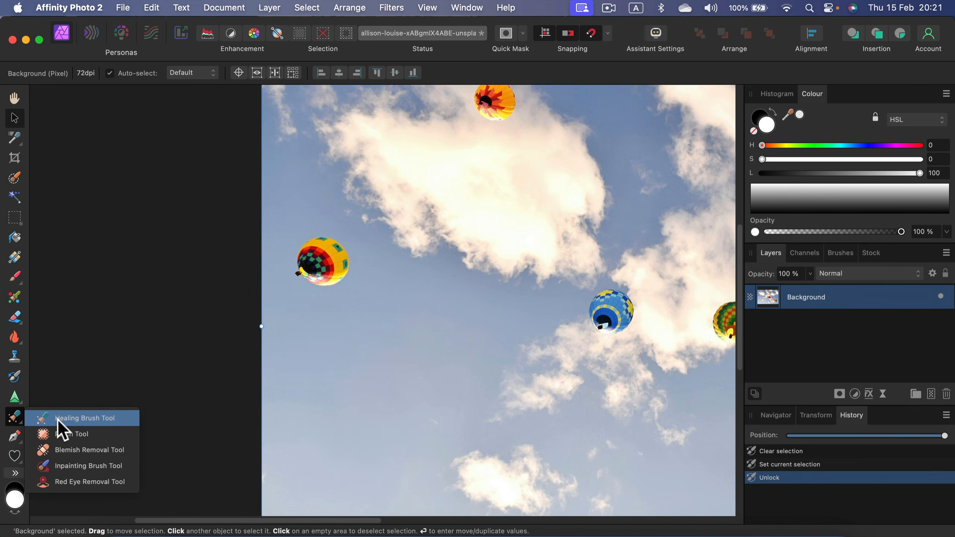
click(69, 485)
drag(386, 326, 453, 327)
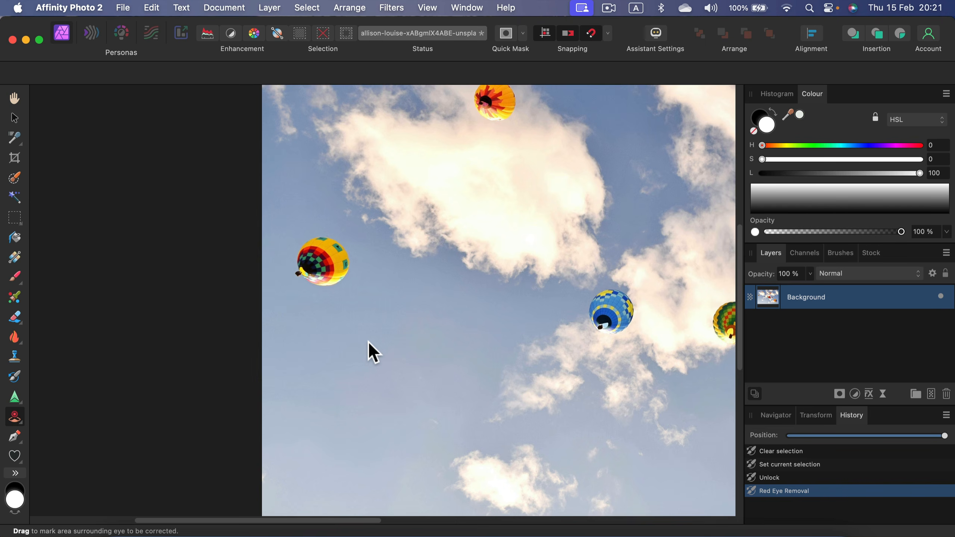
drag(361, 300, 376, 303)
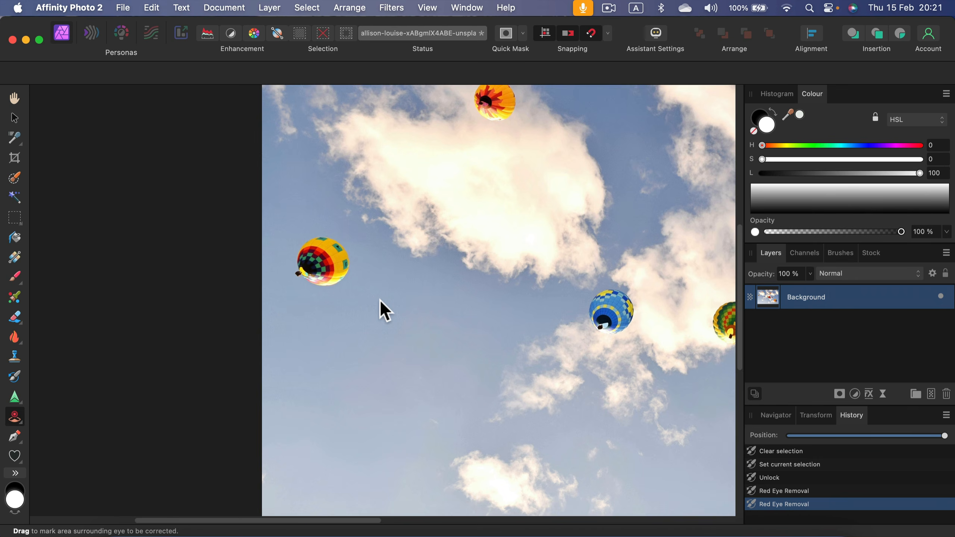
click(11, 421)
click(61, 484)
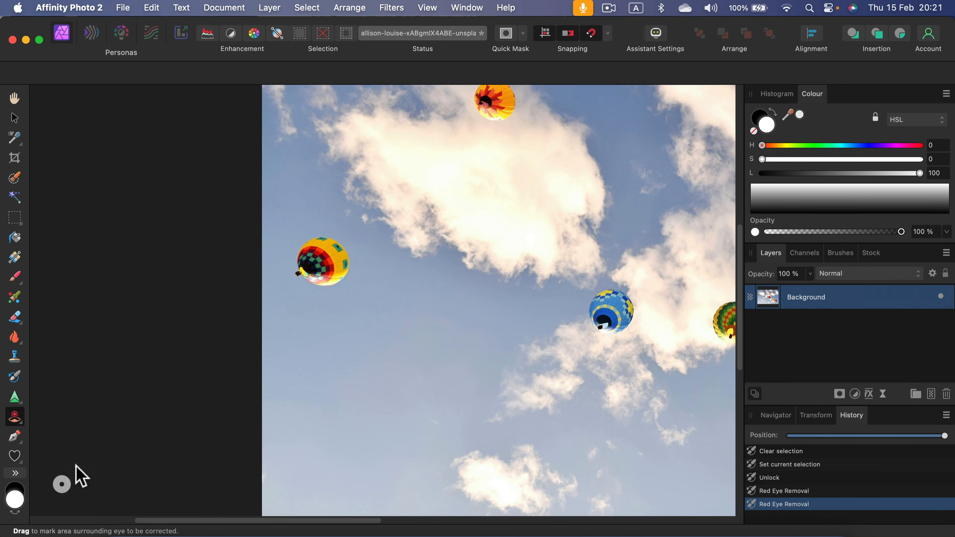
click(396, 304)
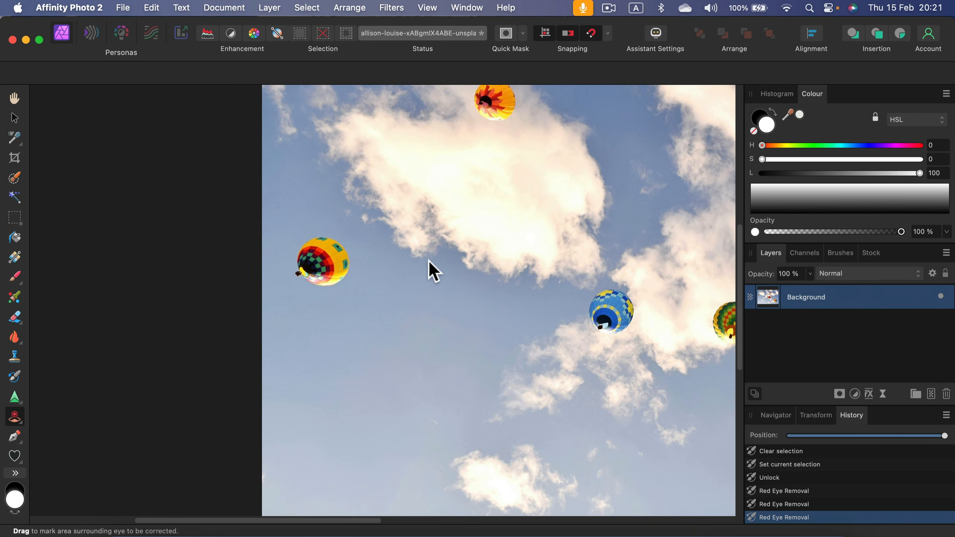
click(442, 317)
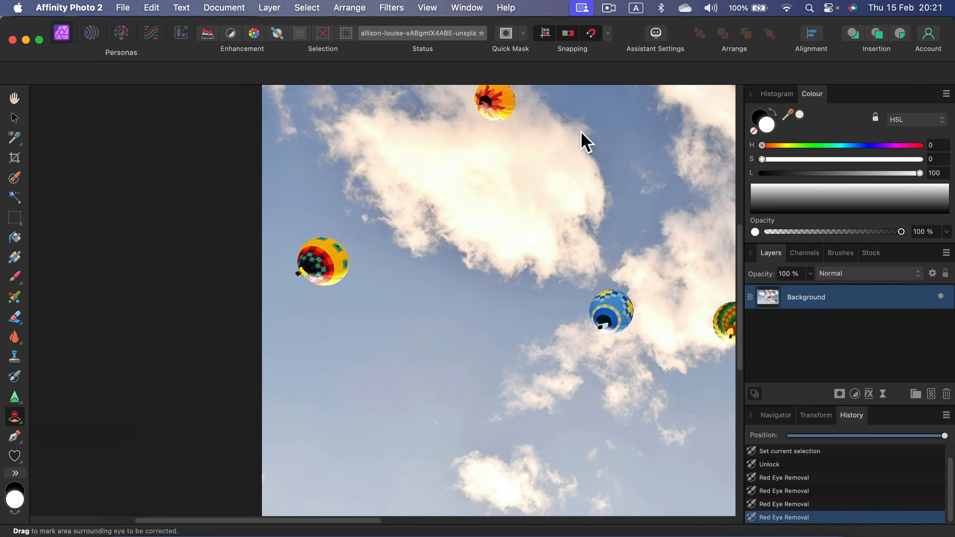
Step: Remove the yellow-and-red balloon near the photo's left edge with the Inpainting Brush Tool at a width of 174.1 px
click(17, 417)
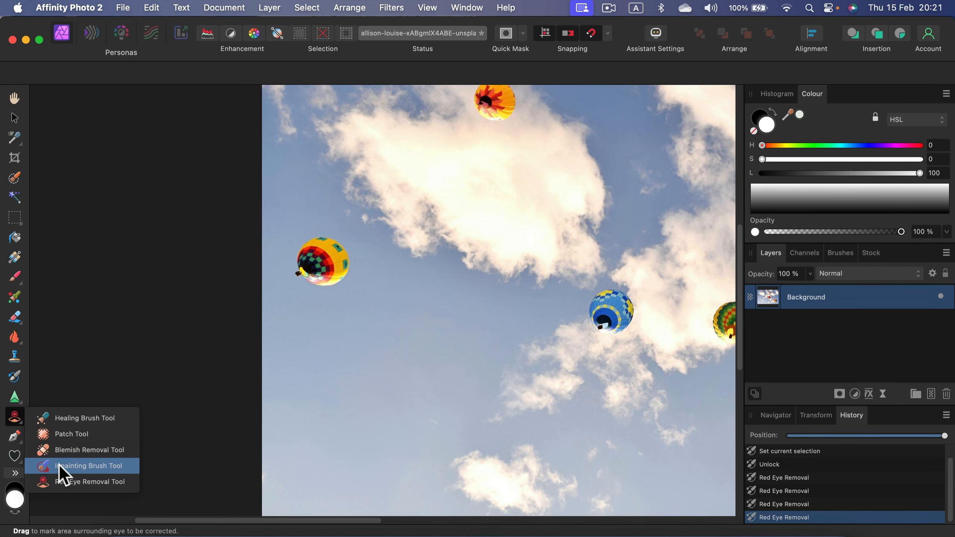
click(94, 466)
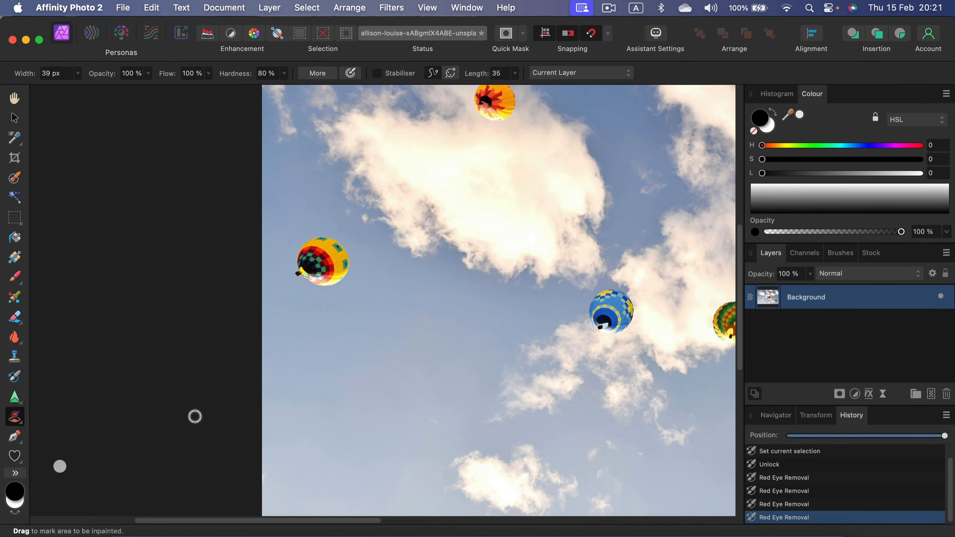
click(78, 73)
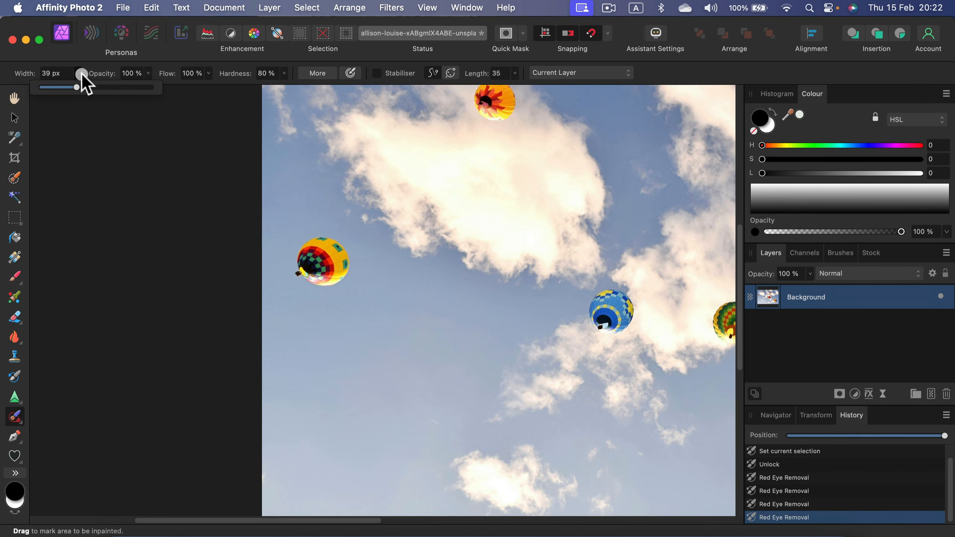
drag(80, 88, 113, 87)
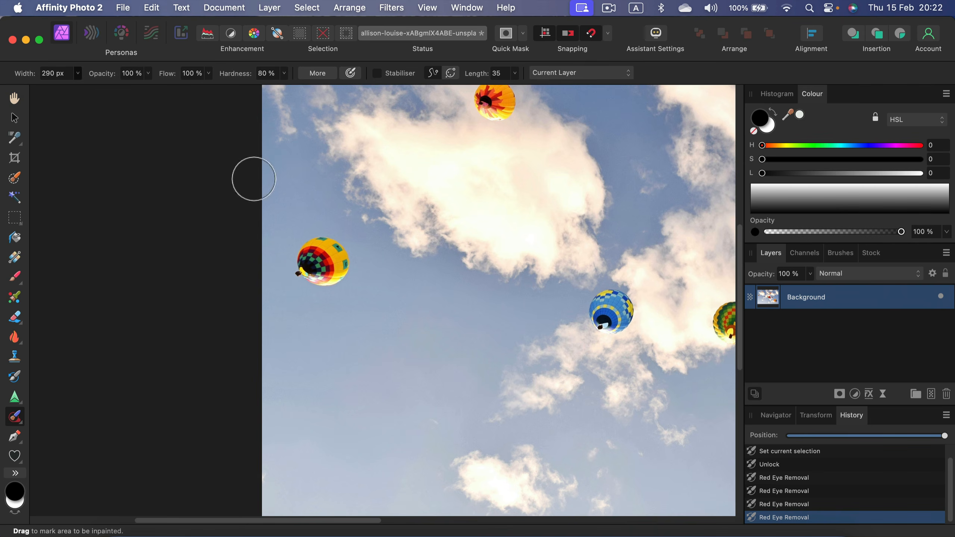
key(bracketleft)
key(bracketleft)
key(bracketleft)
key(bracketleft)
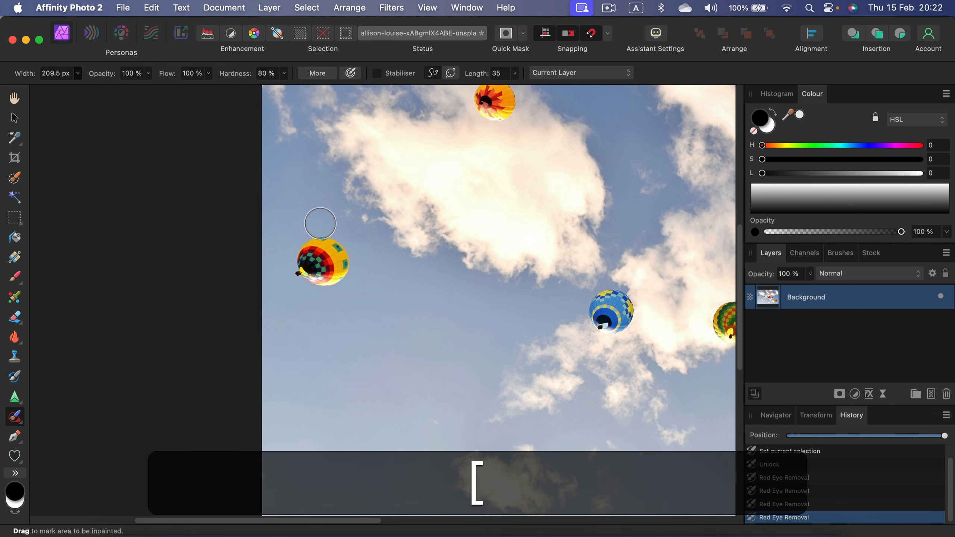
key(bracketright)
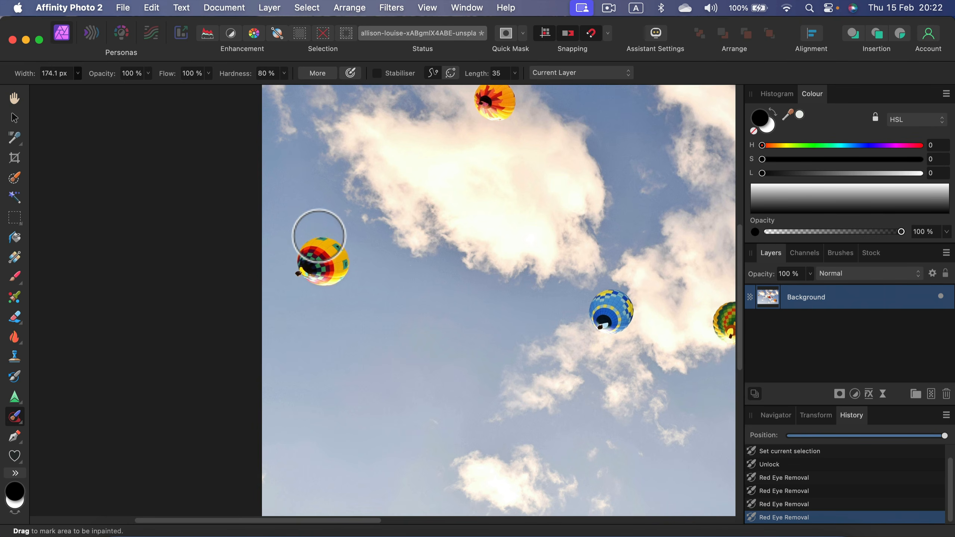
mouse_move(318, 231)
mouse_down()
mouse_move(346, 272)
mouse_move(328, 284)
mouse_move(301, 274)
mouse_move(296, 261)
mouse_move(311, 244)
mouse_move(324, 263)
mouse_up()
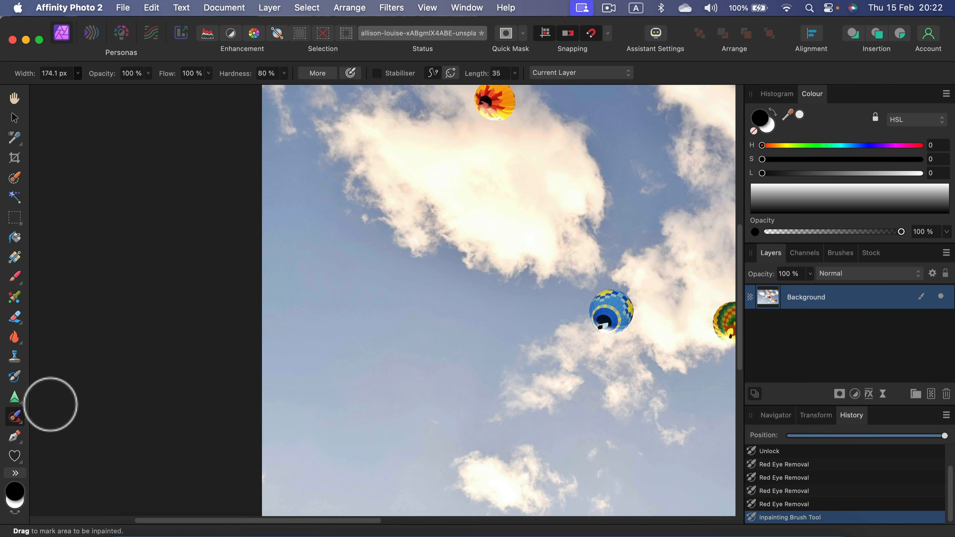
Step: Retouch away the small multicoloured balloon between the two large ones with the Blemish Removal Tool at a width of 133 px
click(17, 418)
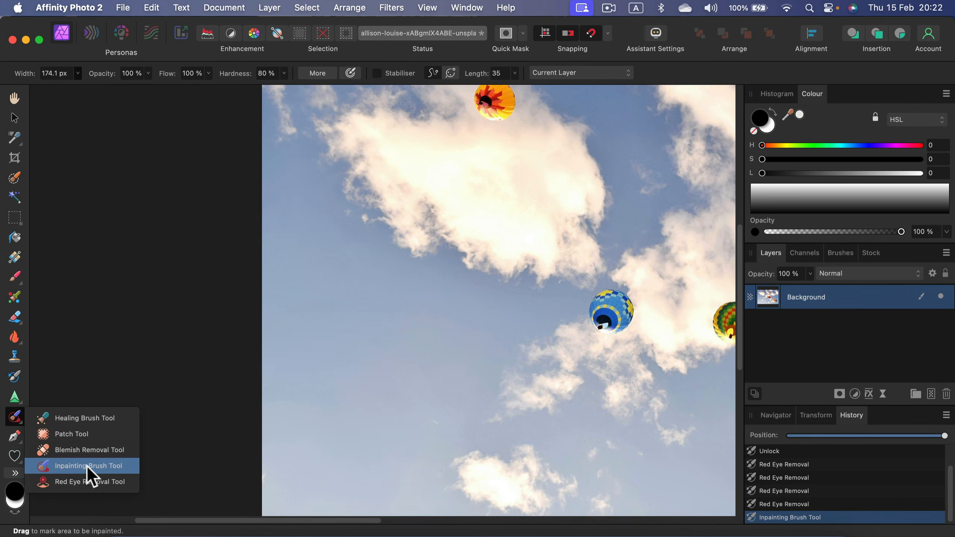
click(103, 450)
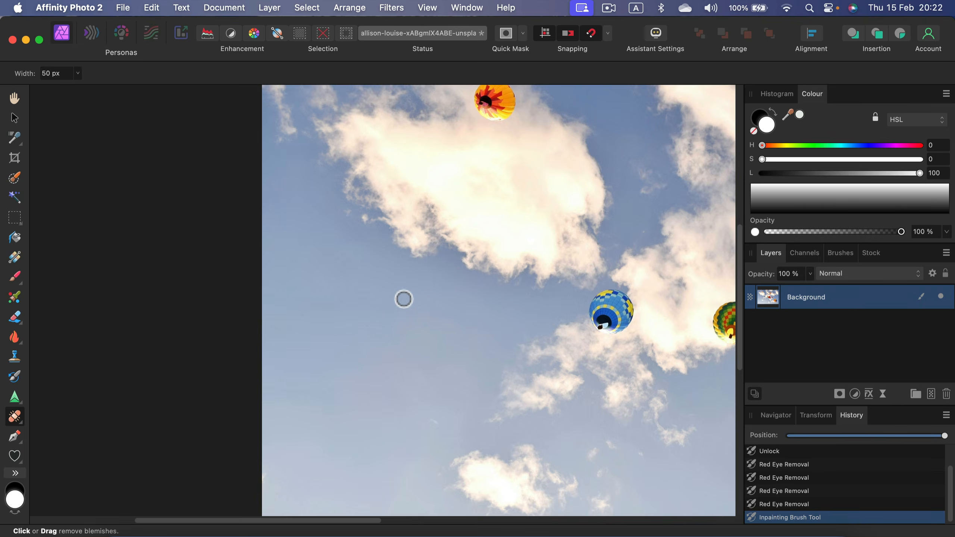
key(bracketright)
key(bracketright)
key(bracketright)
key(bracketright)
key(bracketright)
key(bracketright)
key(bracketright)
key(bracketright)
key(bracketright)
key(bracketright)
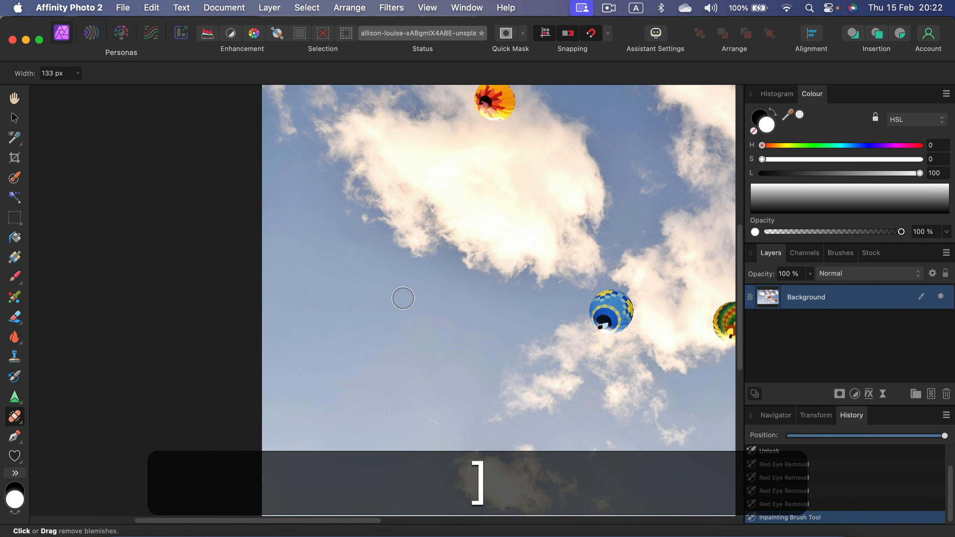
key(space)
drag(568, 269, 283, 217)
drag(430, 173, 218, 158)
drag(424, 352, 336, 349)
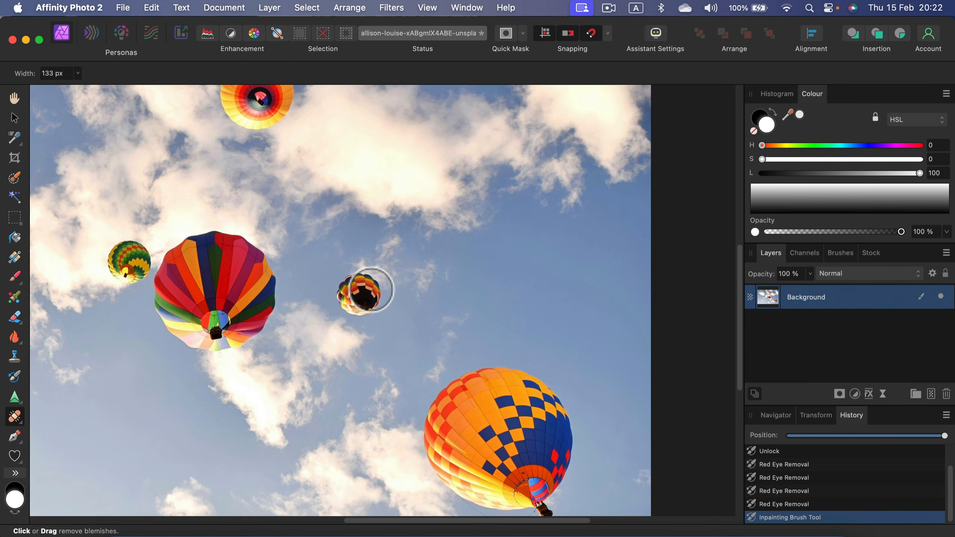
click(367, 279)
click(360, 281)
click(344, 282)
click(333, 290)
click(333, 296)
click(338, 282)
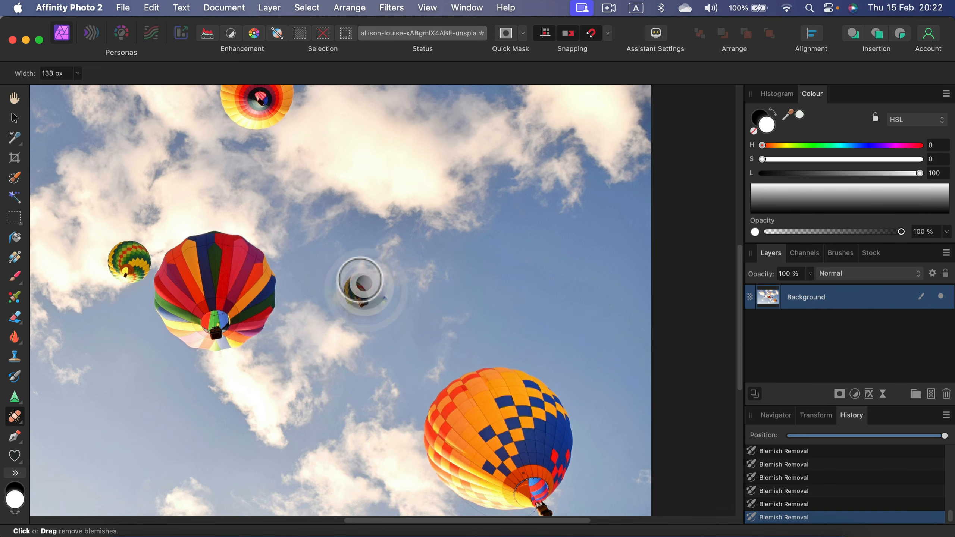
click(357, 297)
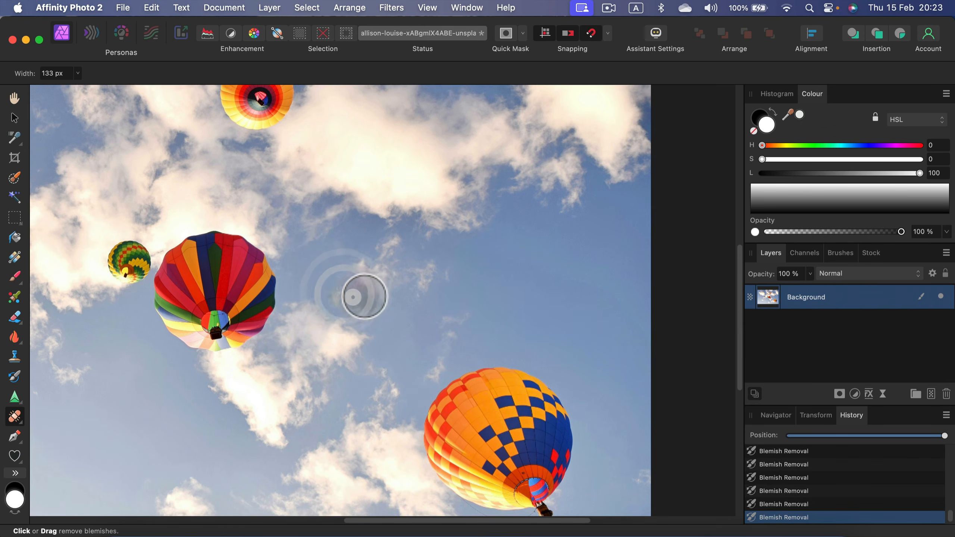
click(369, 308)
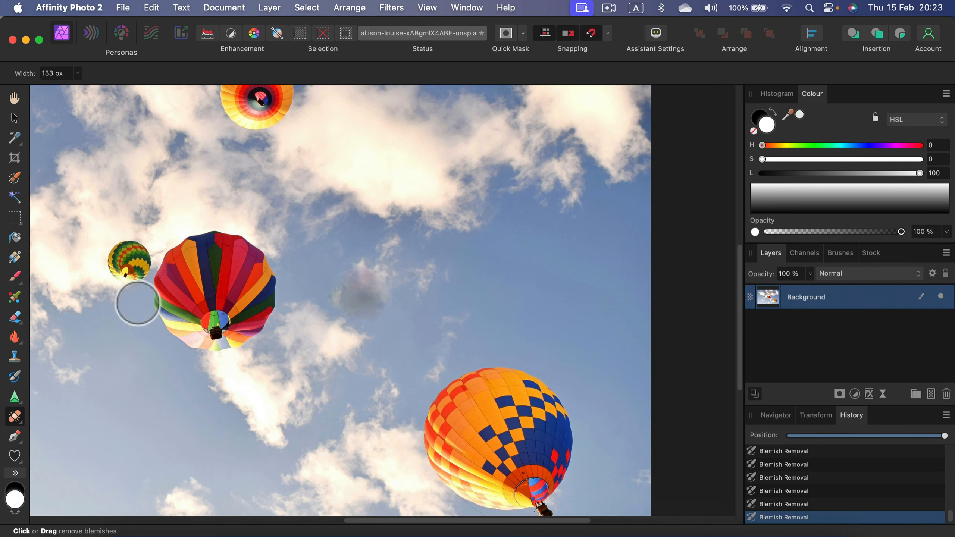
Step: Cover the grey smudge left by the small balloon with the Patch Tool, sourcing from clear blue sky, and commit the patch
click(21, 423)
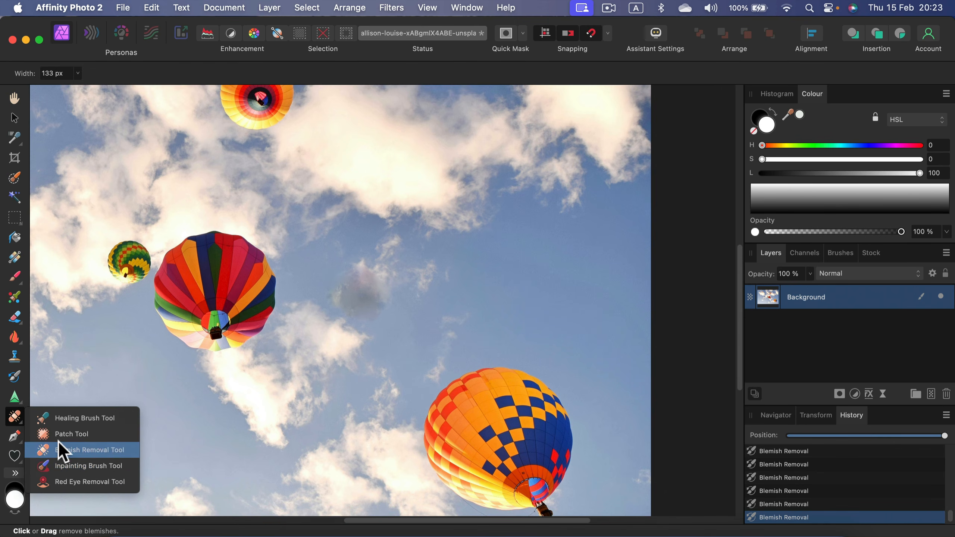
click(104, 433)
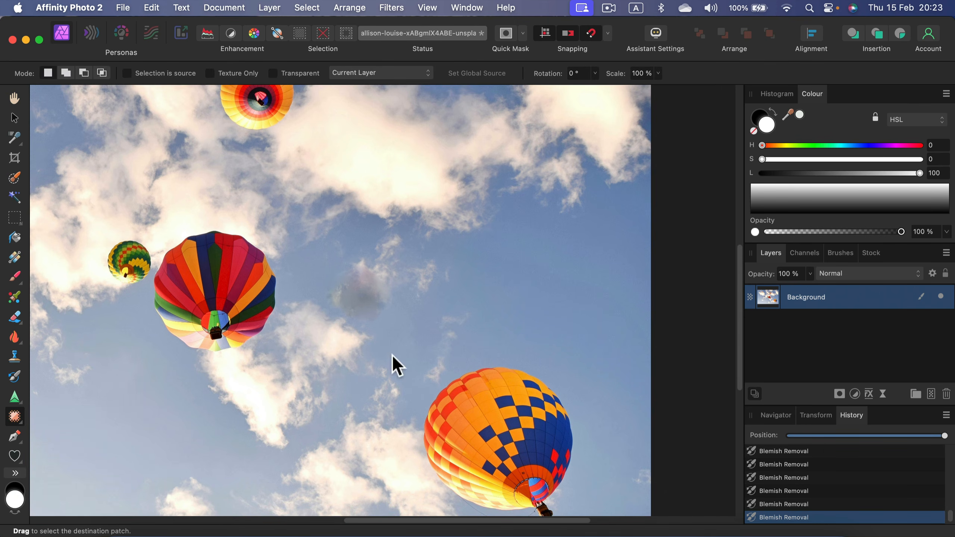
mouse_move(320, 272)
mouse_down()
mouse_move(361, 241)
mouse_move(396, 288)
mouse_move(388, 324)
mouse_move(339, 320)
mouse_up()
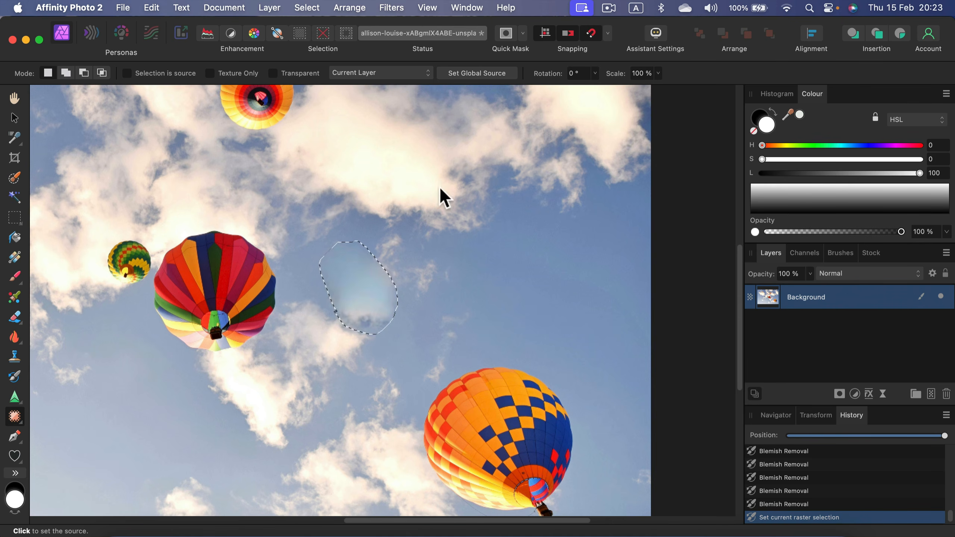
click(524, 284)
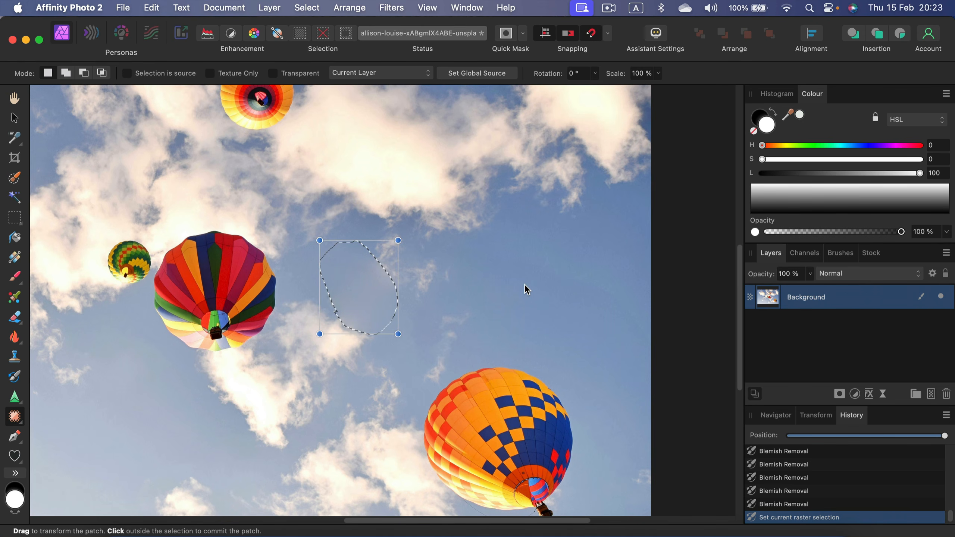
click(524, 284)
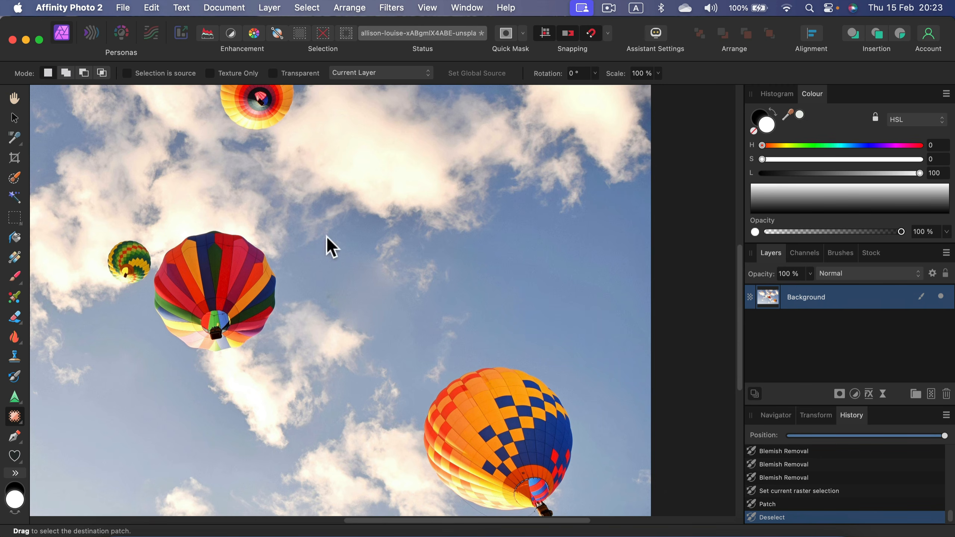
Step: Heal the sky between the two large balloons with the Healing Brush Tool at 236.3 px, sampling clear blue sky as the source
click(14, 416)
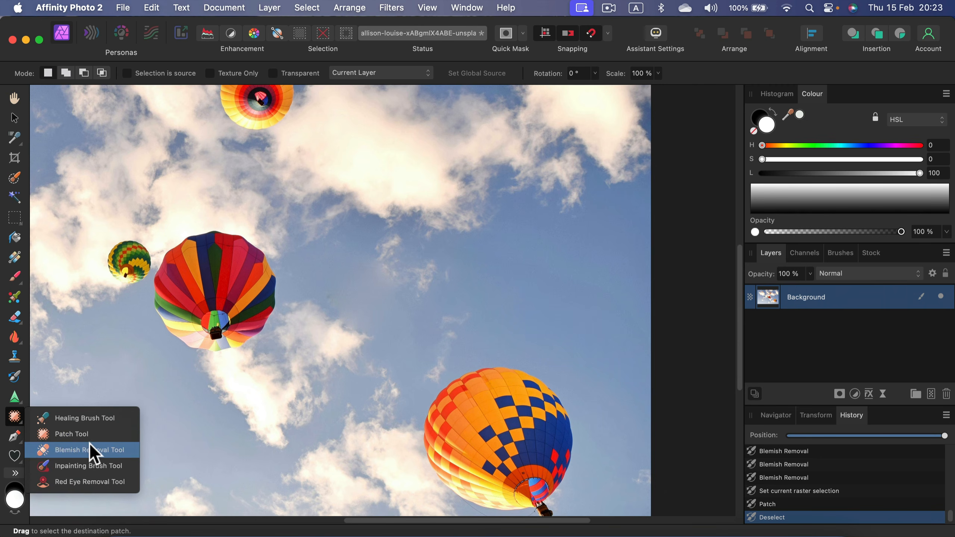
click(112, 418)
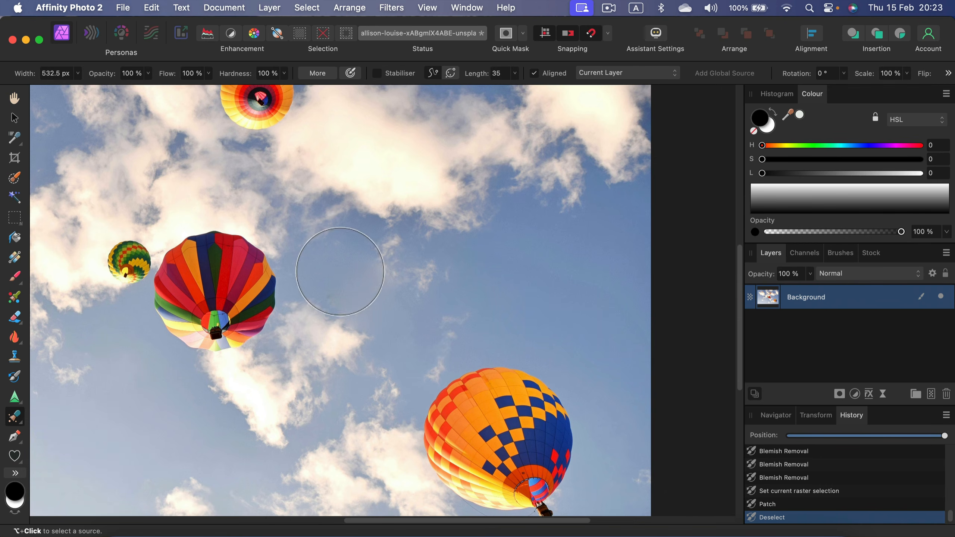
key(bracketleft)
key(bracketleft)
key(bracketleft)
click(424, 273)
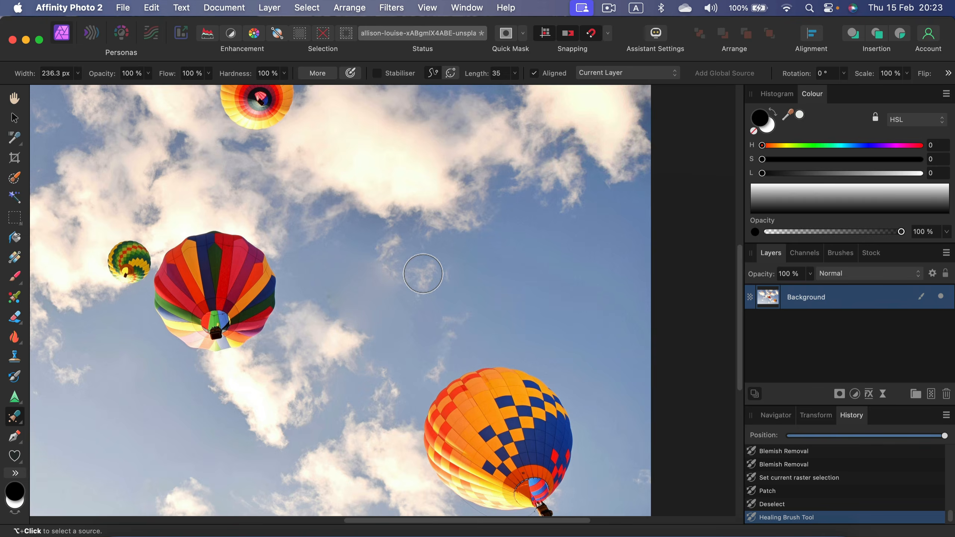
alt+click(523, 272)
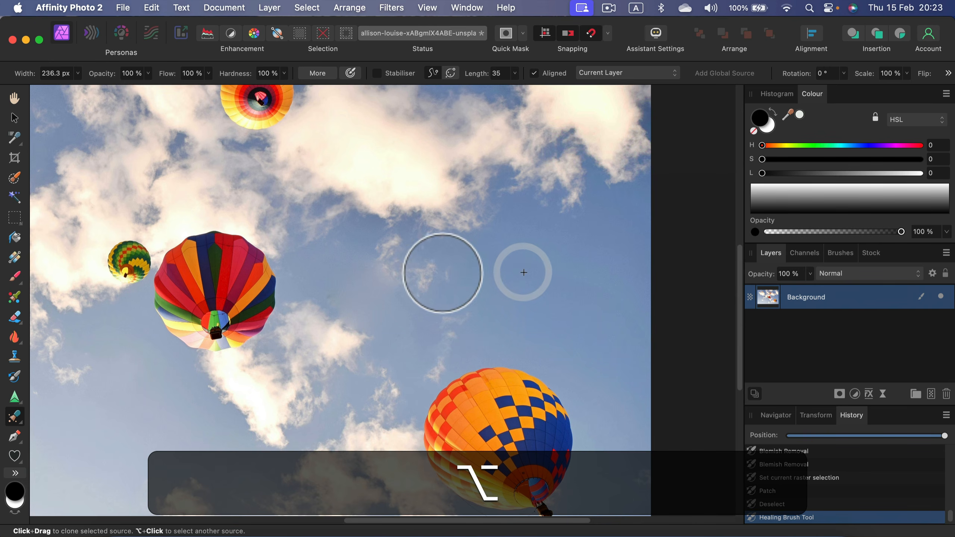
mouse_move(522, 271)
mouse_down()
mouse_move(528, 281)
mouse_move(536, 275)
mouse_up()
mouse_move(438, 276)
mouse_down()
mouse_move(390, 284)
mouse_move(390, 260)
mouse_move(402, 250)
mouse_move(420, 284)
mouse_move(359, 265)
mouse_move(336, 222)
mouse_move(323, 251)
mouse_up()
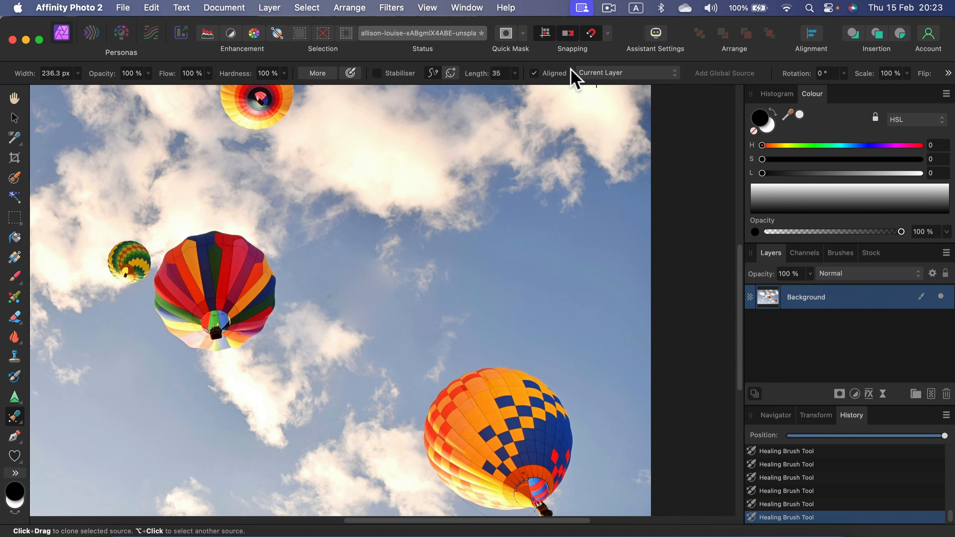
click(596, 74)
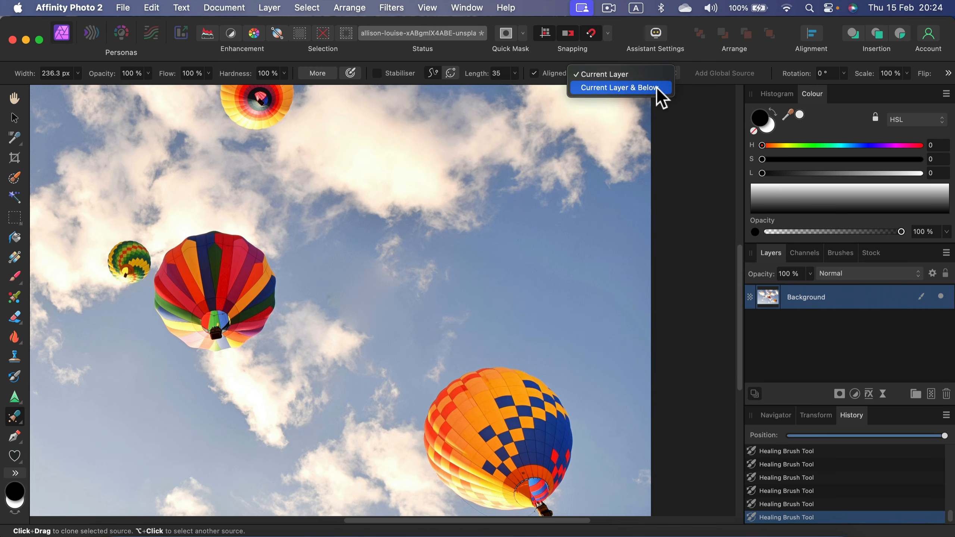
click(693, 63)
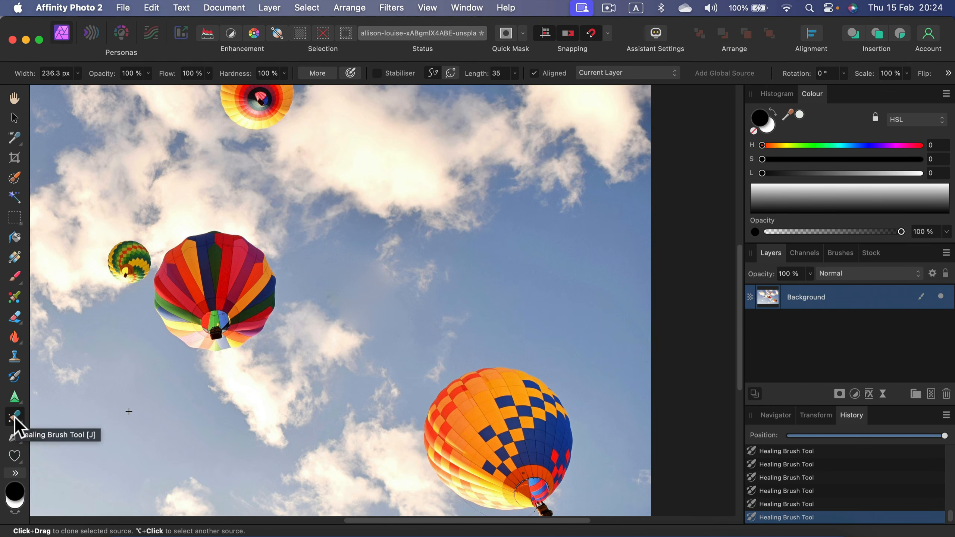
Step: Draw a closed six-point, straight-edged shape with the Pen Tool, overlapping the large multicoloured balloon and the central sky
click(13, 439)
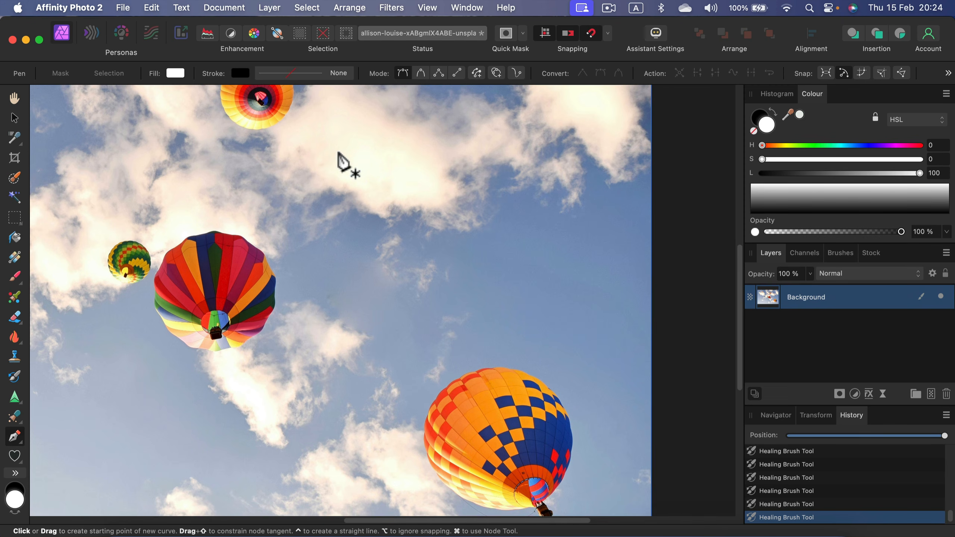
click(242, 139)
click(164, 209)
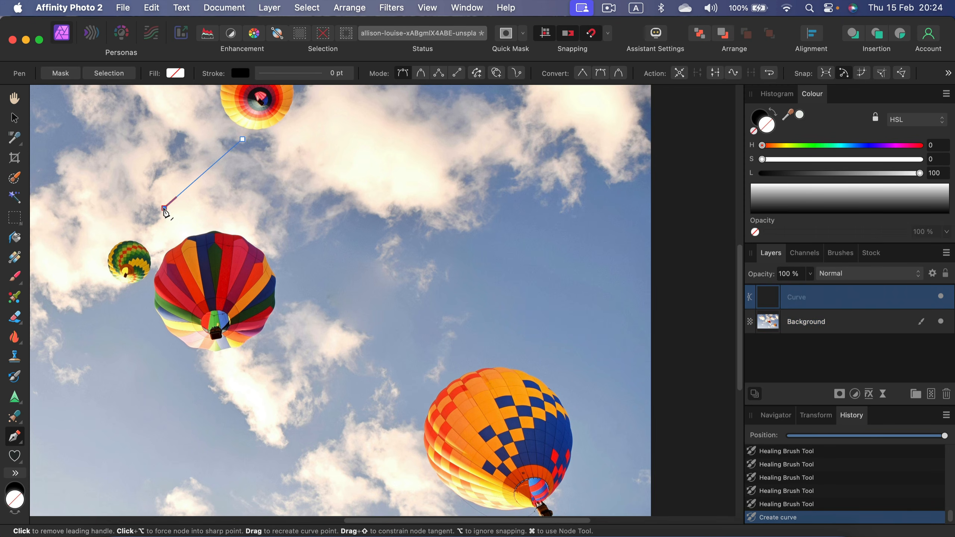
click(293, 344)
click(465, 286)
click(450, 151)
click(315, 148)
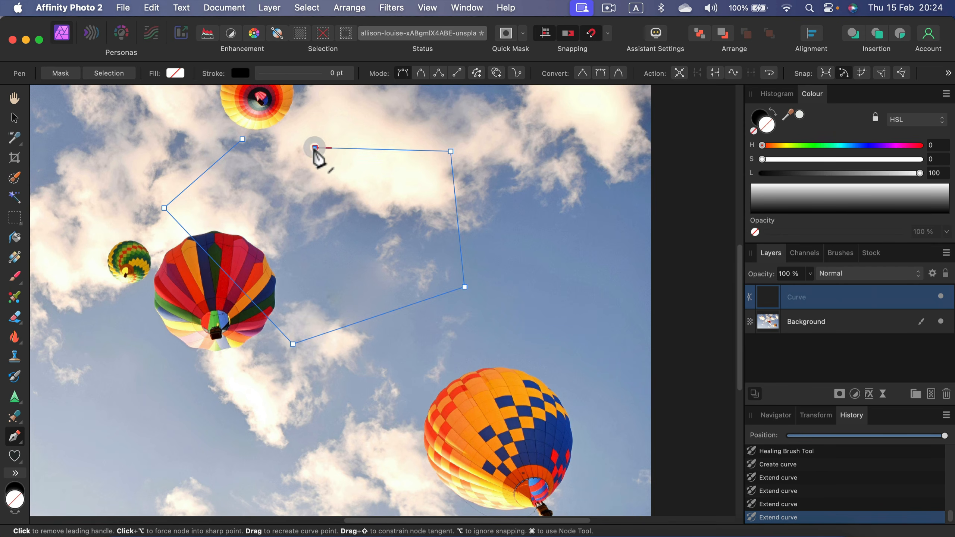
click(242, 139)
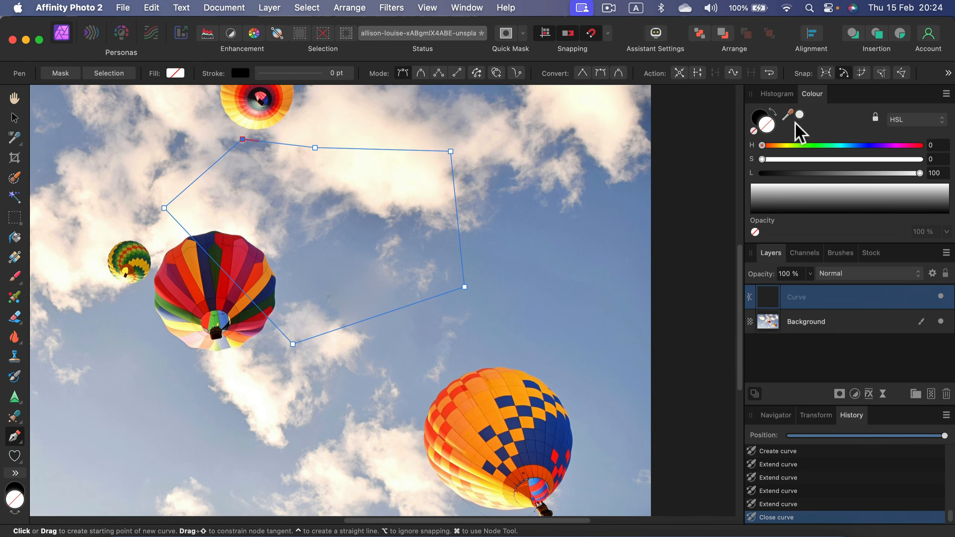
Step: Fill the six-point shape dark green with hue 95, saturation 29 and lightness 28
click(803, 145)
click(807, 159)
click(806, 173)
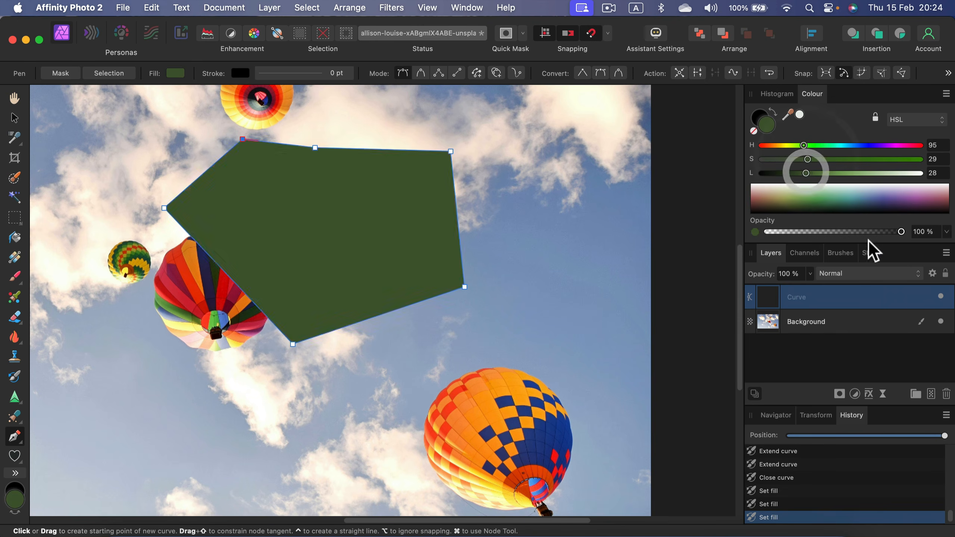
Step: Move the green shape slightly down and recolour its fill to blue 2B37BB
click(17, 119)
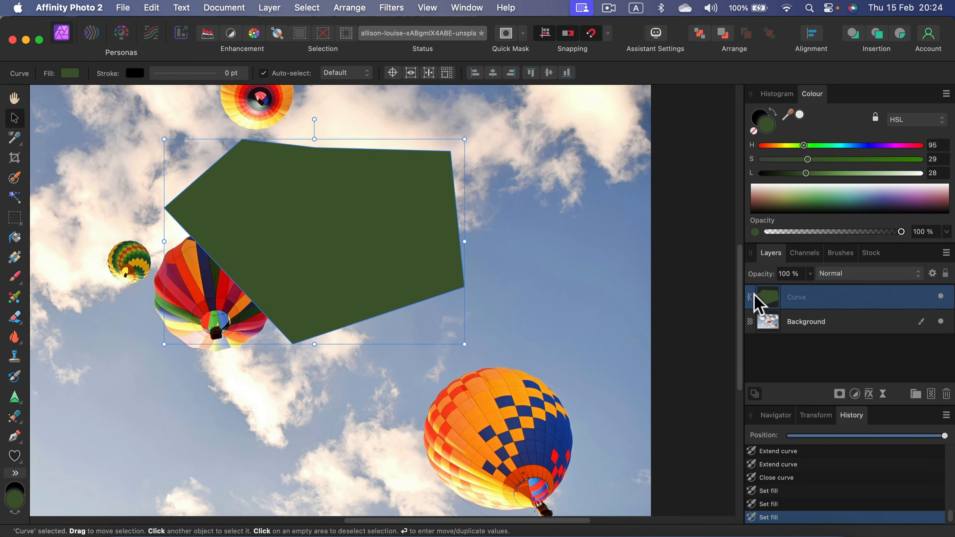
drag(316, 241, 325, 280)
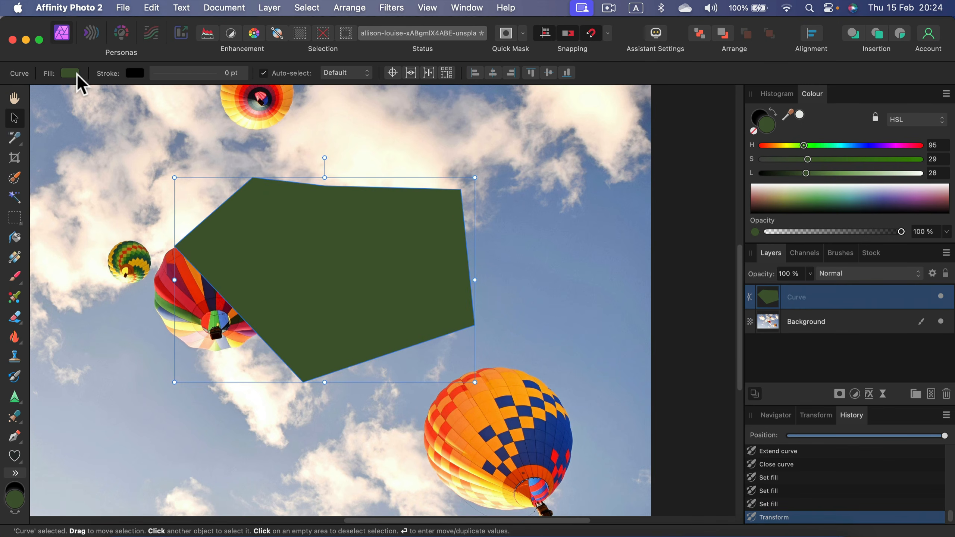
click(74, 73)
click(123, 88)
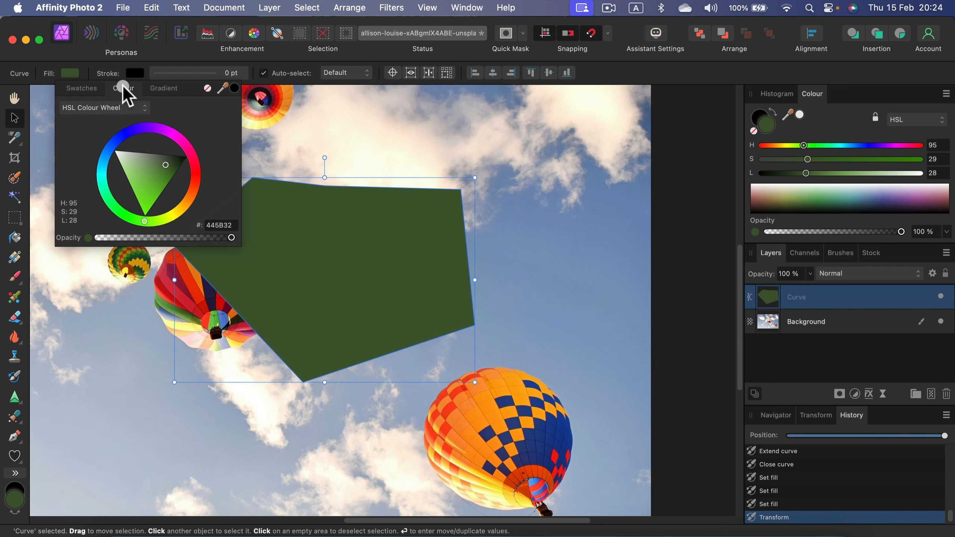
click(121, 135)
click(138, 168)
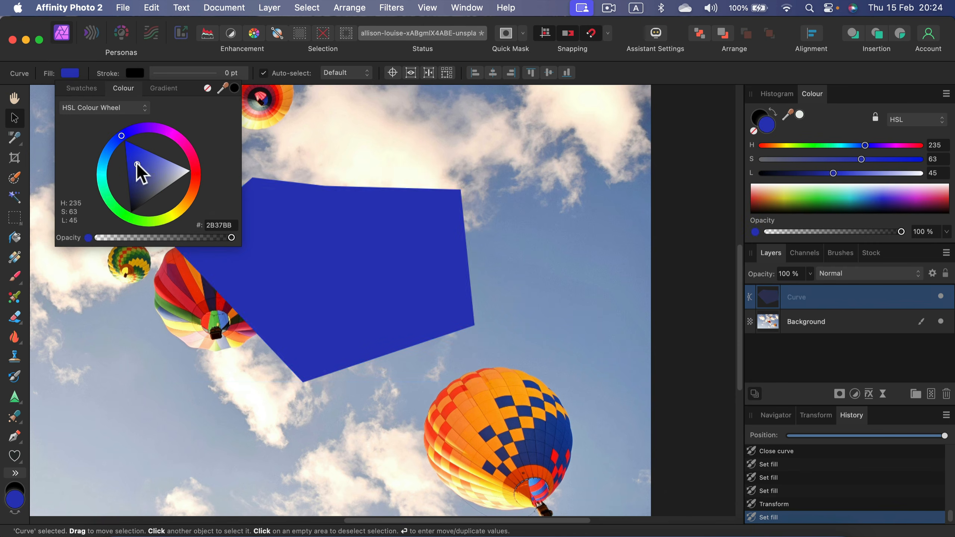
Step: Enlarge the blue shape proportionally and delete it
click(15, 121)
click(319, 241)
drag(476, 384, 551, 468)
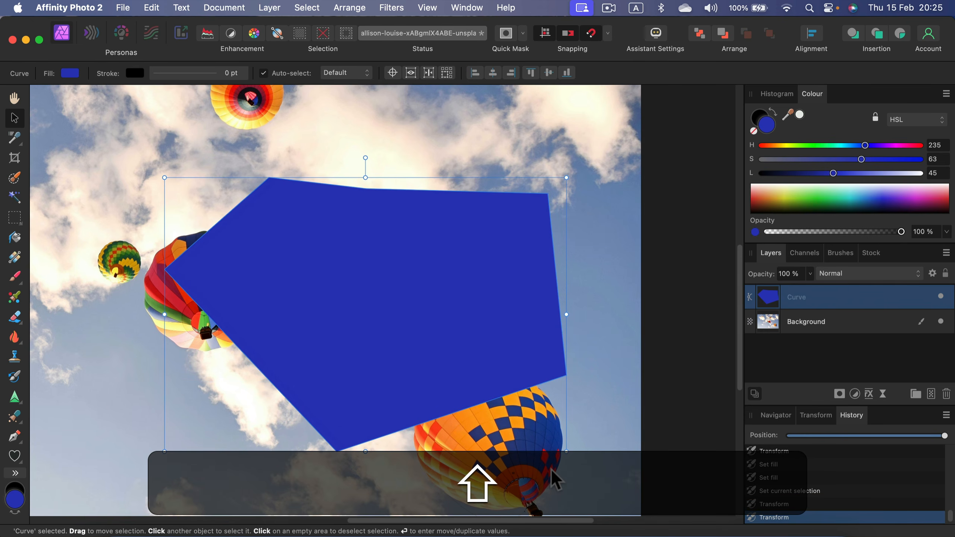
key(BackSpace)
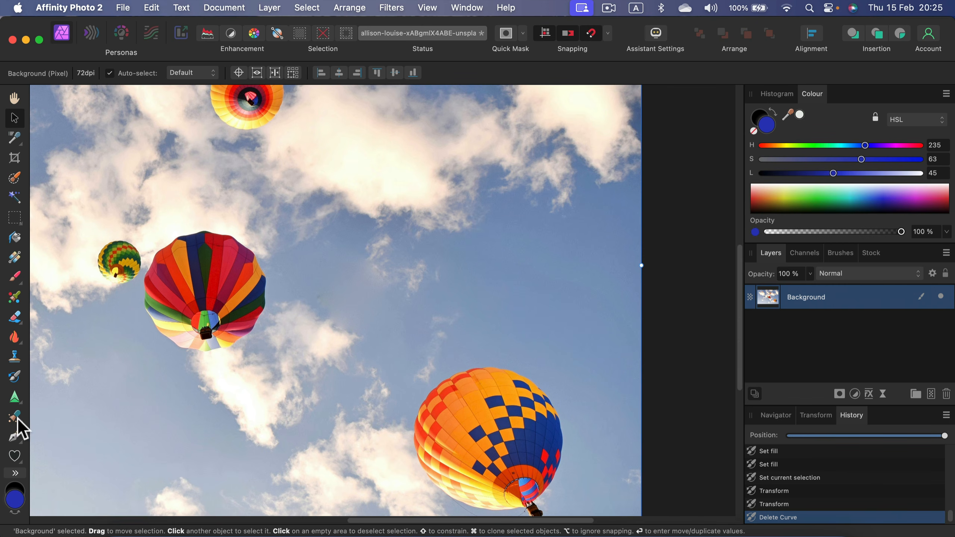
Step: Draw an eight-point, straight-edged shape around the large multicoloured balloon with the Pen Tool and fill it green with hue 159
click(15, 439)
click(127, 120)
click(261, 124)
click(376, 193)
click(373, 300)
click(307, 407)
click(143, 388)
click(85, 245)
click(94, 167)
click(126, 119)
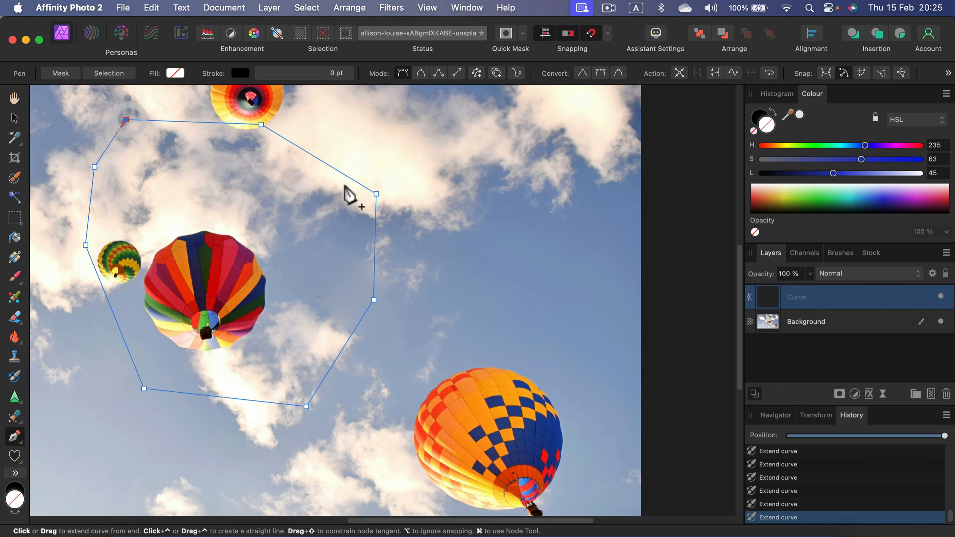
click(831, 146)
Step: Draw a closed five-node curved shape directly above the Background layer, overlapping the green shape's right side, and fill it violet-blue with hue 252
click(872, 326)
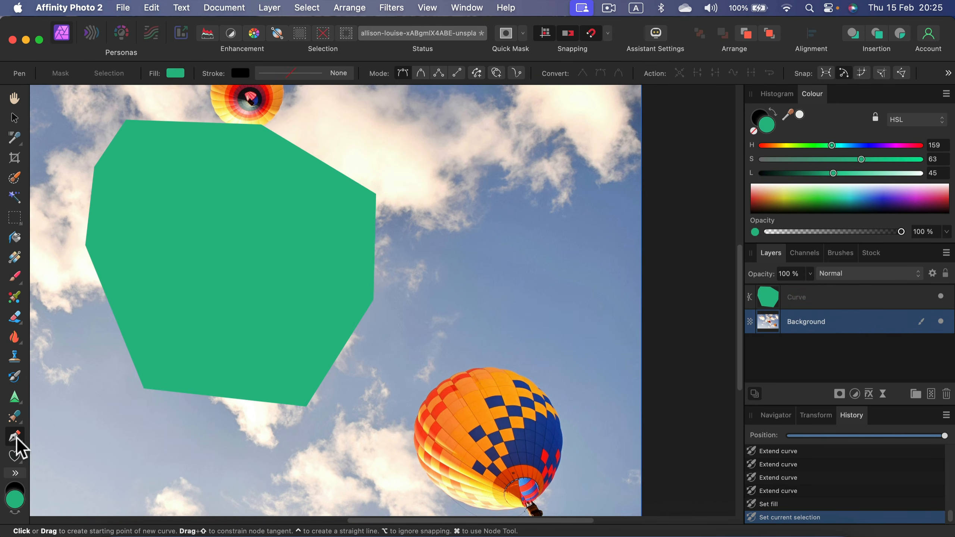
drag(466, 137, 466, 137)
drag(355, 172, 322, 211)
drag(310, 320, 322, 358)
drag(446, 368, 520, 346)
drag(560, 292, 576, 225)
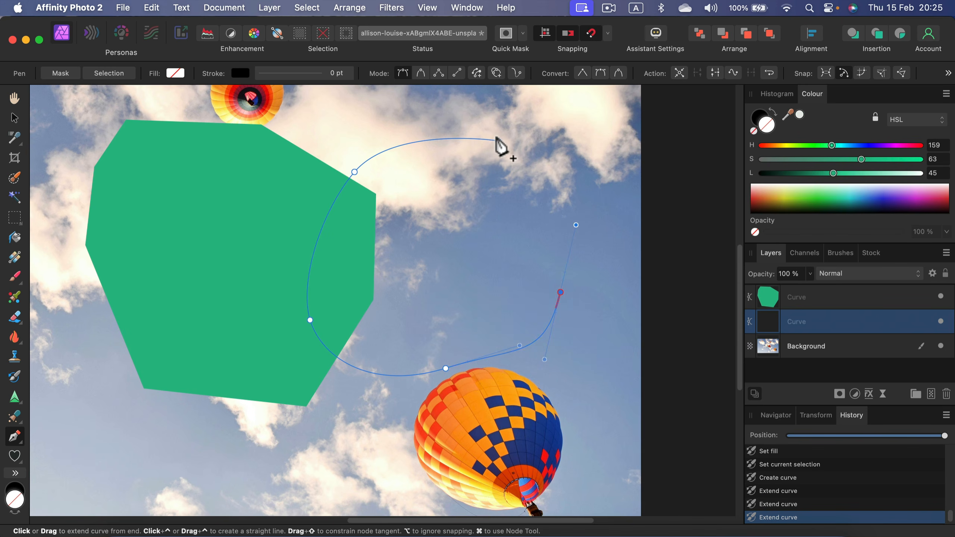
drag(497, 141, 458, 129)
drag(806, 145, 871, 145)
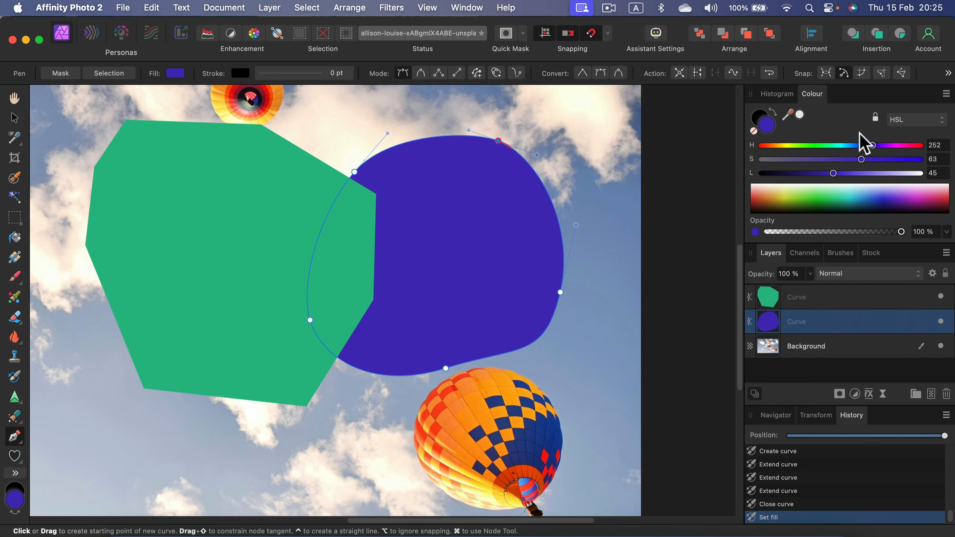
Step: Pull the violet shape's top node down deep into the shape with the Node Tool
click(18, 438)
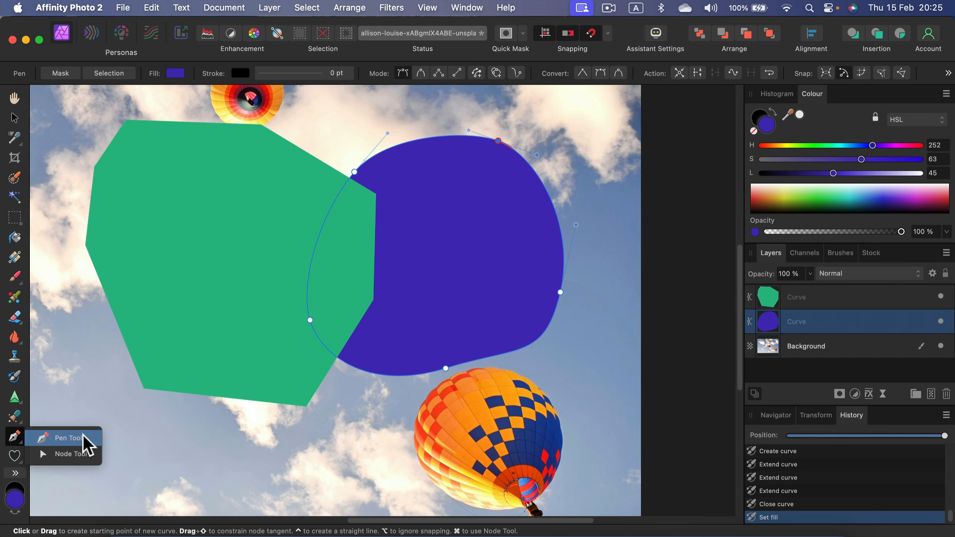
click(63, 454)
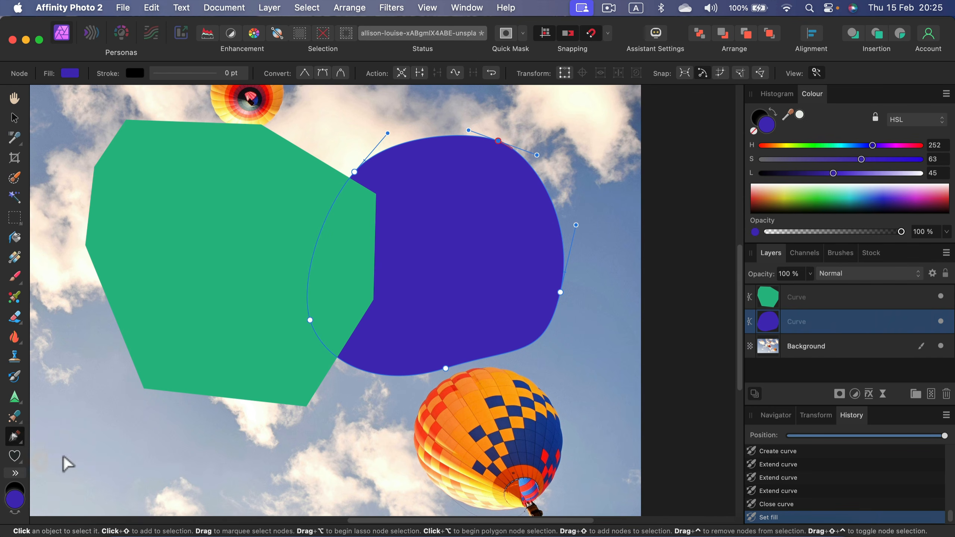
drag(497, 151, 545, 128)
Step: Cut a V-shaped notch into the green shape's top edge by moving and adding nodes, and delete its leftmost node
click(260, 181)
drag(260, 121, 319, 122)
click(203, 120)
drag(203, 121, 214, 229)
click(85, 245)
key(BackSpace)
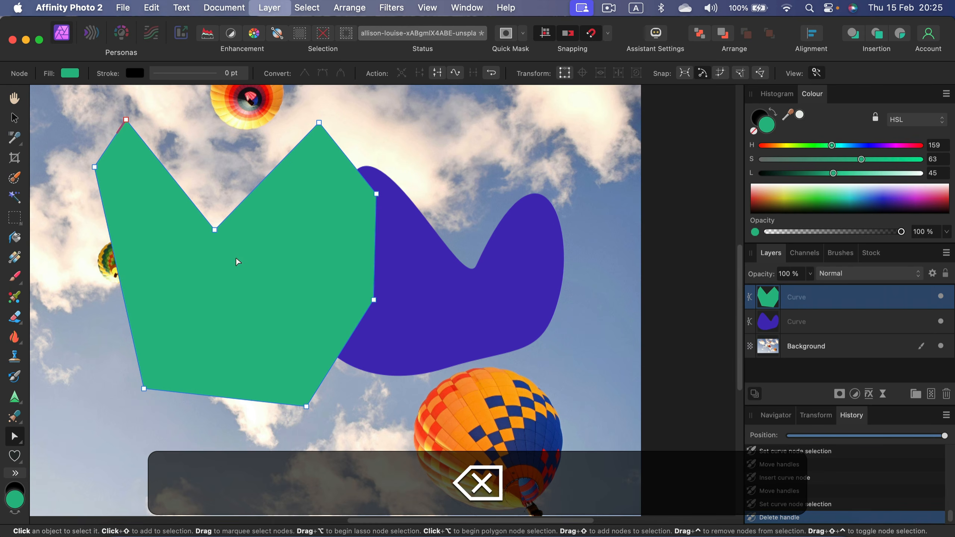
Step: Move and smooth the green shape's lower-left node, and shift the violet shape's right node slightly and convert it to sharp
drag(144, 389, 130, 375)
click(322, 73)
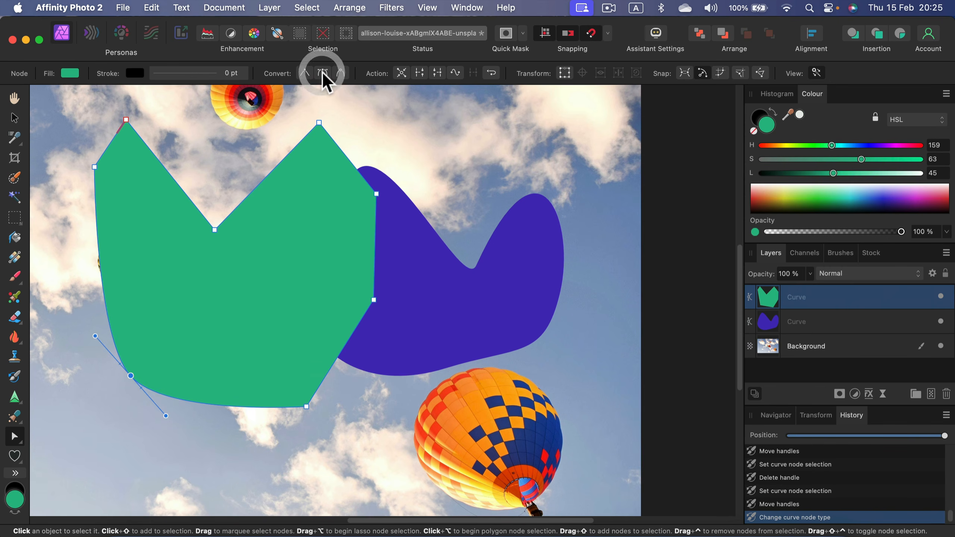
click(520, 274)
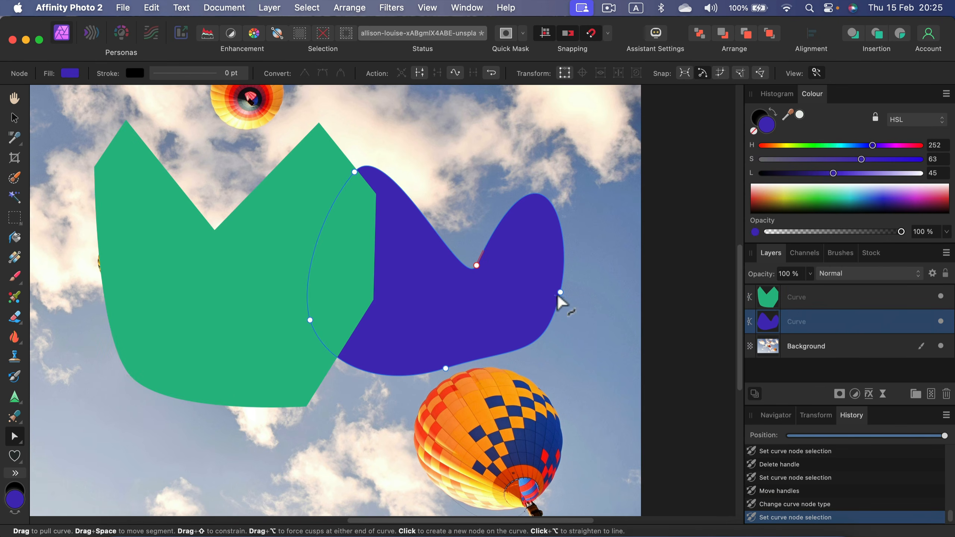
drag(560, 290, 564, 283)
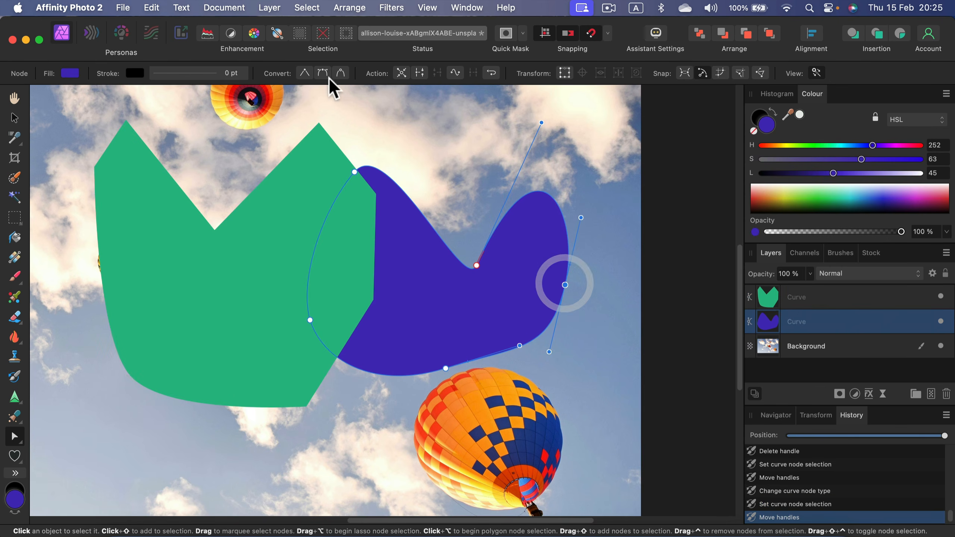
click(305, 72)
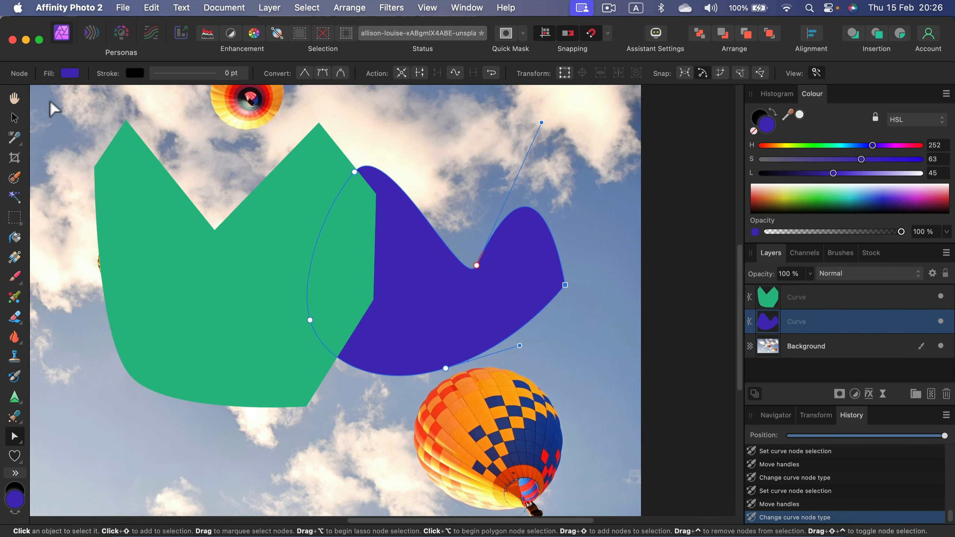
Step: Delete the green and violet shapes, leaving only the Background layer
click(15, 118)
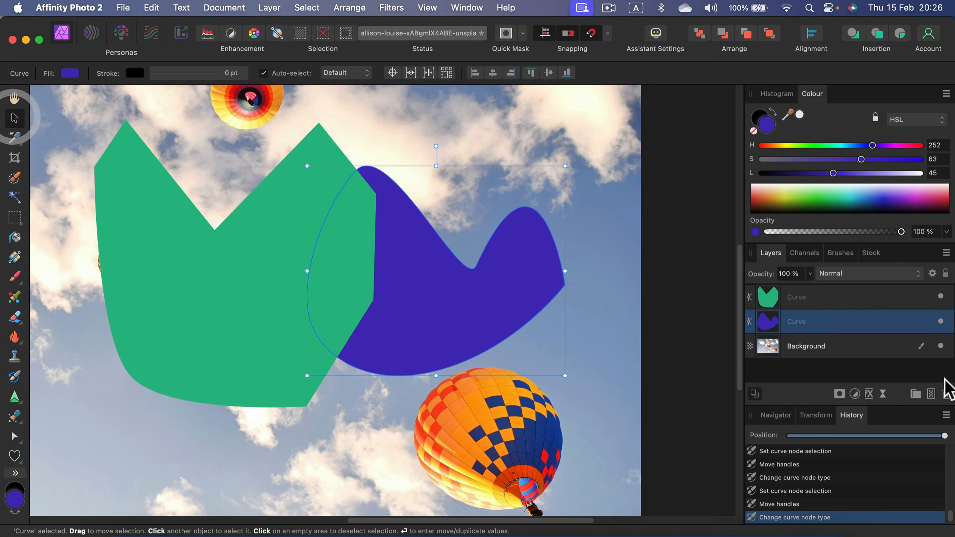
click(865, 298)
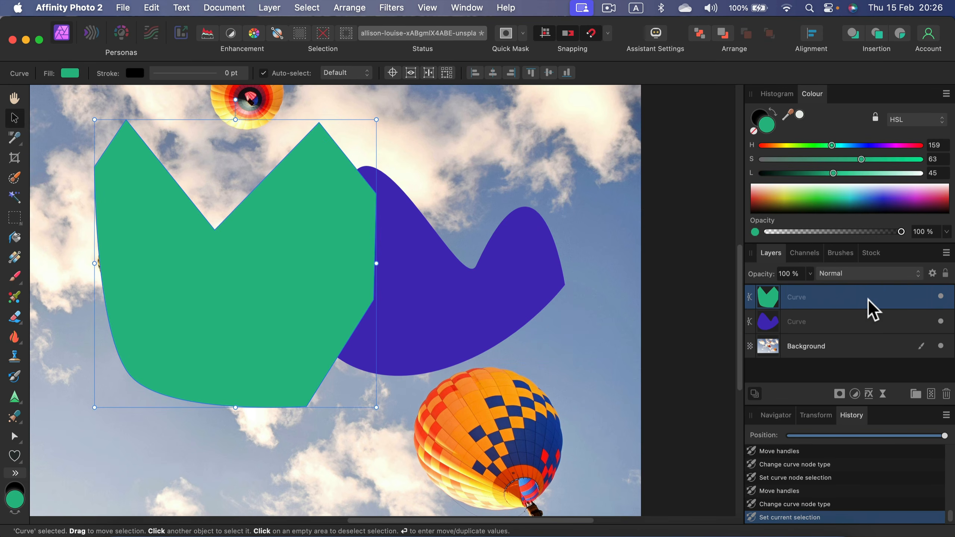
key(BackSpace)
key(BackSpace)
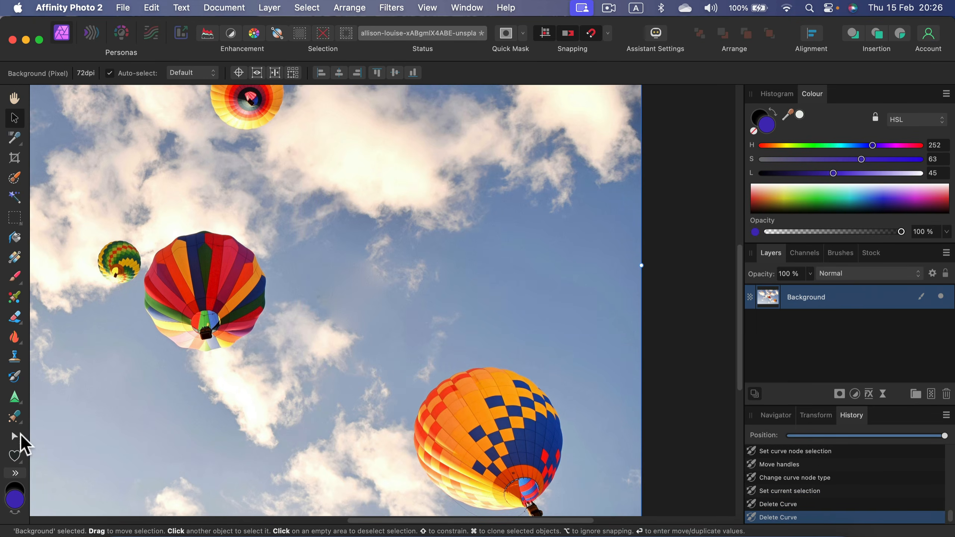
Step: Draw an equally proportioned 12-bubble cloud shape over the large multicoloured balloon with the Cloud Tool
click(16, 460)
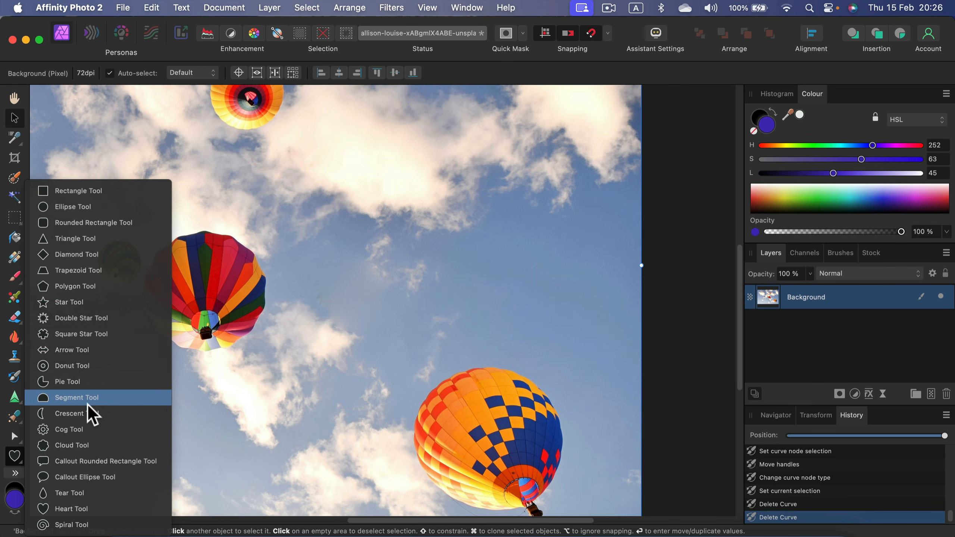
click(88, 447)
drag(109, 170, 406, 367)
key(shift)
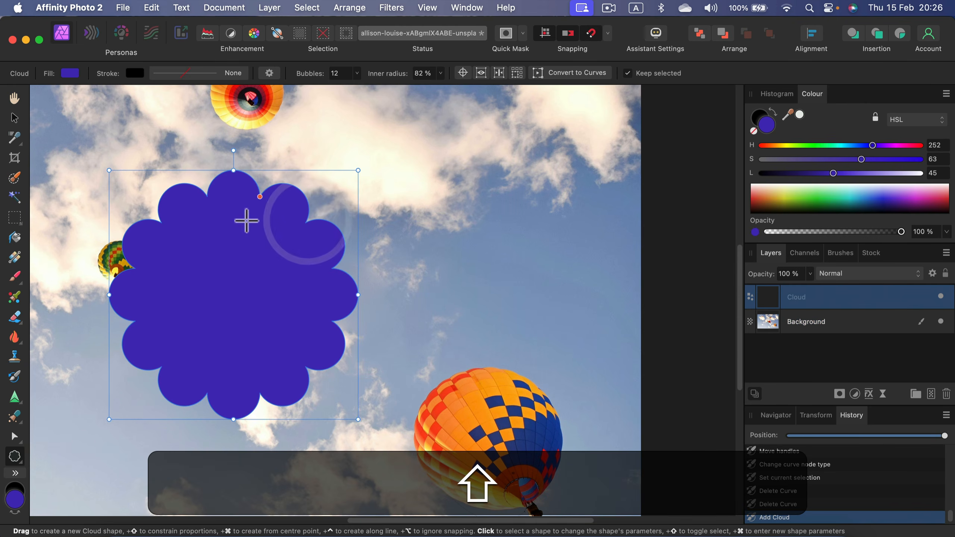
Step: Set the cloud shape to 9 bubbles with an inner radius of 38 %
drag(259, 195, 245, 253)
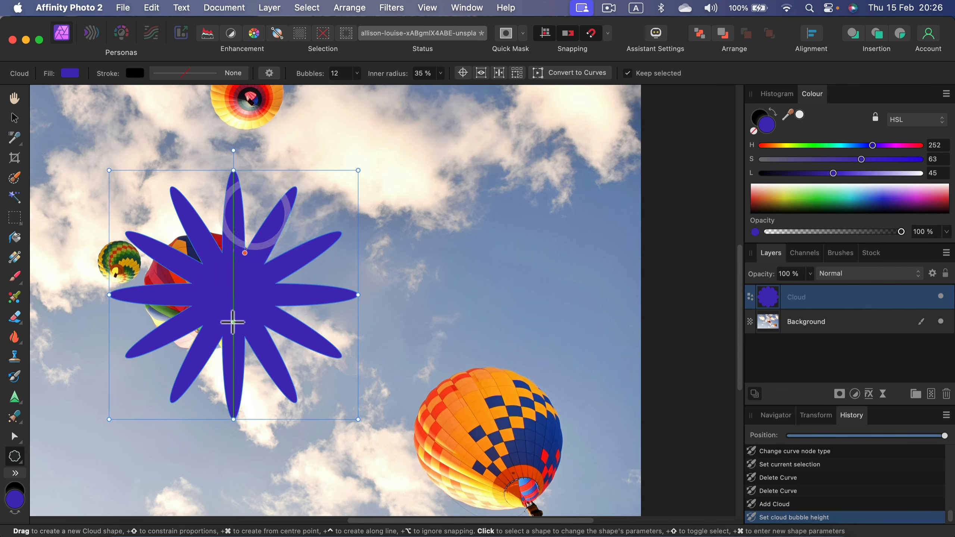
click(356, 73)
mouse_move(357, 88)
mouse_down()
mouse_move(409, 90)
mouse_move(335, 87)
mouse_move(348, 91)
mouse_up()
click(438, 73)
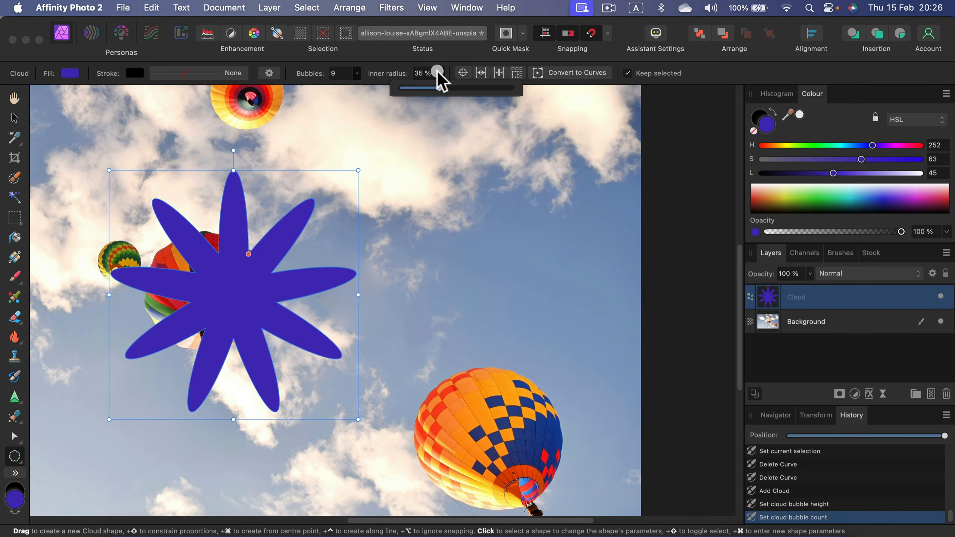
mouse_move(440, 88)
mouse_down()
mouse_move(486, 91)
mouse_move(443, 89)
mouse_up()
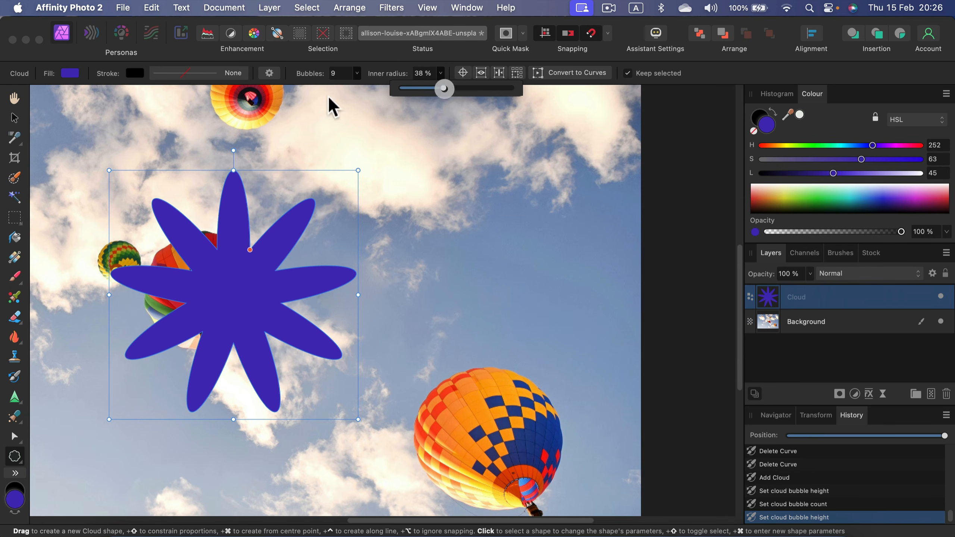
Step: Convert the cloud to curves and move its upper-right notch node outward and the top petal's tip to the left
click(14, 117)
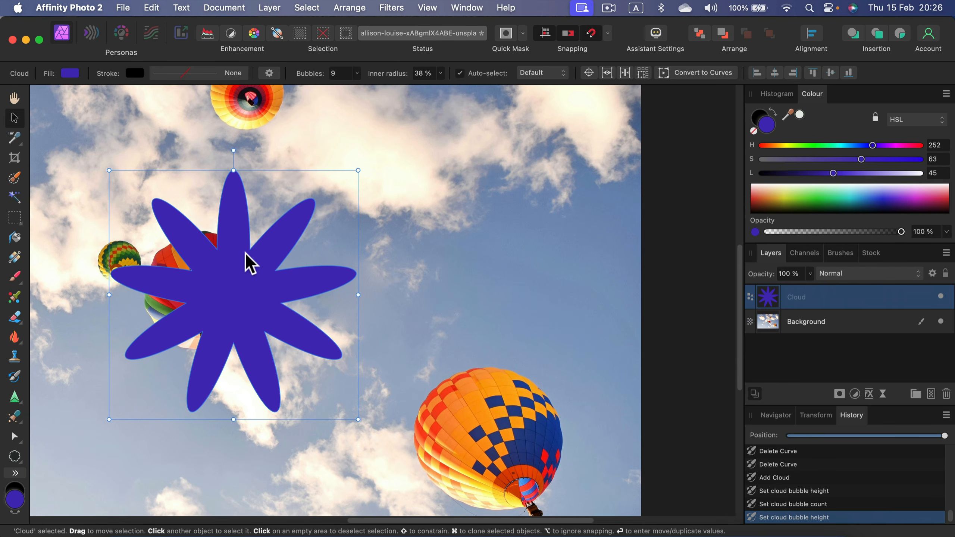
click(725, 74)
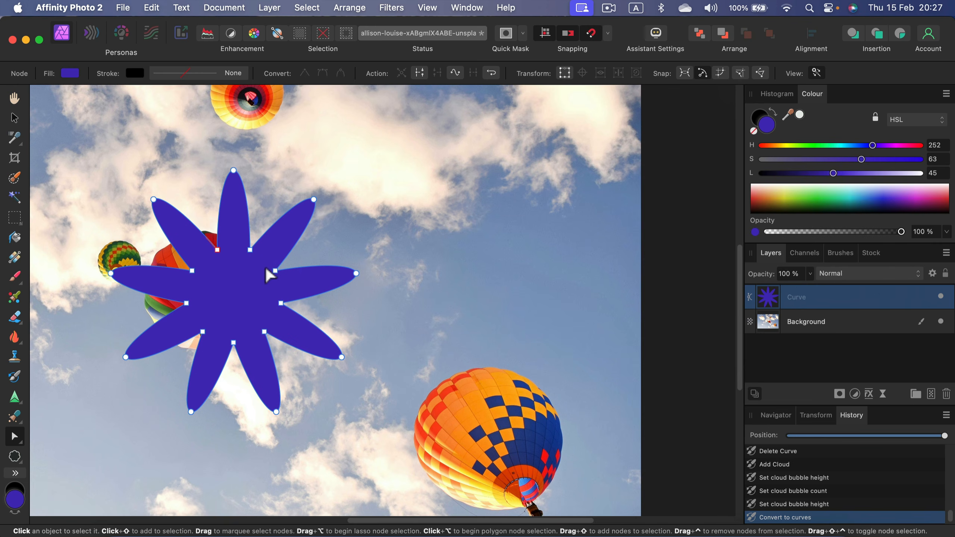
drag(277, 273, 322, 241)
drag(234, 171, 201, 176)
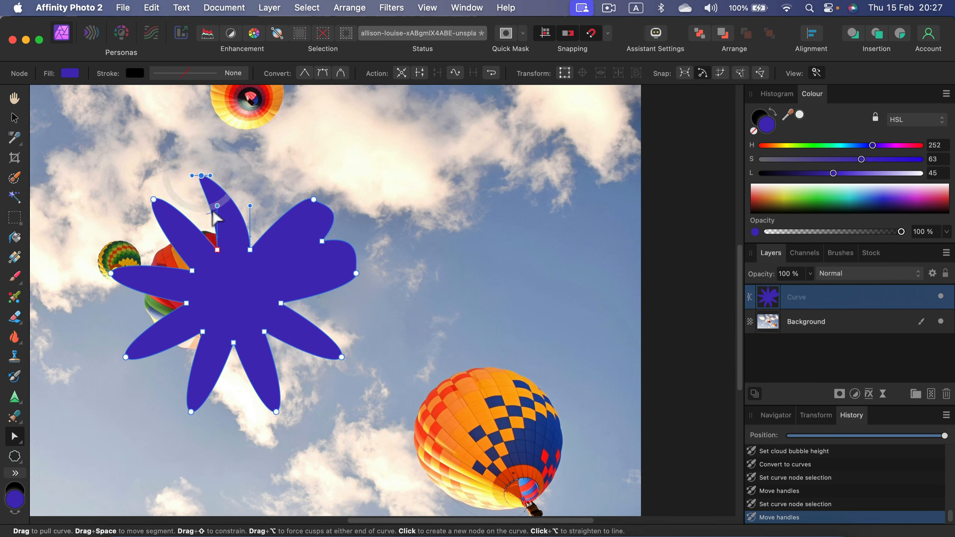
Step: Widen the flower's top petal by adjusting the curve handles of the notch nodes on both sides of it
click(197, 196)
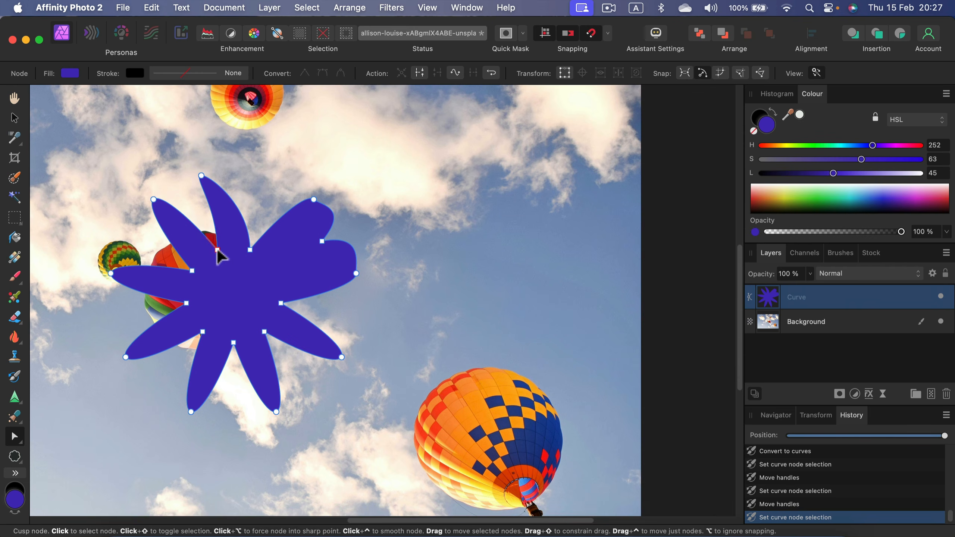
click(216, 250)
drag(192, 204, 186, 202)
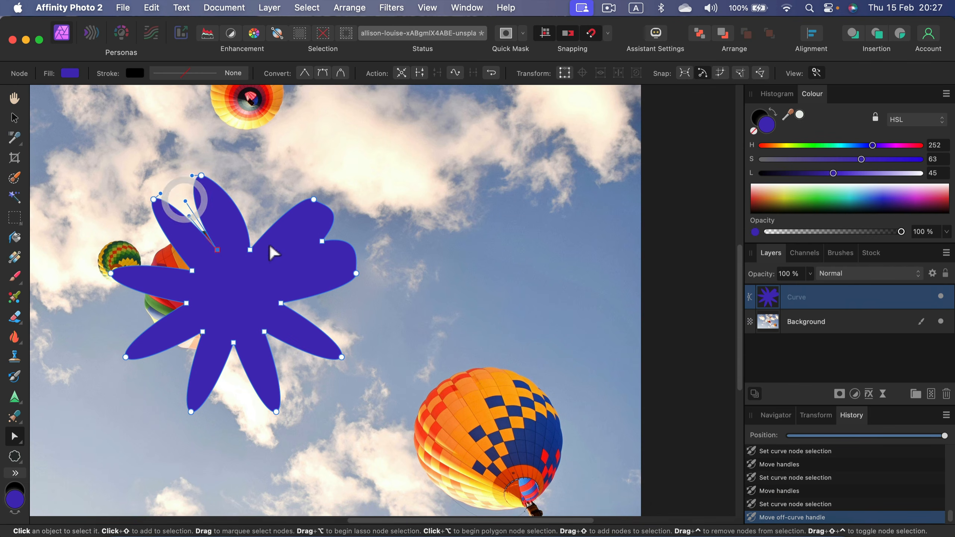
click(250, 250)
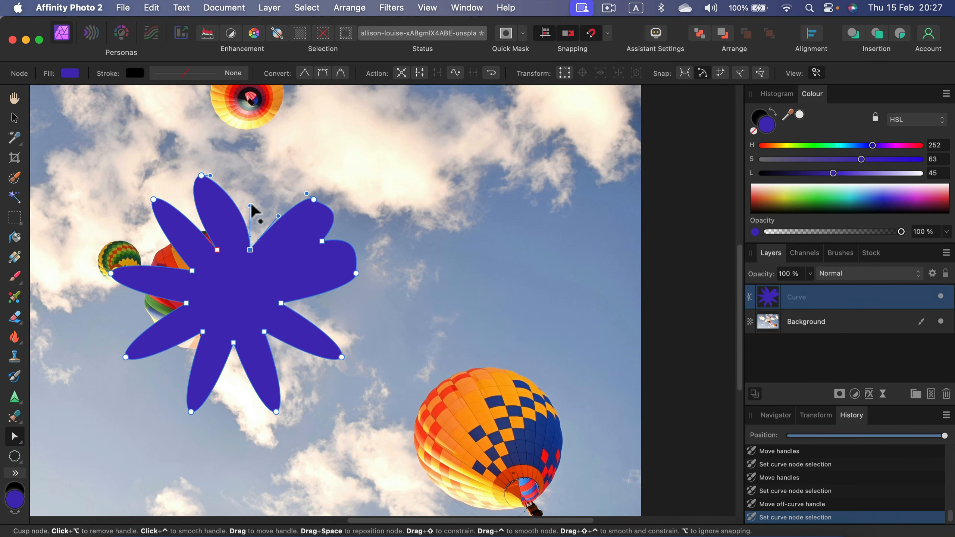
drag(301, 184, 305, 166)
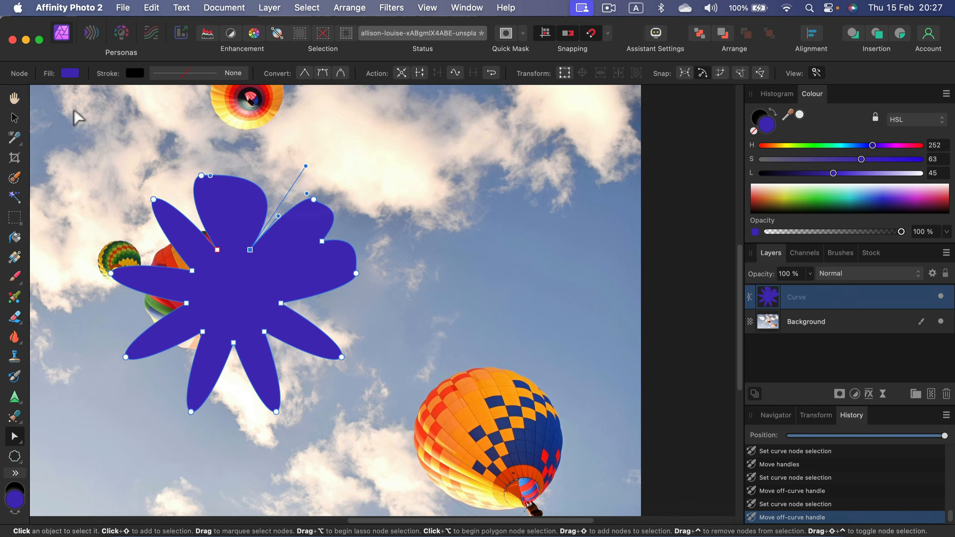
Step: Delete the reshaped flower curve from the photo
click(15, 118)
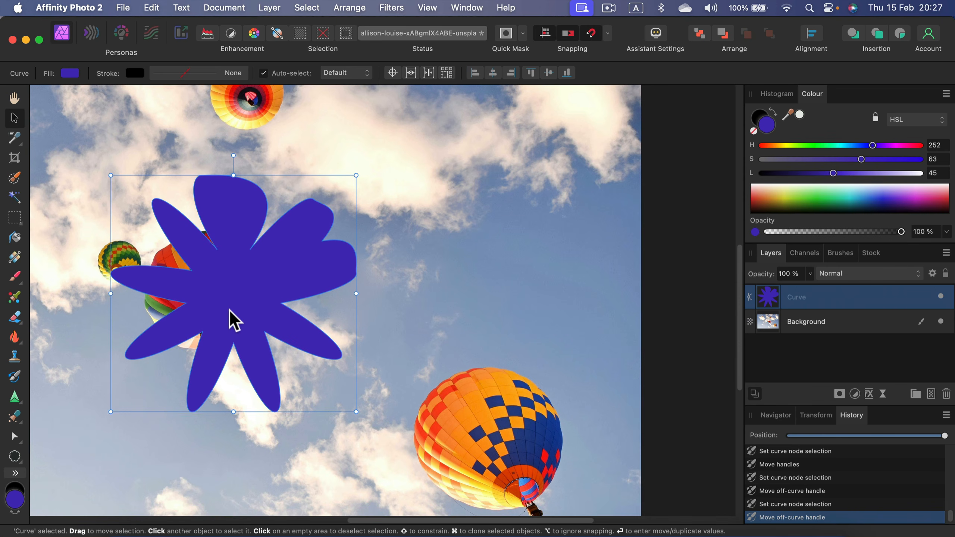
key(BackSpace)
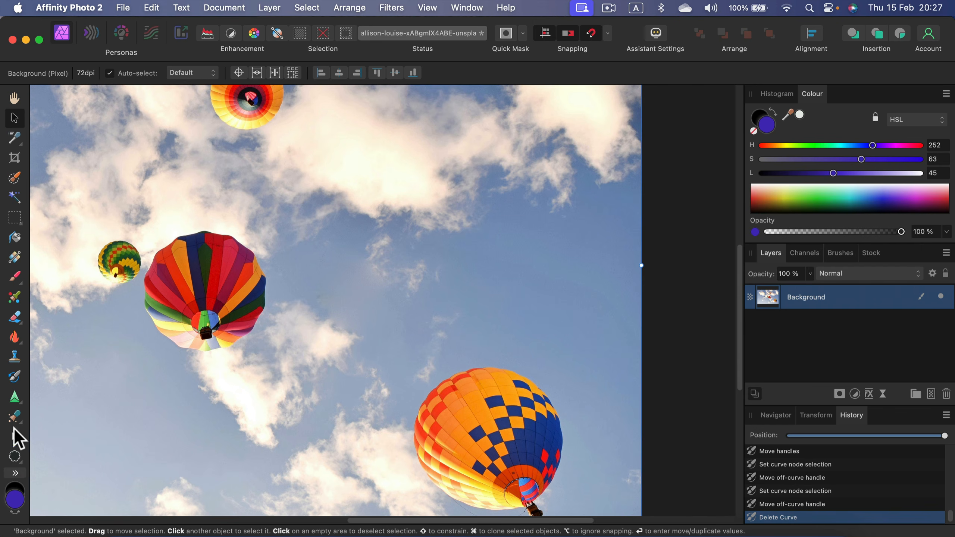
click(14, 473)
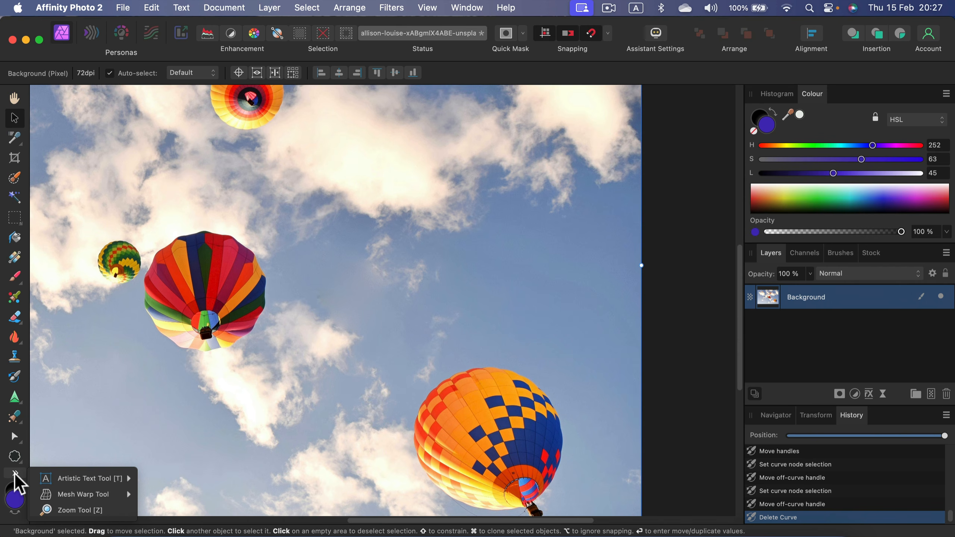
mouse_move(90, 483)
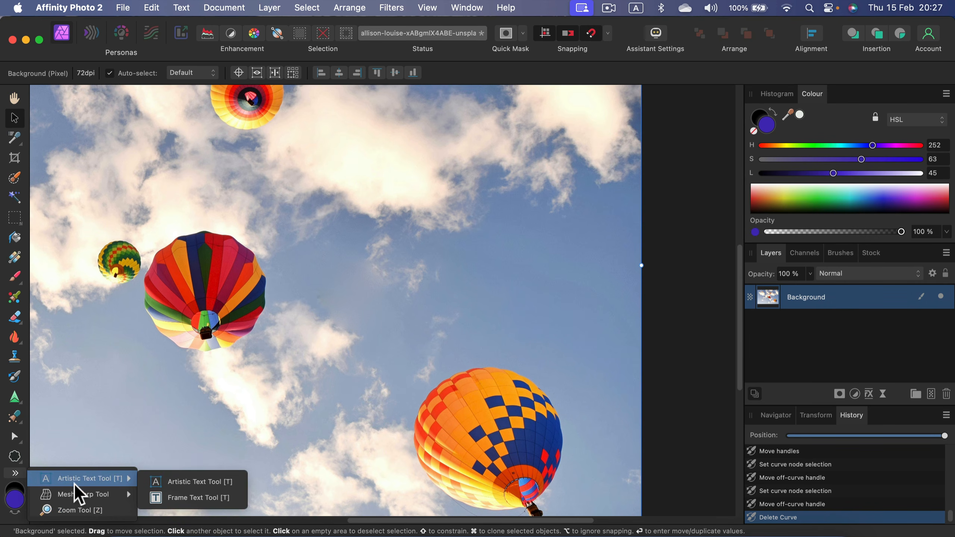
click(13, 457)
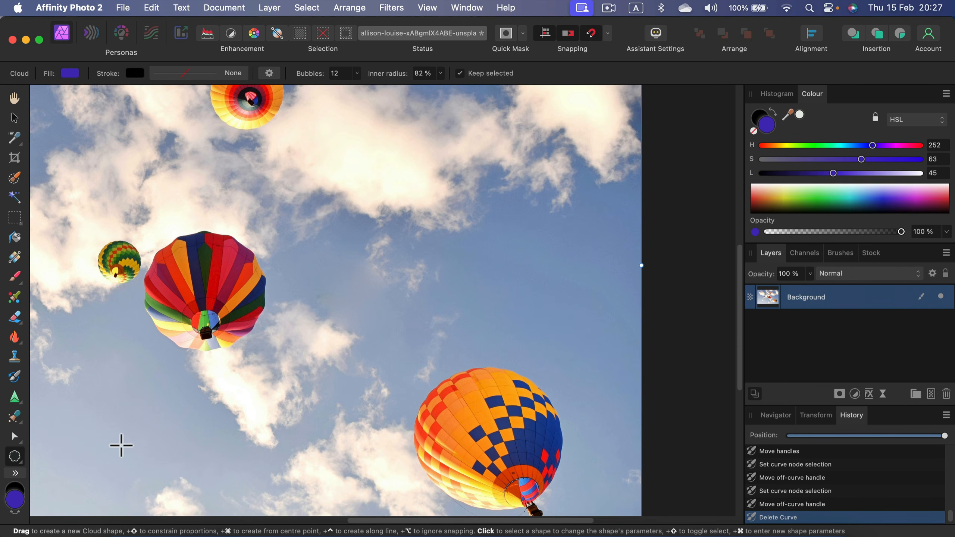
click(14, 119)
Step: Open the customisation of the tools and set the number of columns to 2
click(422, 11)
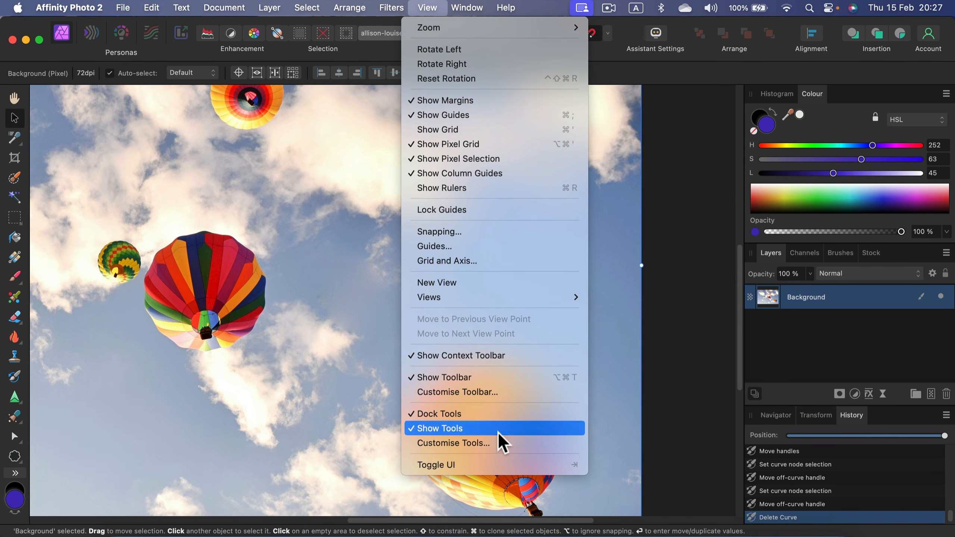
click(458, 443)
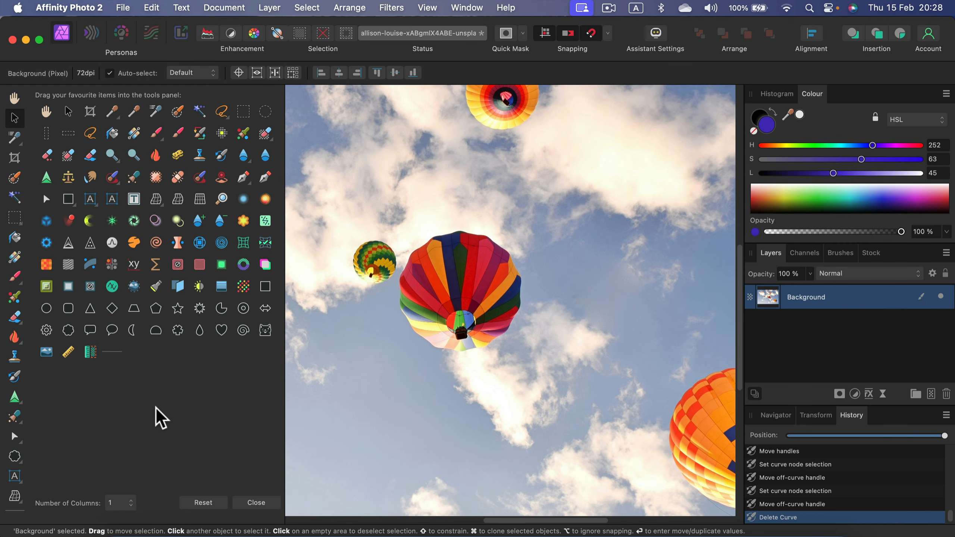
click(132, 504)
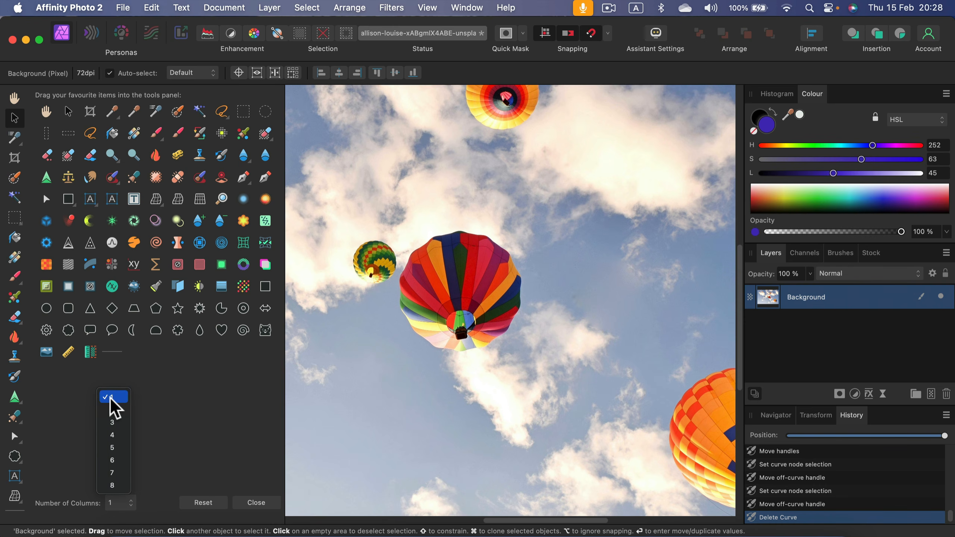
click(115, 411)
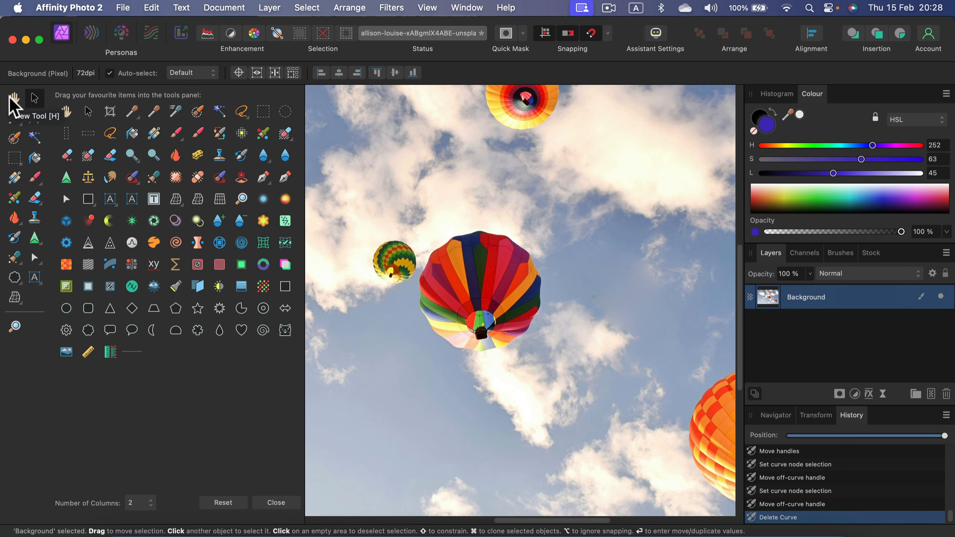
Step: Remove the View Tool from the tools and insert a separator above the Node Tool
drag(8, 100, 194, 372)
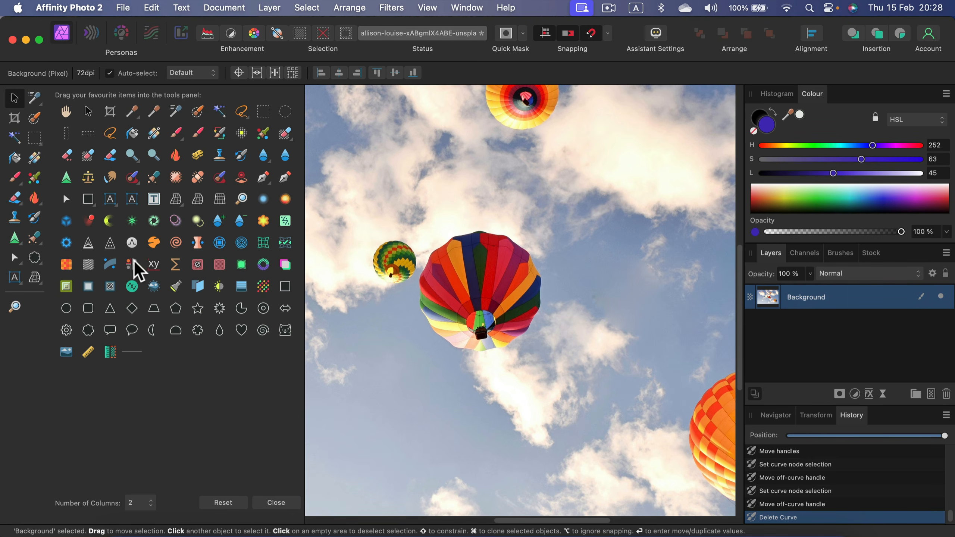
drag(99, 272, 17, 268)
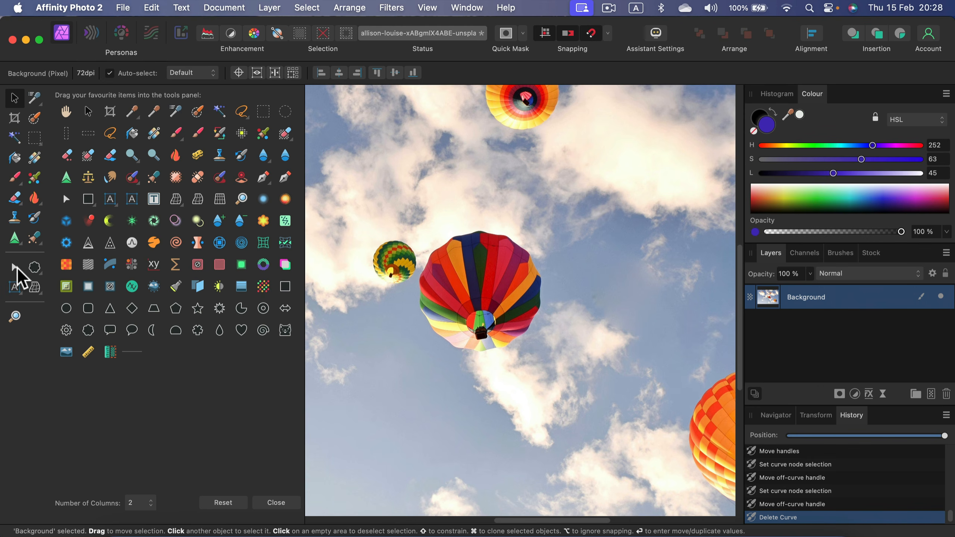
Step: Add the Pen Tool directly below the new separator and remove the Node Tool from the tools
drag(280, 179, 16, 268)
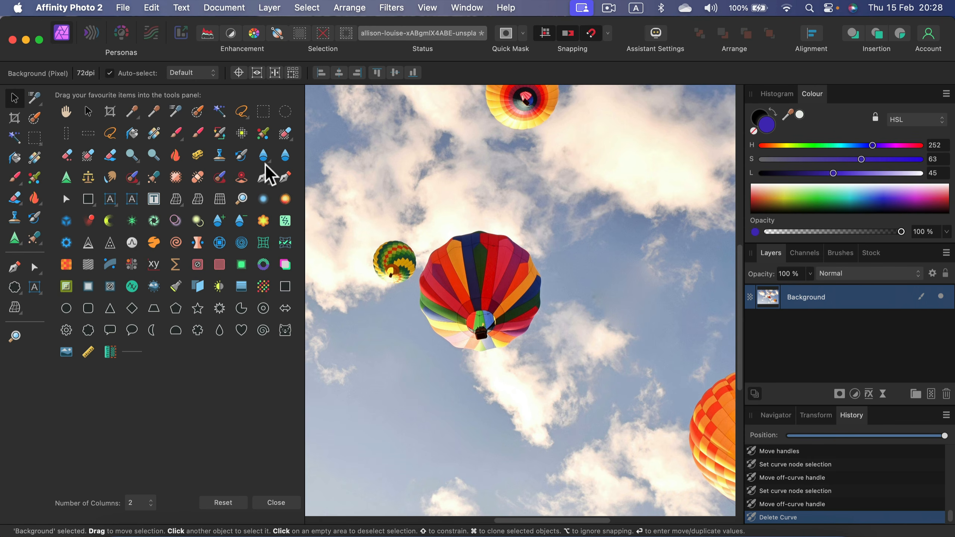
drag(35, 268, 153, 303)
drag(196, 366, 198, 369)
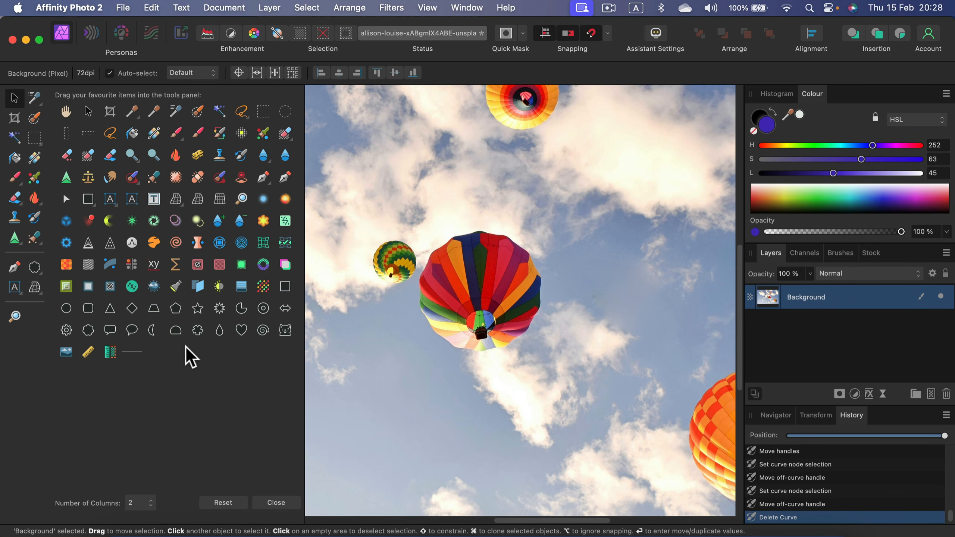
Step: Add the Node Tool beside the Pen Tool and the Ellipse Tool beside the Mesh Warp Tool, and finish customising the tools
drag(66, 198, 35, 268)
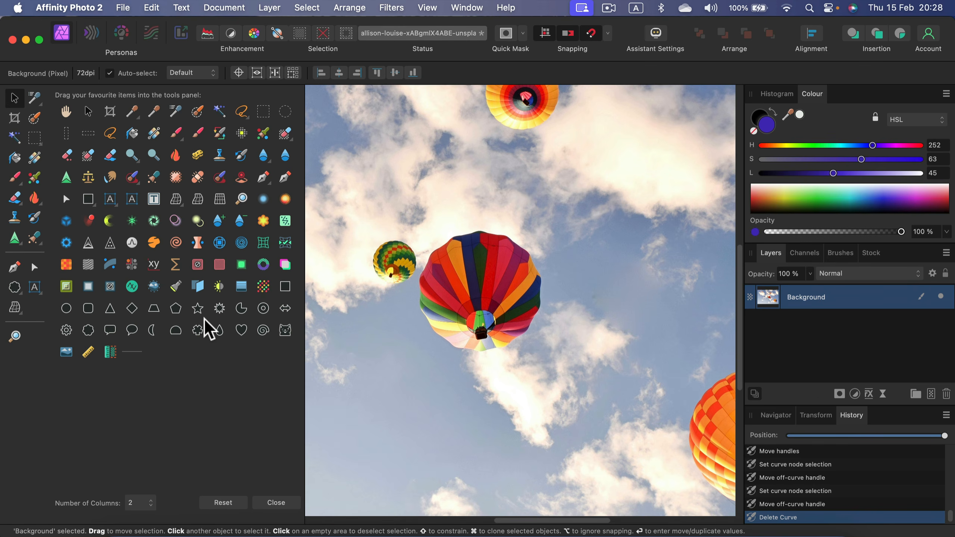
drag(131, 312, 55, 313)
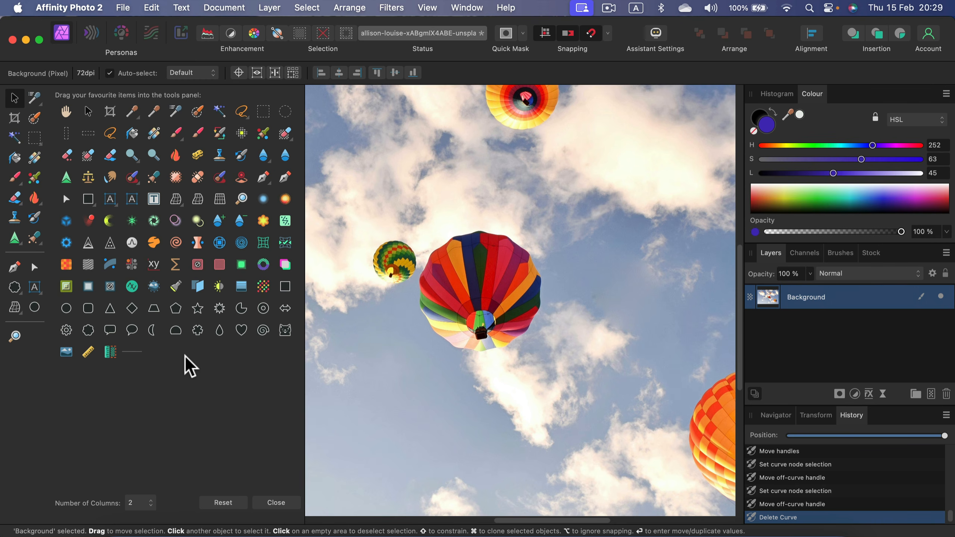
click(294, 503)
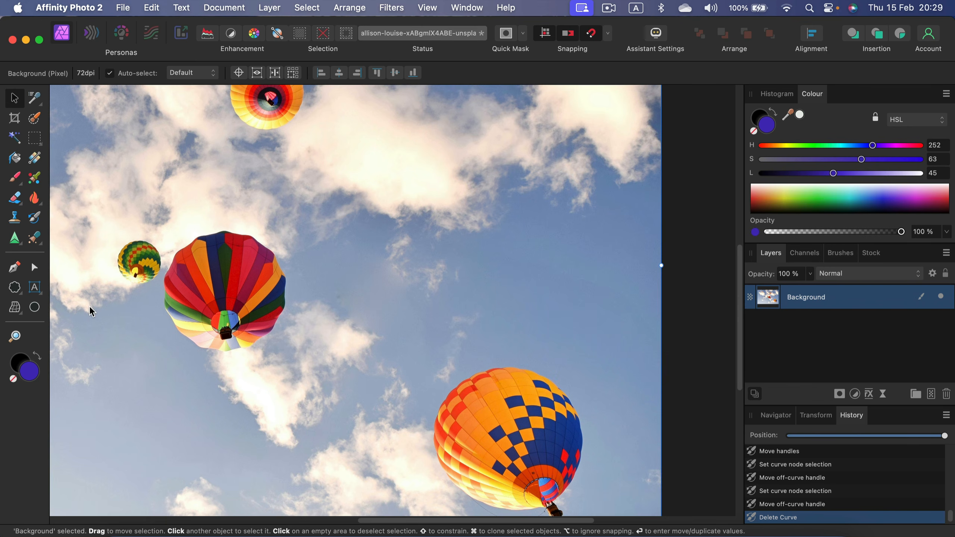
Step: Add the artistic text "dsadasdasd" above the multicoloured balloon and enlarge it to about 426 pt
click(45, 297)
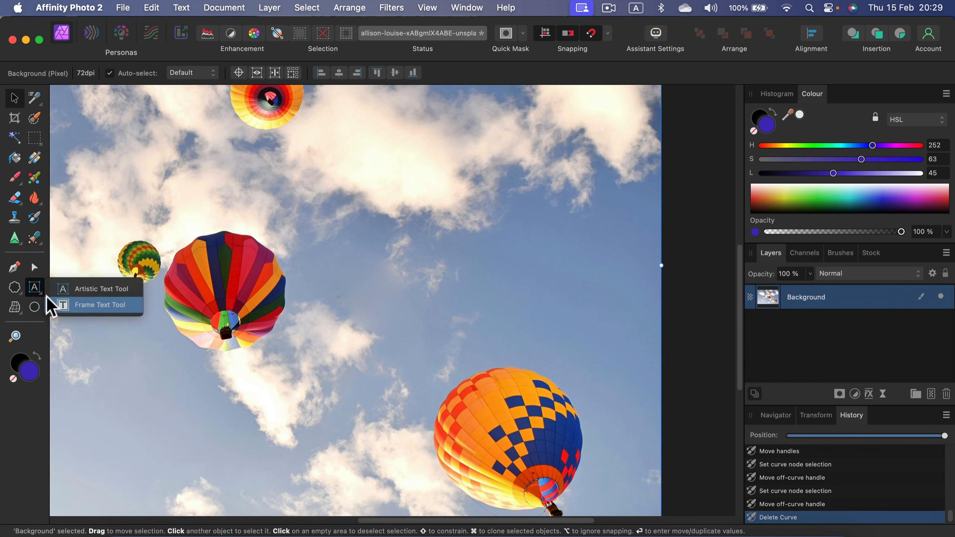
click(57, 290)
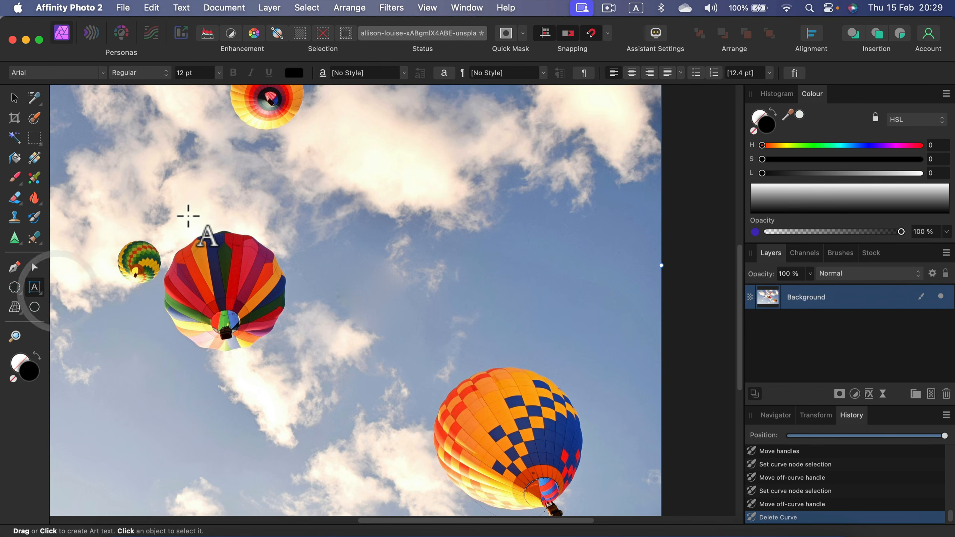
click(188, 216)
text(dsadasdasd)
drag(198, 217, 549, 376)
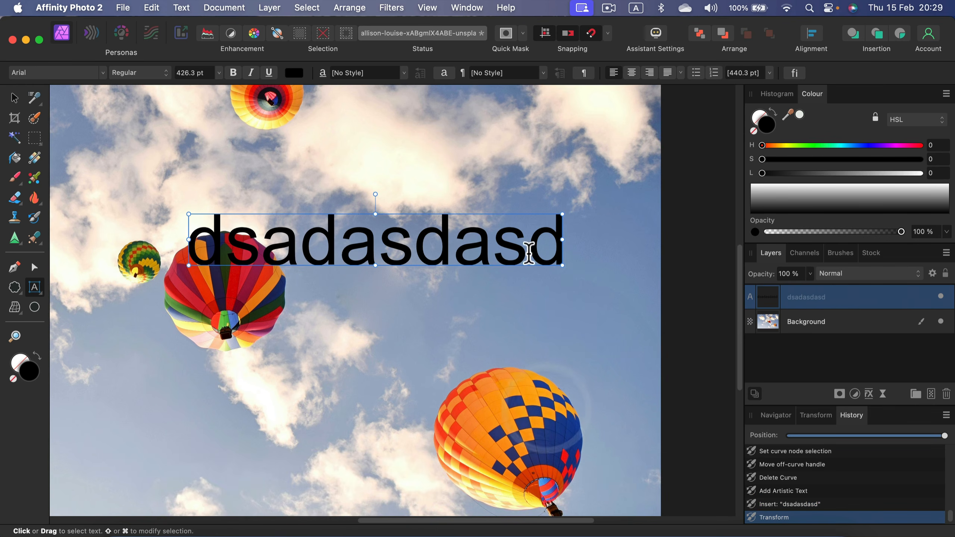
Step: Fill all of the artistic text with blue (H 212, S 47, L 46) and set its font to American Typewriter
drag(559, 252, 111, 243)
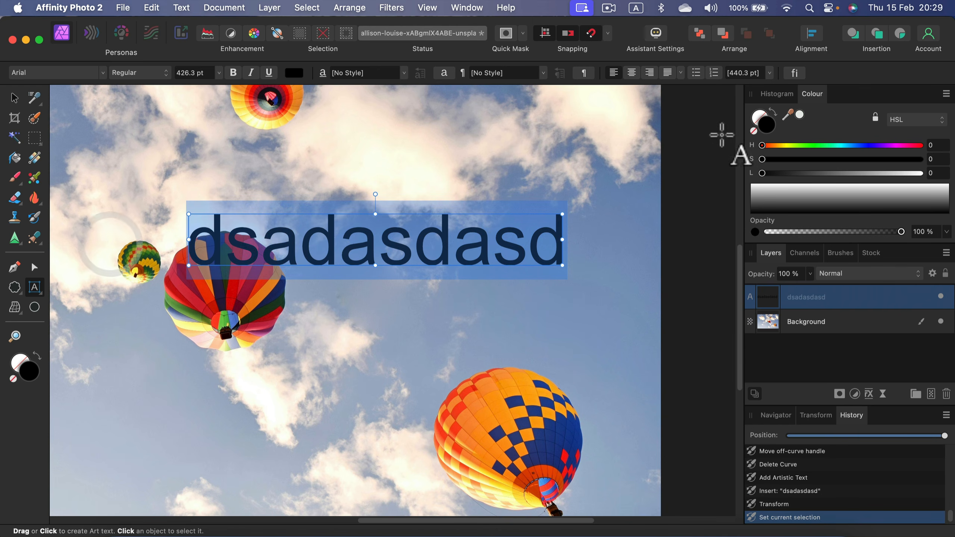
click(855, 145)
click(836, 159)
click(835, 172)
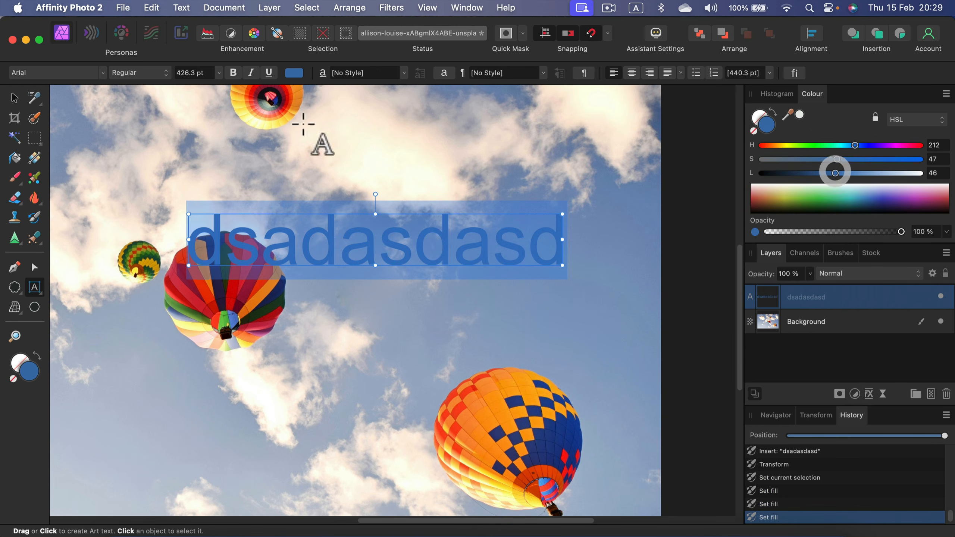
click(100, 73)
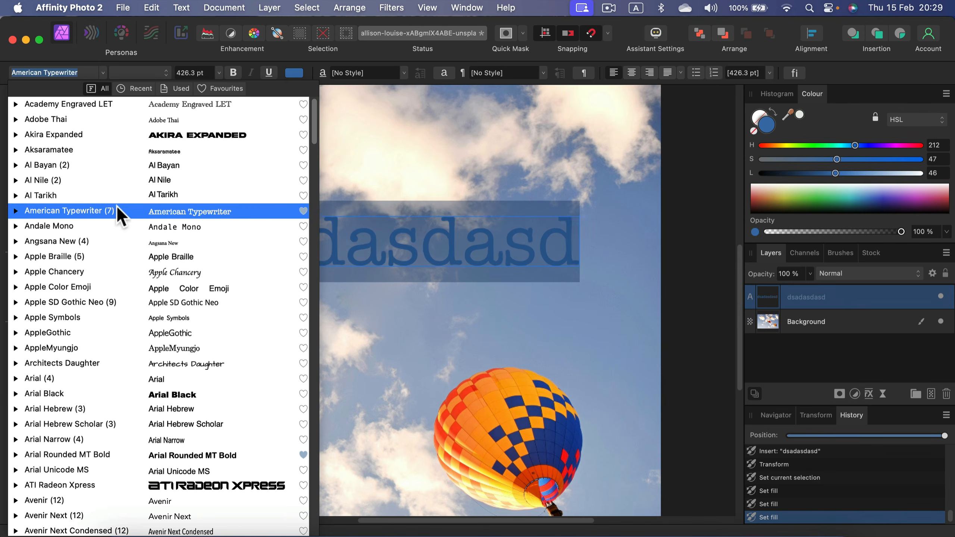
click(117, 208)
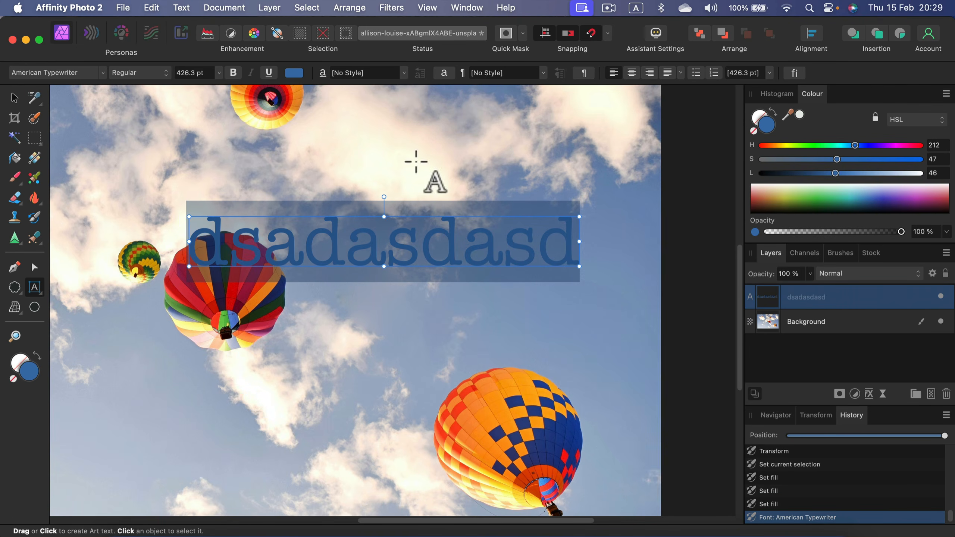
Step: Examine the full range of character formatting options for the selected text and close them
click(444, 74)
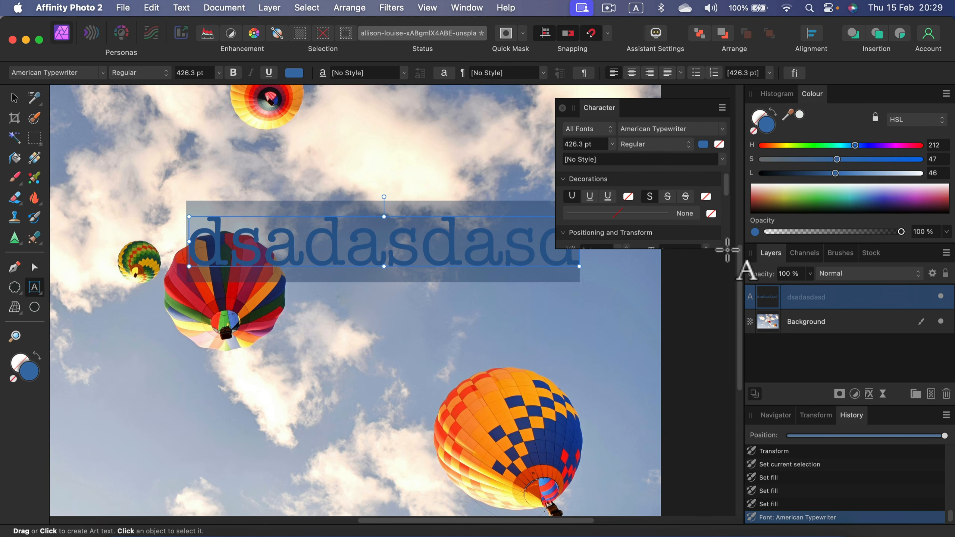
drag(730, 249, 733, 429)
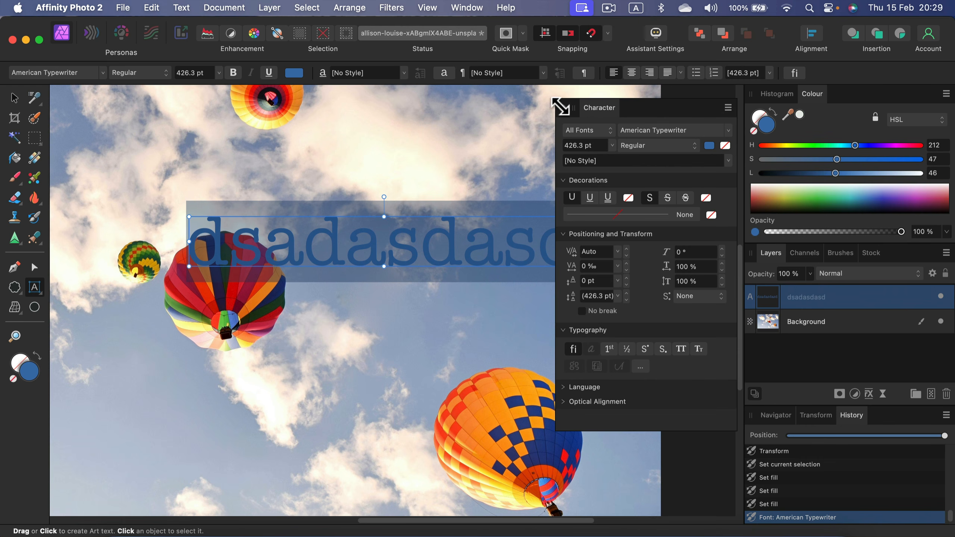
click(563, 108)
Step: Draw a text frame below the artistic text with the Frame Text Tool and insert filler text into it
drag(34, 289, 432, 468)
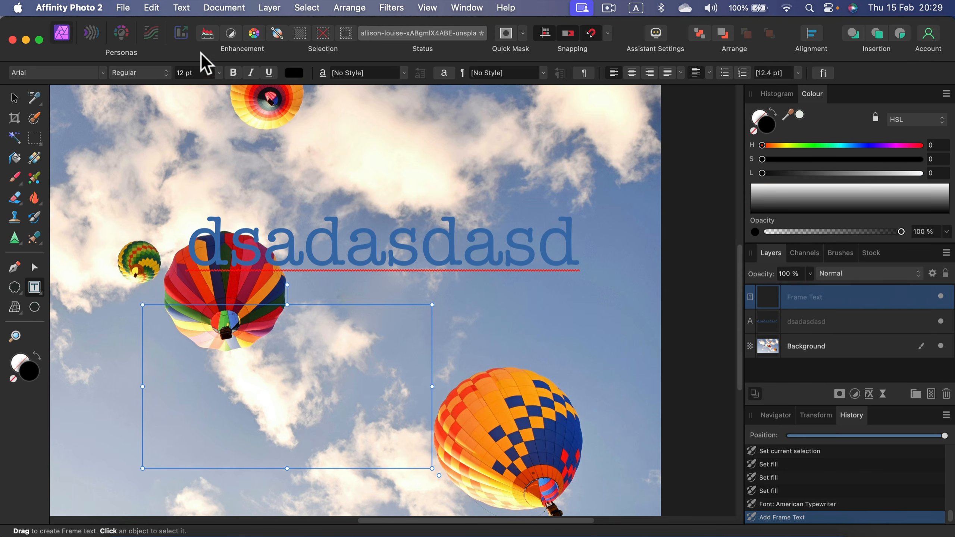
click(184, 6)
mouse_move(178, 260)
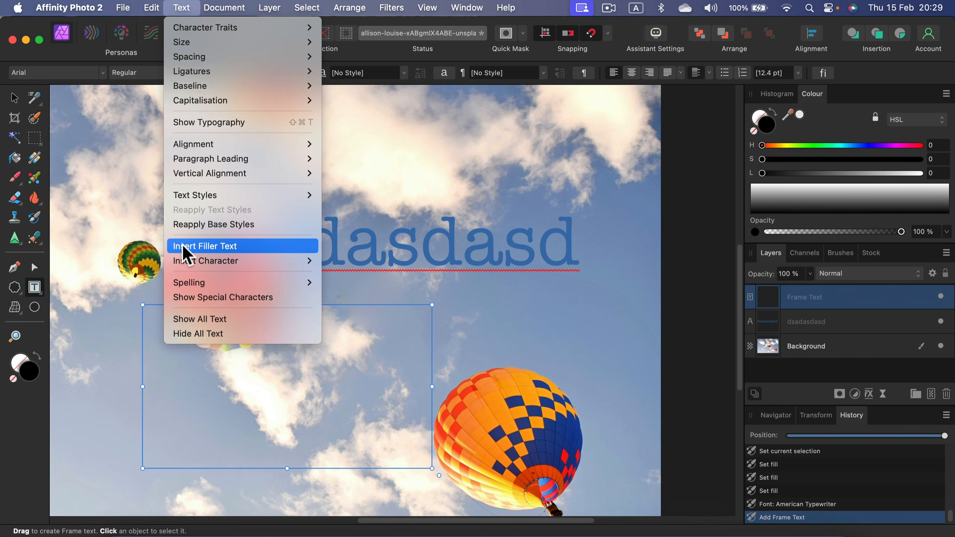
click(204, 246)
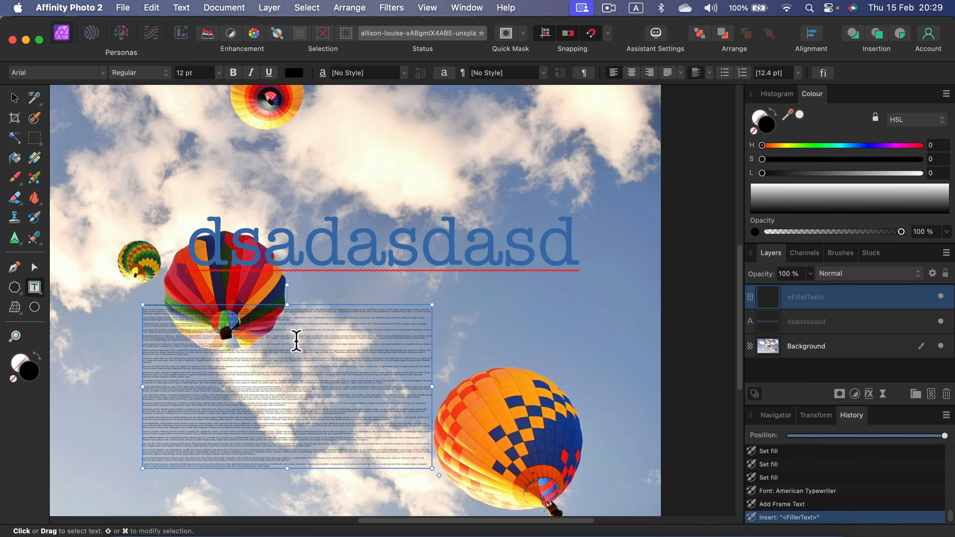
Step: Set all the filler text to 144 pt and align its frame with the left edge of the artistic text
key(super+a)
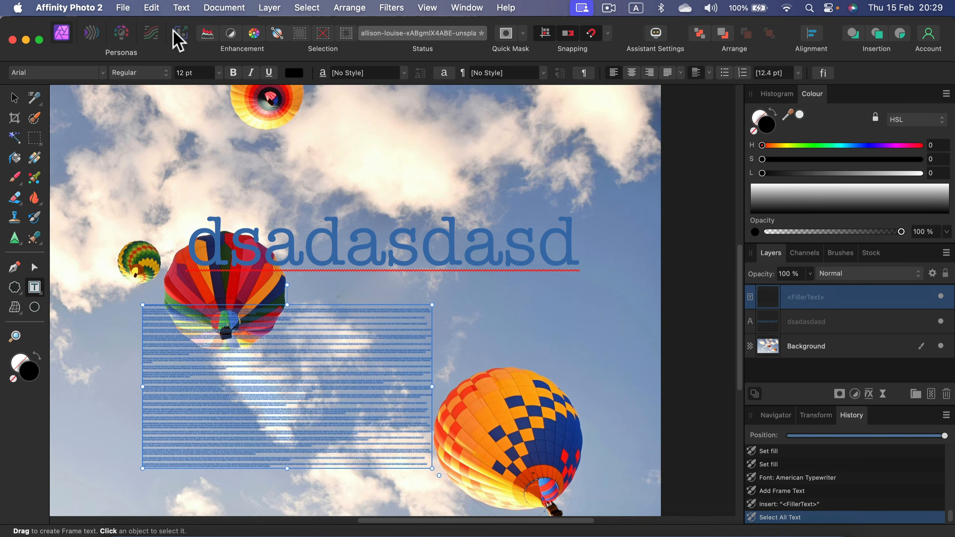
click(217, 72)
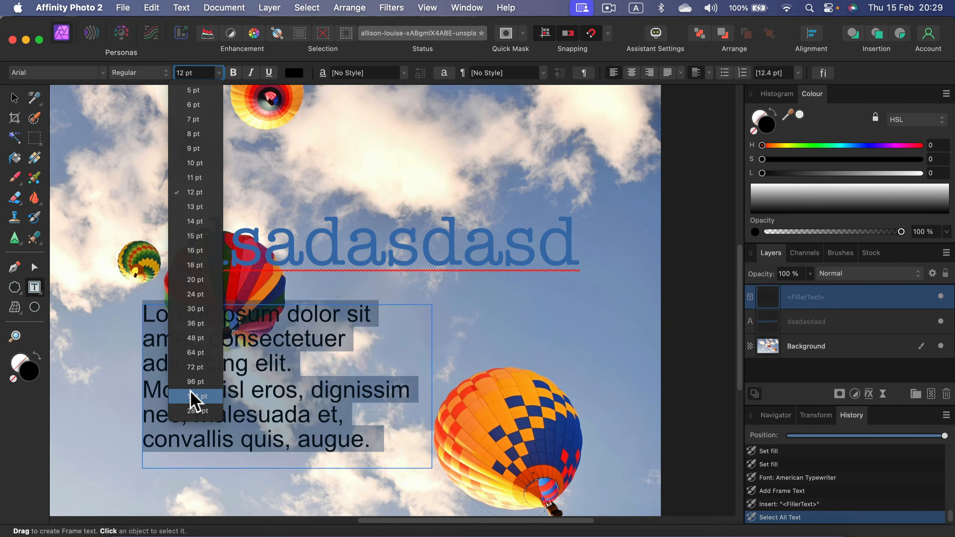
click(190, 397)
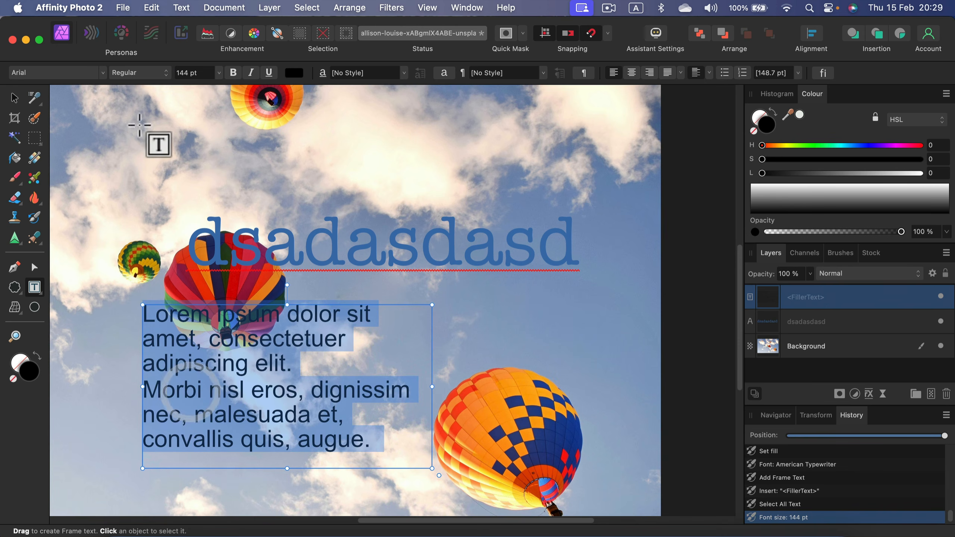
click(15, 98)
drag(188, 300, 253, 308)
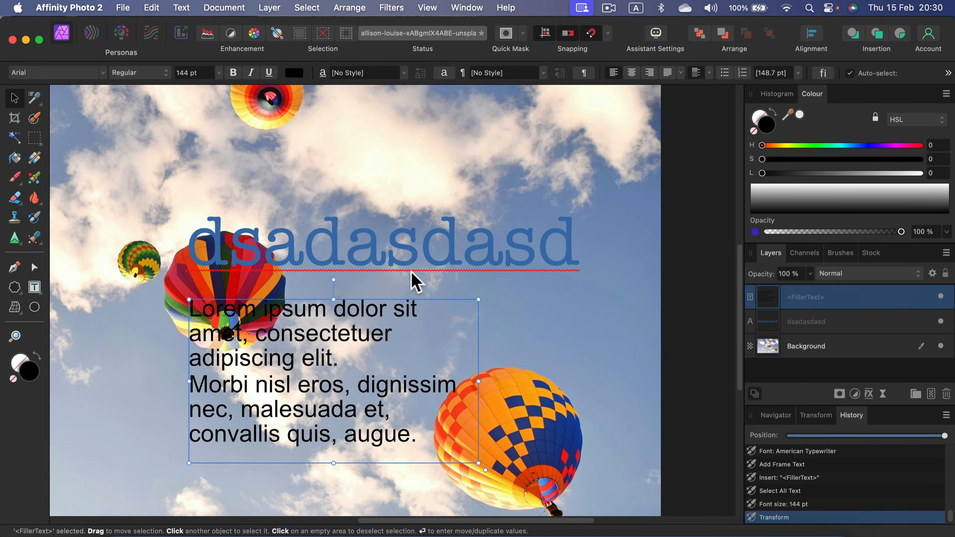
Step: Delete the filler text frame and the artistic text "dsadasdasd" from the document
click(858, 322)
click(855, 311)
click(856, 312)
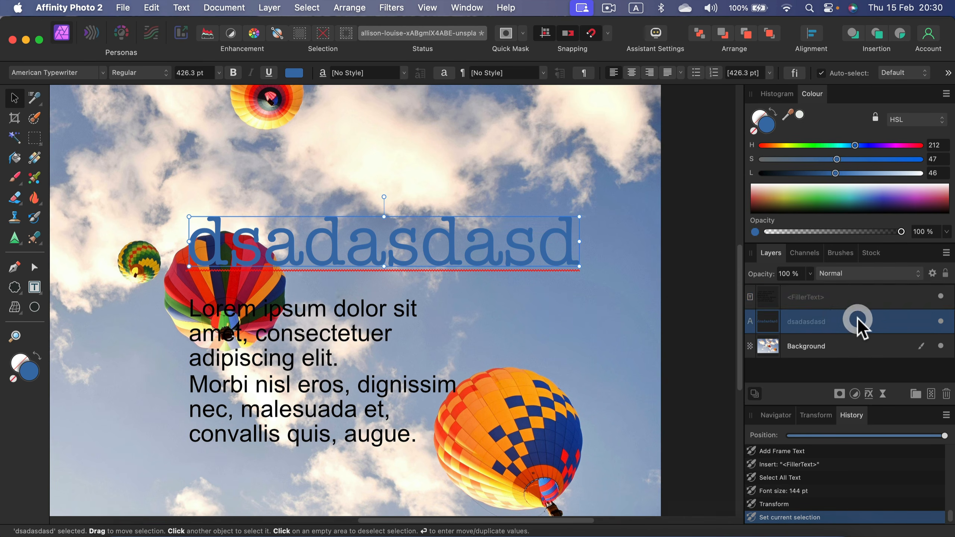
click(858, 301)
key(BackSpace)
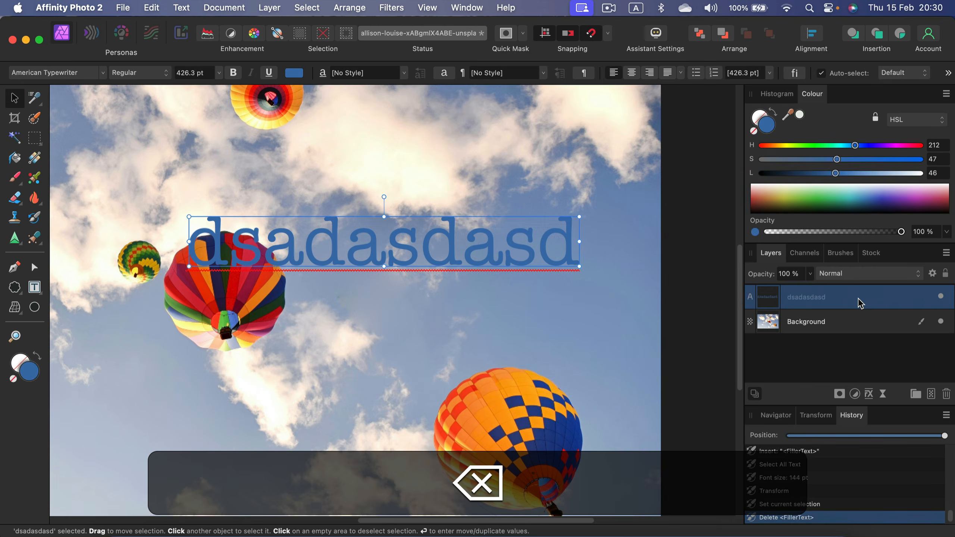
key(BackSpace)
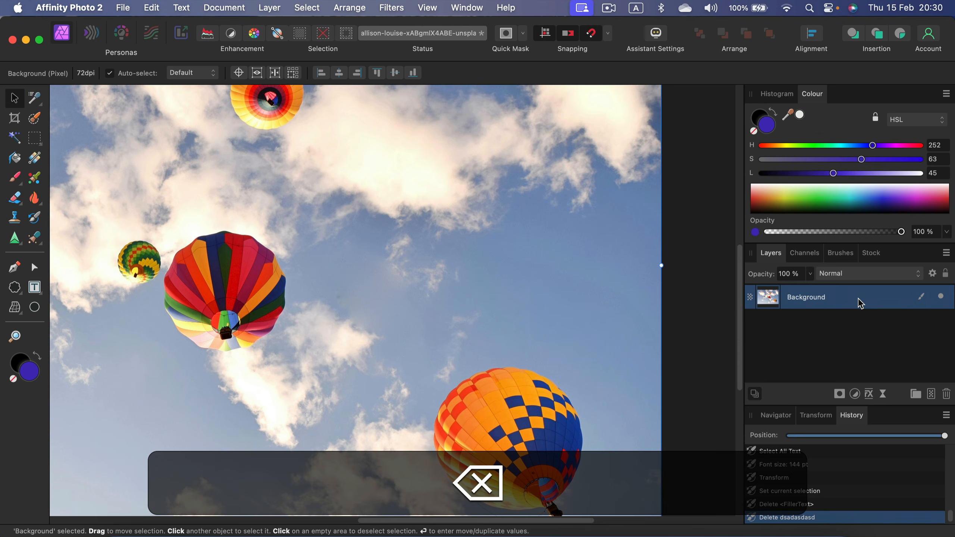
Step: Apply a single-plane Perspective distortion that pulls the photo's upper-right corner inward, and undo it
click(34, 287)
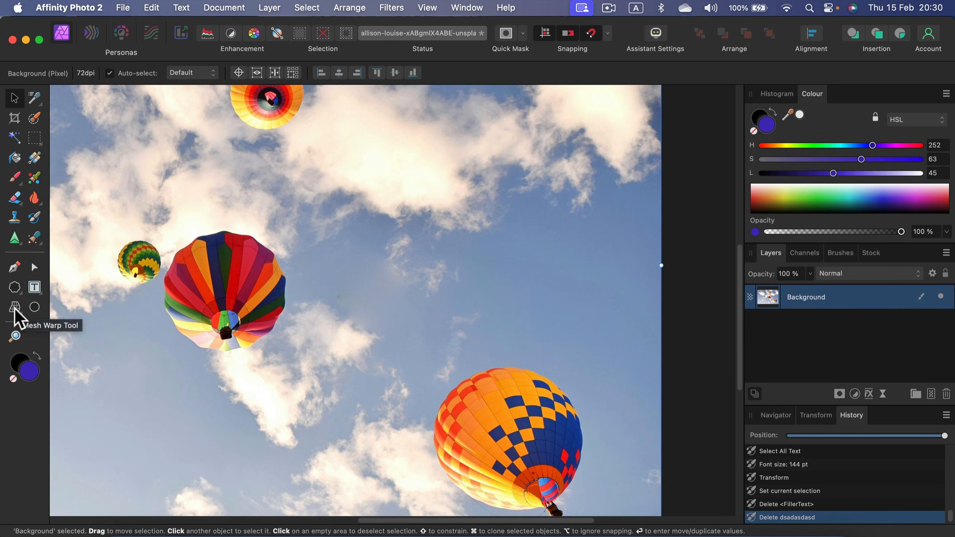
click(14, 311)
click(15, 311)
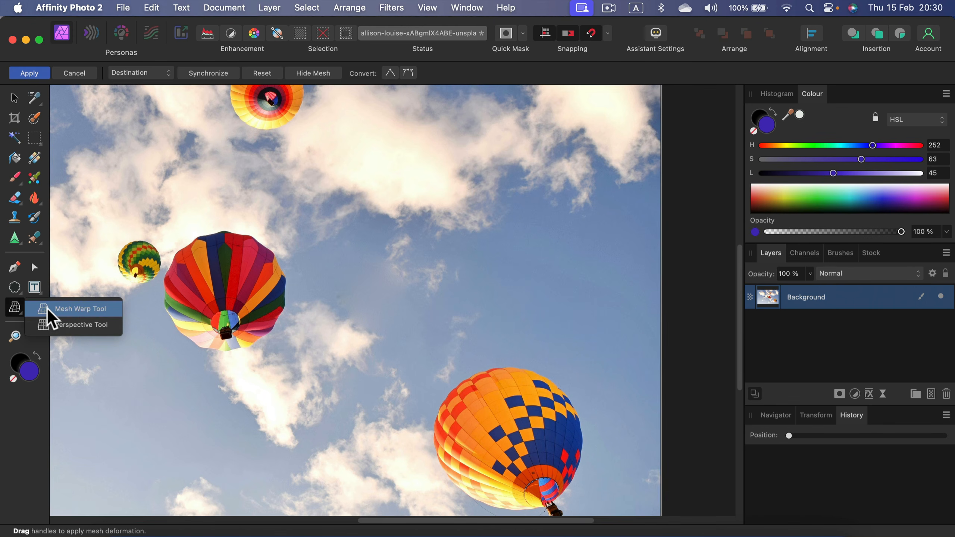
click(60, 326)
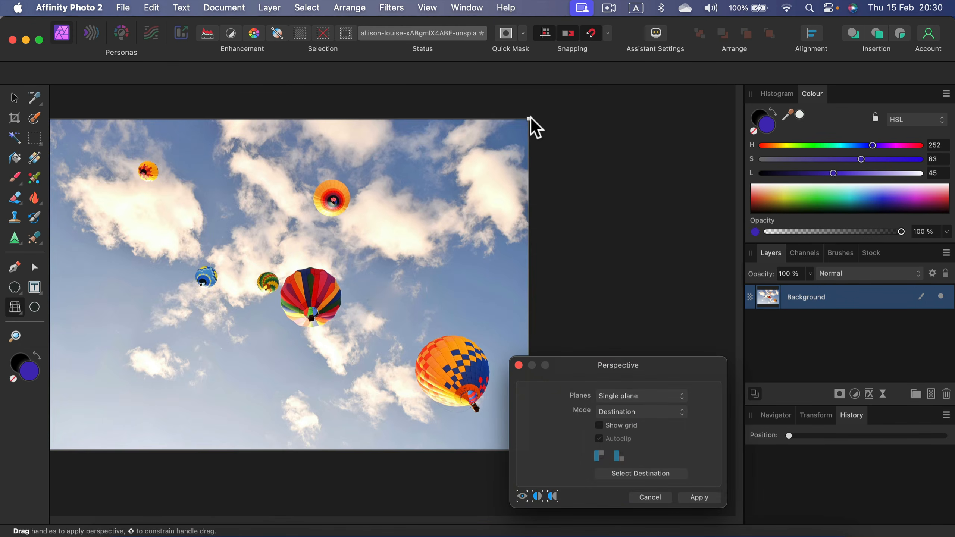
drag(529, 120, 431, 155)
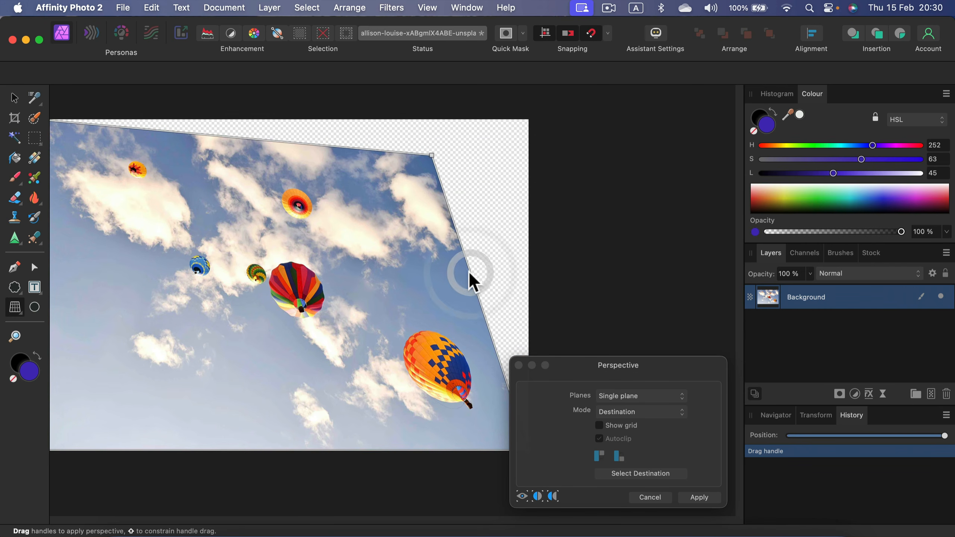
mouse_move(433, 158)
mouse_down()
mouse_move(398, 269)
mouse_move(298, 294)
mouse_move(340, 196)
mouse_move(513, 143)
mouse_move(497, 138)
mouse_move(428, 194)
mouse_move(420, 155)
mouse_move(450, 155)
mouse_up()
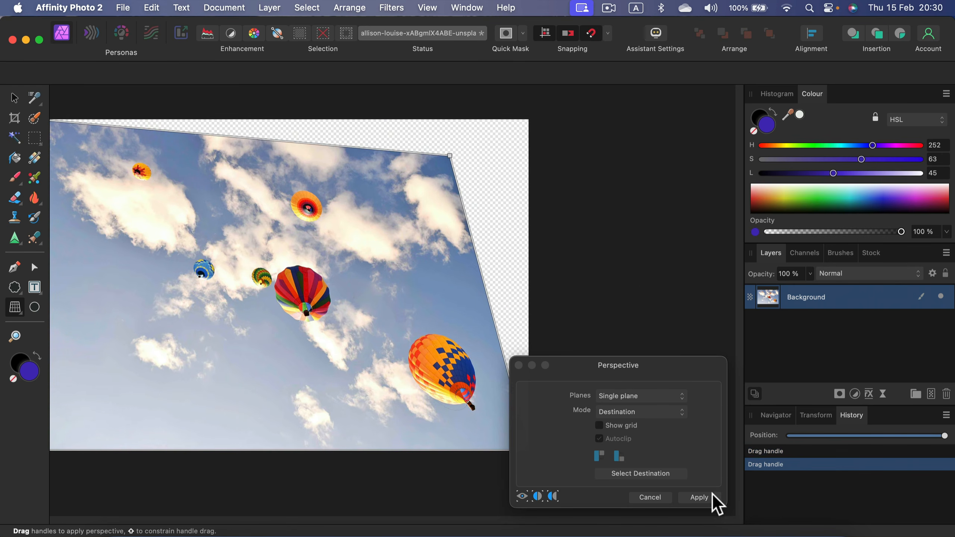
click(701, 497)
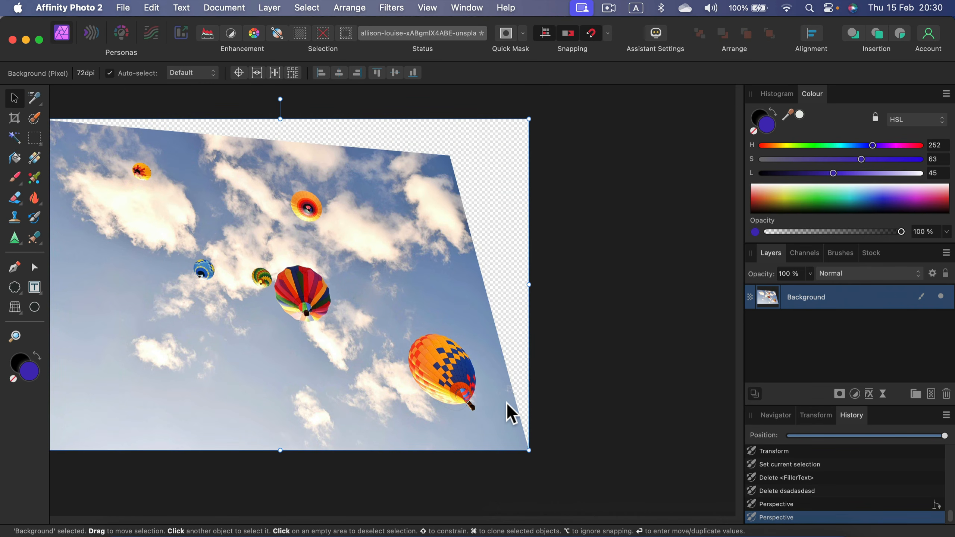
key(super+z)
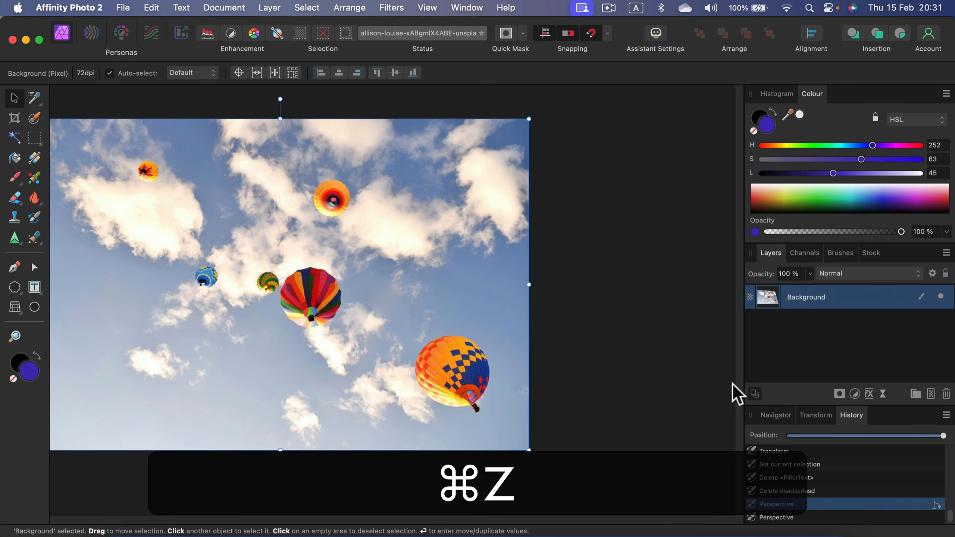
Step: Pull the photo's upper-right corner inward with the Mesh Warp Tool and add three mesh nodes among the balloons
click(16, 312)
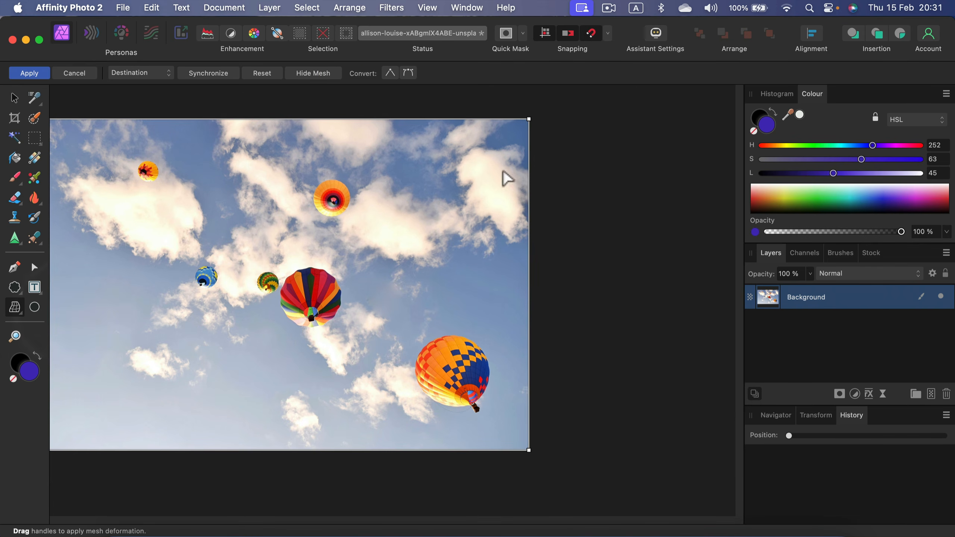
drag(530, 119, 460, 164)
click(485, 287)
click(240, 294)
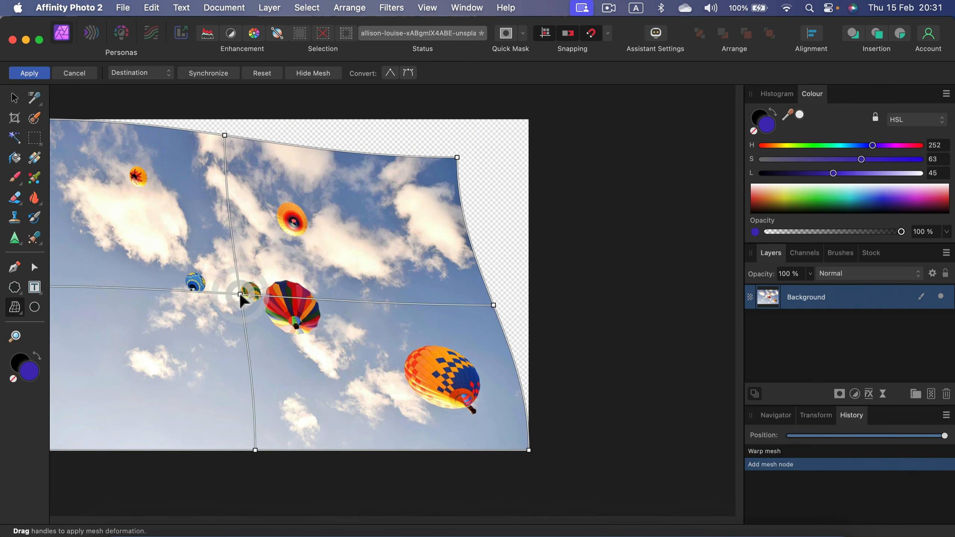
click(371, 227)
click(344, 397)
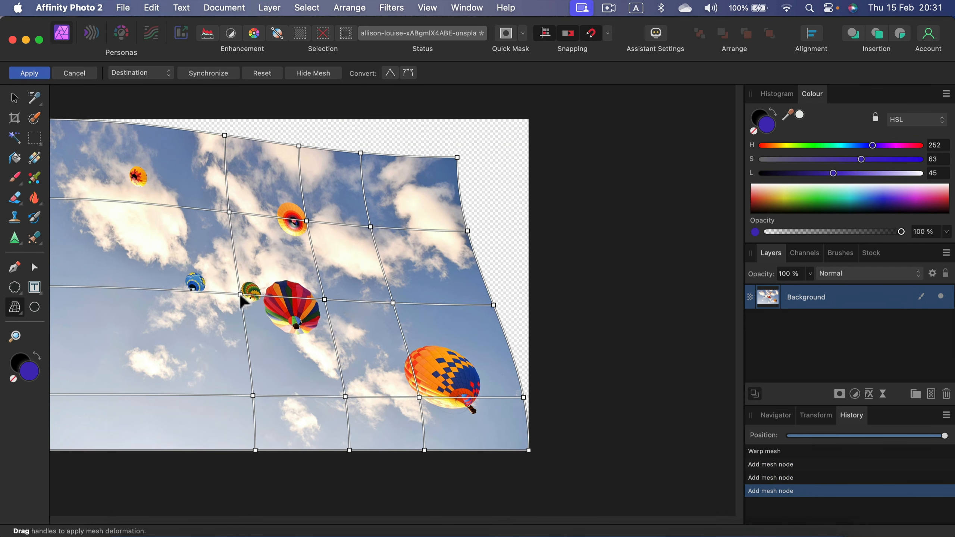
Step: Shift the mesh nodes near the small green and upper orange balloons, and undo the Mesh Warp once applied
drag(240, 295, 223, 279)
drag(306, 221, 341, 206)
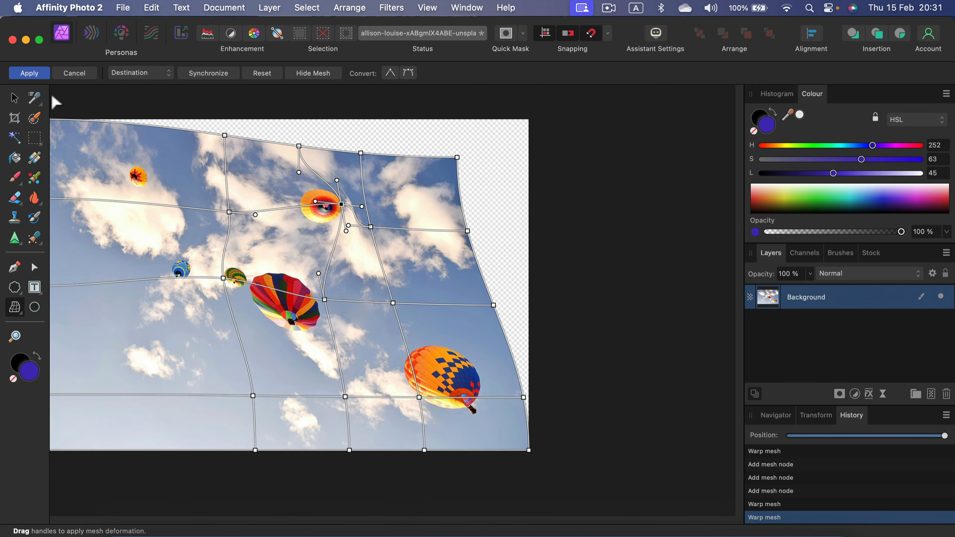
click(31, 72)
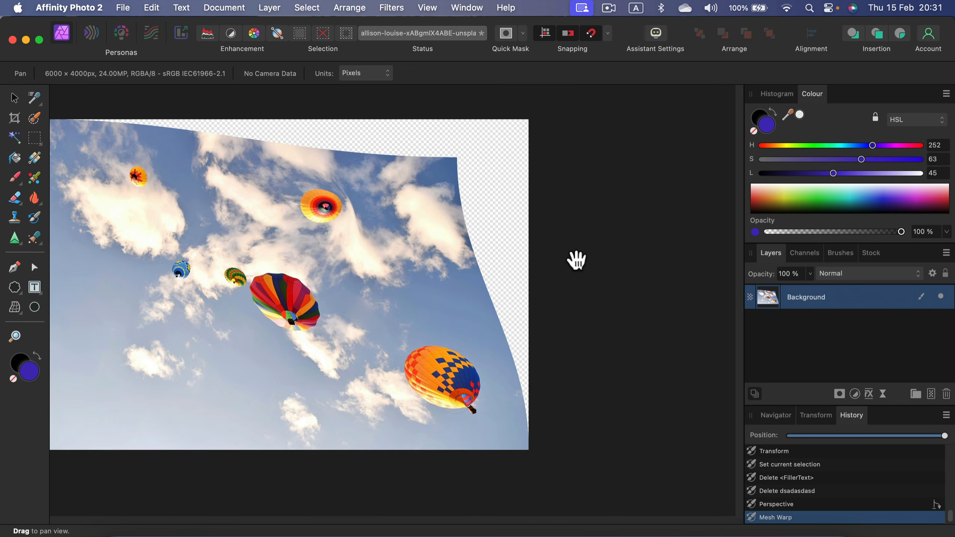
key(super+z)
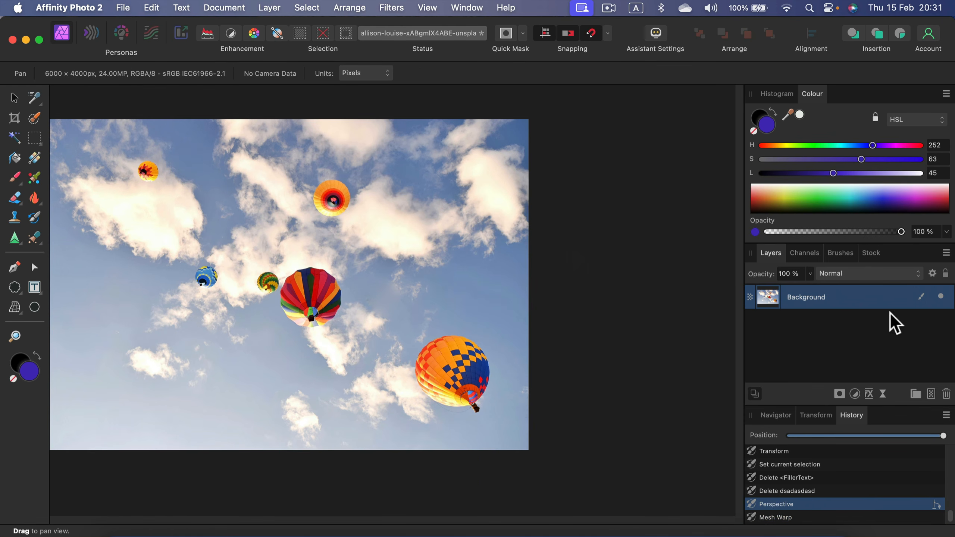
Step: Duplicate the Background layer, lock the lower original and make the upper copy the active layer
right_click(842, 299)
click(846, 301)
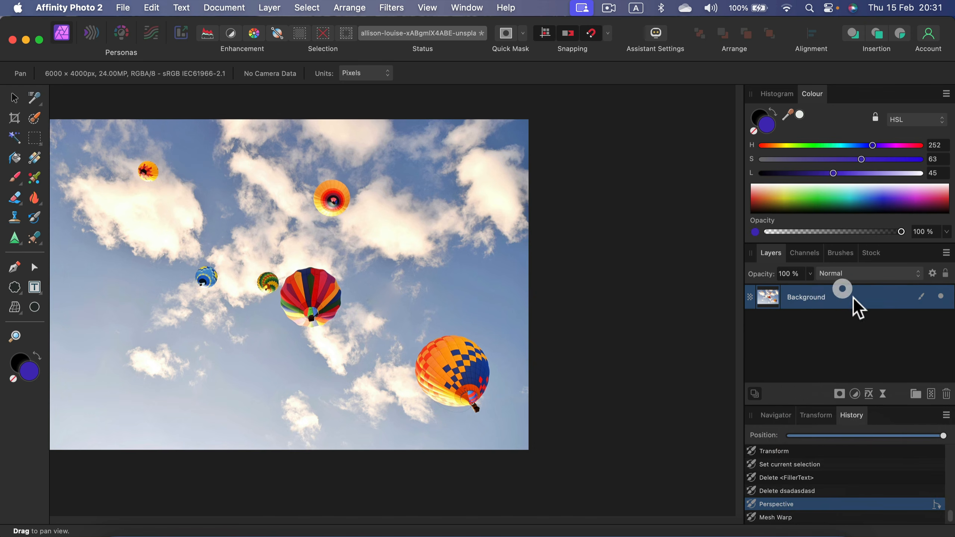
right_click(846, 298)
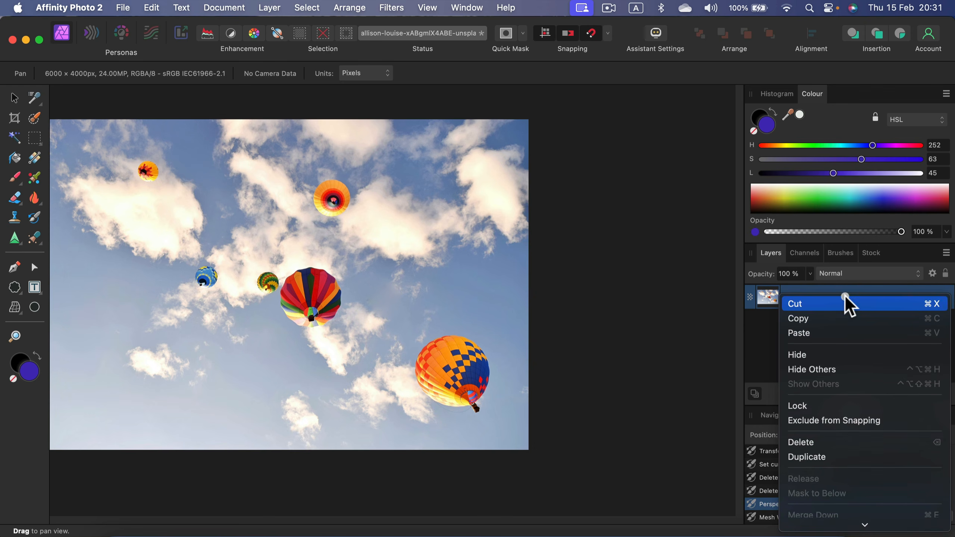
click(872, 460)
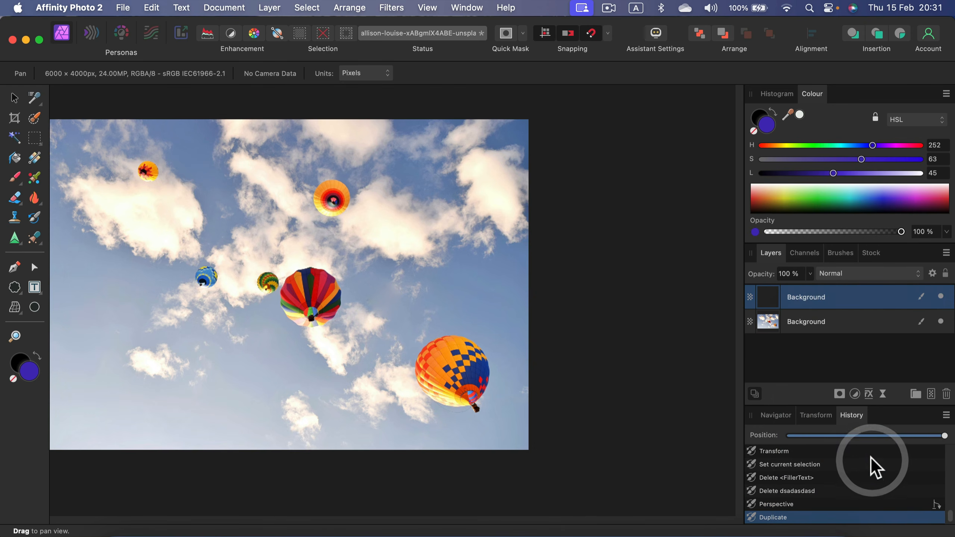
click(854, 322)
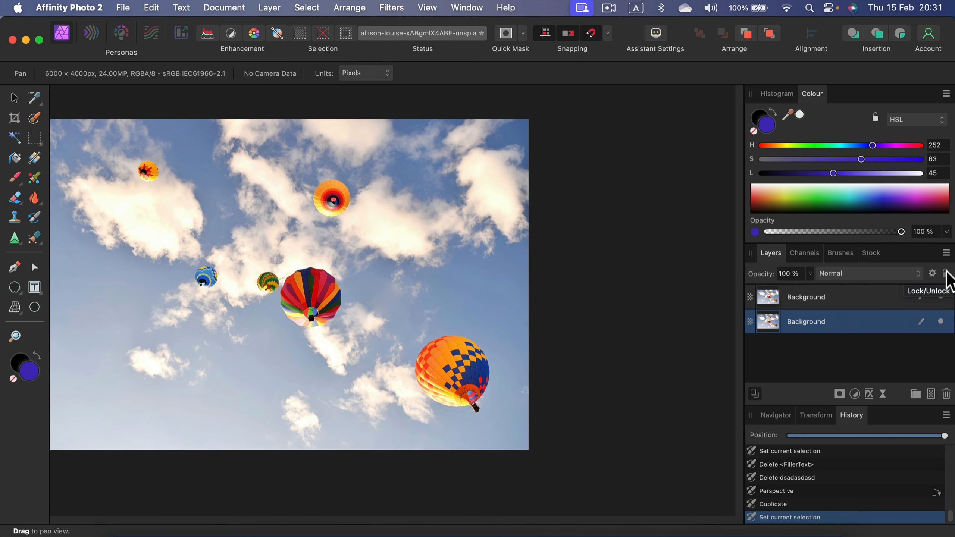
click(947, 274)
click(868, 296)
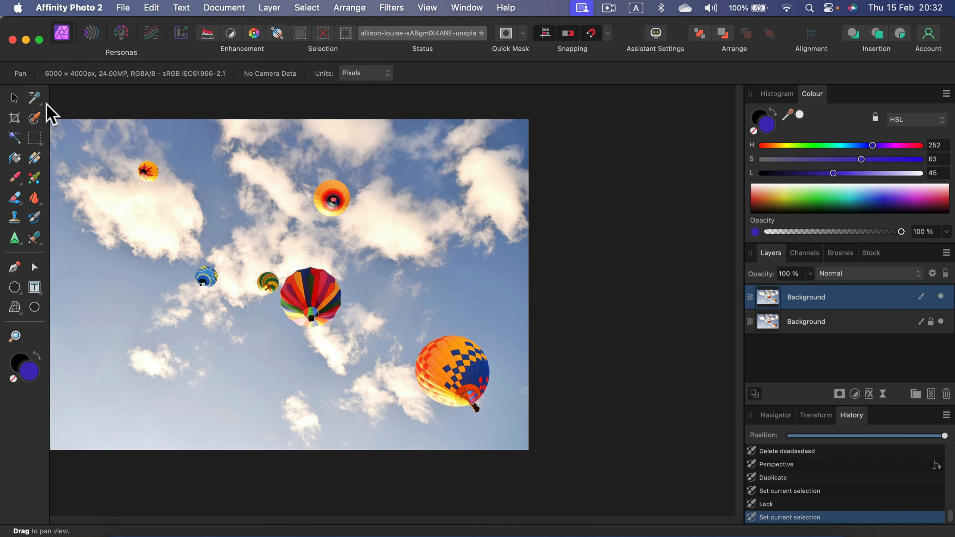
Step: Zoom out and back in on the photo to examine the large balloons up close
click(13, 337)
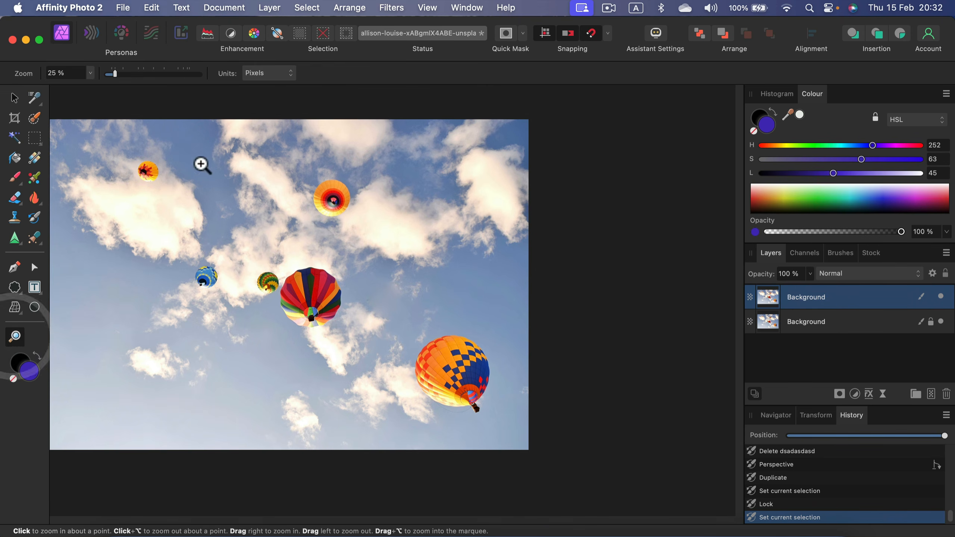
drag(116, 75, 95, 77)
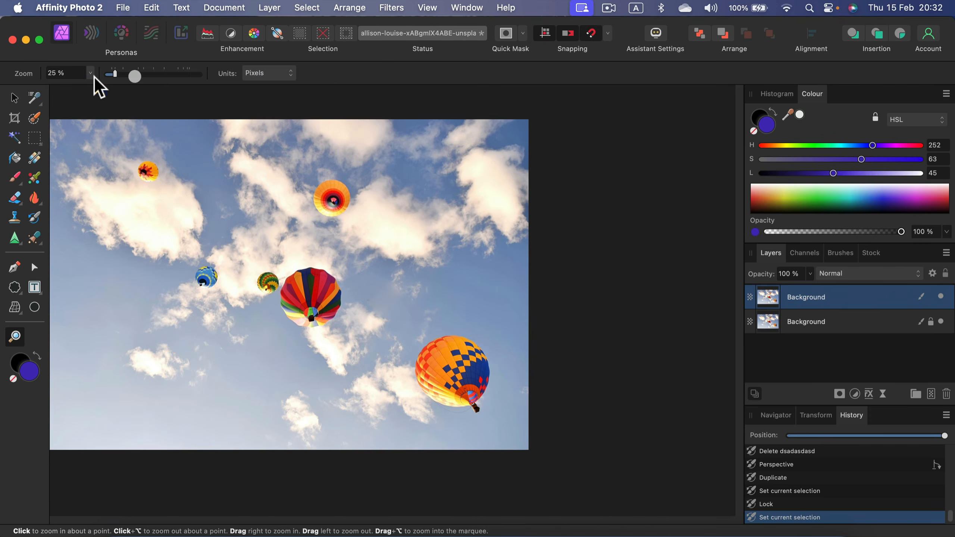
click(15, 99)
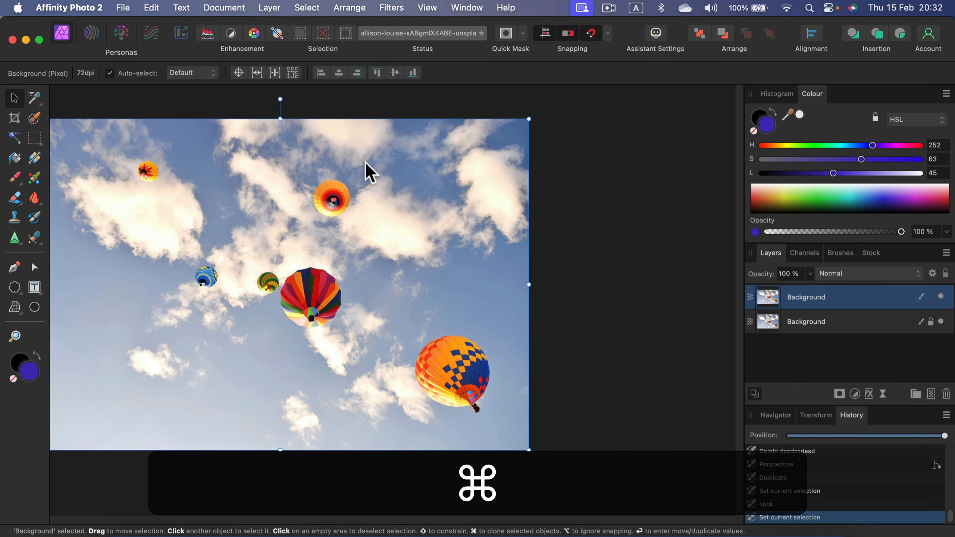
key(super+equal)
key(super+equal)
key(super+minus)
key(super+minus)
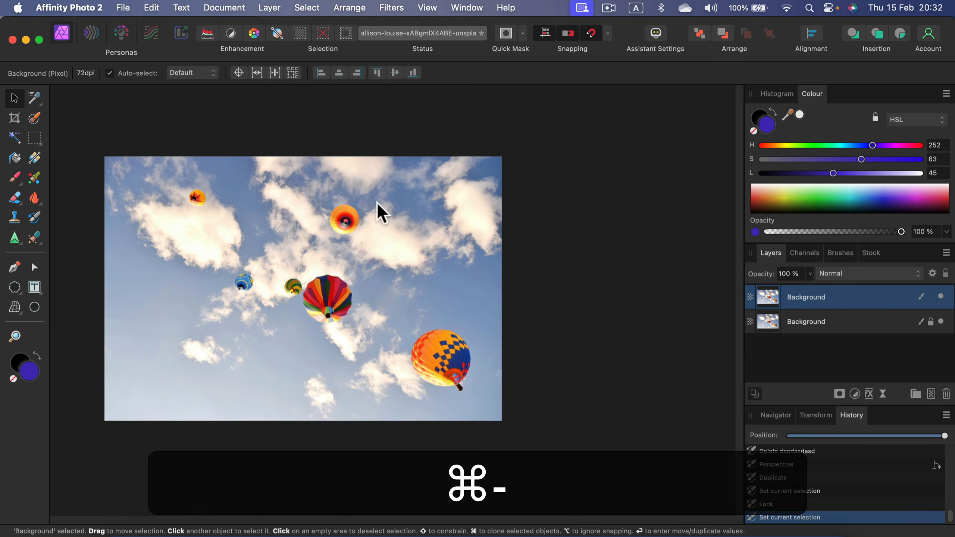
key(super+equal)
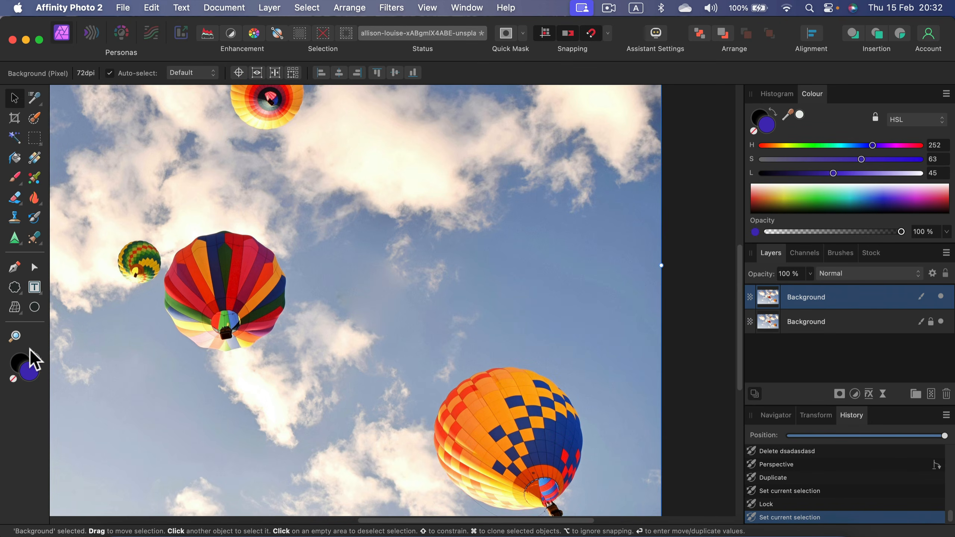
Step: Swap the foreground and background colours back and forth, and set the blue background colour to none
click(39, 355)
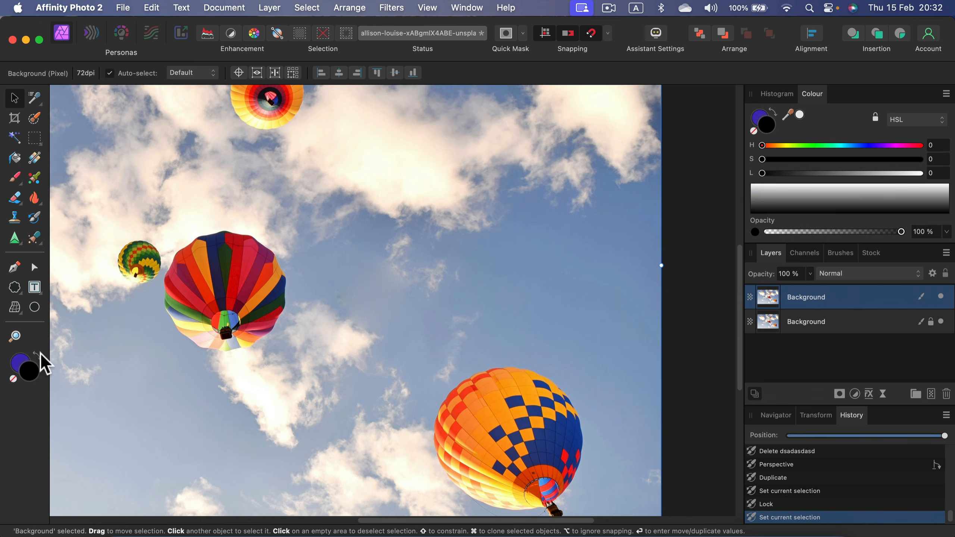
click(39, 356)
click(39, 356)
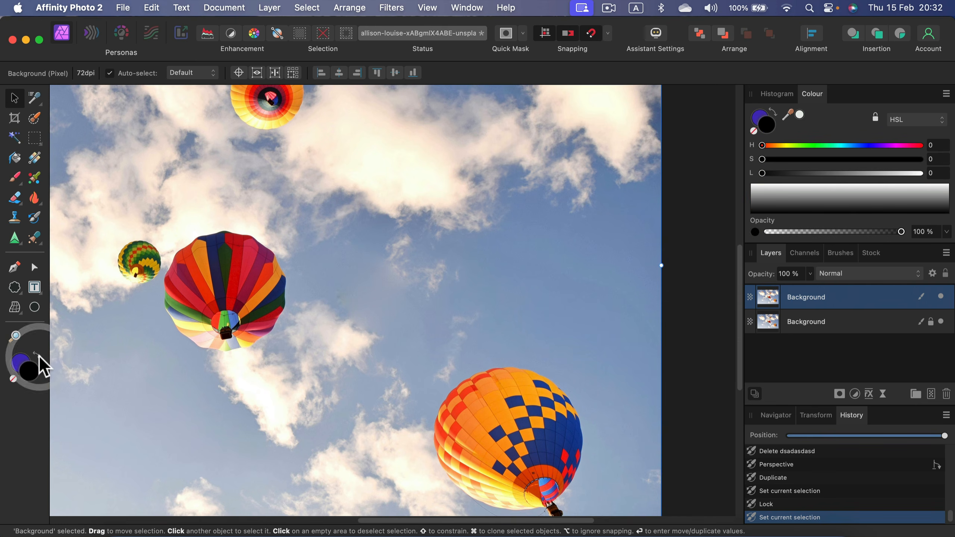
click(39, 356)
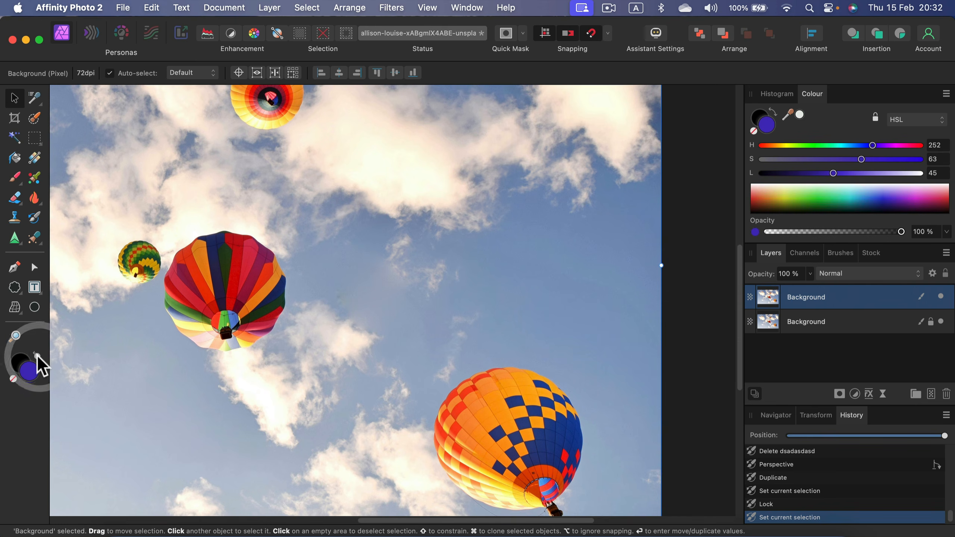
click(12, 379)
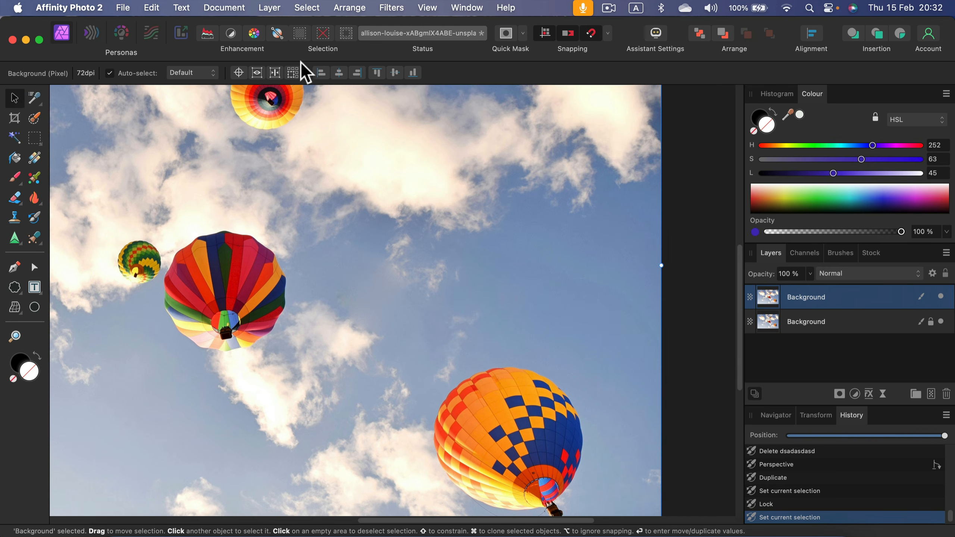
Step: Set the Paint Brush width to 180 px and return to the Move Tool
click(15, 178)
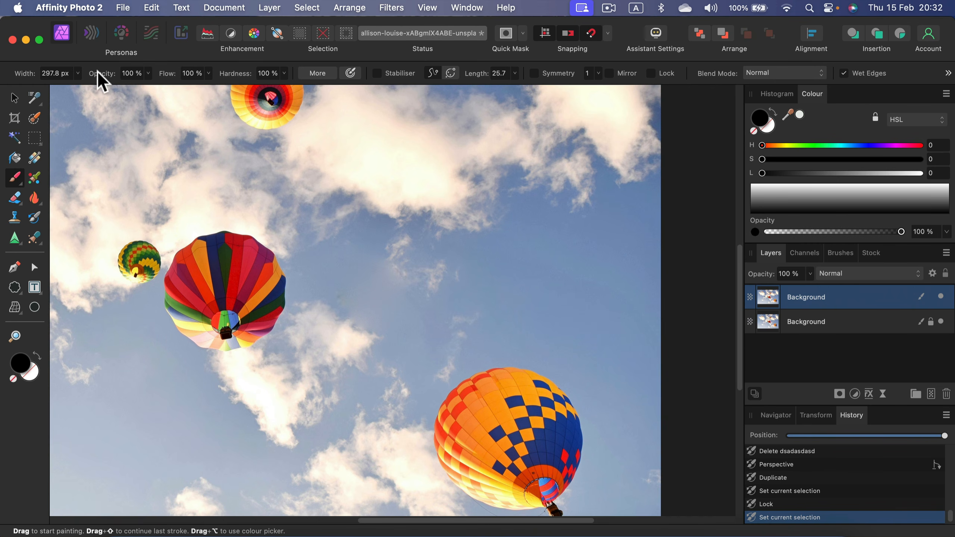
click(77, 73)
drag(84, 87, 75, 87)
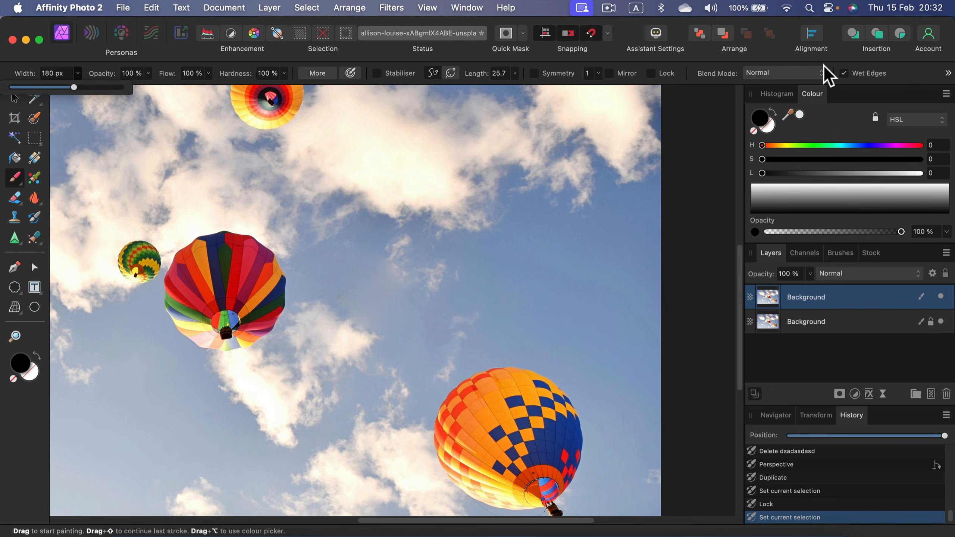
click(14, 98)
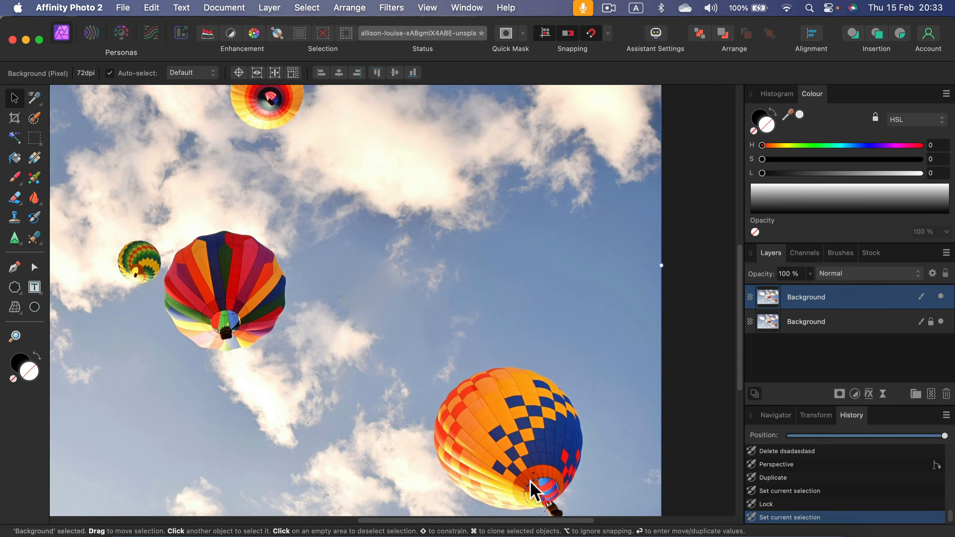
Step: Liquify the large multicoloured balloon by pushing its pixels forward, pinching and punching them, and apply the distortion
click(92, 35)
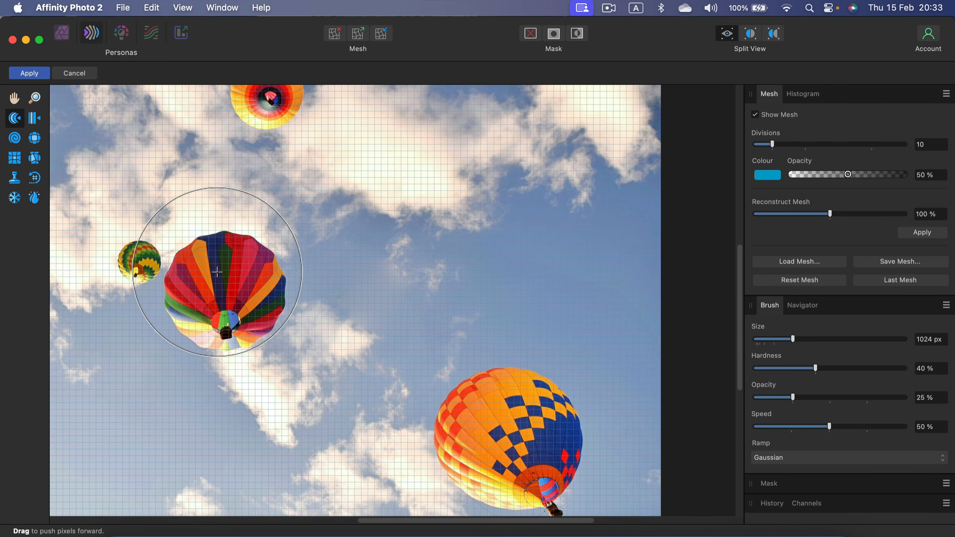
mouse_move(215, 276)
mouse_down()
mouse_move(244, 249)
mouse_move(222, 251)
mouse_up()
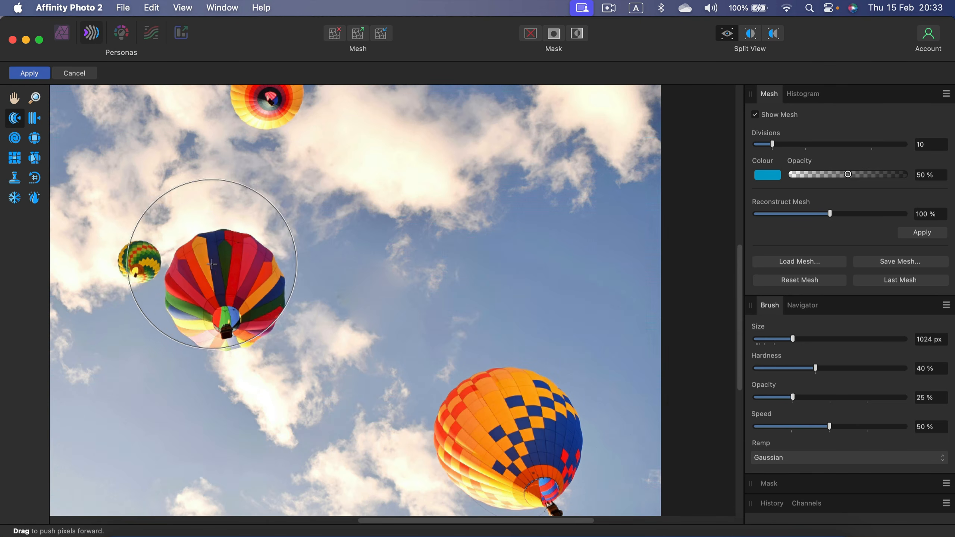
click(34, 138)
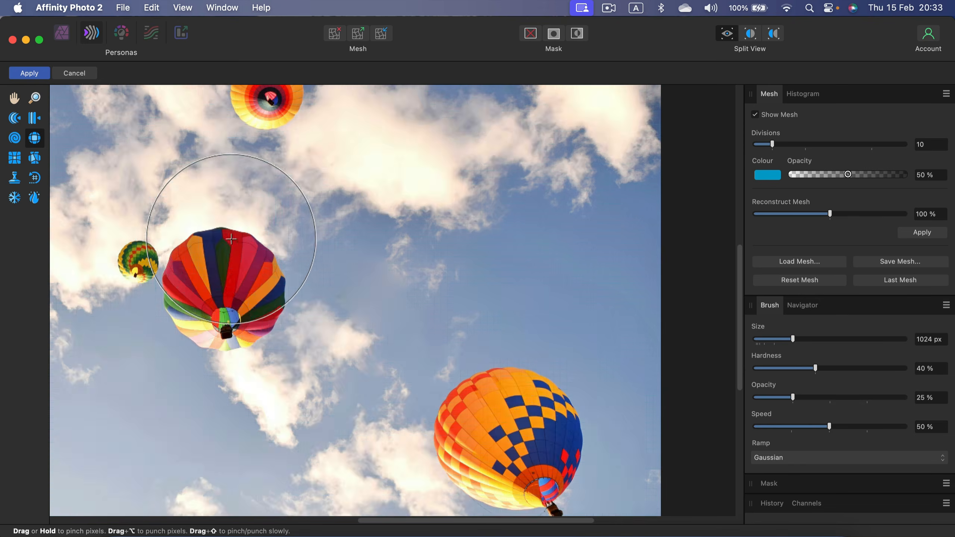
click(14, 159)
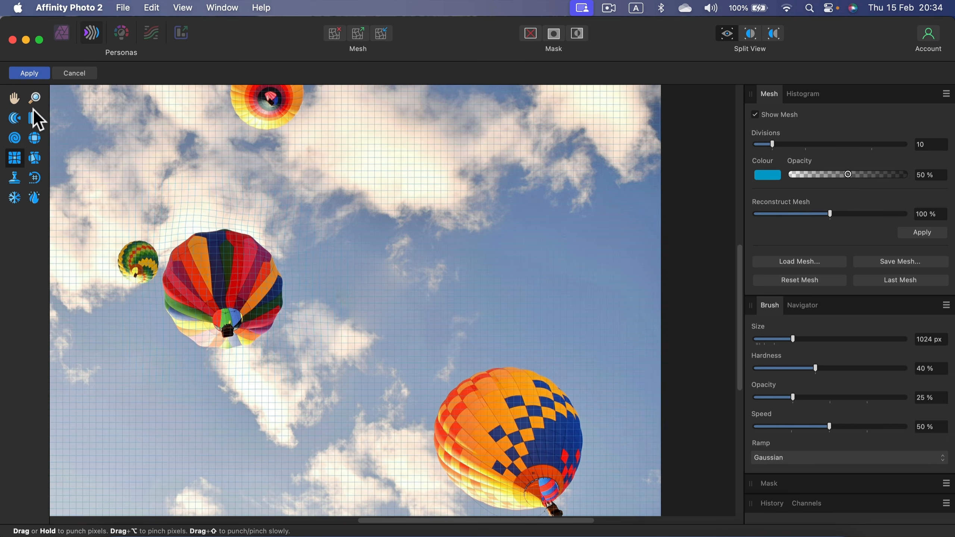
click(36, 159)
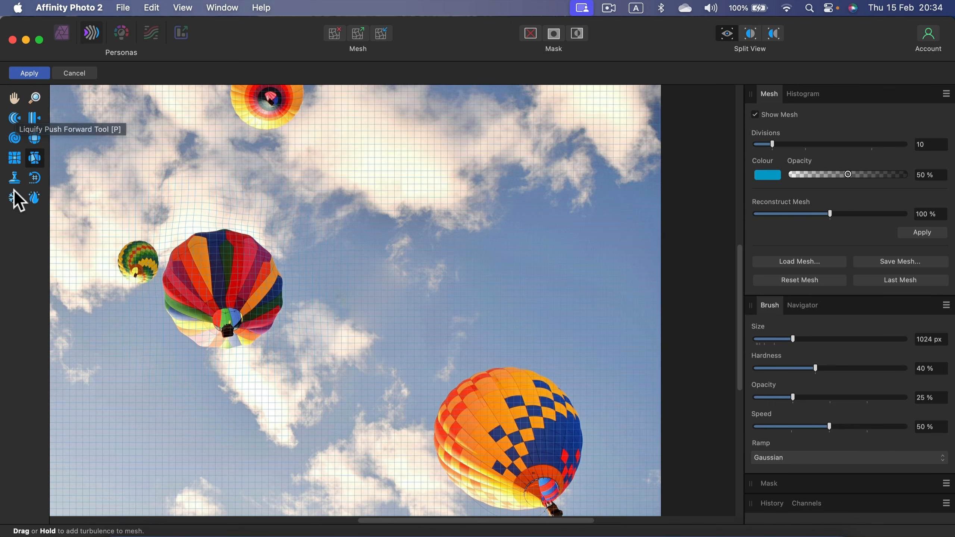
click(15, 119)
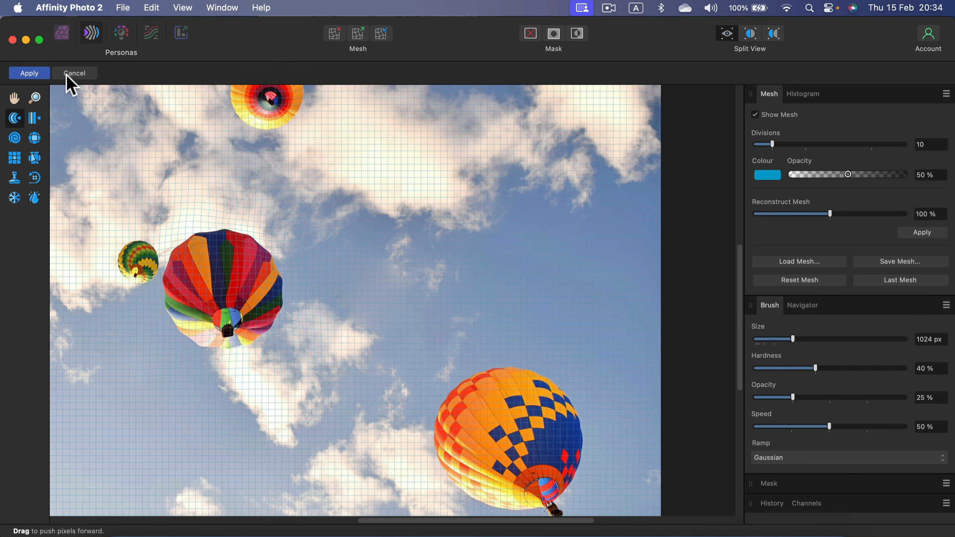
click(34, 75)
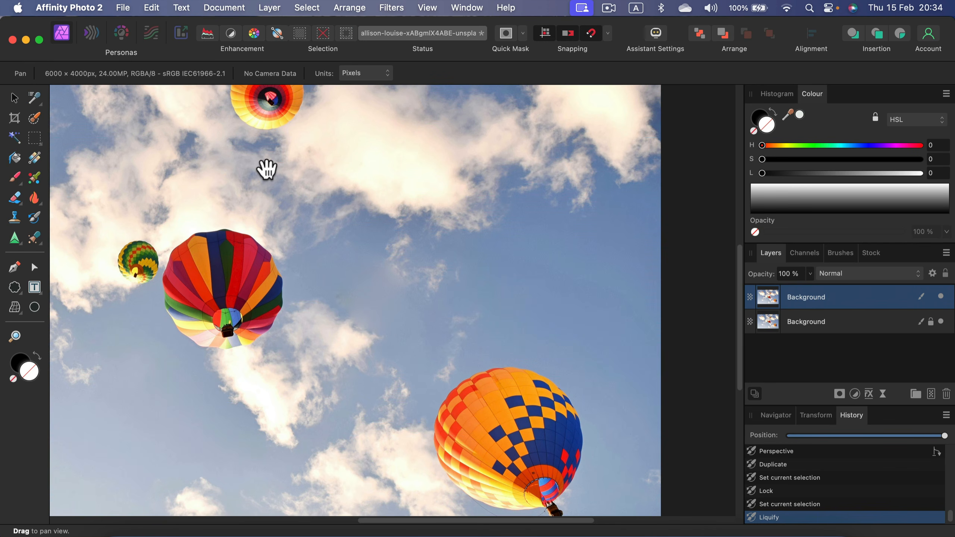
Step: Switch to the Develop Persona and examine the photo's Scope, Location, Metadata, Focus and Histogram information
click(121, 33)
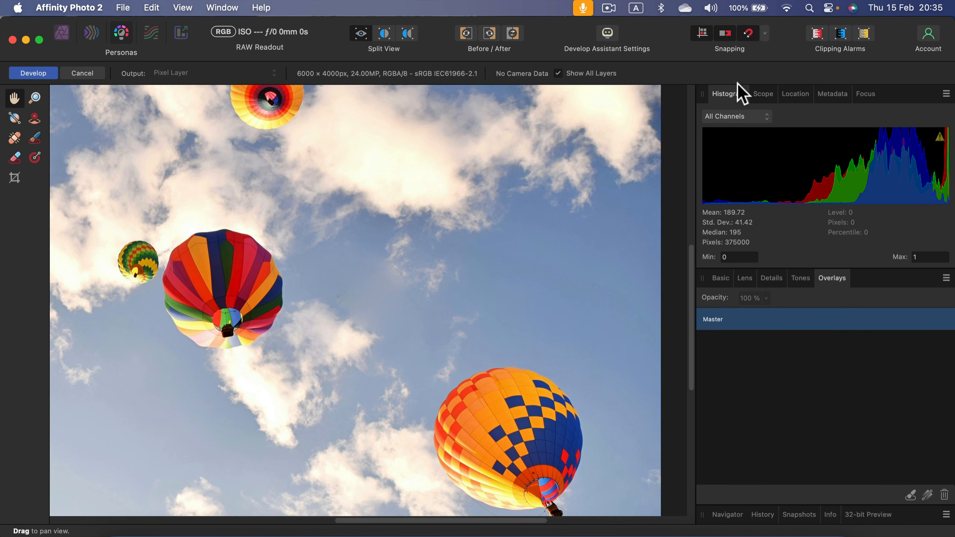
click(758, 97)
click(795, 94)
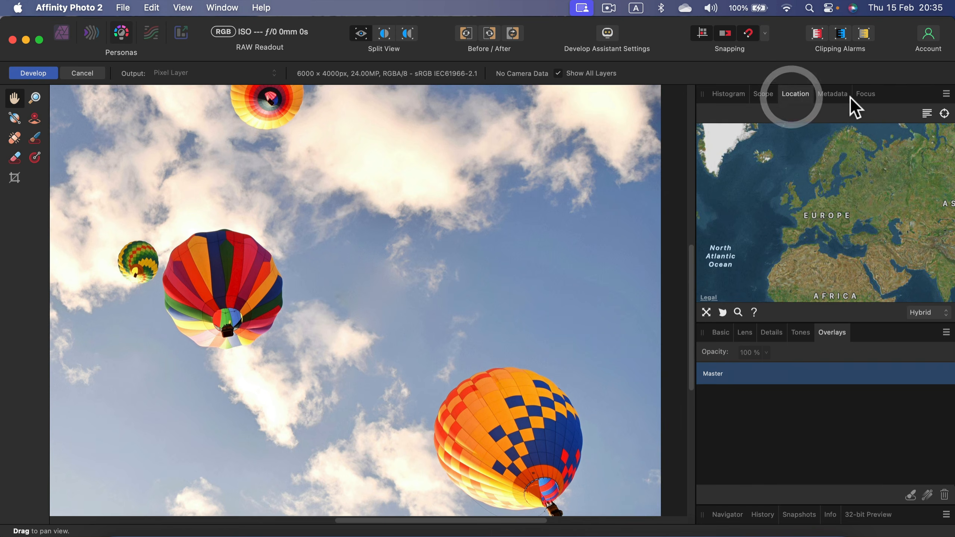
click(832, 95)
click(871, 97)
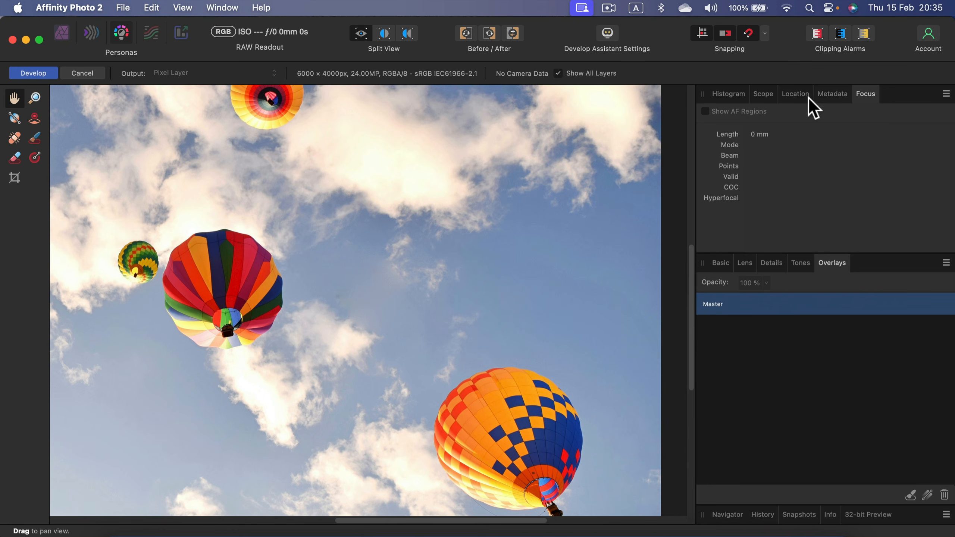
click(831, 94)
click(796, 94)
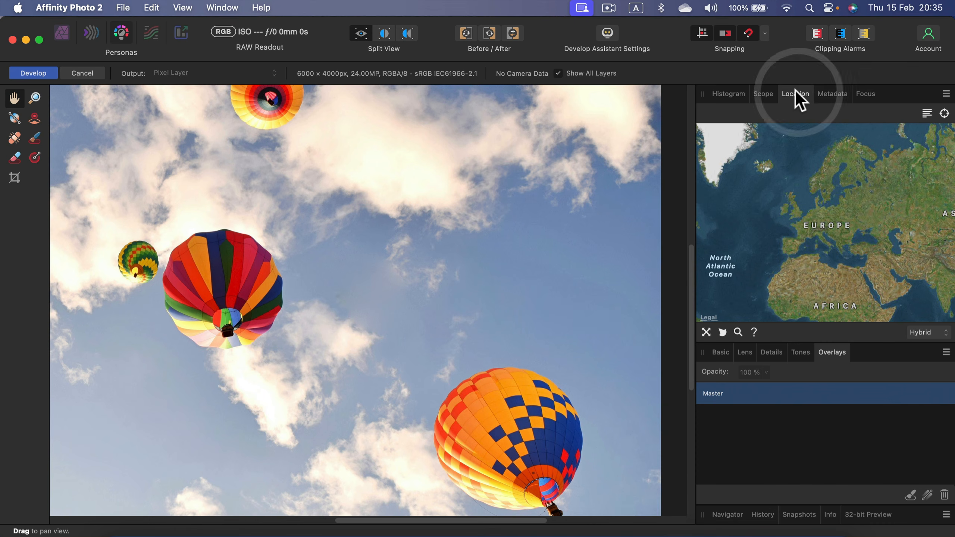
click(726, 94)
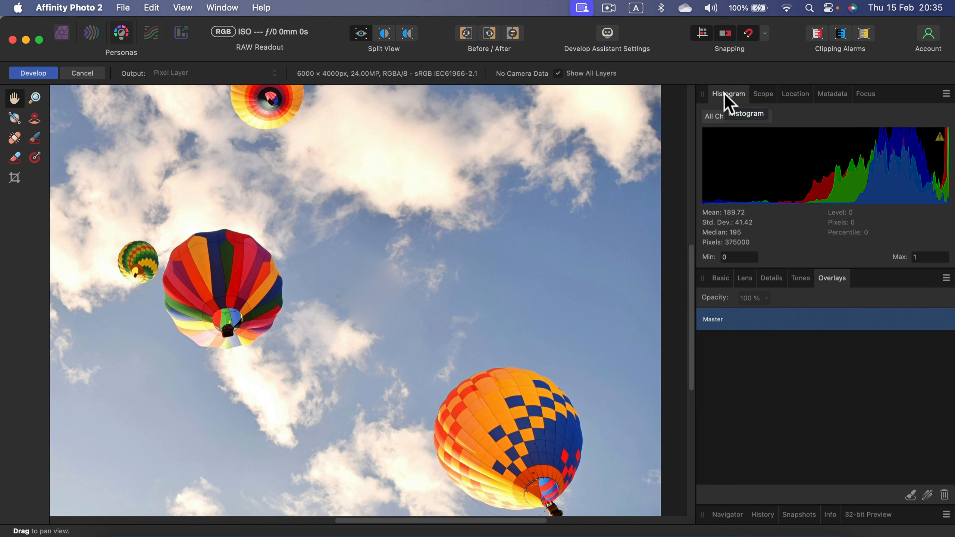
Step: Raise the photo's exposure slightly and set saturation to 2% and vibrance to -1%
click(718, 286)
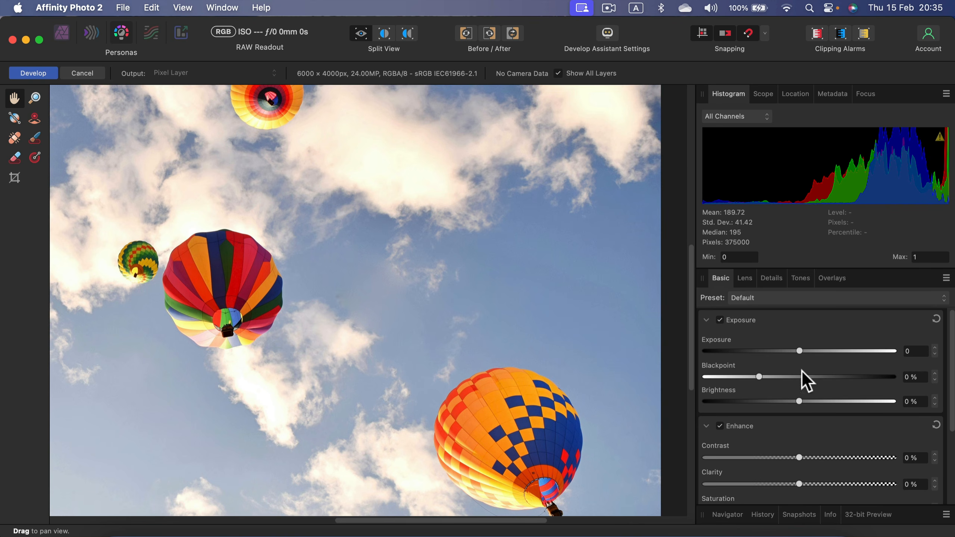
drag(804, 351, 806, 349)
scroll(793, 373, down, 2)
scroll(795, 369, down, 5)
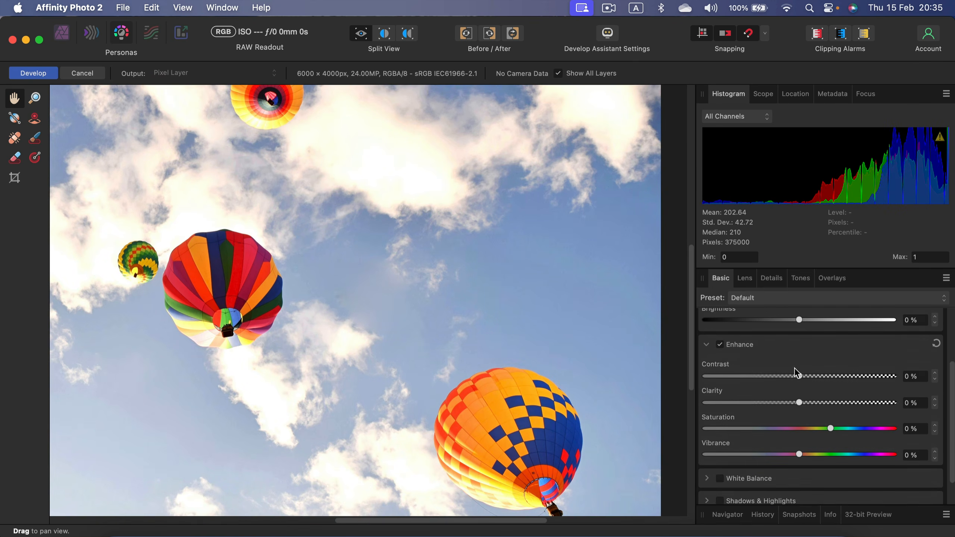
drag(832, 399, 798, 422)
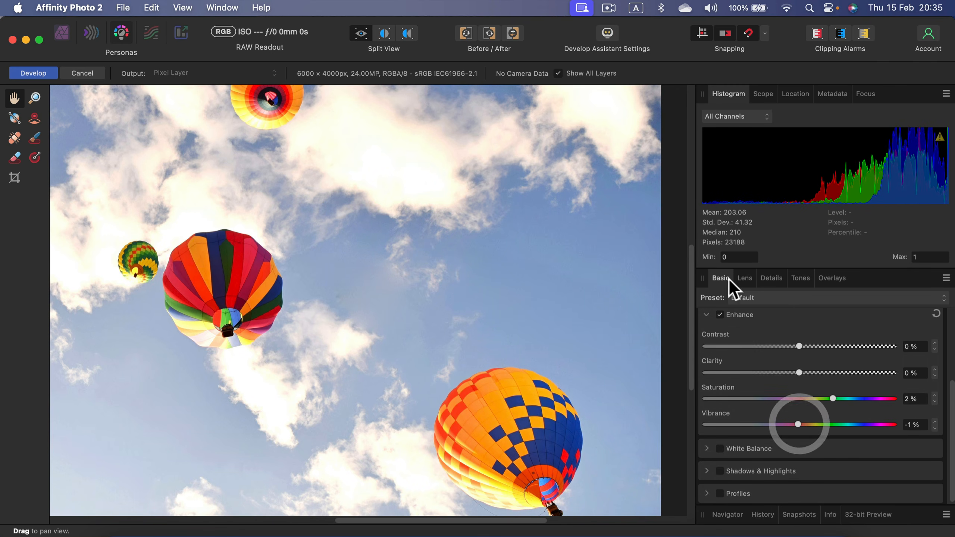
Step: Set the lens correction distortion to -5% and apply the Develop adjustments to the photo
click(748, 277)
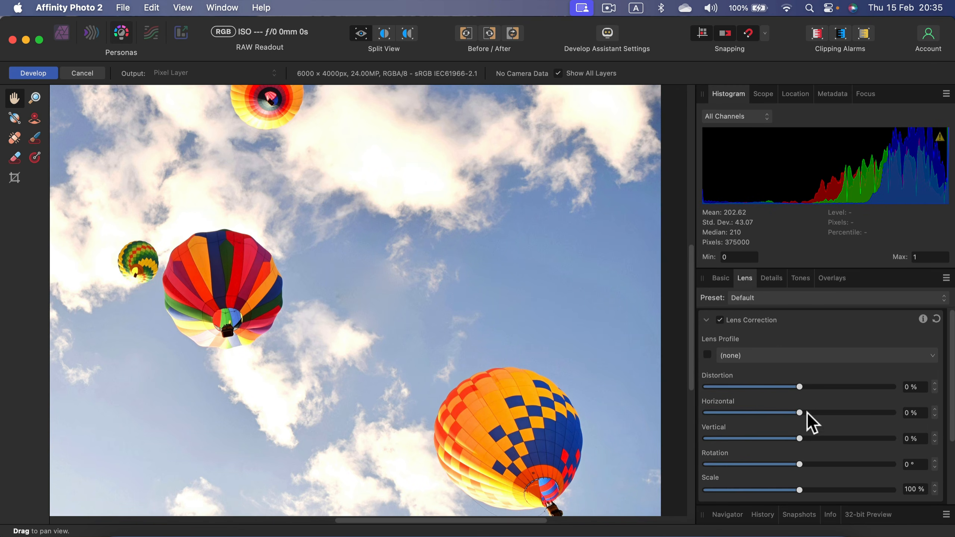
drag(806, 388, 795, 387)
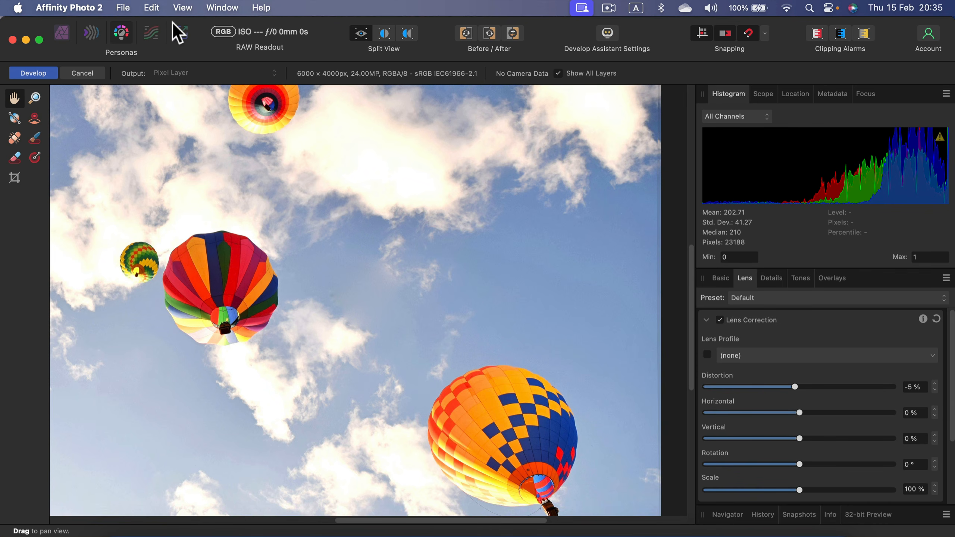
click(46, 73)
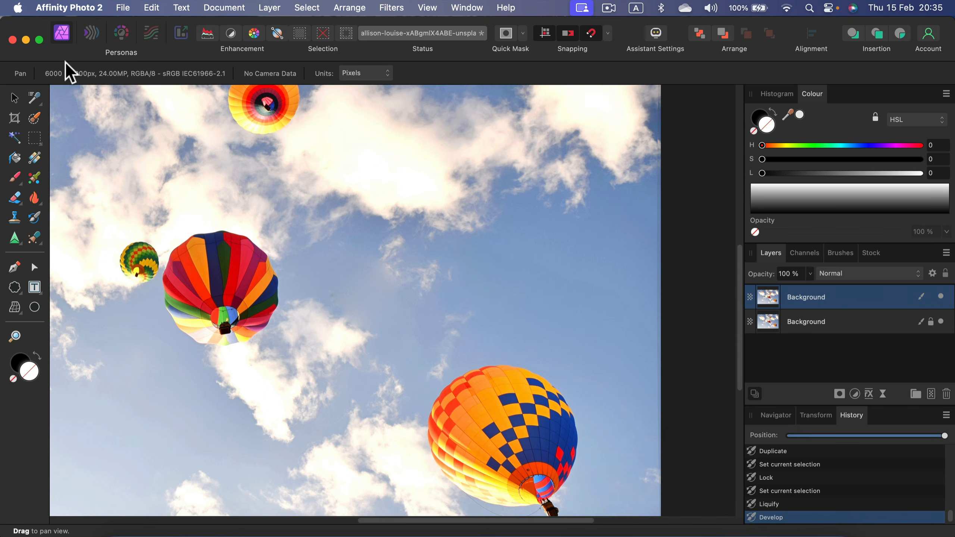
Step: Tone map the balloon photo with the Default category's Dramatic preset and apply the result
click(152, 33)
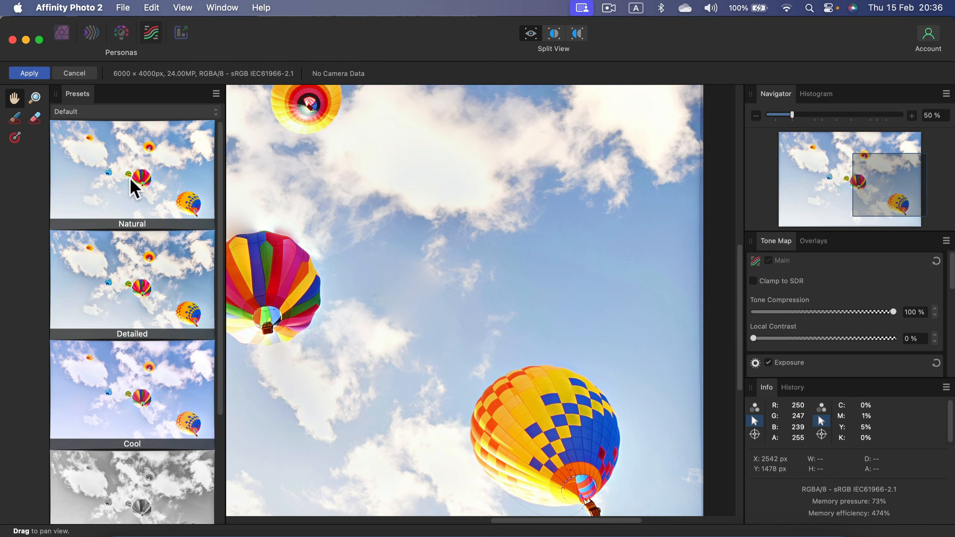
scroll(122, 197, down, 1)
scroll(156, 352, down, 5)
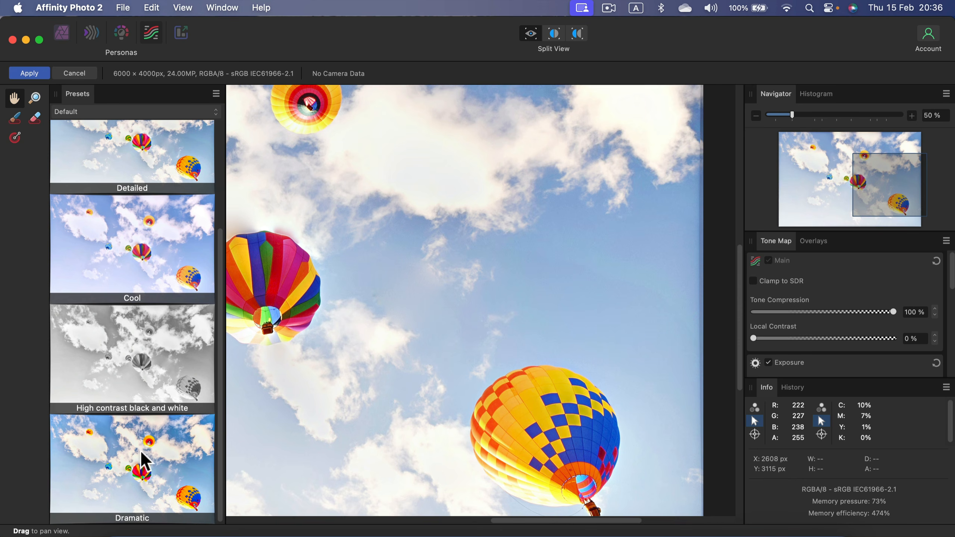
click(145, 462)
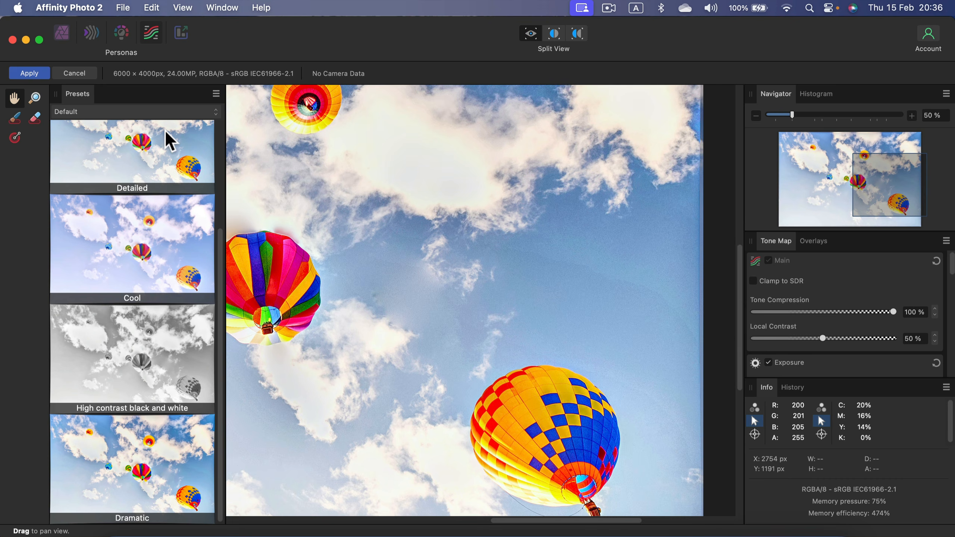
click(23, 75)
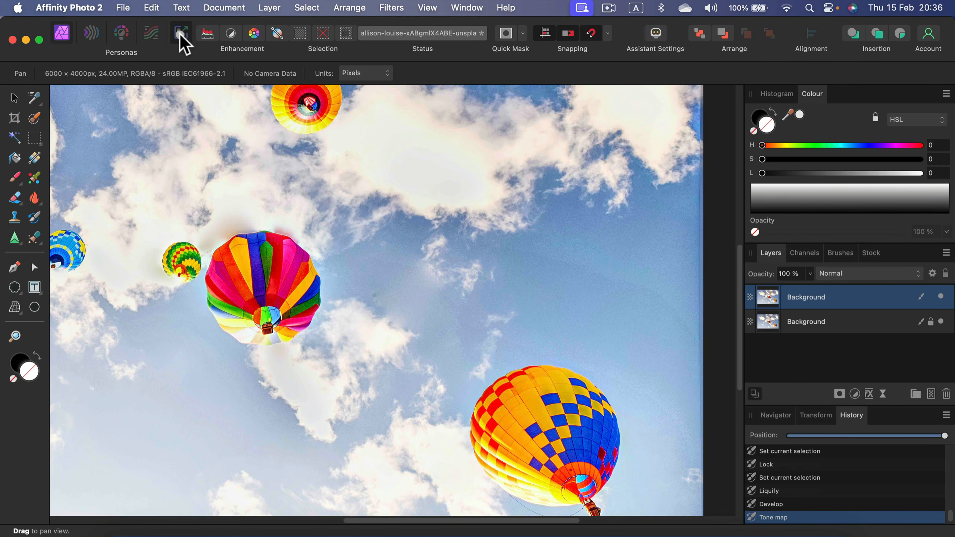
Step: Switch to the Export Persona and examine the slice export presets, batch builder choices and file format presets
click(180, 34)
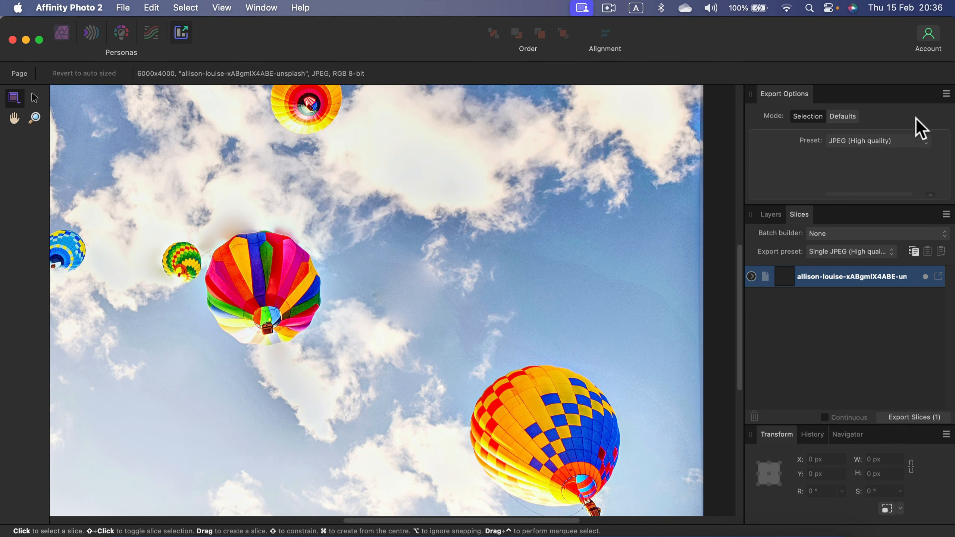
click(863, 251)
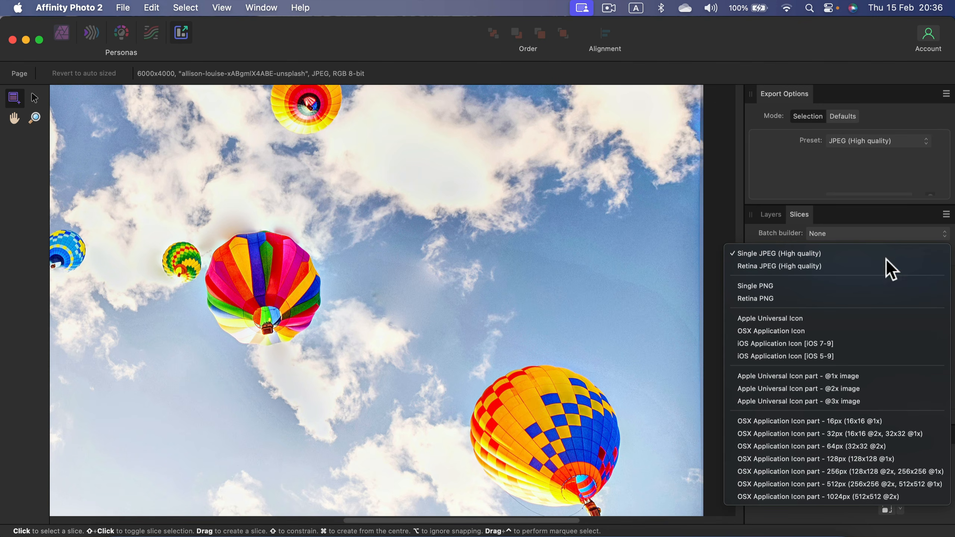
click(870, 232)
click(871, 234)
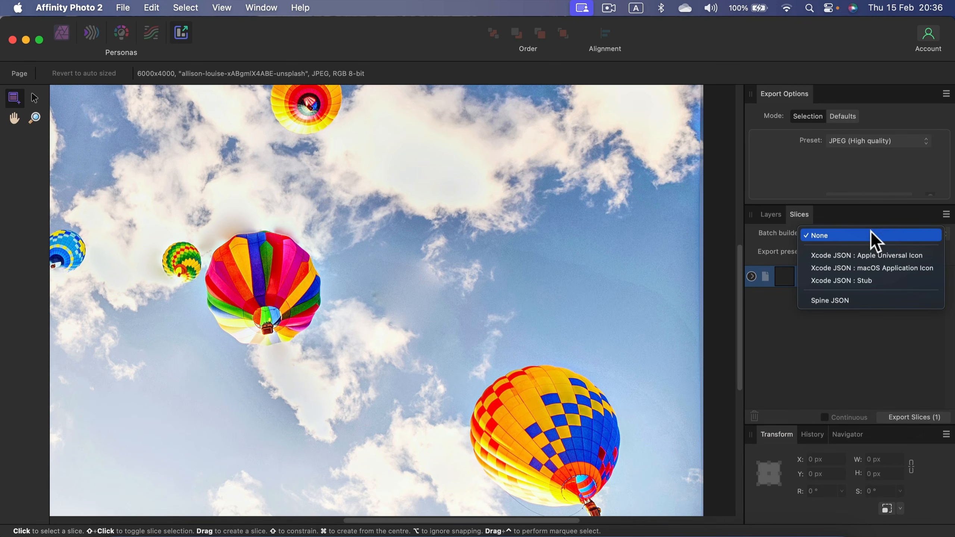
click(864, 210)
click(888, 139)
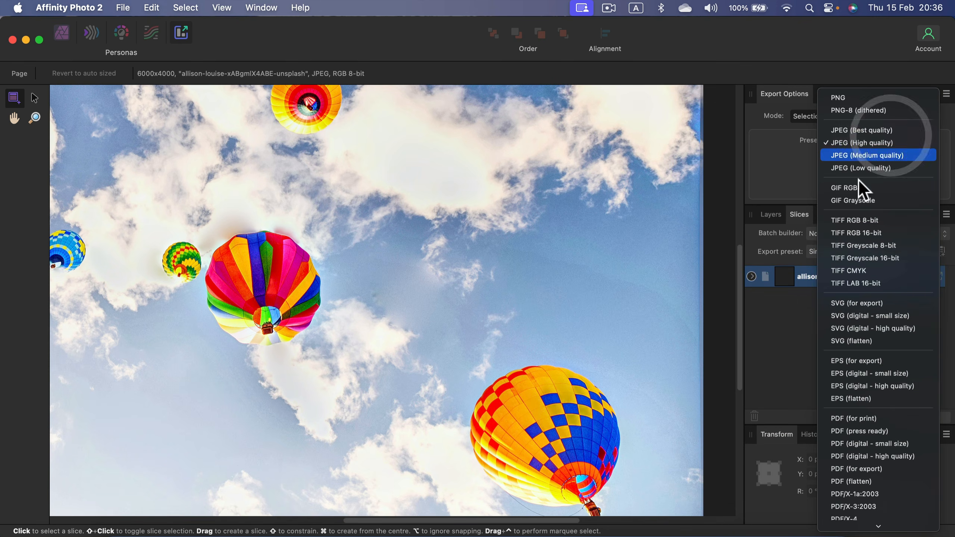
click(786, 171)
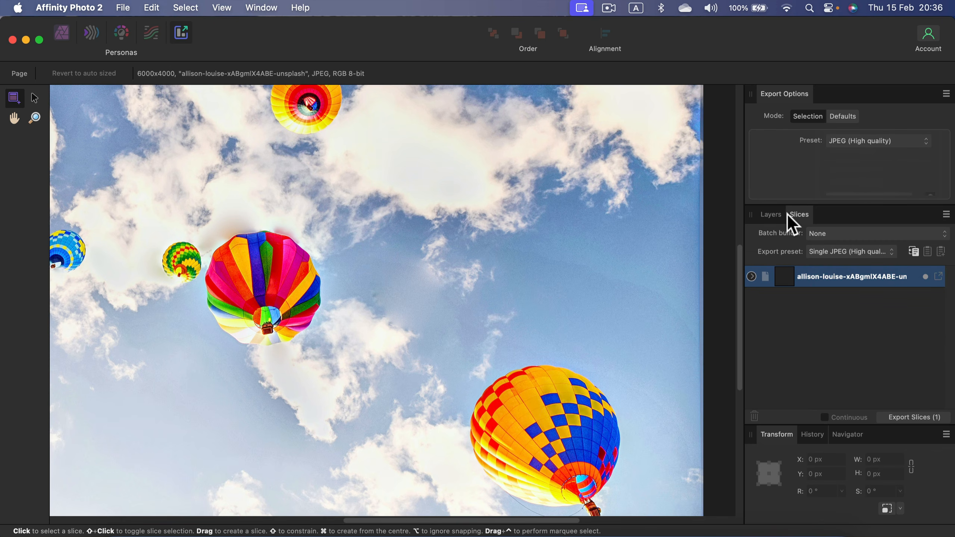
Step: Return to the Photo Persona and draw a black-filled circle around the large multicoloured balloon
click(63, 33)
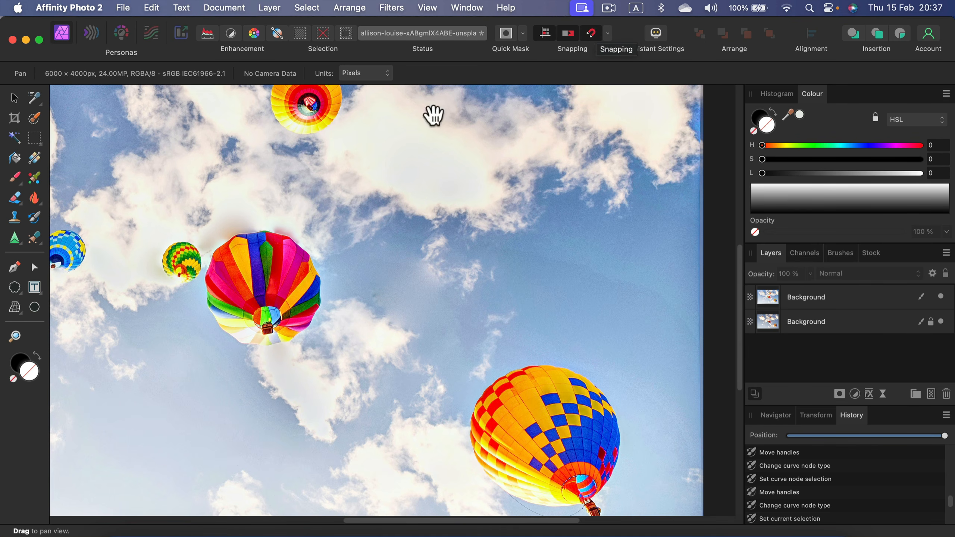
click(35, 306)
drag(165, 190, 375, 405)
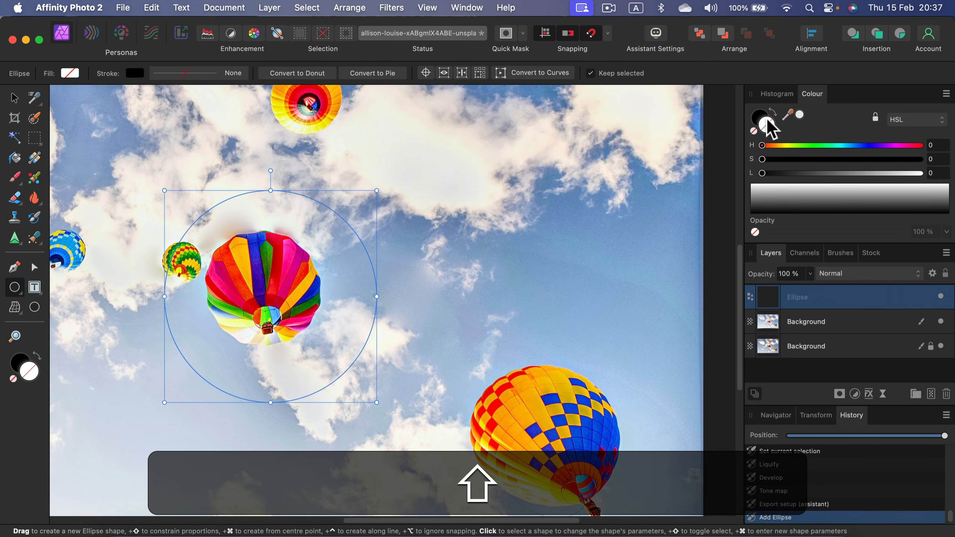
click(822, 143)
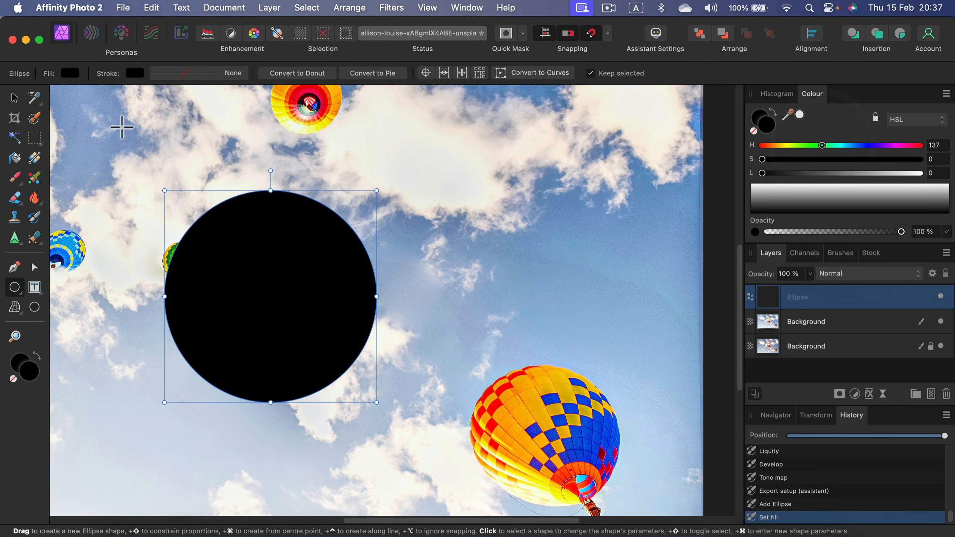
Step: Move the black circle over towards the orange and blue balloon, and paste a copy overlapping directly above it
click(11, 100)
drag(298, 292, 517, 345)
key(cmd+v)
drag(266, 261, 547, 220)
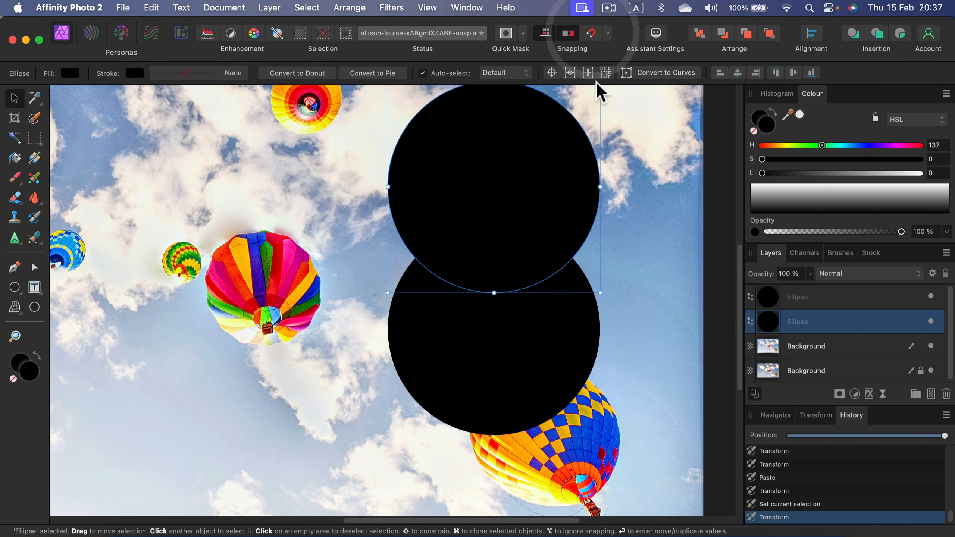
Step: Enable snapping and review the available snapping options
click(608, 33)
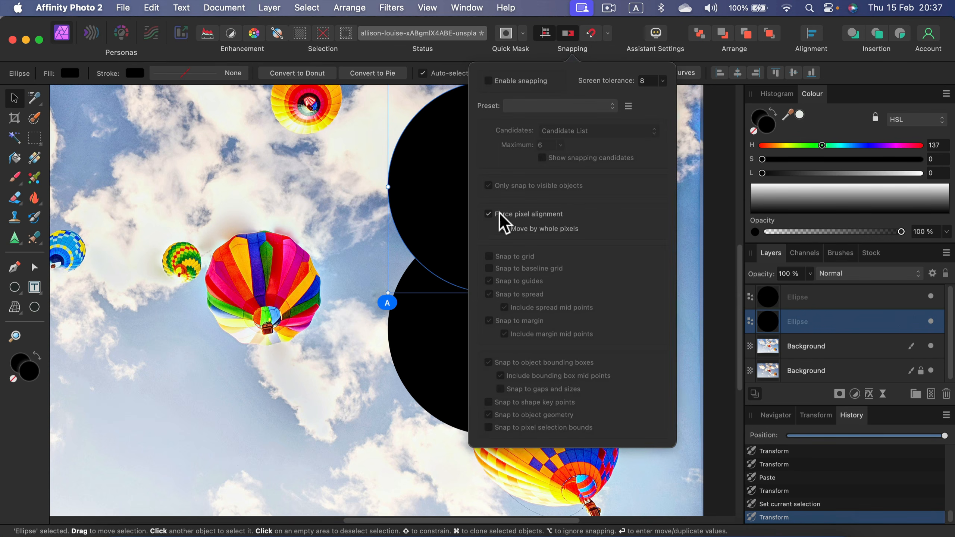
click(593, 33)
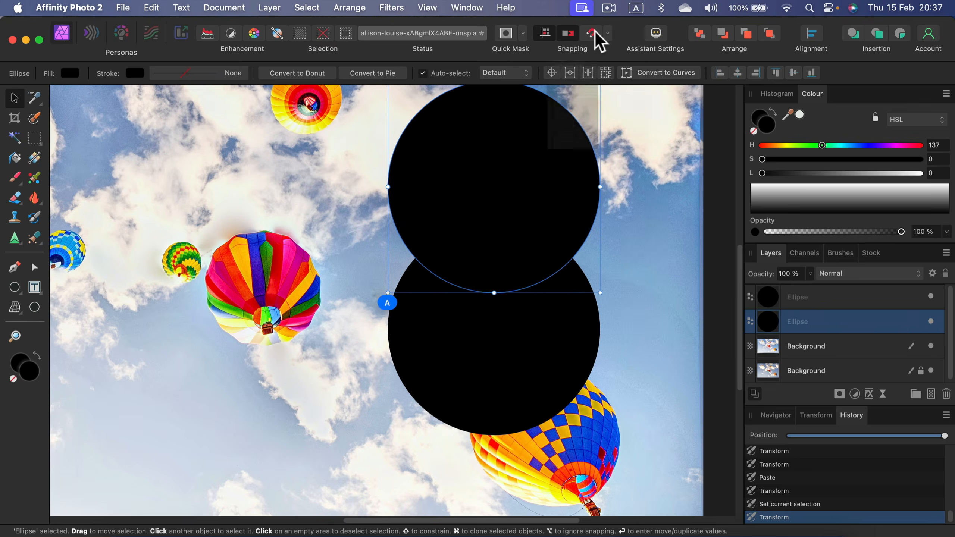
click(593, 33)
click(608, 33)
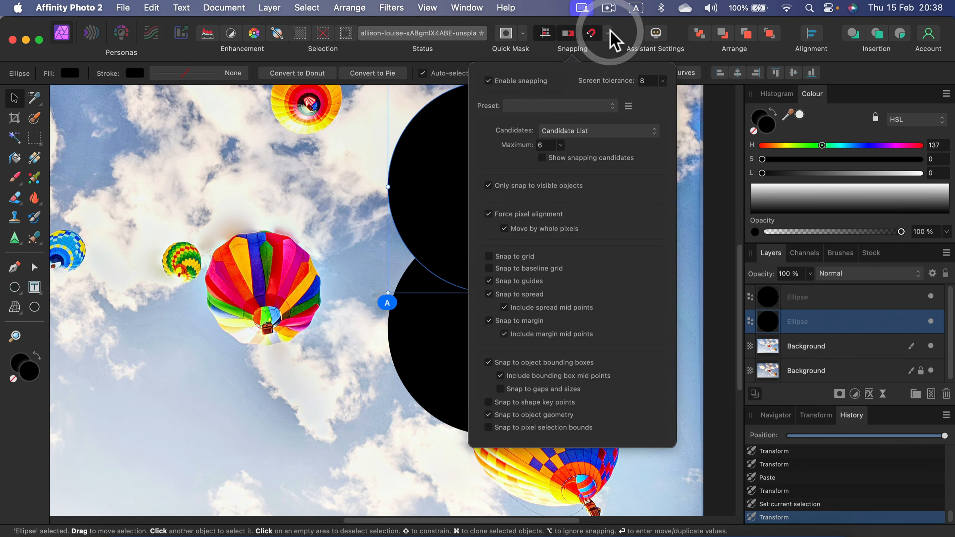
click(632, 30)
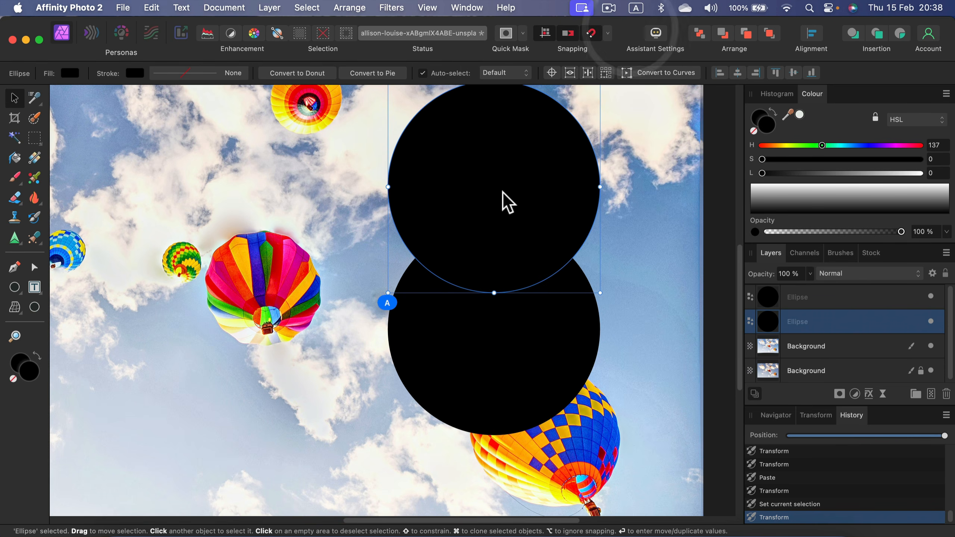
Step: Change the upper circle's fill to purple with hue 273, saturation 100 and lightness 50
click(852, 145)
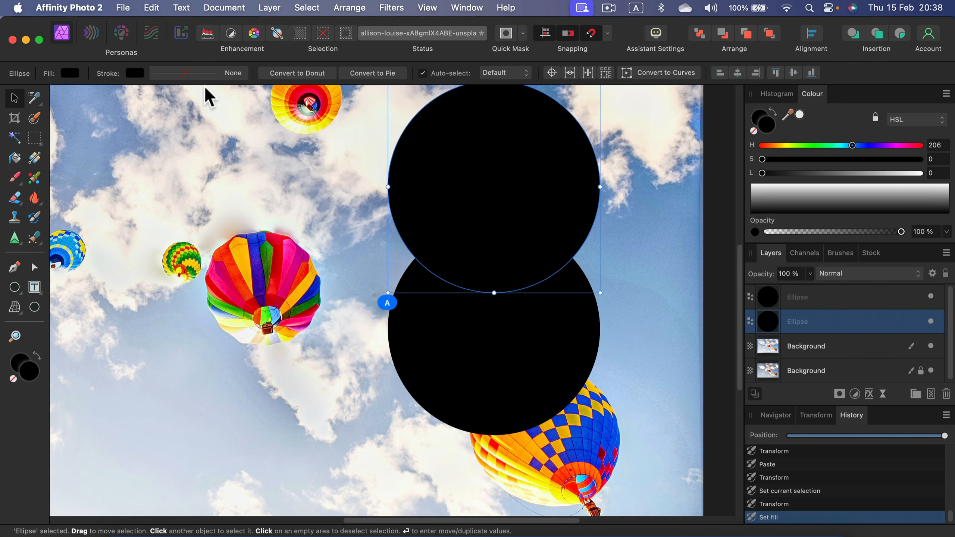
click(75, 72)
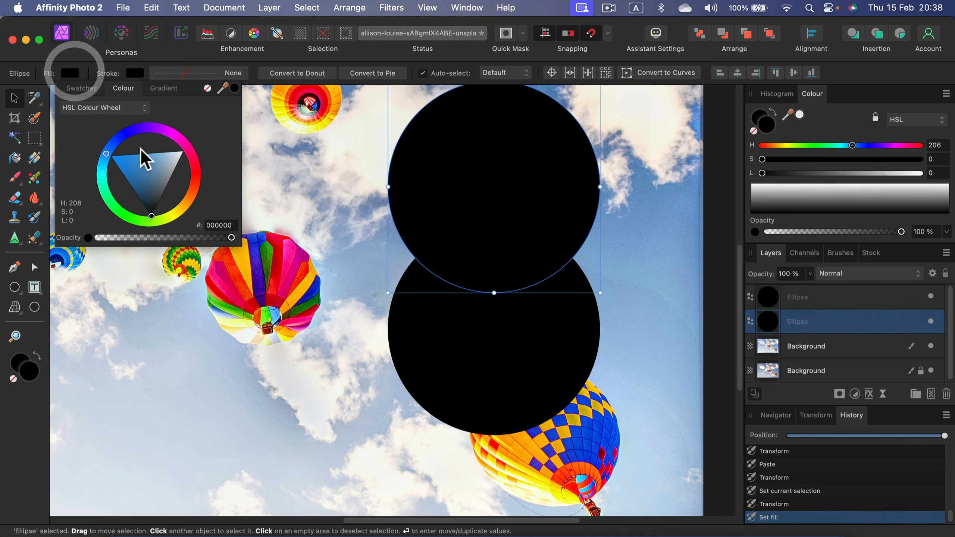
click(151, 132)
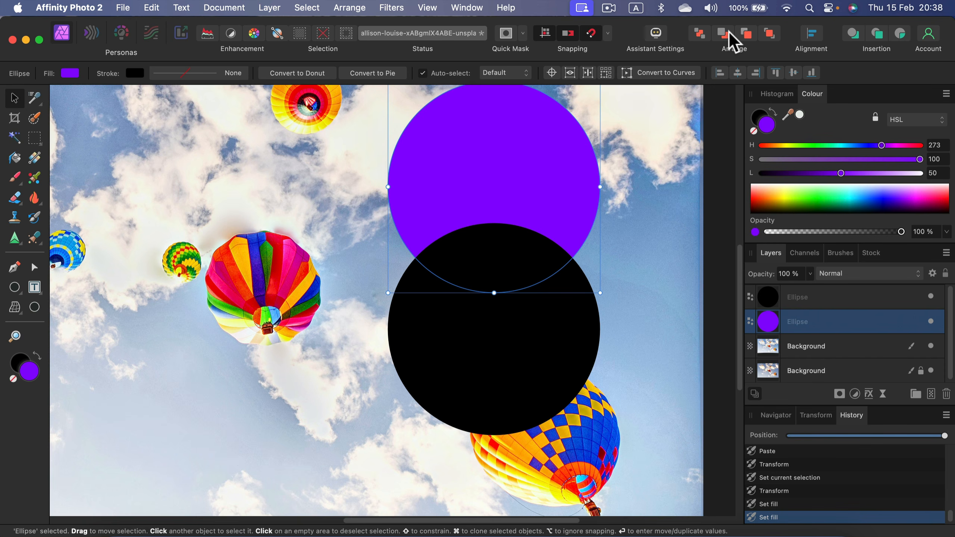
Step: Move the purple circle forward and backward through the layer order, finishing above the black circle
click(748, 35)
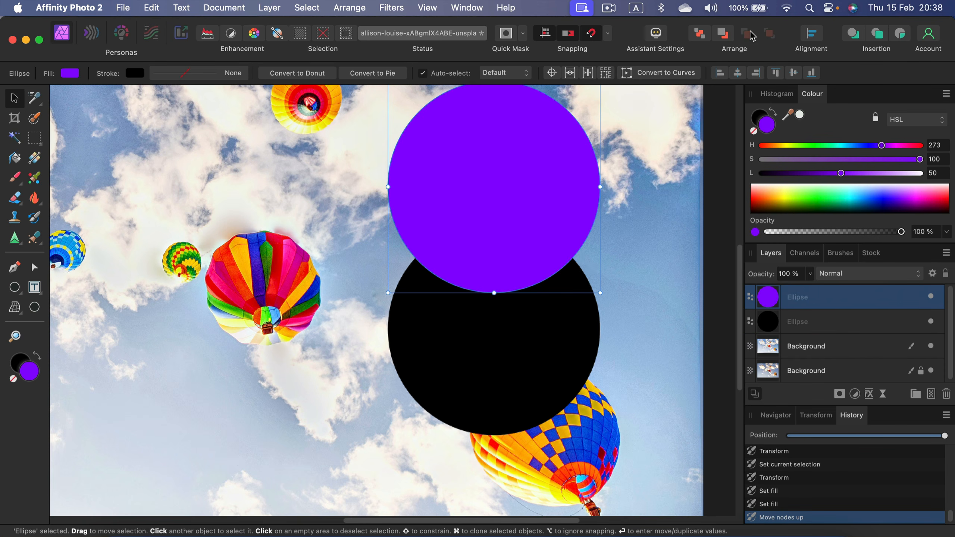
click(729, 35)
click(728, 35)
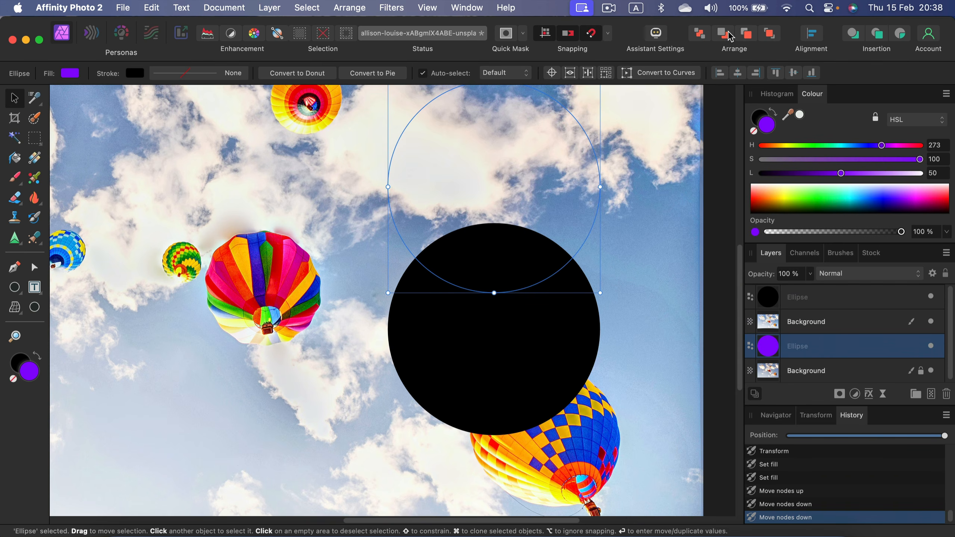
click(748, 35)
click(748, 35)
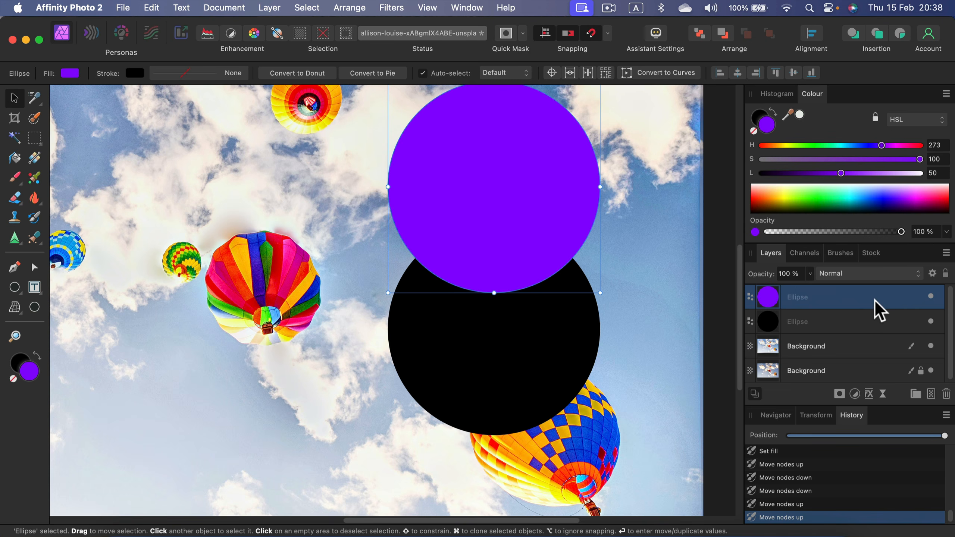
mouse_move(861, 303)
mouse_down()
mouse_move(857, 355)
mouse_move(855, 289)
mouse_up()
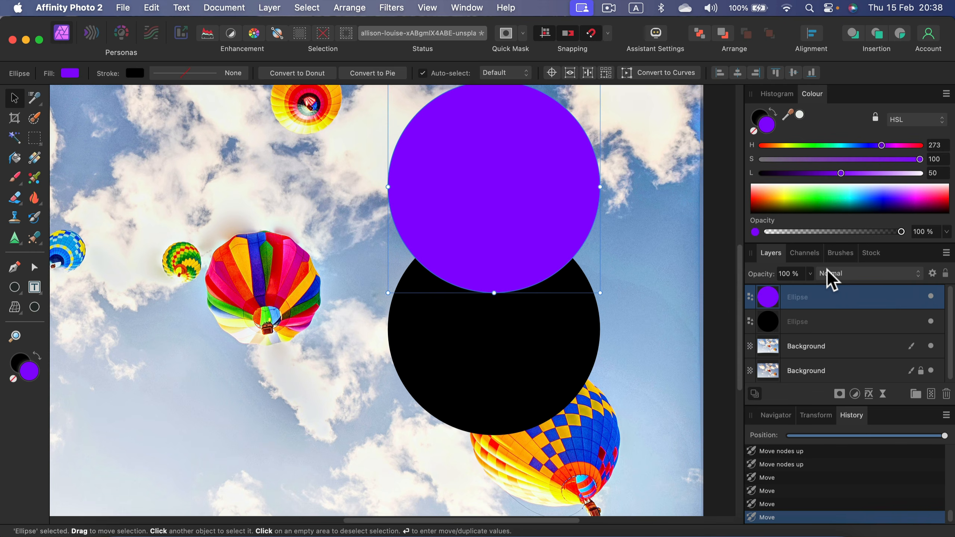
Step: Shift the purple circle repeatedly down behind the upper Background layer and back up, finishing directly beneath the black circle in the layer order
key(super+bracketright)
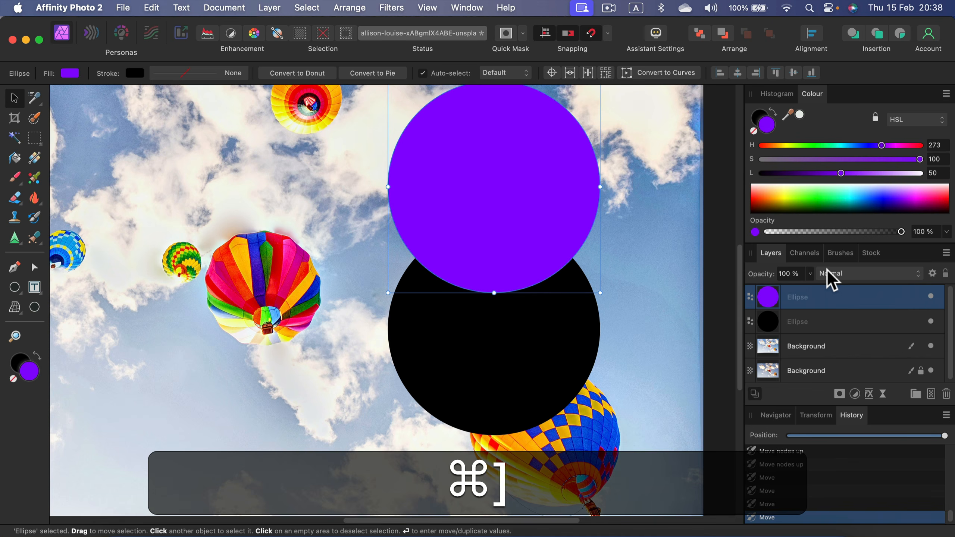
key(super+bracketleft)
key(super+bracketleft)
key(super+bracketleft)
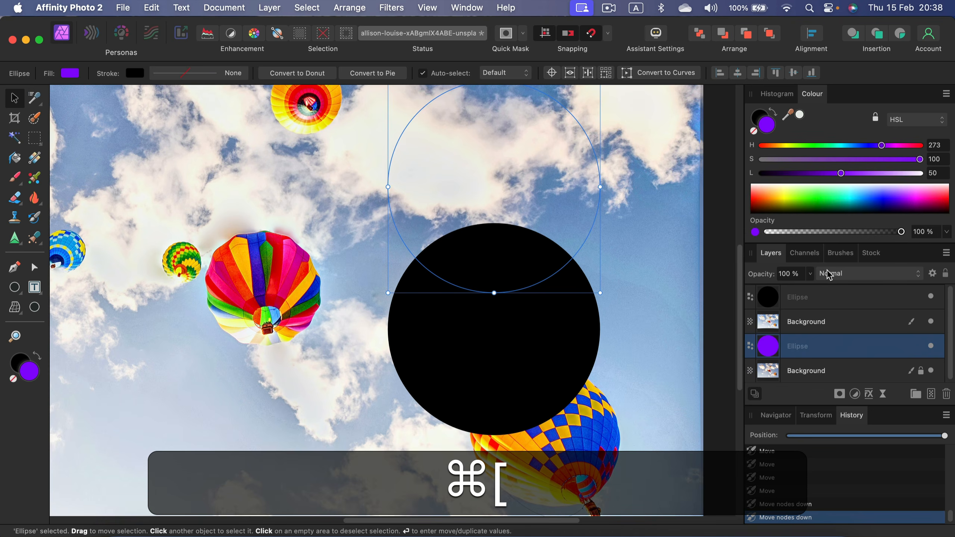
key(super+bracketright)
key(super+bracketright)
key(super+bracketright)
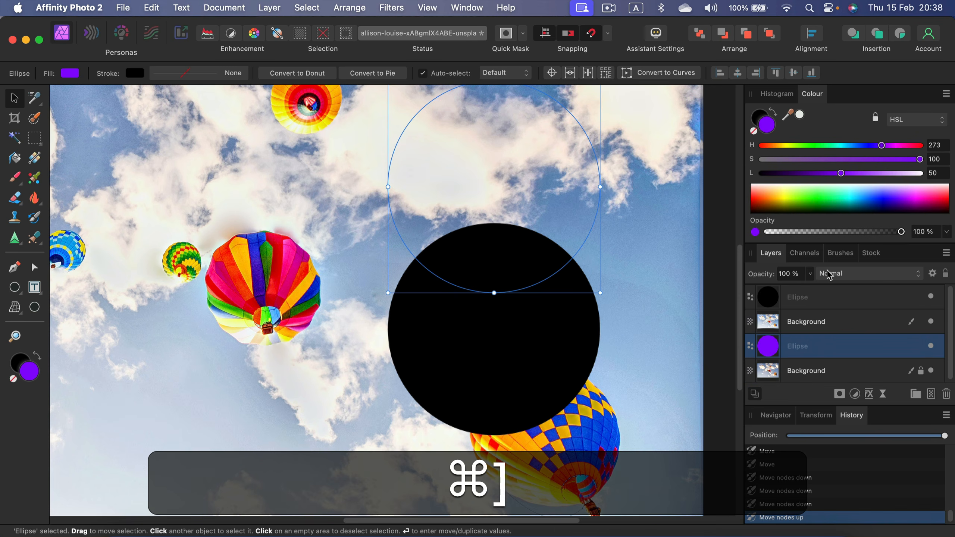
key(super+bracketleft)
key(super+bracketleft)
key(super+bracketleft)
key(super+bracketright)
key(super+bracketright)
key(super+bracketright)
key(super+bracketleft)
key(super+bracketleft)
key(super+bracketleft)
key(super+bracketright)
key(super+bracketright)
key(super+bracketright)
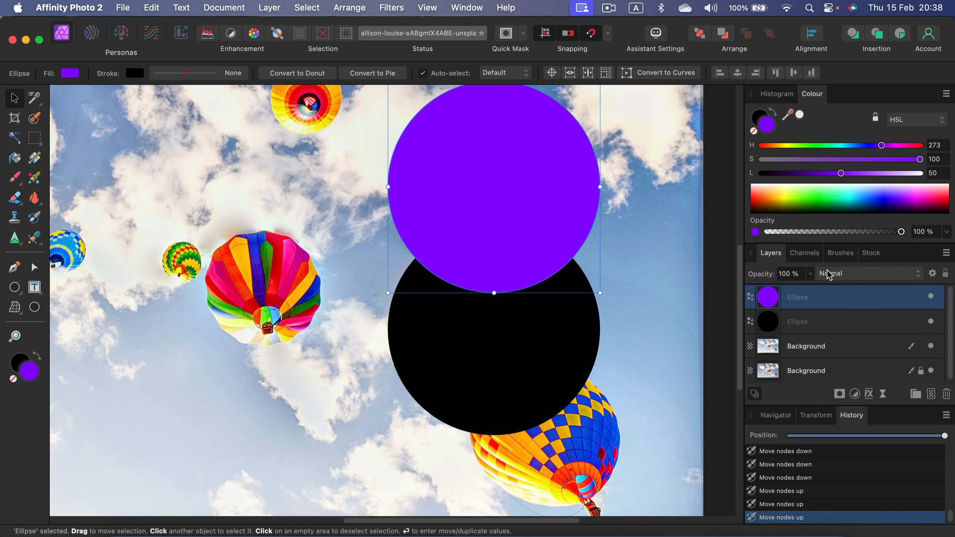
drag(838, 300, 841, 330)
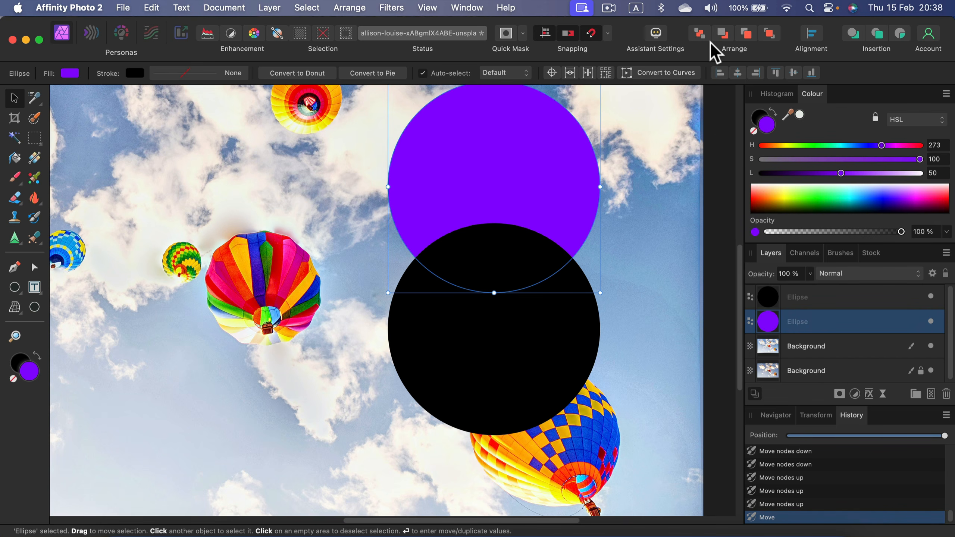
Step: Move the purple circle over the large multicoloured balloon, select both circles and shift them slightly downward together
drag(527, 188, 296, 208)
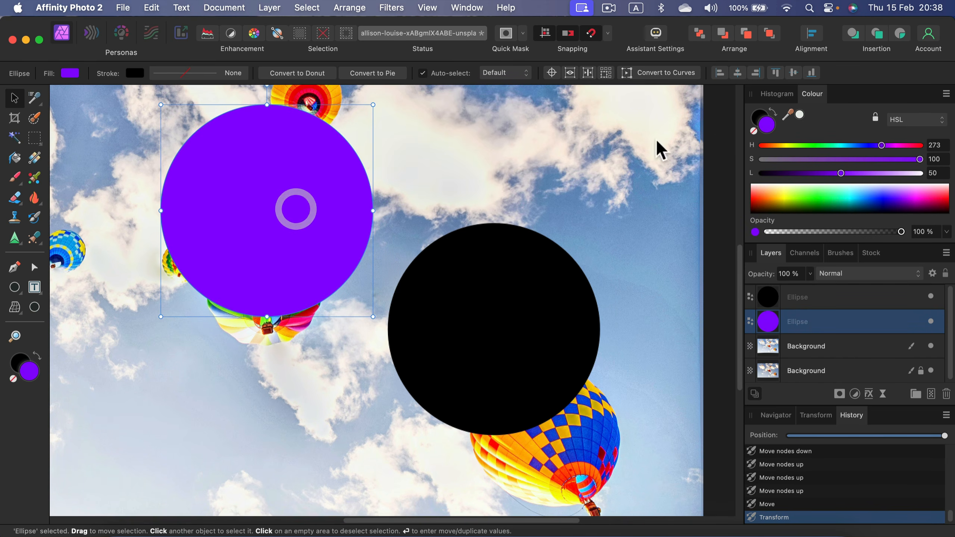
shift+click(851, 303)
drag(492, 325, 494, 351)
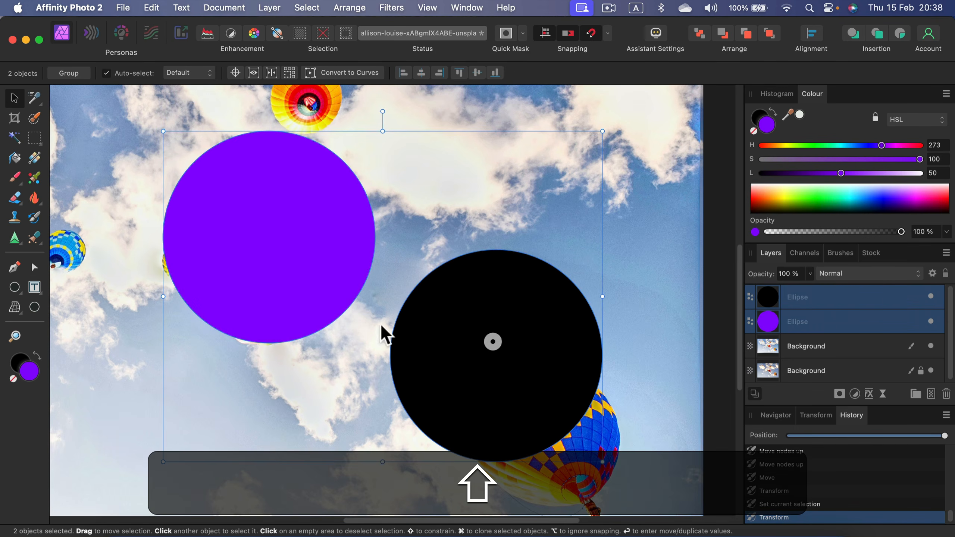
Step: Try the vertical and horizontal middle alignment options on the purple and black circles, relative to Selection Bounds
click(814, 34)
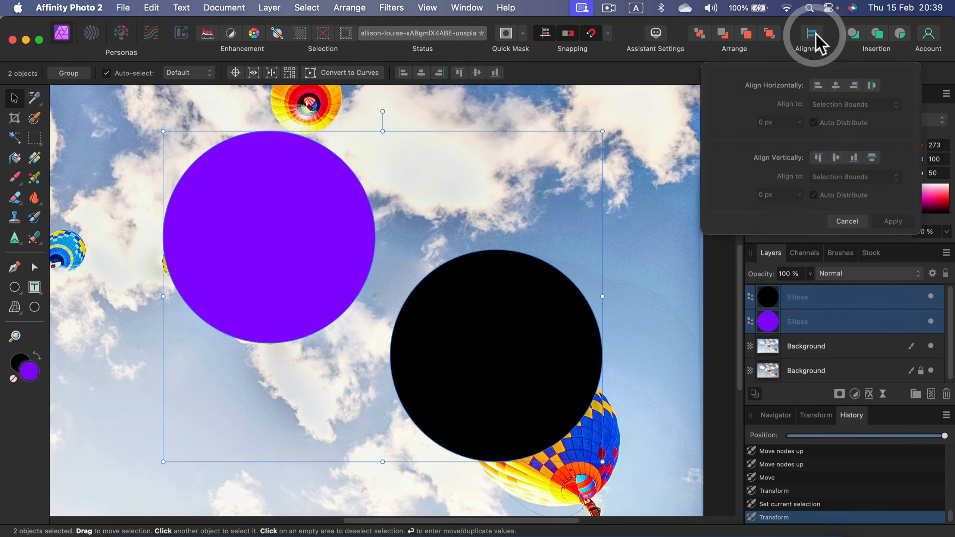
click(836, 157)
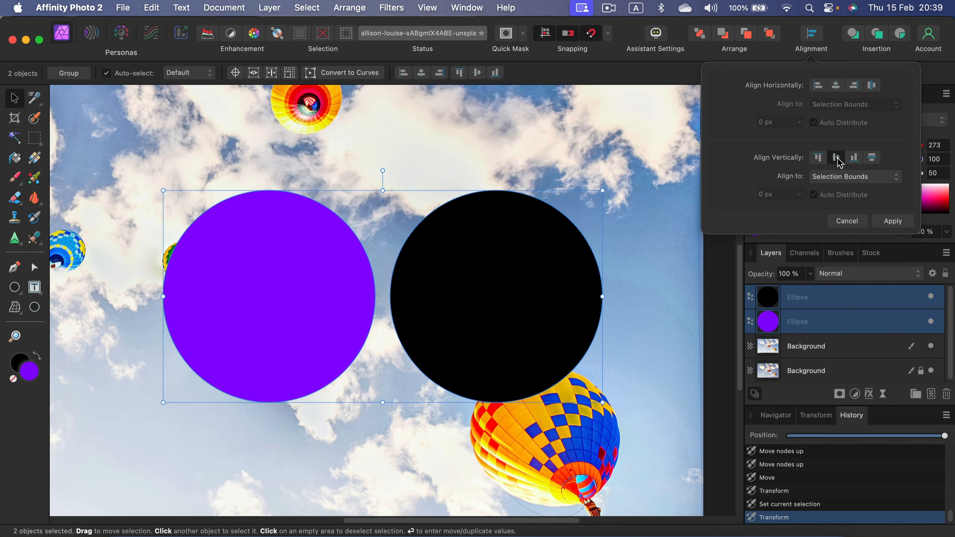
key(super+z)
click(836, 87)
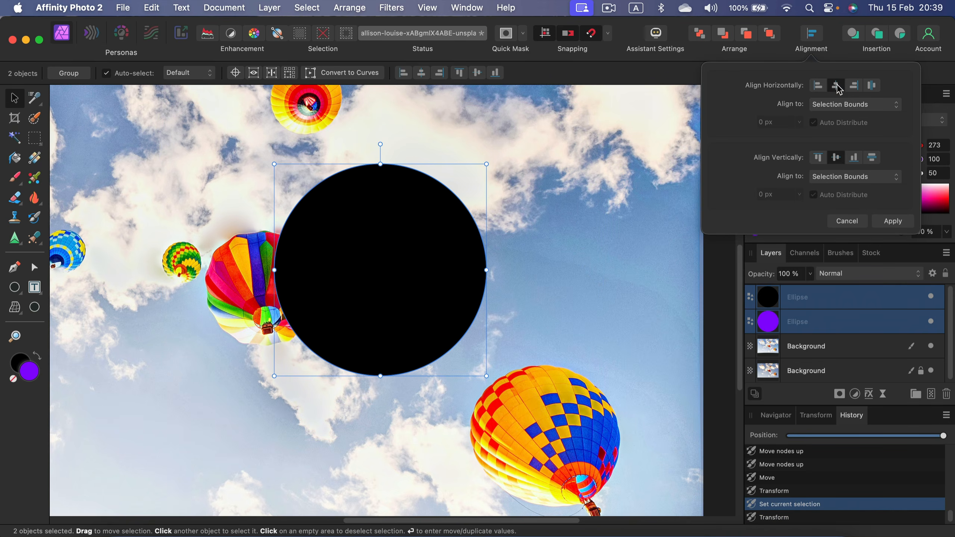
click(835, 158)
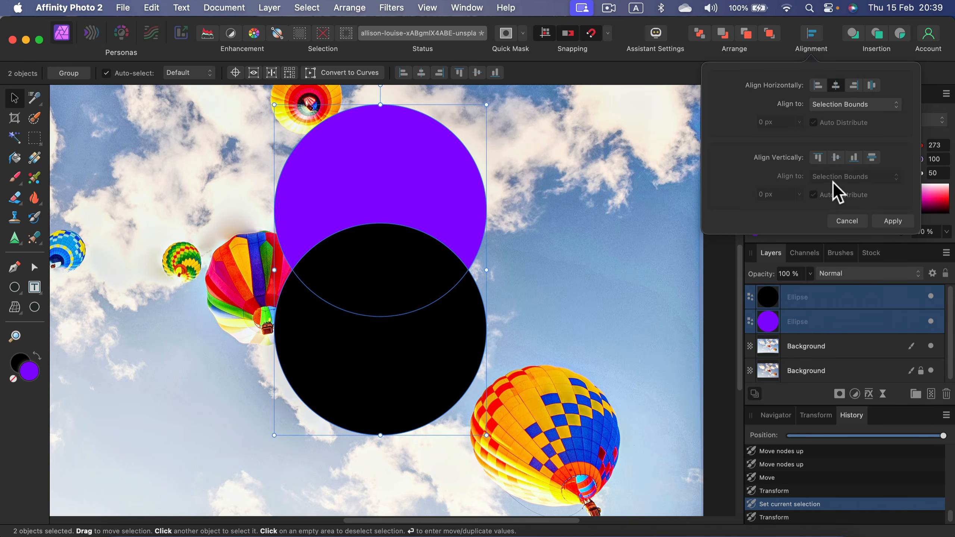
Step: Try left and right alignment and horizontal spacing on the two circles, closing the alignment options without applying them
click(818, 86)
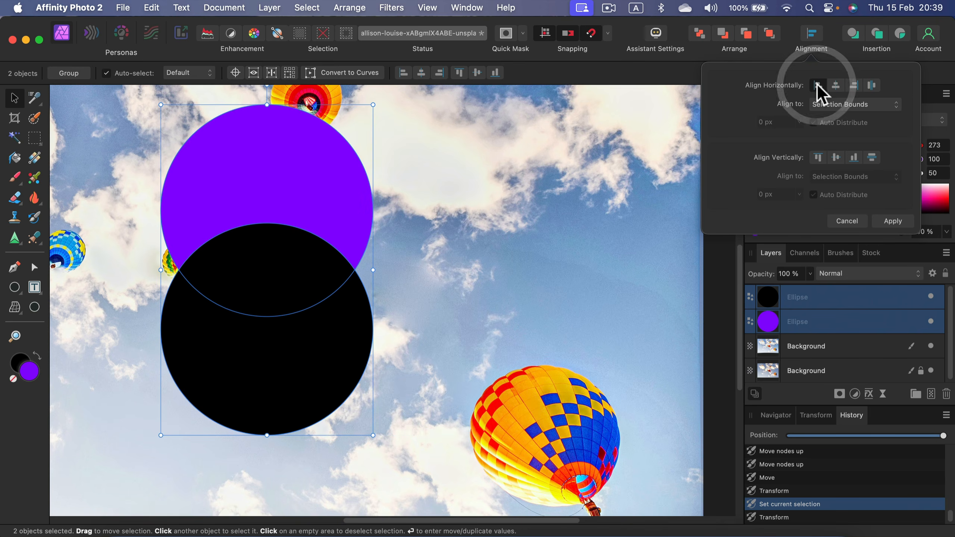
click(853, 86)
click(872, 85)
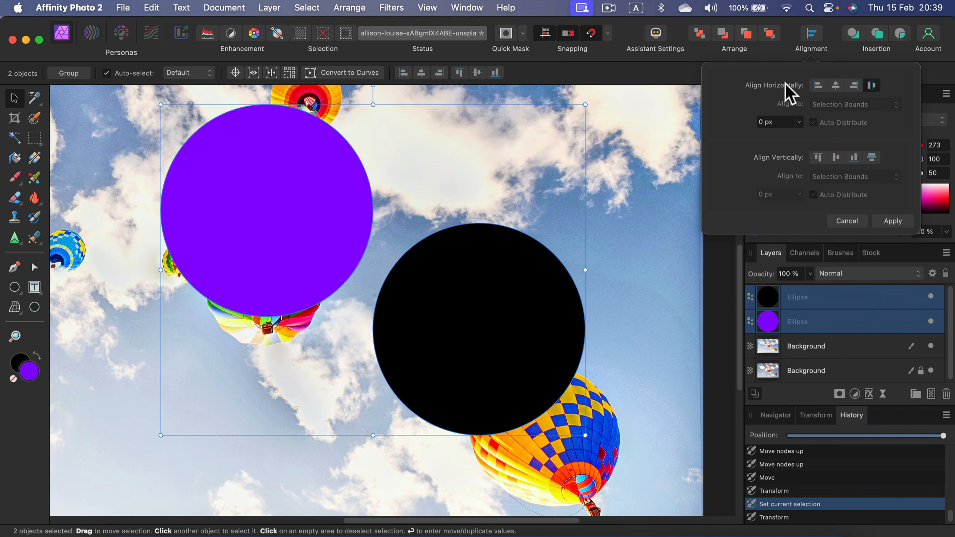
click(872, 85)
click(594, 198)
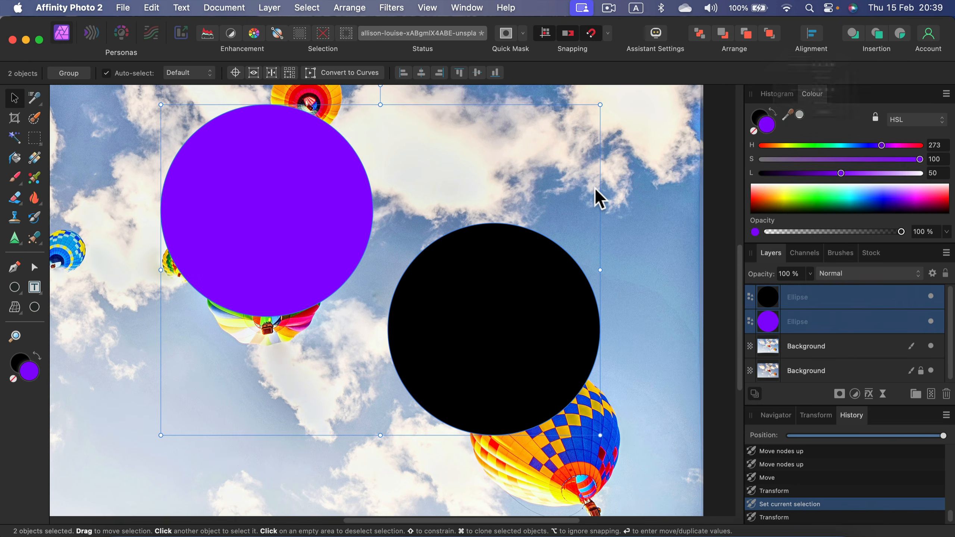
Step: Delete the black circle and the purple circle from the photo
click(552, 302)
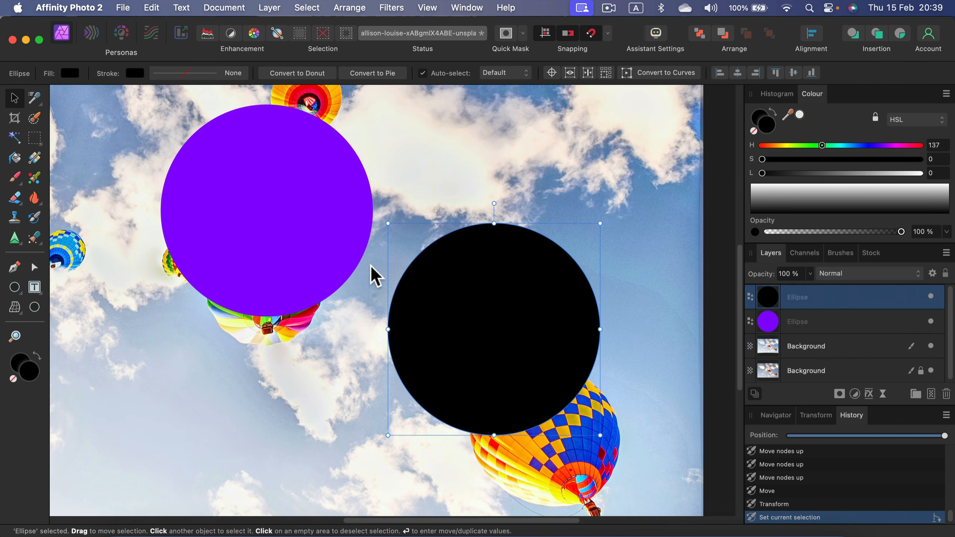
key(BackSpace)
key(BackSpace)
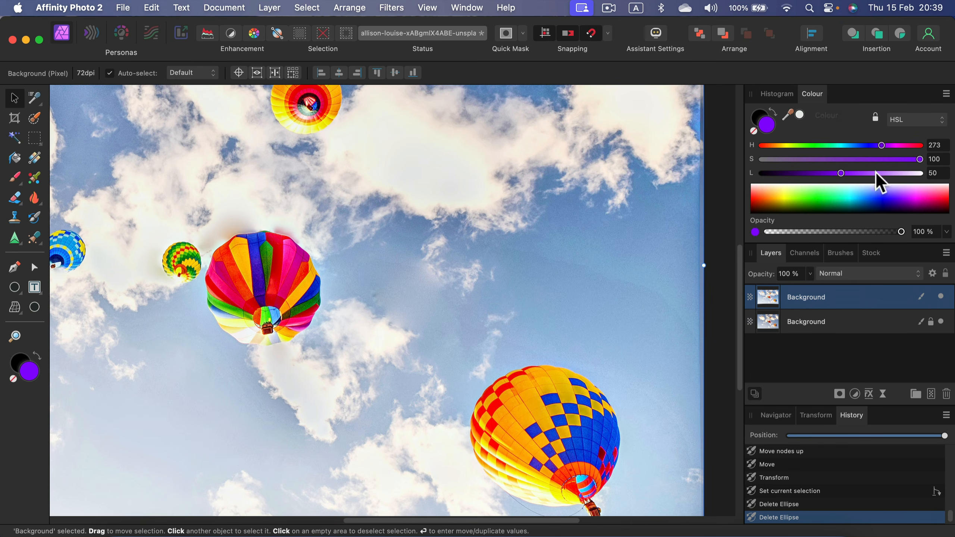
Step: Display the colour controls as a wheel and change the colour to lime green with hue 76
click(944, 95)
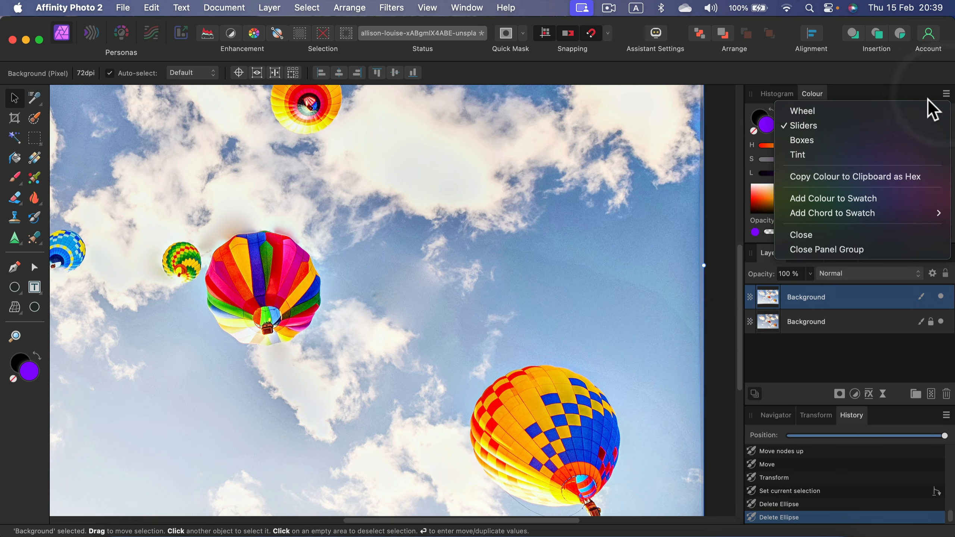
click(871, 113)
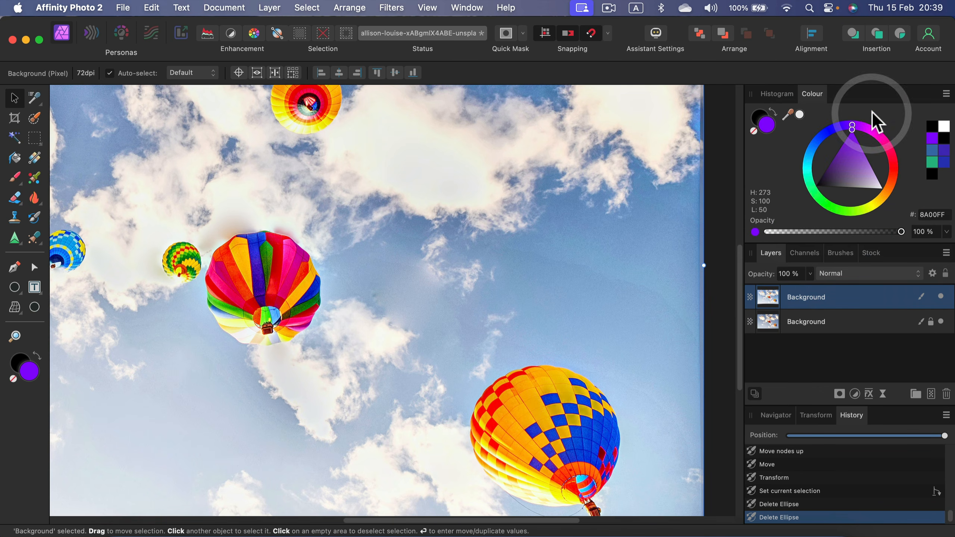
drag(852, 126, 863, 221)
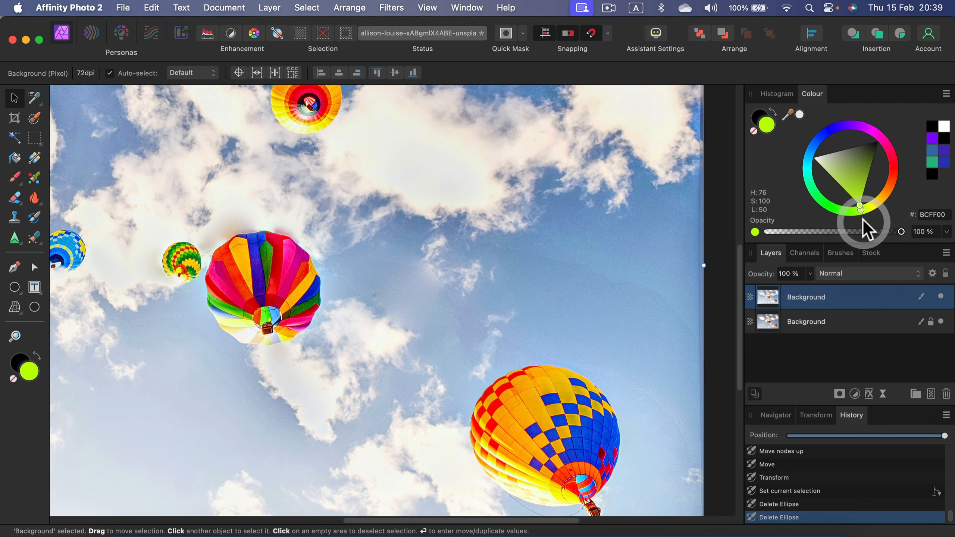
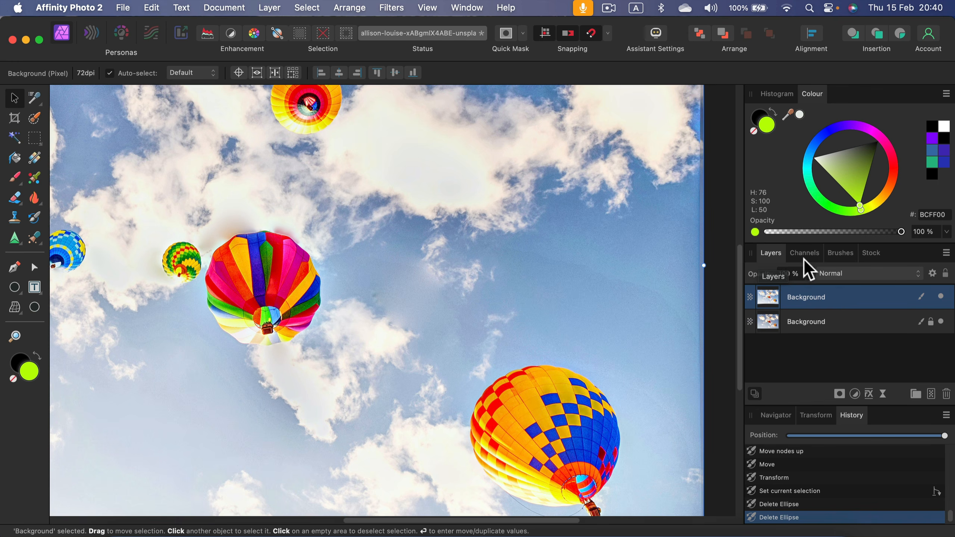
Step: Look through the Transform, History, Channels and Brushes panels
click(812, 414)
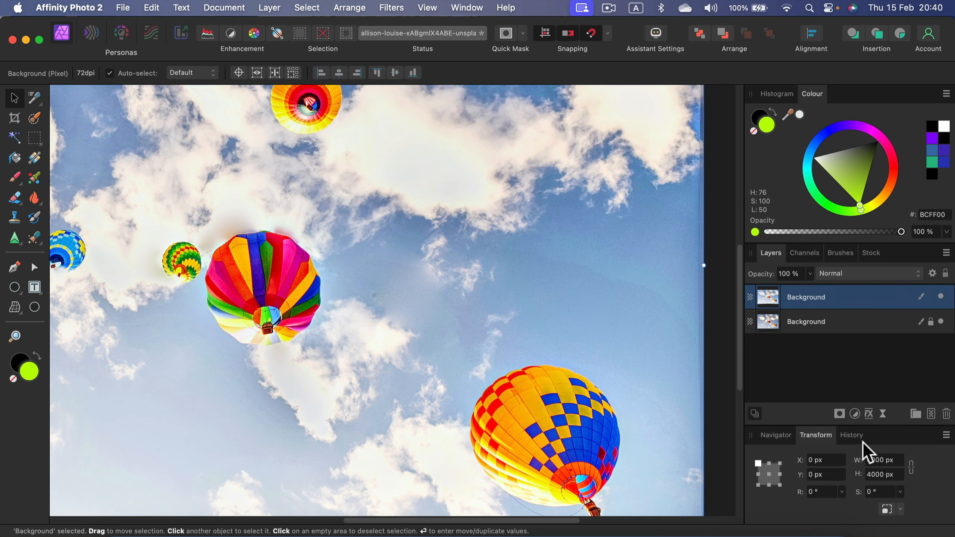
click(859, 436)
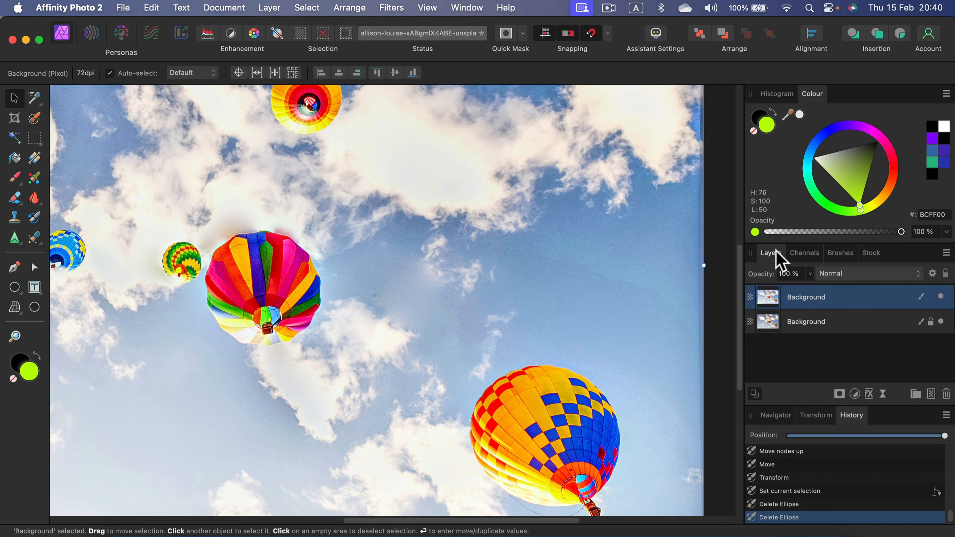
click(804, 253)
click(841, 253)
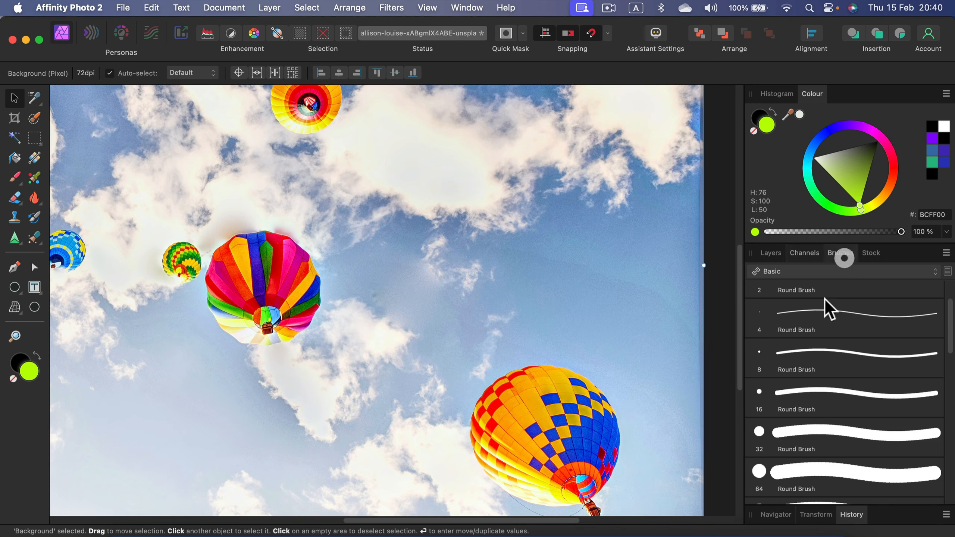
Step: Search Pixabay stock images for "city", browse the thumbnails and check which other image sources are available
click(872, 255)
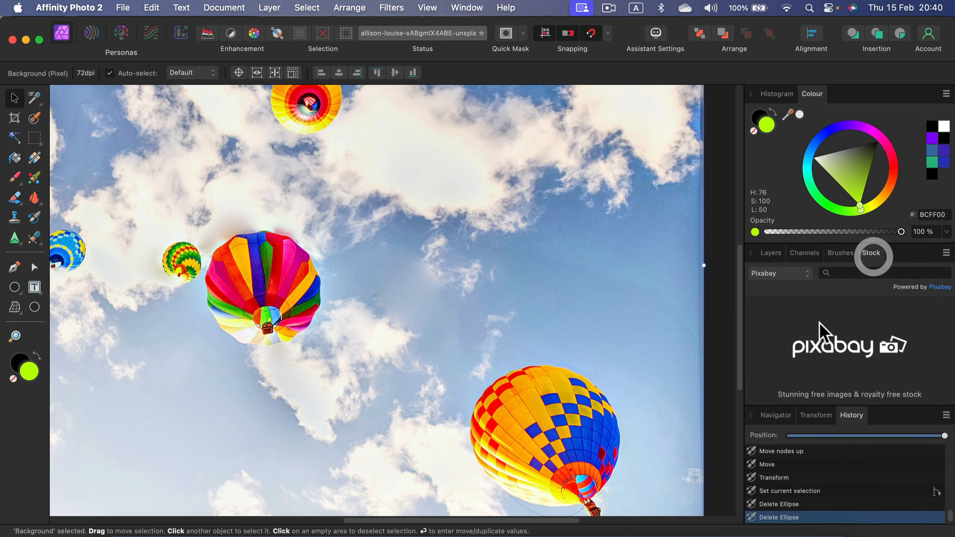
click(853, 273)
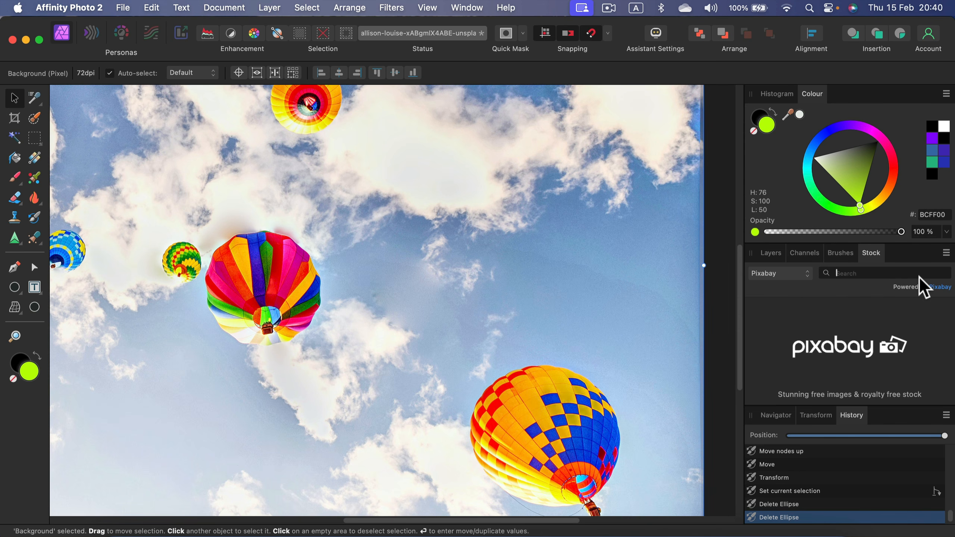
text(city)
key(Return)
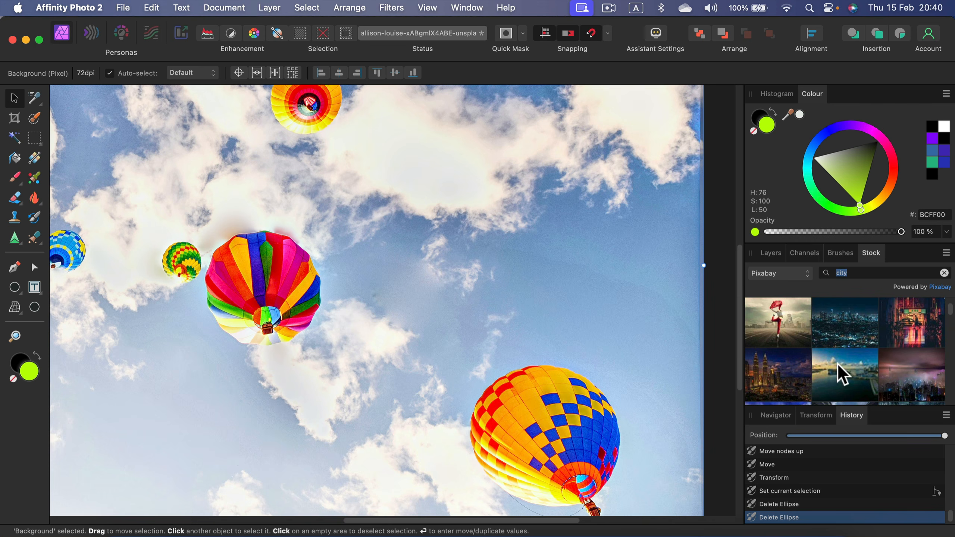
scroll(838, 363, up, 3)
click(784, 274)
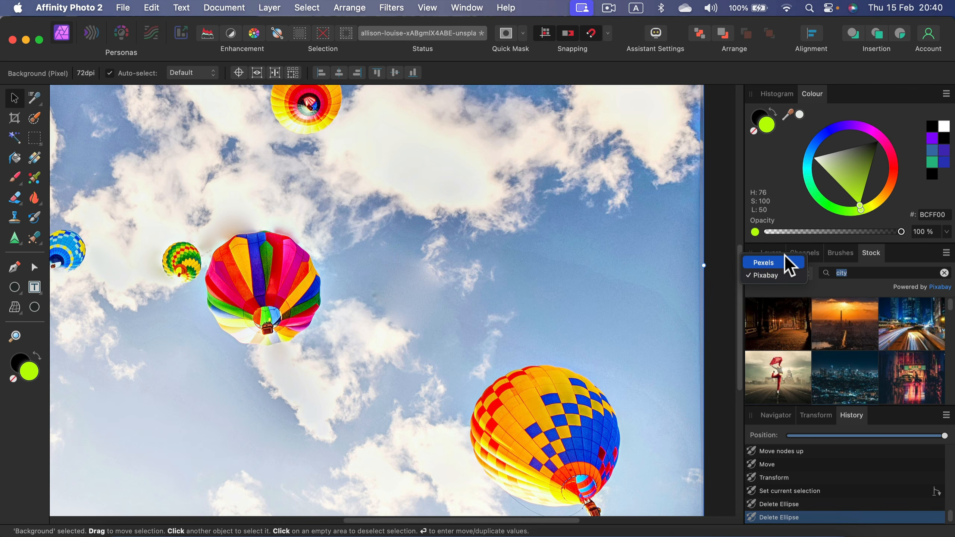
click(904, 250)
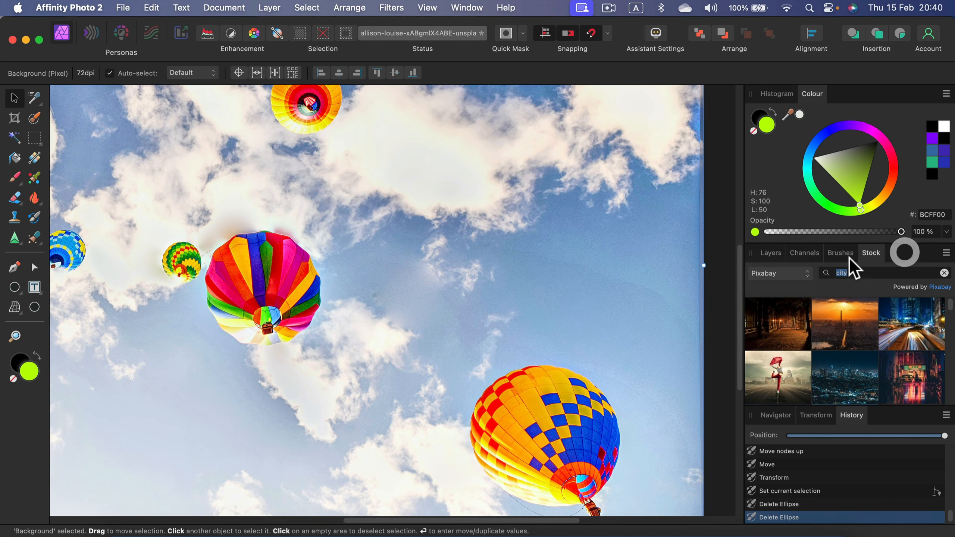
Step: Show the Masking category in the Brushes panel
click(837, 257)
click(809, 272)
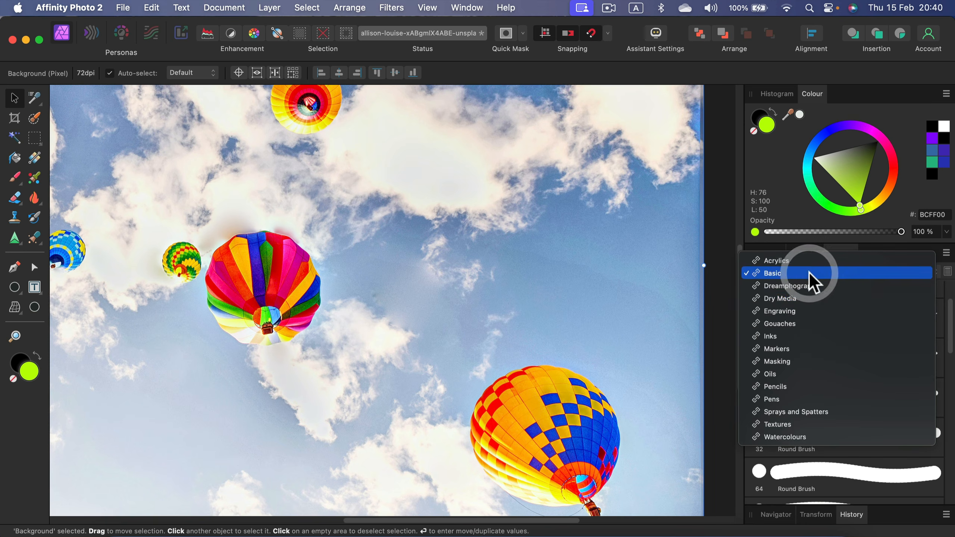
click(784, 364)
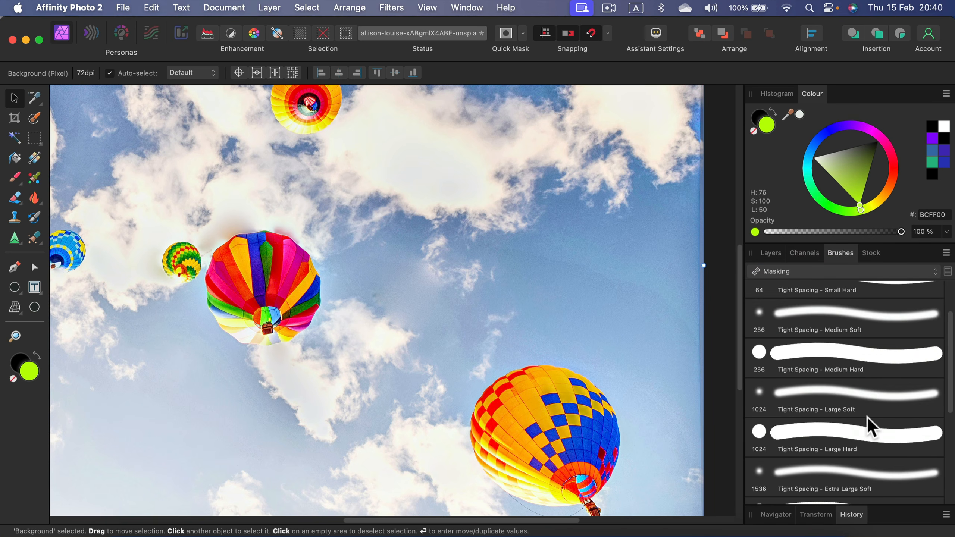
Step: Detach the Brushes panel from its group, enlarge it over the canvas and close it
mouse_move(835, 256)
mouse_down()
mouse_move(822, 273)
mouse_move(682, 299)
mouse_move(309, 162)
mouse_up()
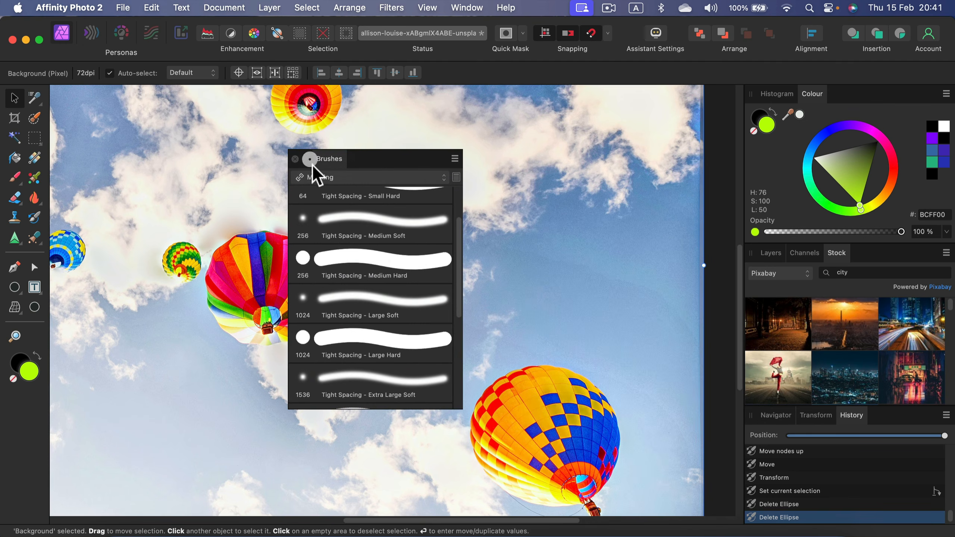
mouse_move(379, 162)
mouse_down()
mouse_move(386, 132)
mouse_move(556, 102)
mouse_up()
mouse_move(638, 355)
mouse_down()
mouse_move(699, 511)
mouse_move(688, 504)
mouse_up()
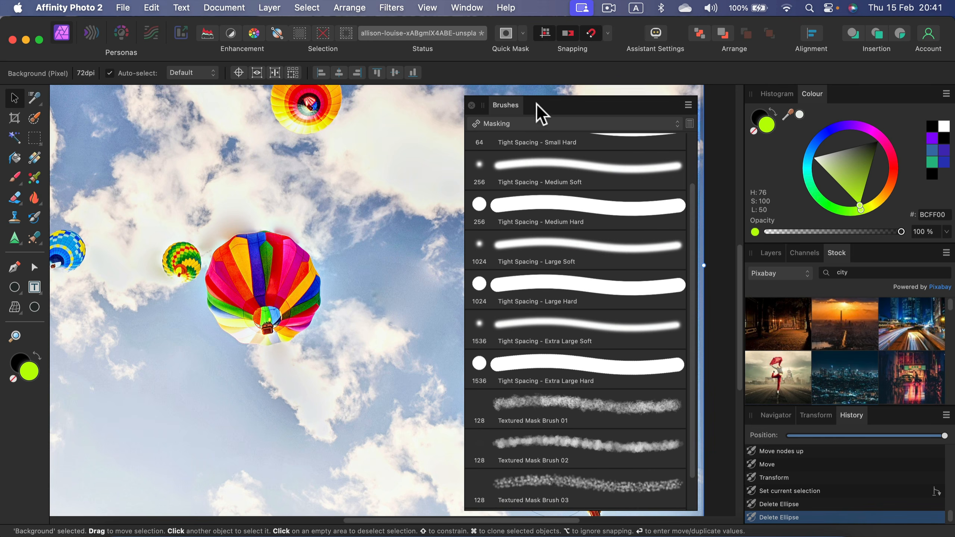
click(472, 106)
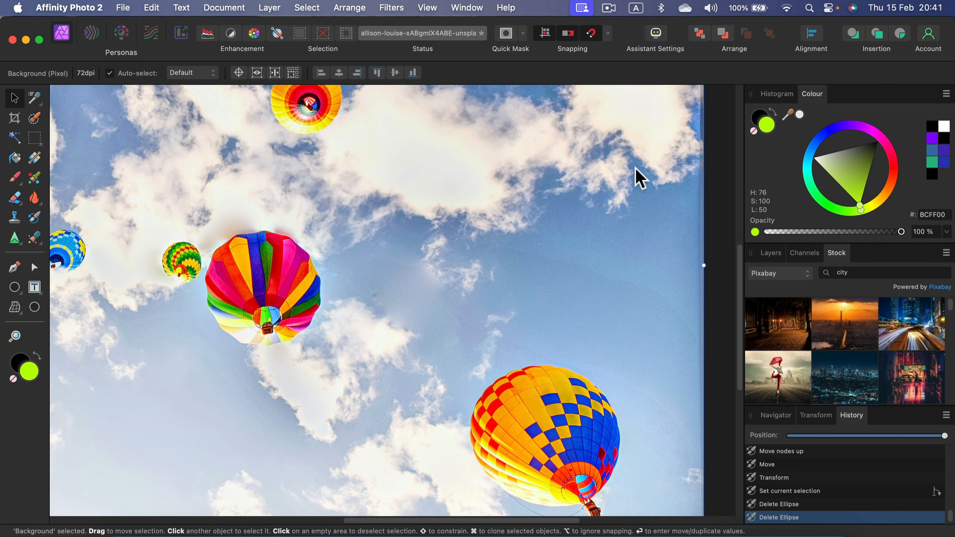
Step: Reopen the Brushes panel and dock it back in the group with Layers, Channels and Stock
click(448, 8)
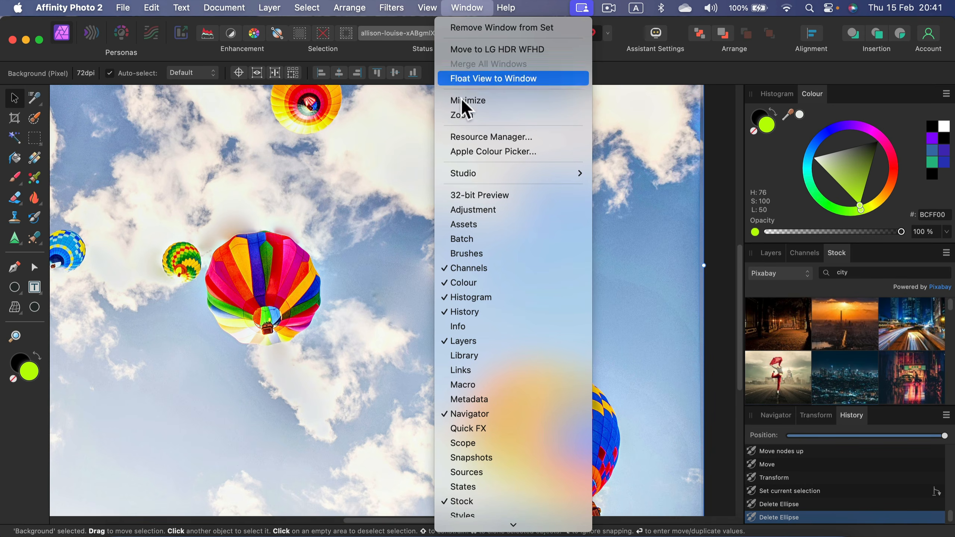
click(447, 254)
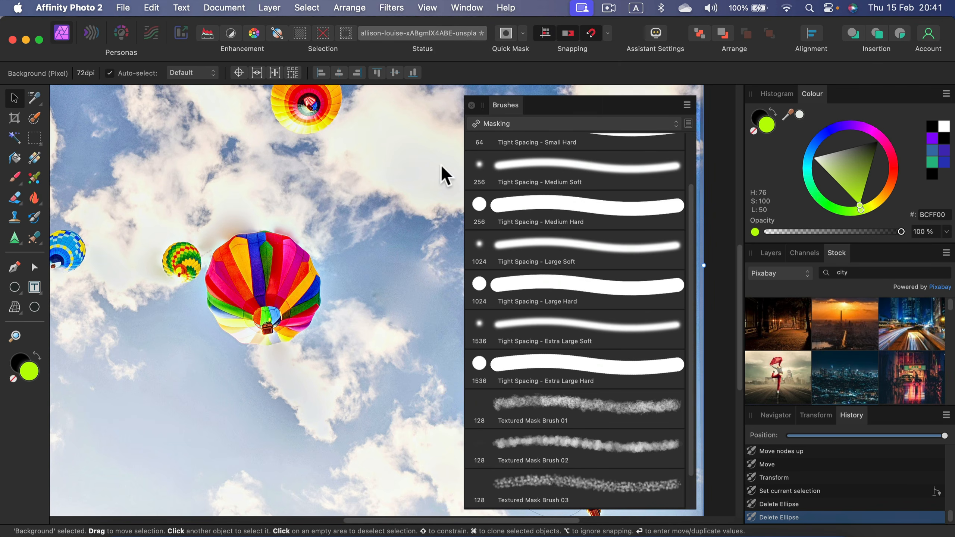
mouse_move(509, 107)
mouse_down()
mouse_move(533, 174)
mouse_move(827, 295)
mouse_move(876, 248)
mouse_up()
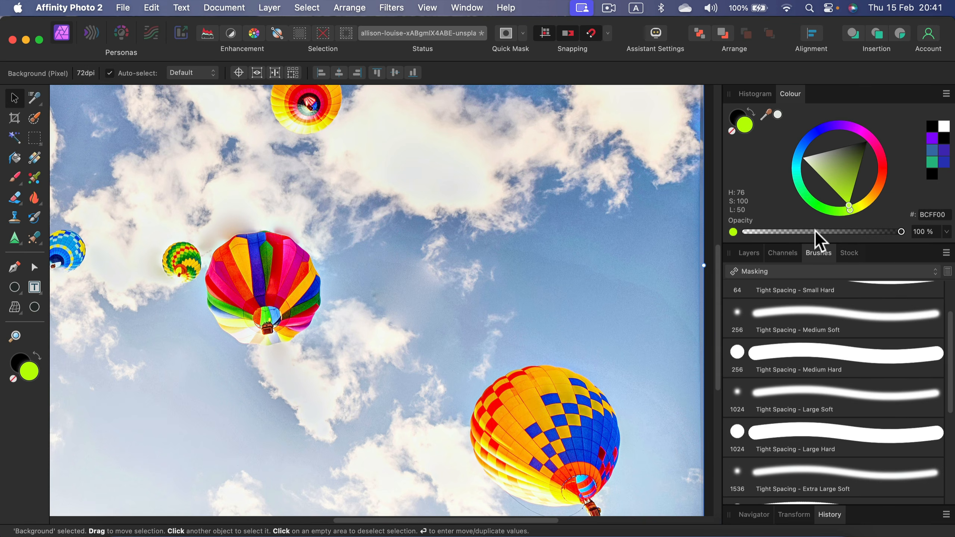
Step: Move the History and Transform panels into the Layers panel group, and detach and close the Navigator panel
click(859, 253)
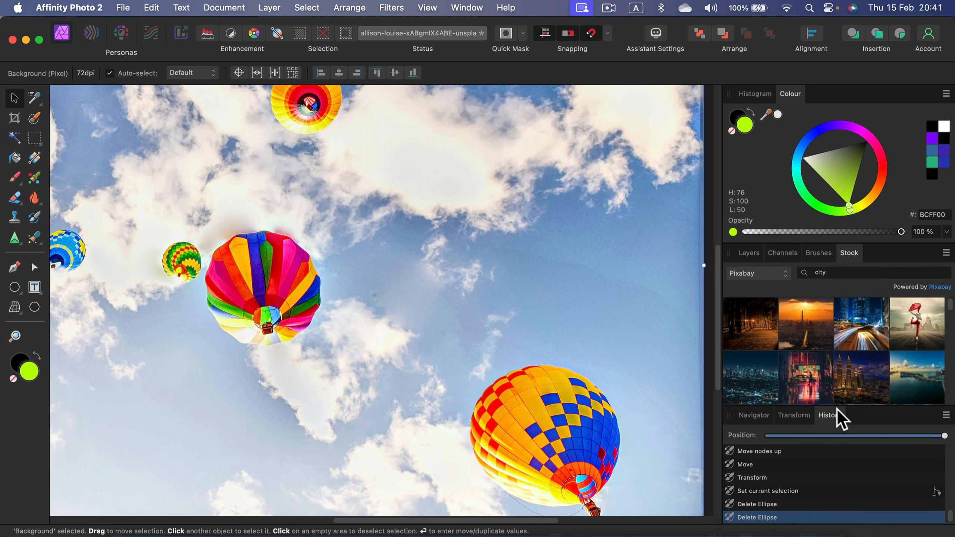
click(835, 419)
drag(828, 415, 893, 254)
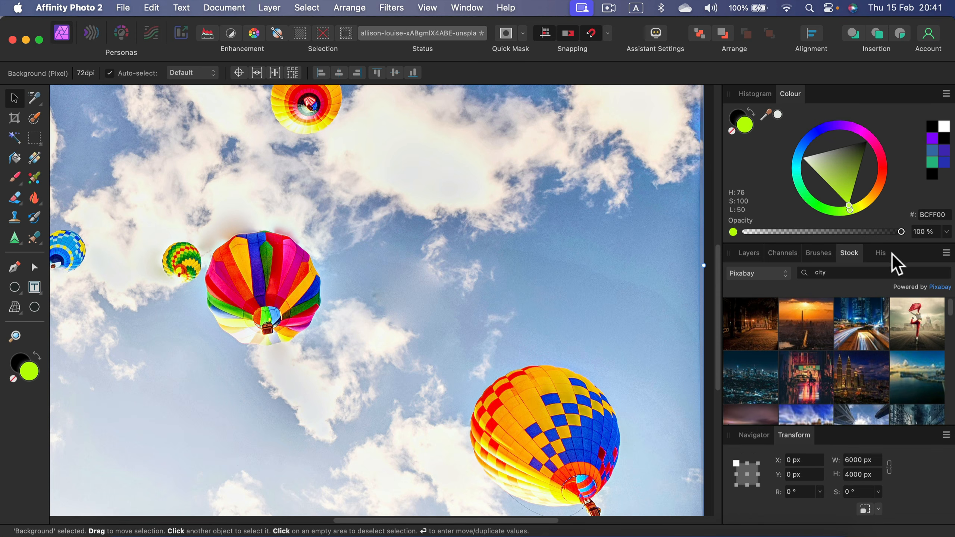
drag(802, 436, 913, 257)
drag(766, 361, 282, 207)
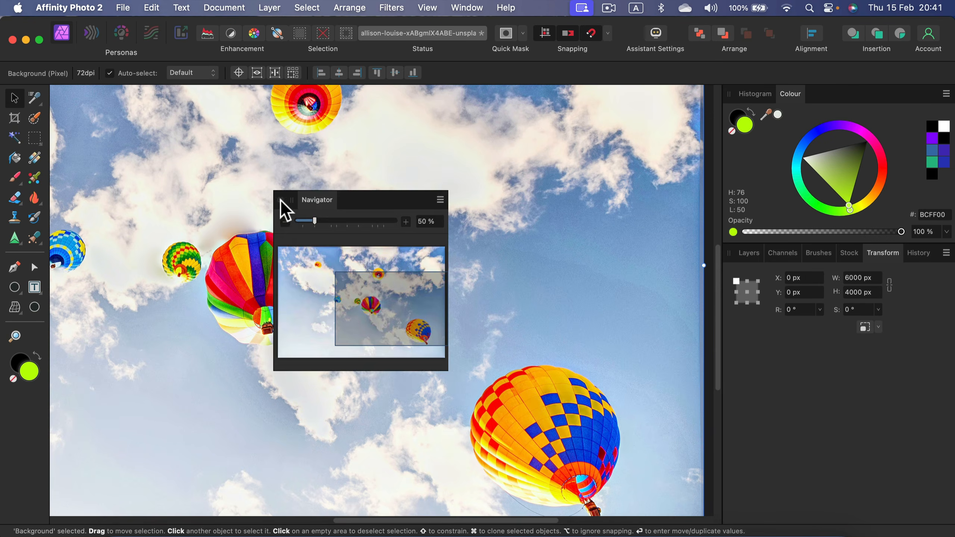
click(280, 200)
Step: Look through the Layers, Channels, Stock, Transform and History panels and the list of available panels, ending on Layers
click(748, 253)
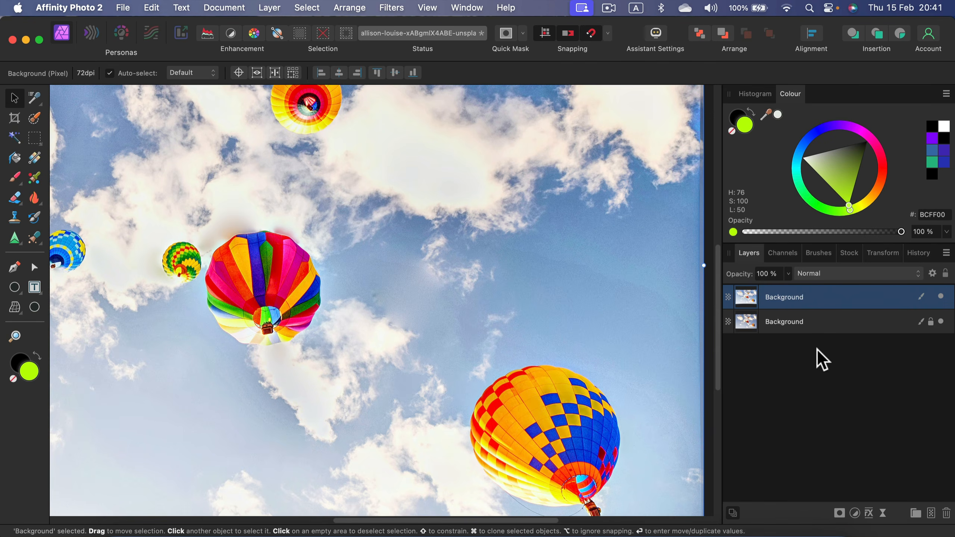
click(776, 257)
click(849, 254)
click(883, 254)
click(913, 255)
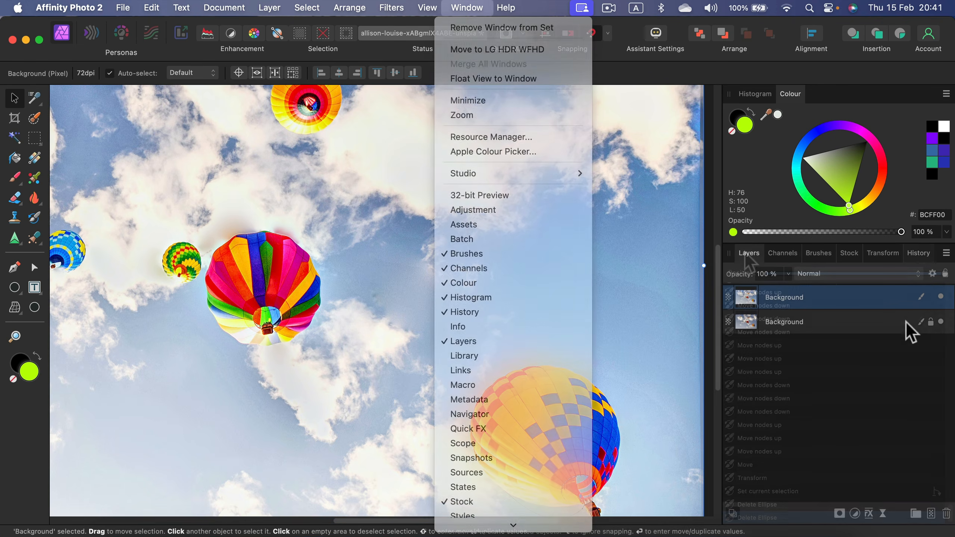
click(831, 396)
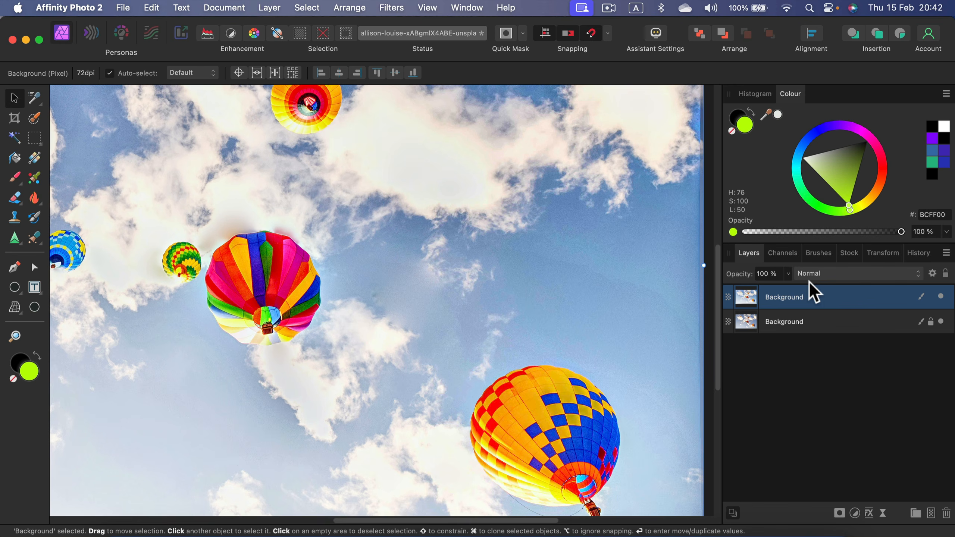
Step: Open the Adjustment panel and reorder it to sit directly after Layers in its panel group
click(457, 8)
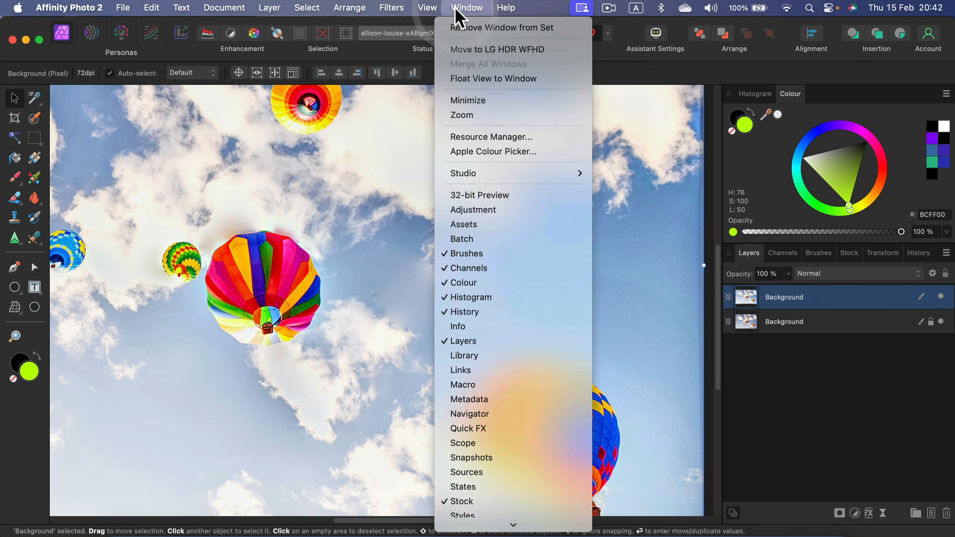
click(500, 211)
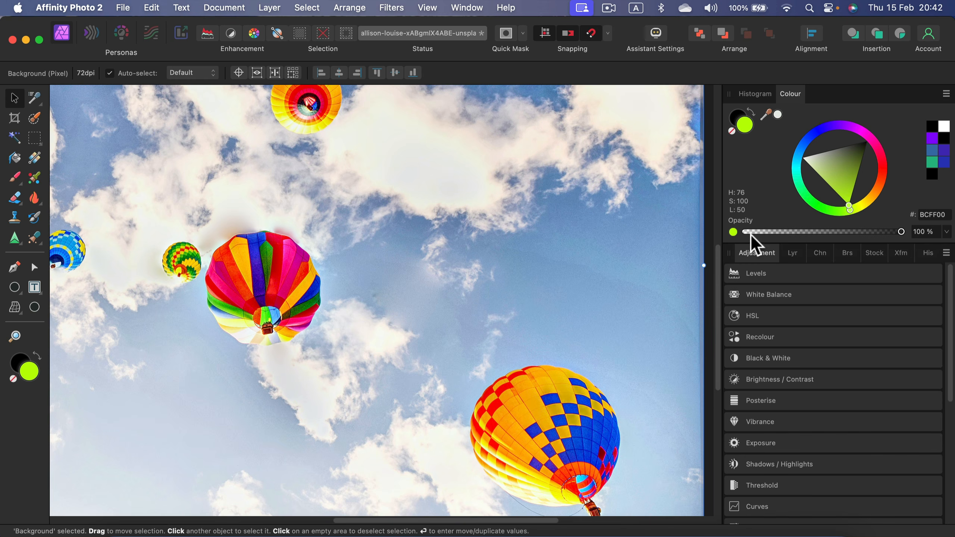
drag(743, 251, 786, 256)
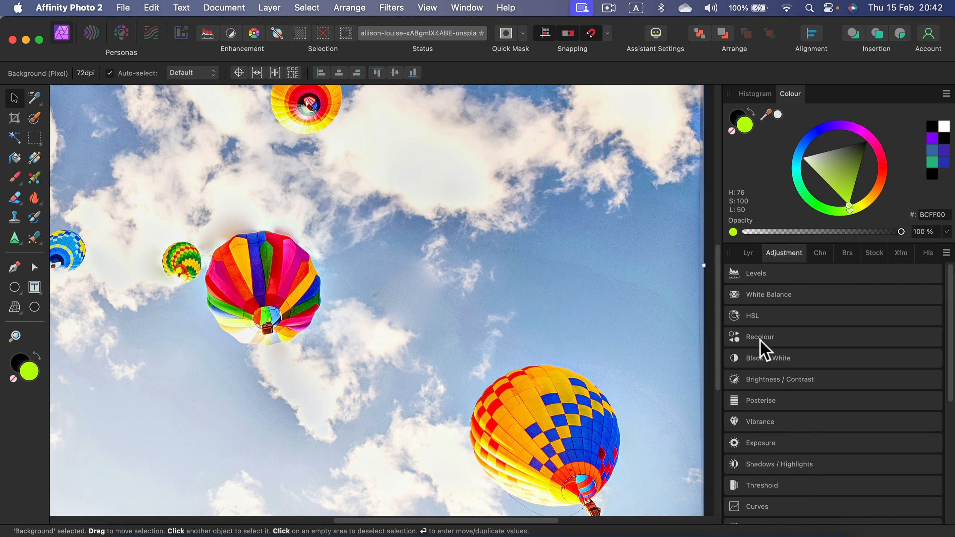
Step: Add a default Black & White adjustment above the balloon photo and set Red to 94% and Yellow to 120%
click(762, 358)
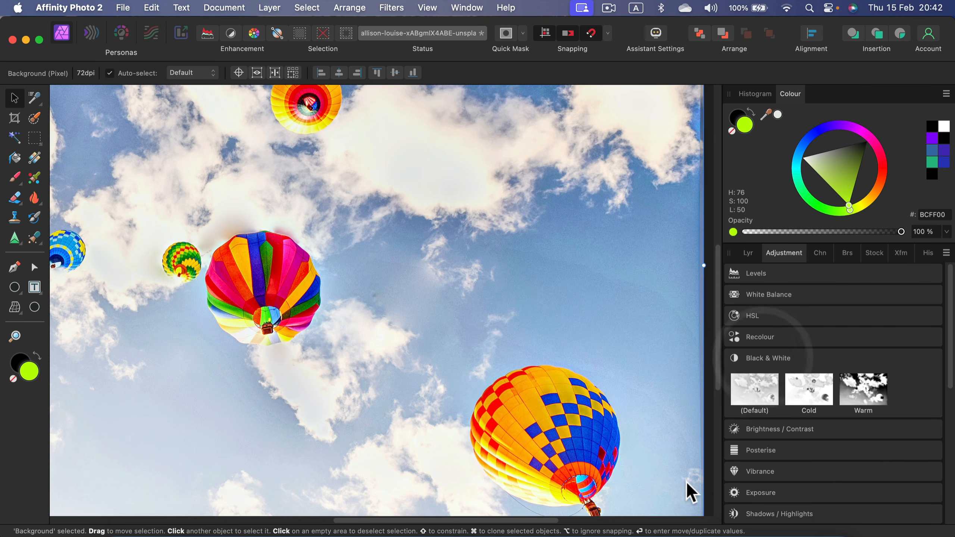
click(746, 395)
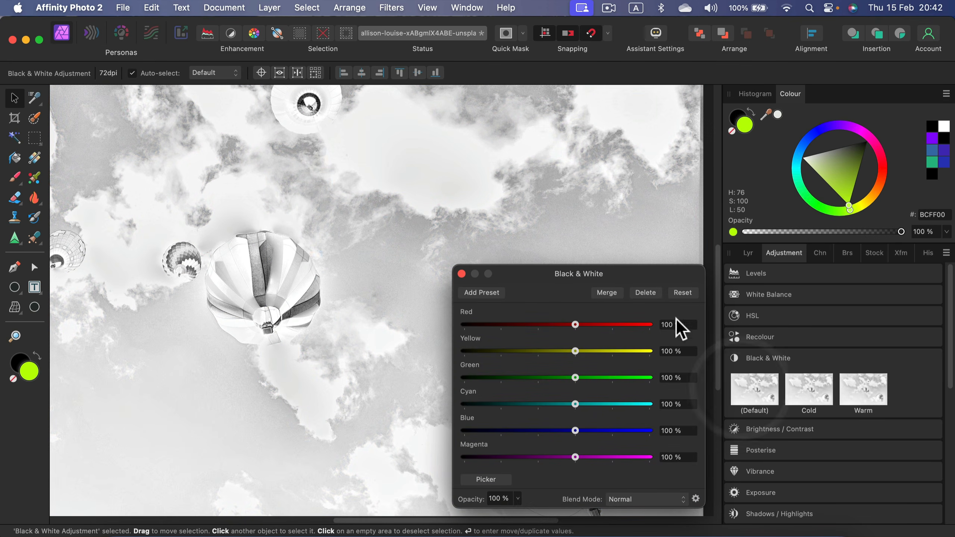
click(750, 252)
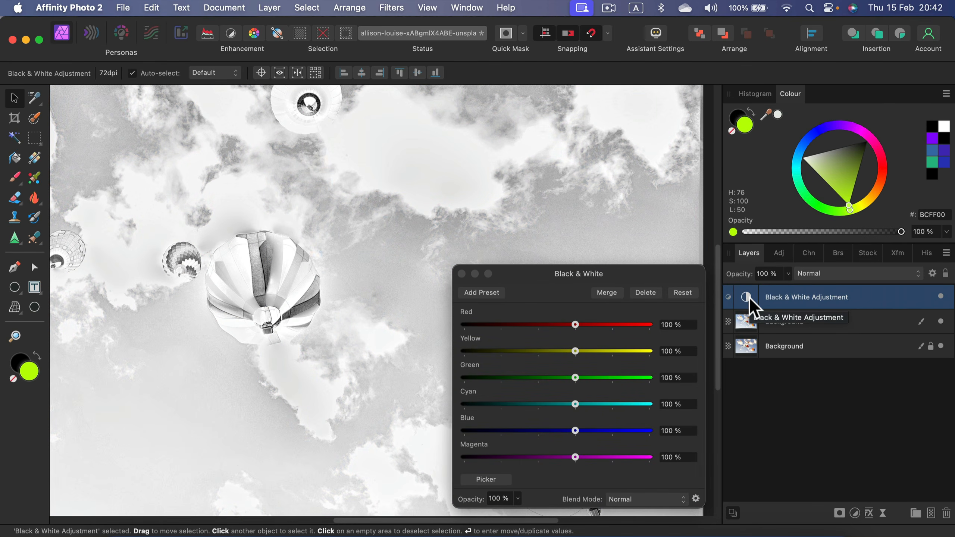
drag(598, 325, 583, 366)
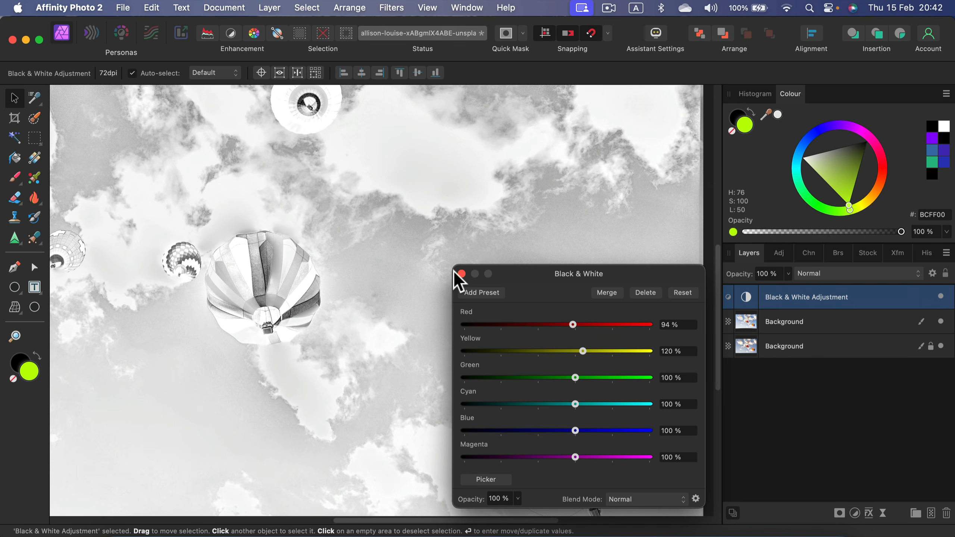
Step: Merge the Black & White adjustment into the photo layer, undo the merge and delete the adjustment layer
click(607, 293)
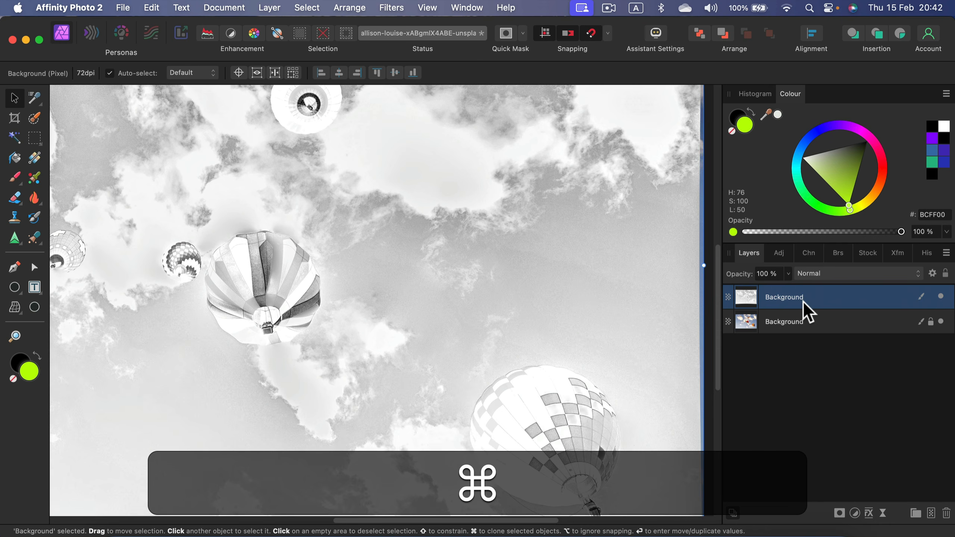
key(super+z)
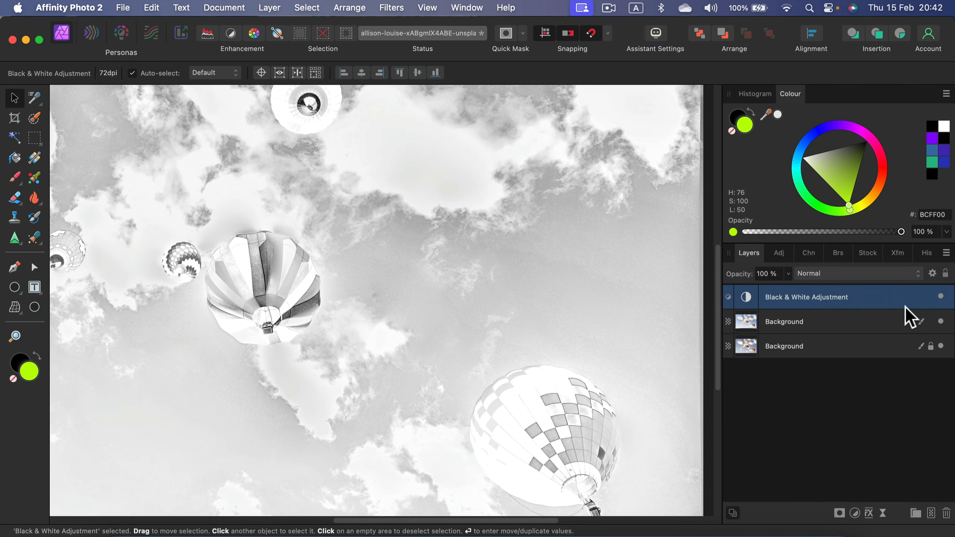
drag(893, 301, 947, 518)
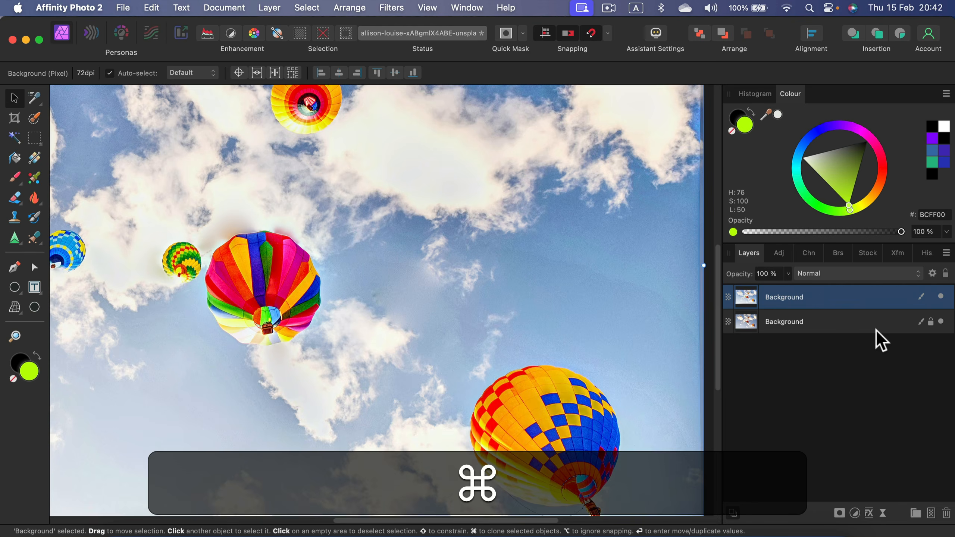
Step: Hide the locked lower Background layer and add a mask to the upper Background layer
key(super+minus)
key(super+minus)
key(super+0)
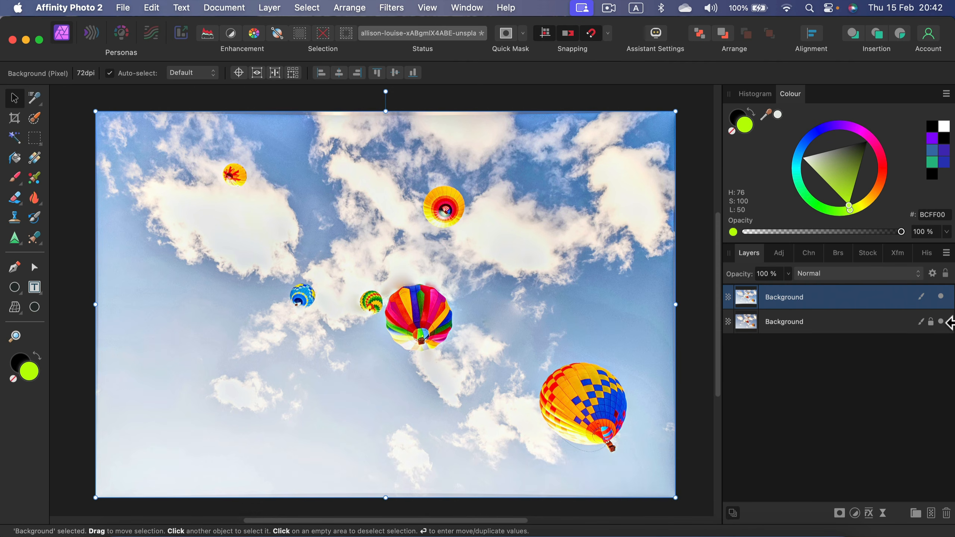
key(super+z)
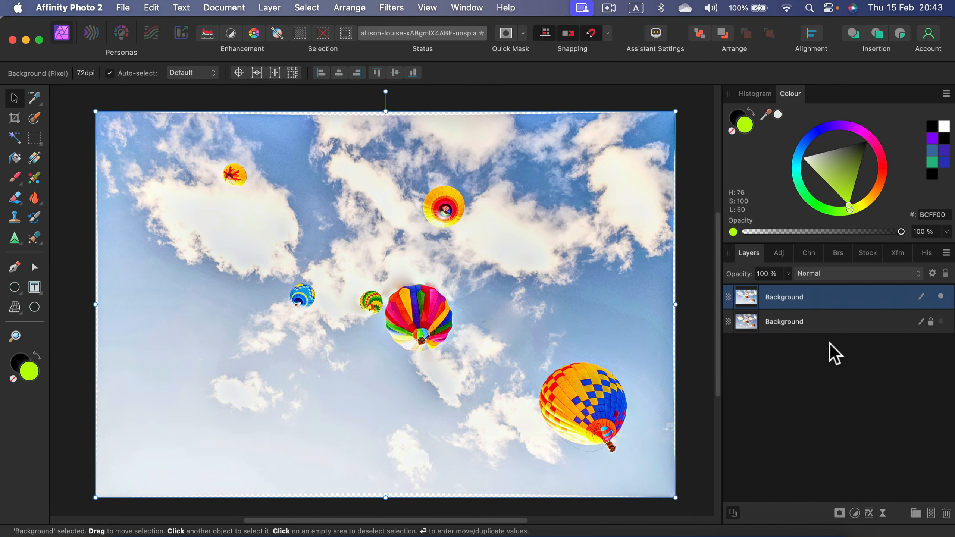
click(839, 514)
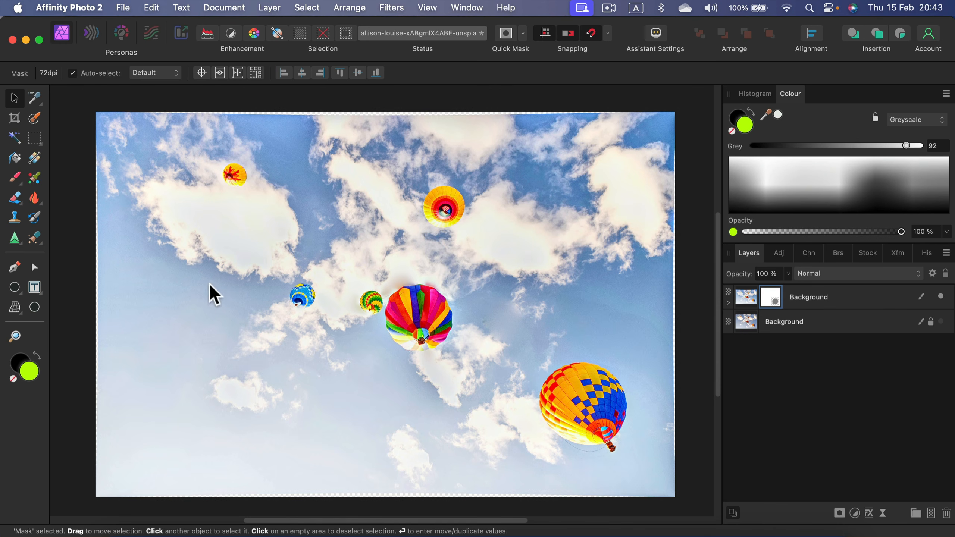
Step: Alternate the selection between the upper Background layer's image and its mask, ending on the mask
click(750, 298)
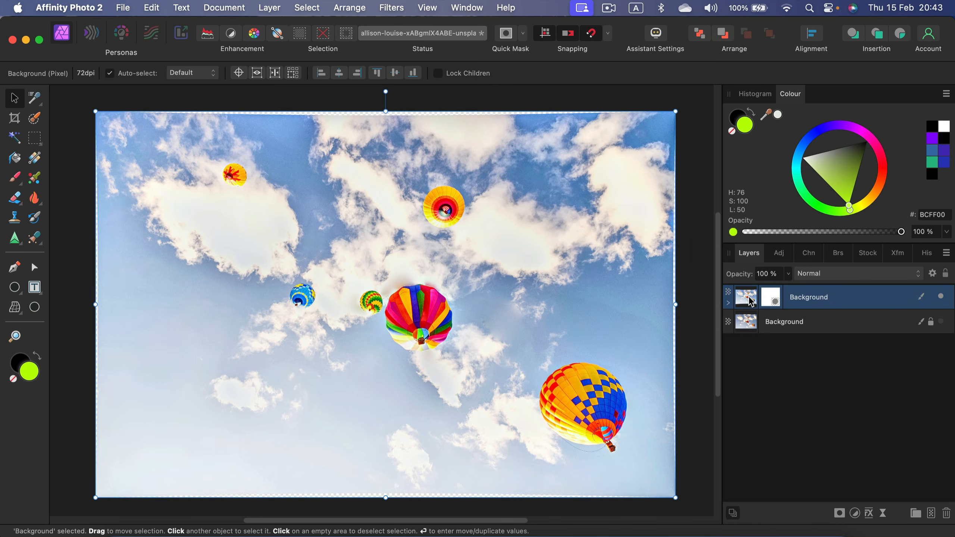
click(763, 297)
click(757, 298)
click(763, 298)
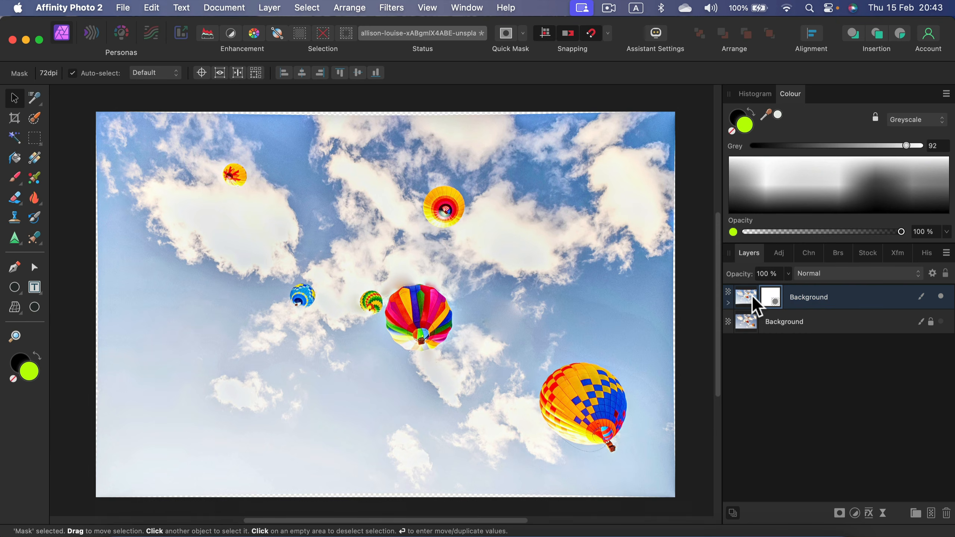
click(752, 296)
click(763, 301)
Step: Apply a linear black-to-white gradient to the mask and adjust its direction and extent to fade out the photo's left side
click(36, 155)
drag(545, 172, 167, 359)
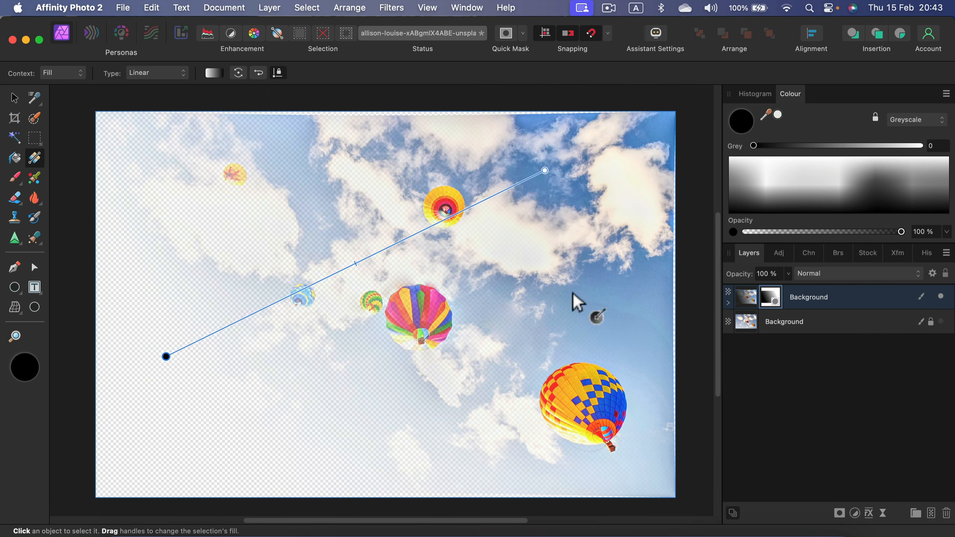
drag(406, 178, 154, 195)
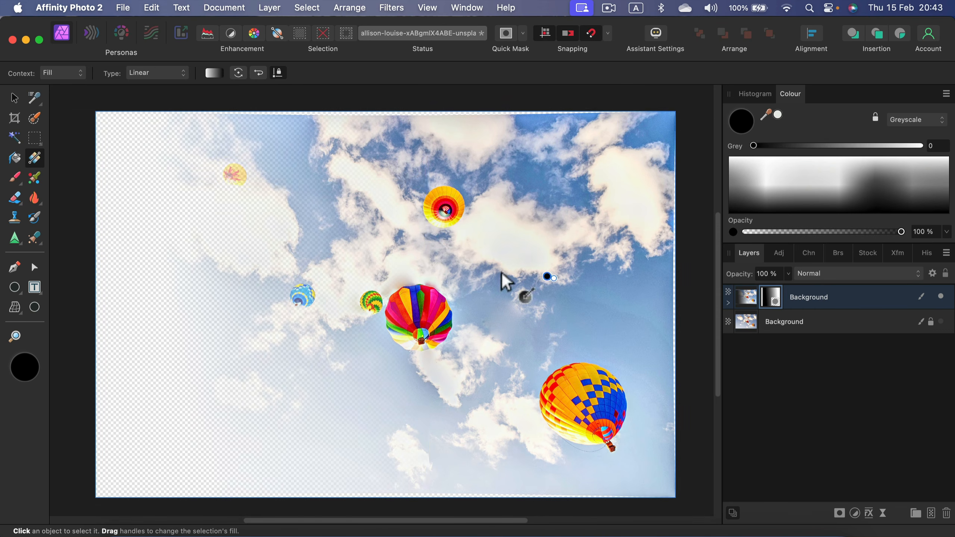
drag(554, 277, 330, 276)
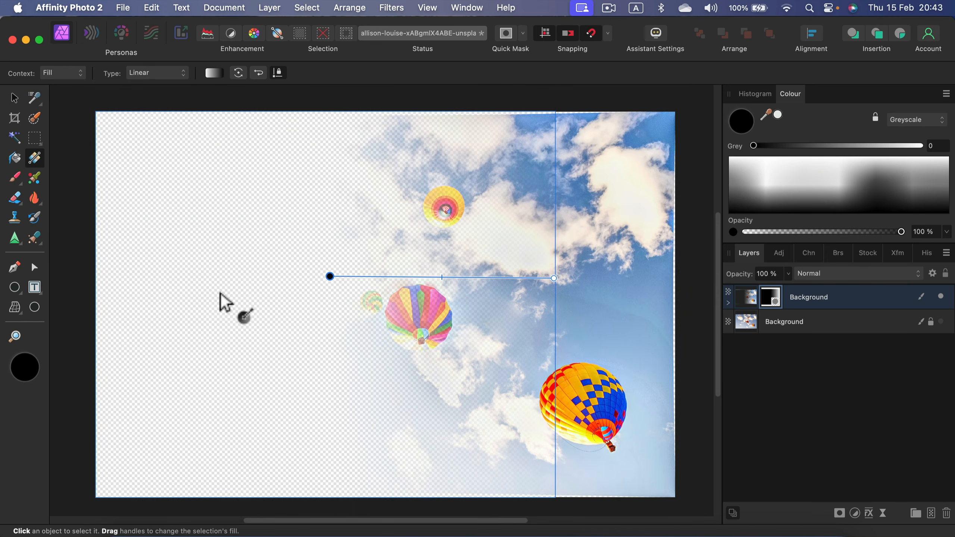
drag(441, 234, 206, 233)
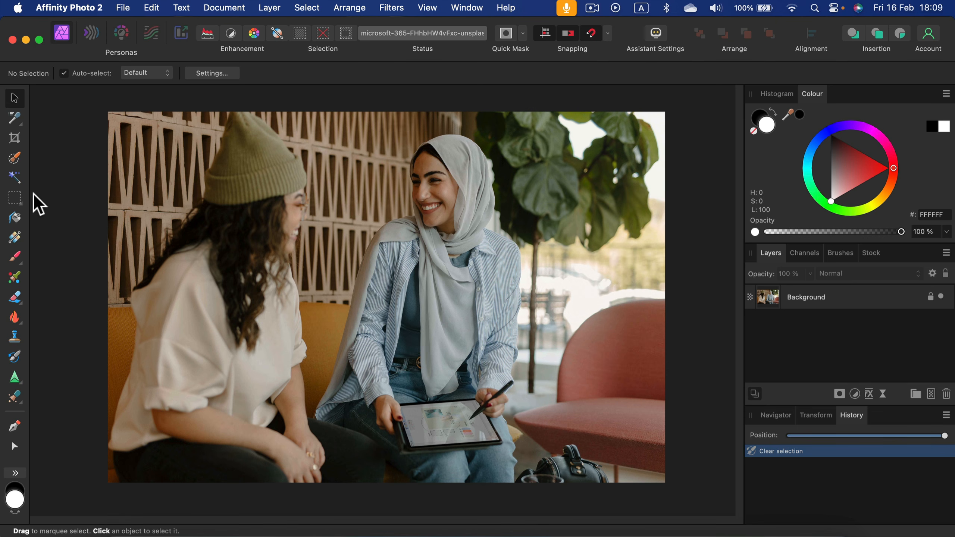
Step: In the photo of the two seated women, draw a white circle over the left woman with the Ellipse Tool
click(16, 473)
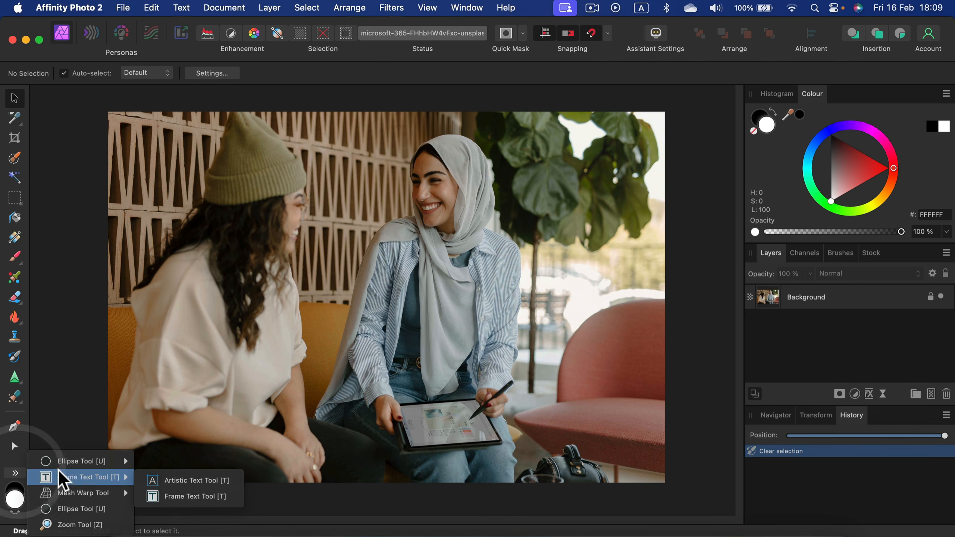
mouse_move(86, 461)
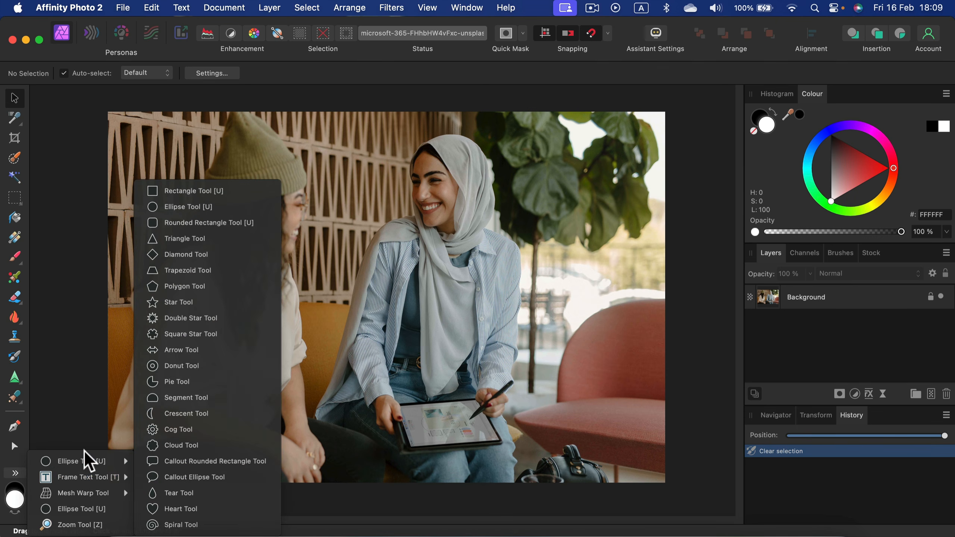
click(184, 206)
drag(146, 193, 339, 401)
key(shift)
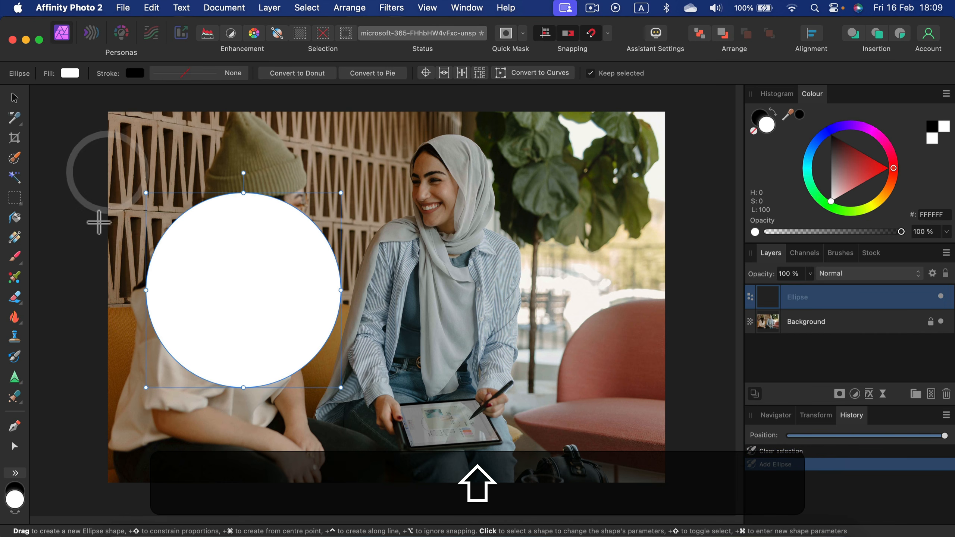
Step: Move the circle slightly up and left, and duplicate it twice to form a horizontal row of three overlapping circles
click(15, 98)
drag(319, 304, 278, 286)
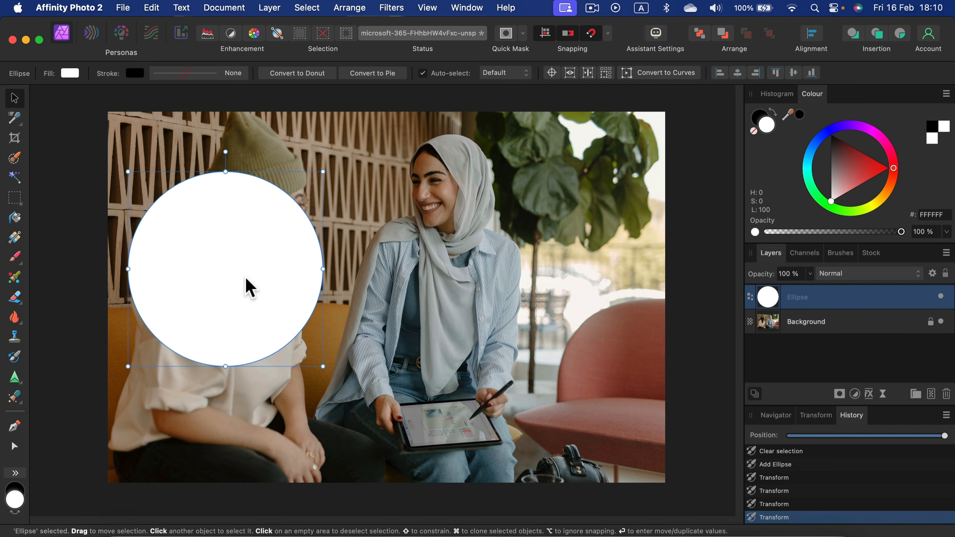
mouse_move(217, 313)
mouse_down()
mouse_move(305, 261)
mouse_move(386, 272)
mouse_move(389, 320)
mouse_move(426, 273)
mouse_move(510, 277)
mouse_move(539, 313)
mouse_move(559, 312)
mouse_move(540, 311)
mouse_up()
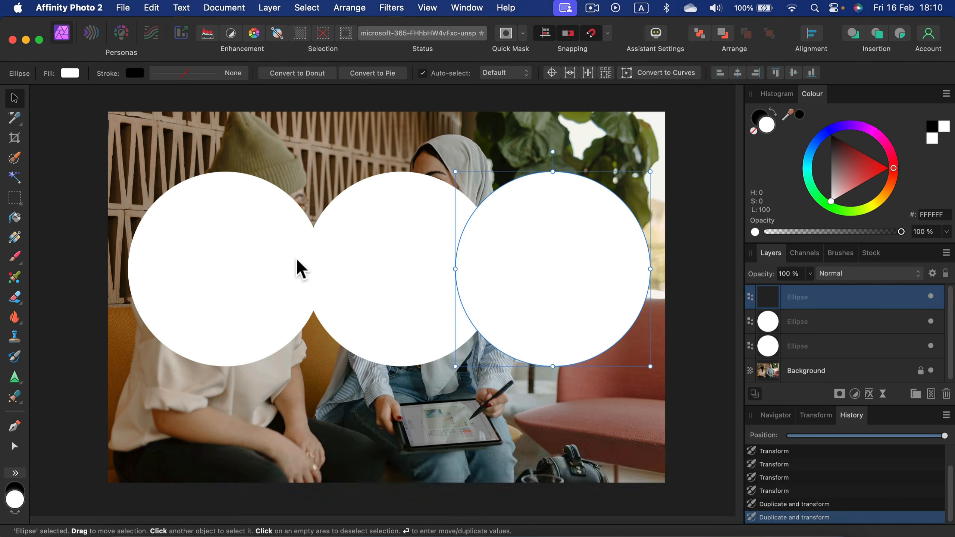
Step: Fill the left circle with black and the middle one with mid grey, and select the white right circle
click(273, 267)
drag(836, 155, 819, 127)
click(419, 270)
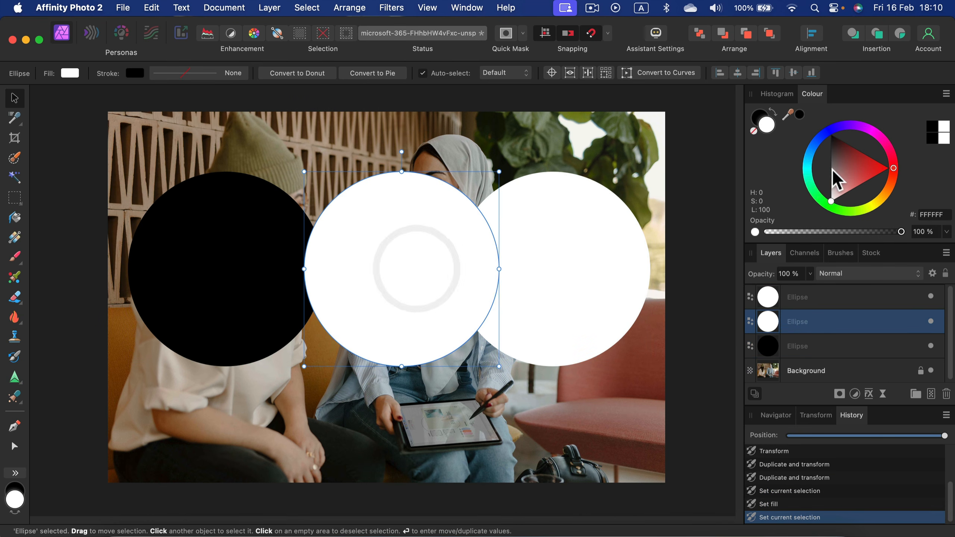
drag(835, 180, 817, 182)
click(575, 284)
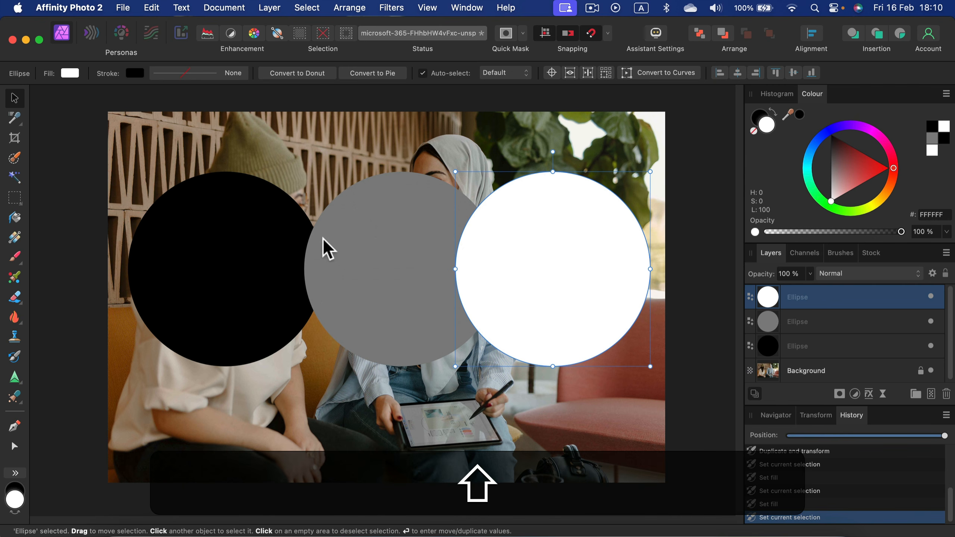
Step: Select all three circles, shift them slightly down and group them, then expand and collapse the group to check its contents
drag(56, 126, 718, 400)
drag(599, 305, 589, 301)
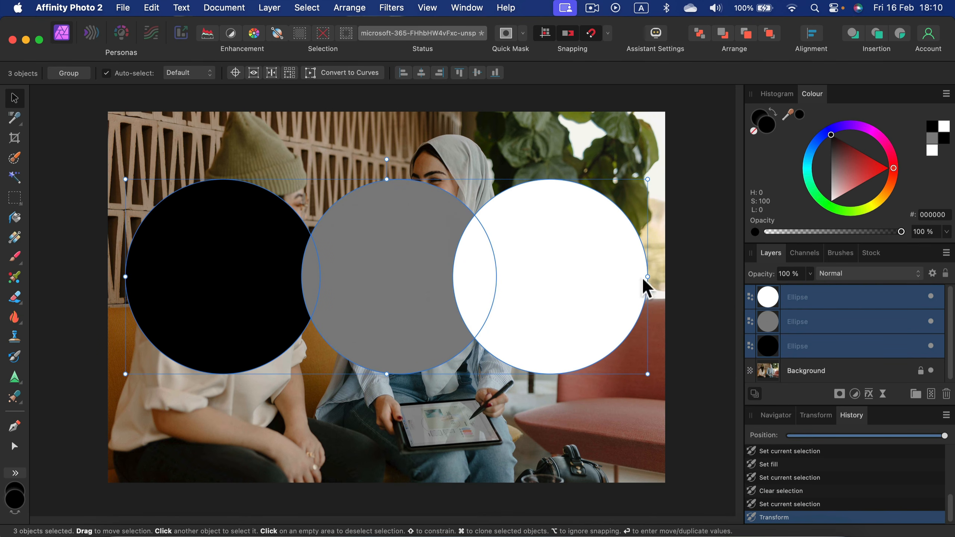
right_click(849, 304)
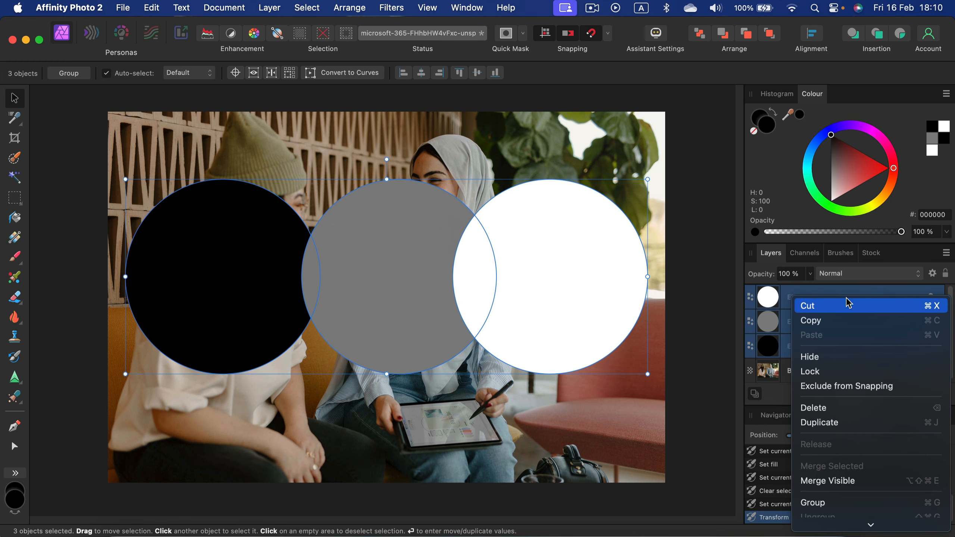
click(879, 500)
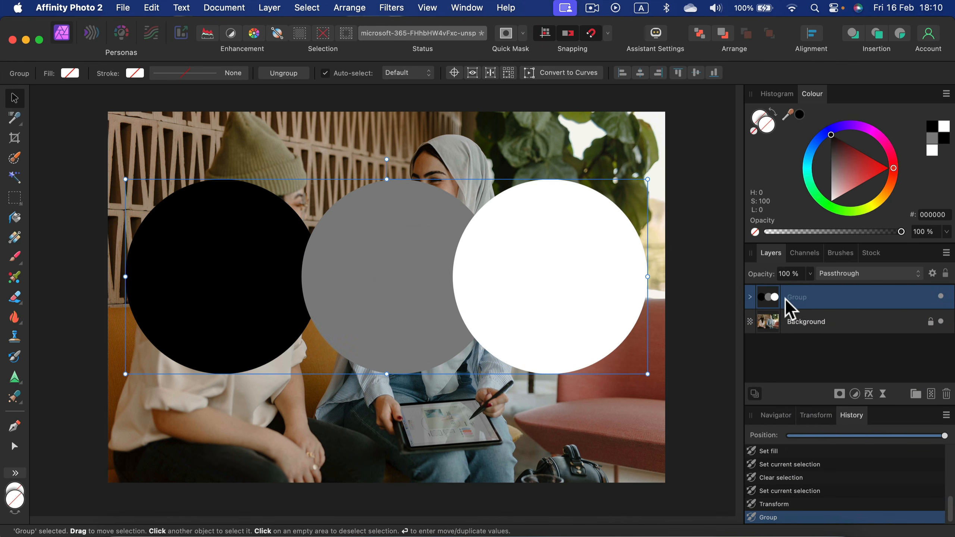
click(750, 296)
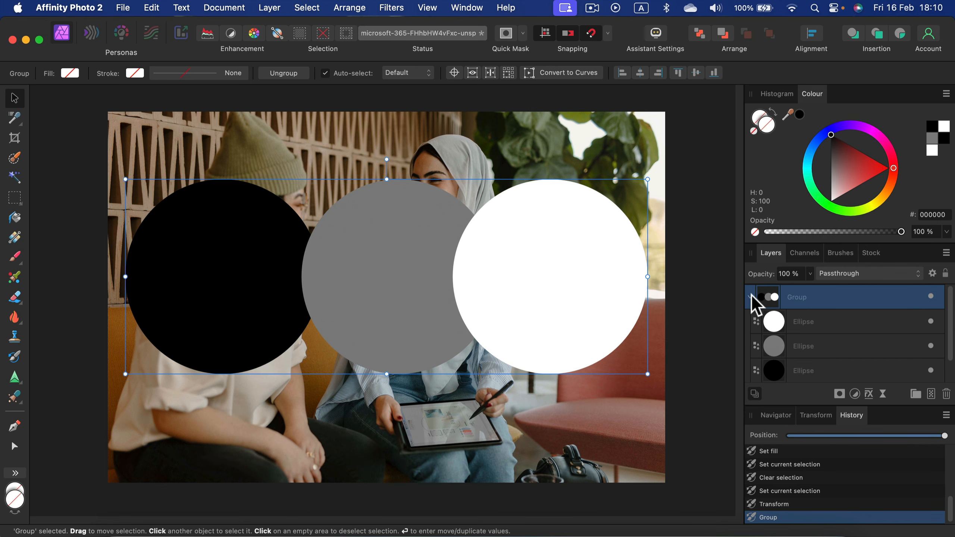
click(750, 297)
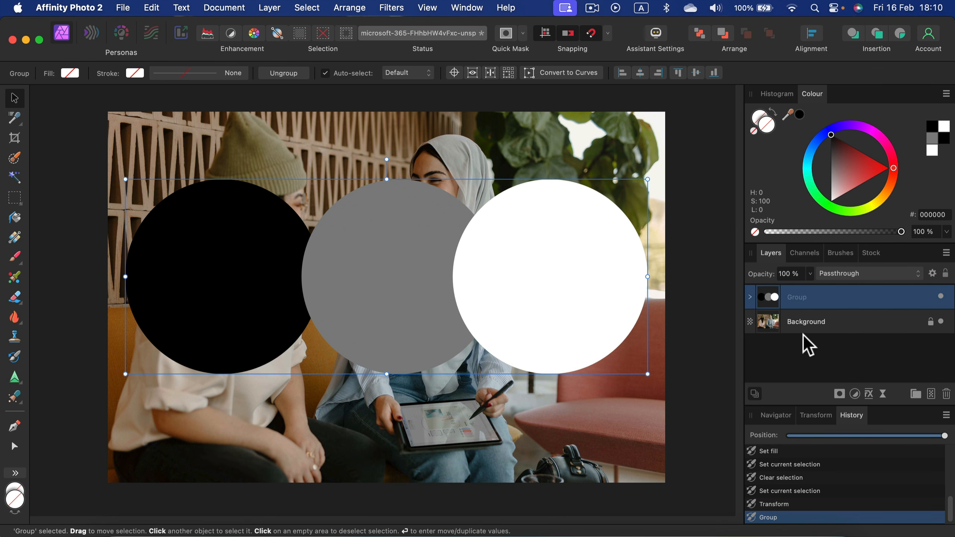
Step: Rename the group of three circles as Shapes and move it slightly down over the photo
click(851, 417)
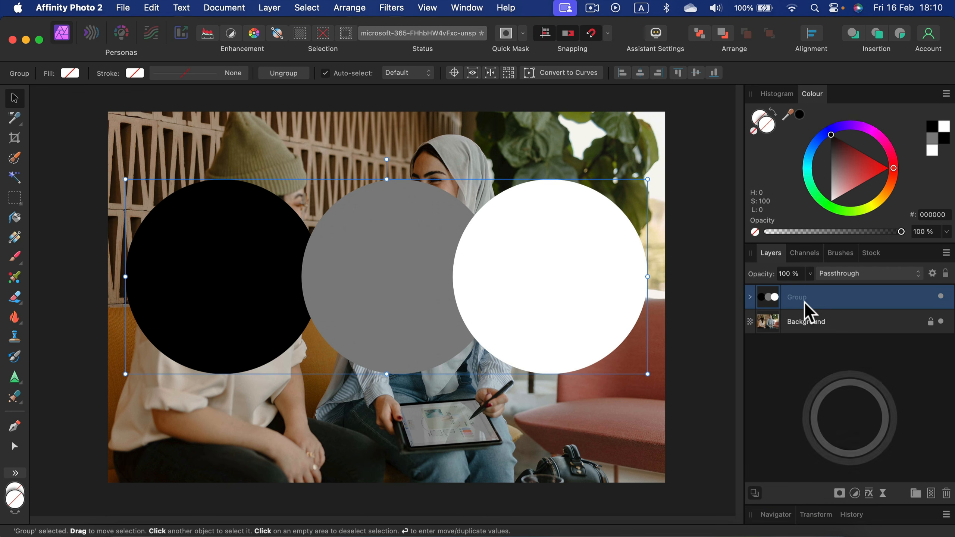
double_click(798, 298)
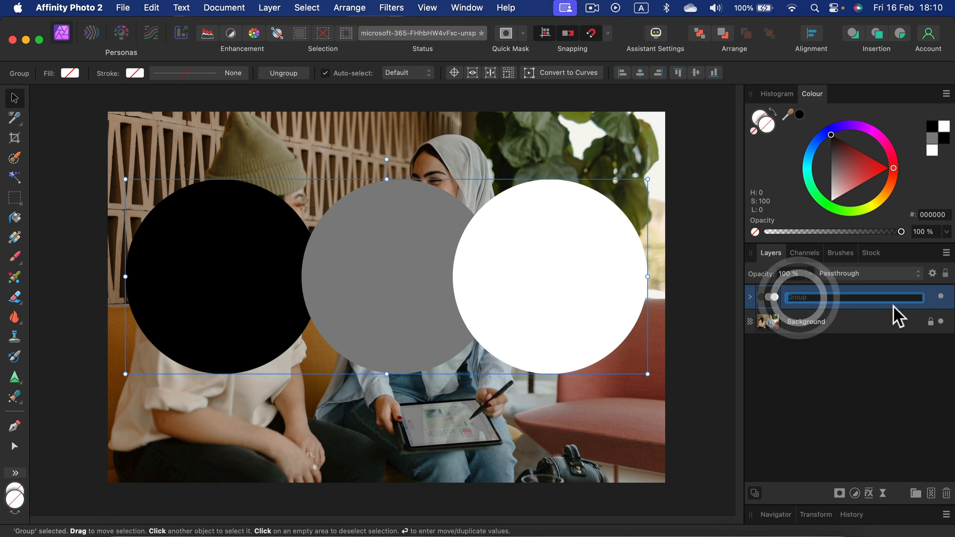
text(S)
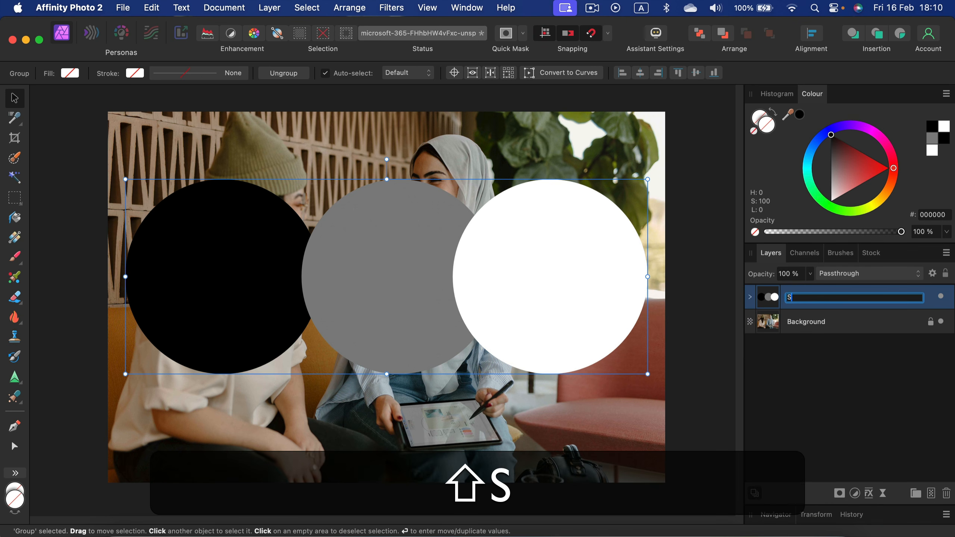
text(hapes)
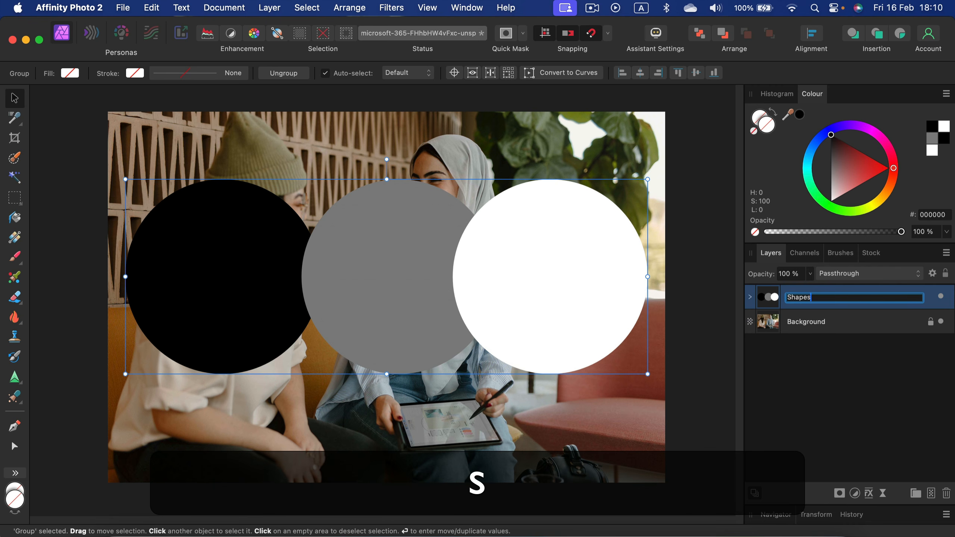
key(Return)
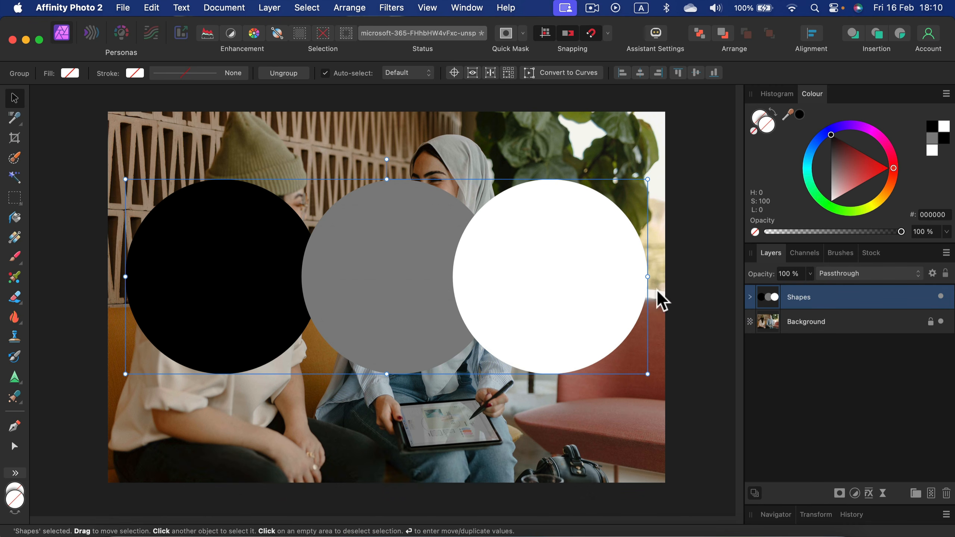
drag(589, 314, 589, 334)
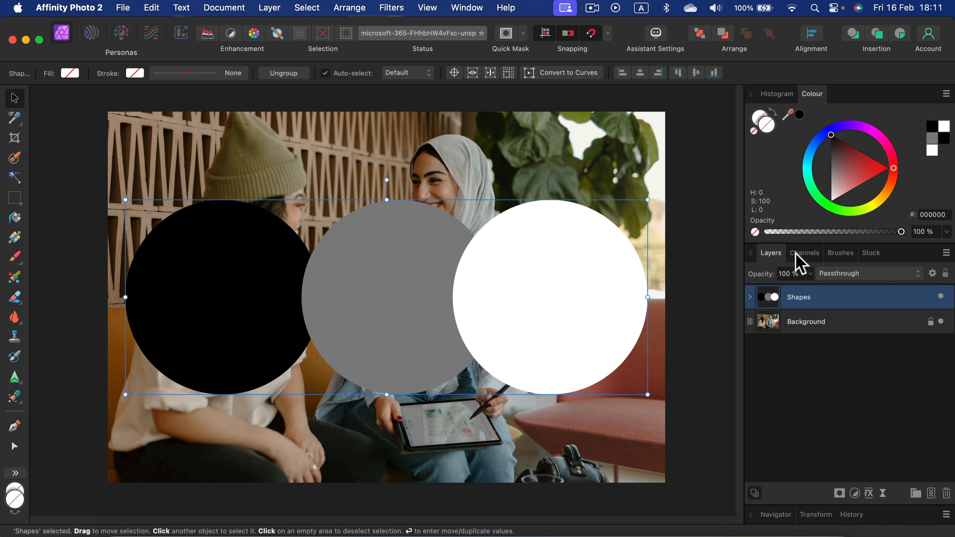
Step: Change the blend mode of the Shapes group from Passthrough to Normal
click(816, 375)
click(838, 300)
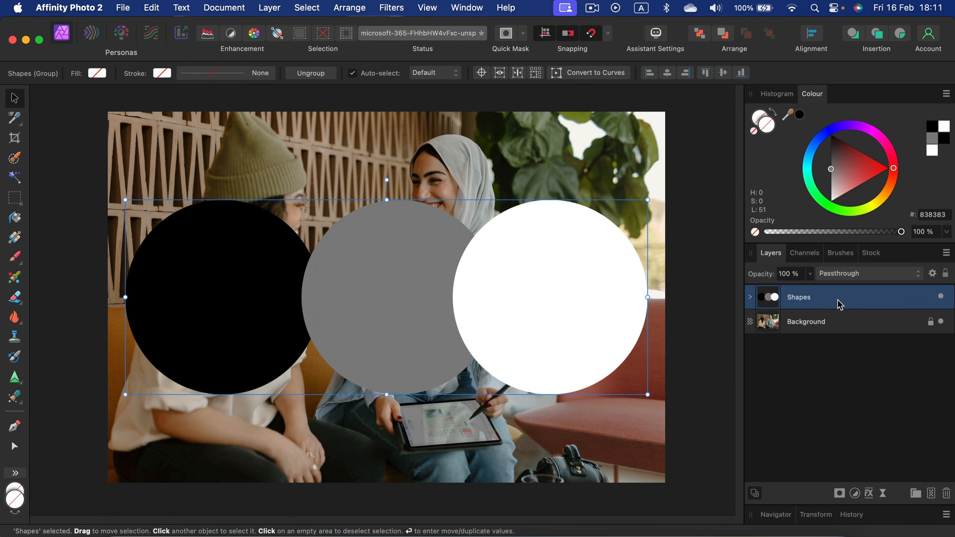
click(845, 273)
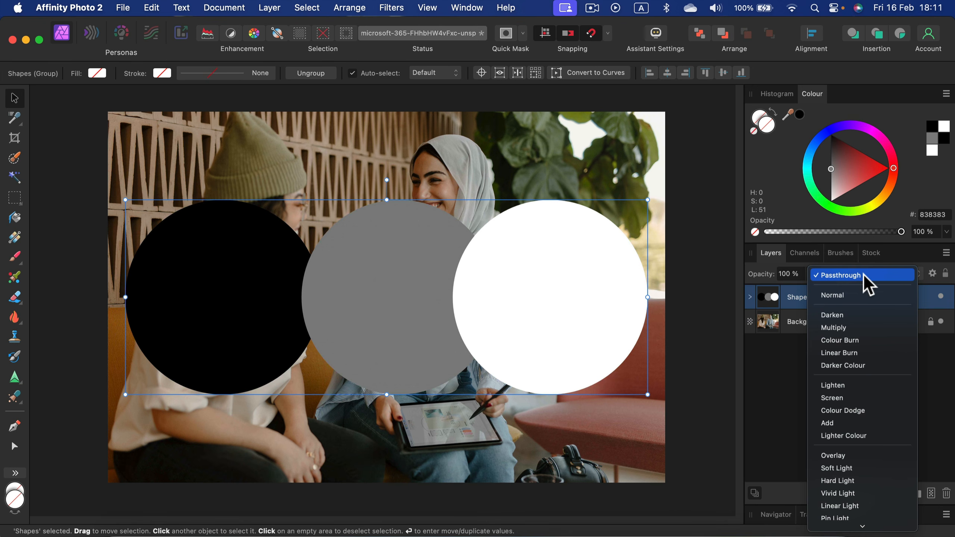
click(846, 296)
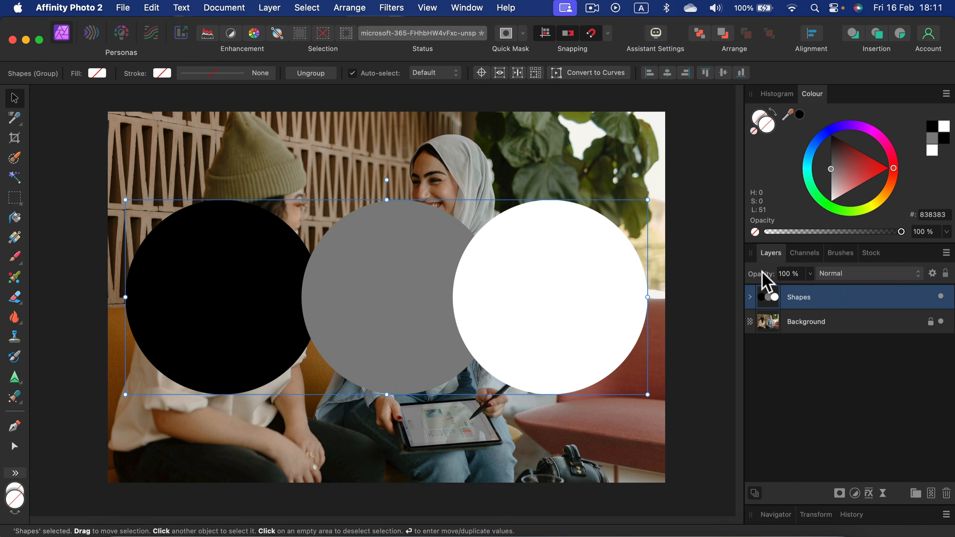
Step: Fade the Shapes group to 0% opacity and raise it back to 50%
click(810, 274)
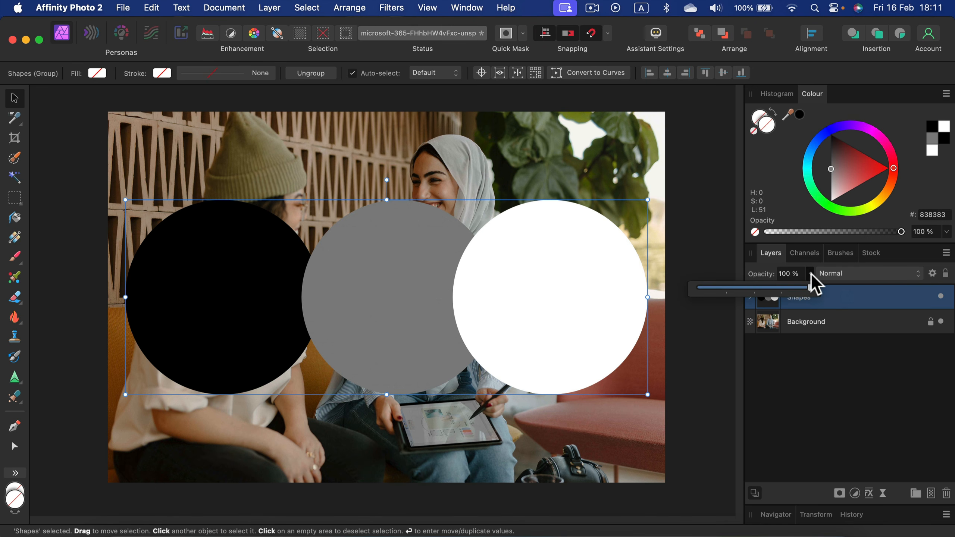
drag(808, 287, 668, 287)
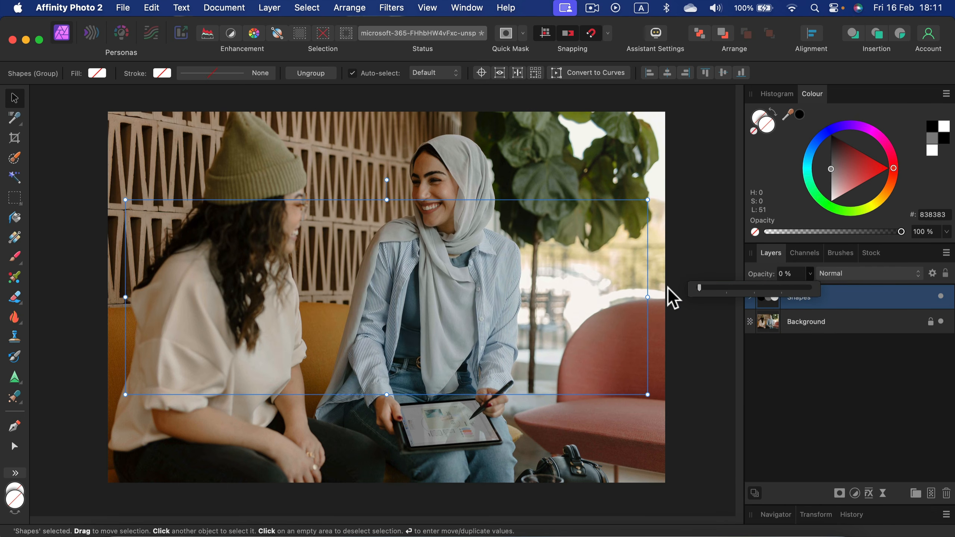
drag(682, 287, 755, 289)
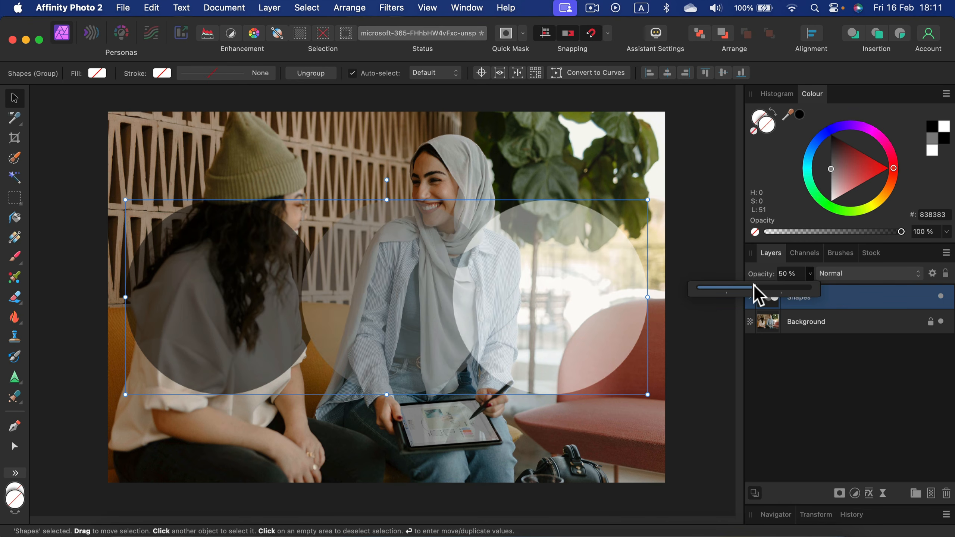
Step: Toggle the visibility of the Shapes group off and on twice, and restore its opacity to 100%
click(941, 297)
click(941, 297)
click(941, 297)
click(942, 297)
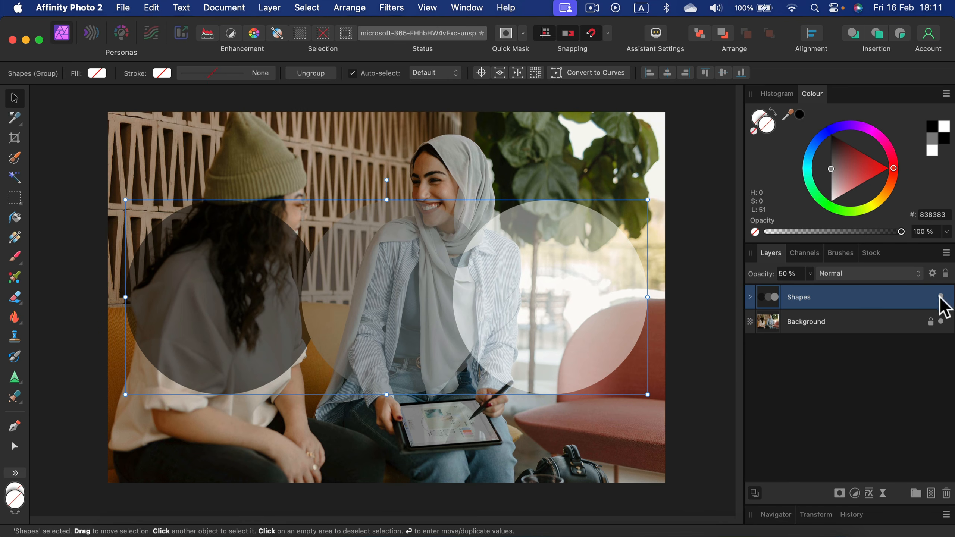
click(808, 273)
drag(812, 287, 917, 305)
Step: Try the Darken and Colour Dodge blend modes on the Shapes group
click(905, 273)
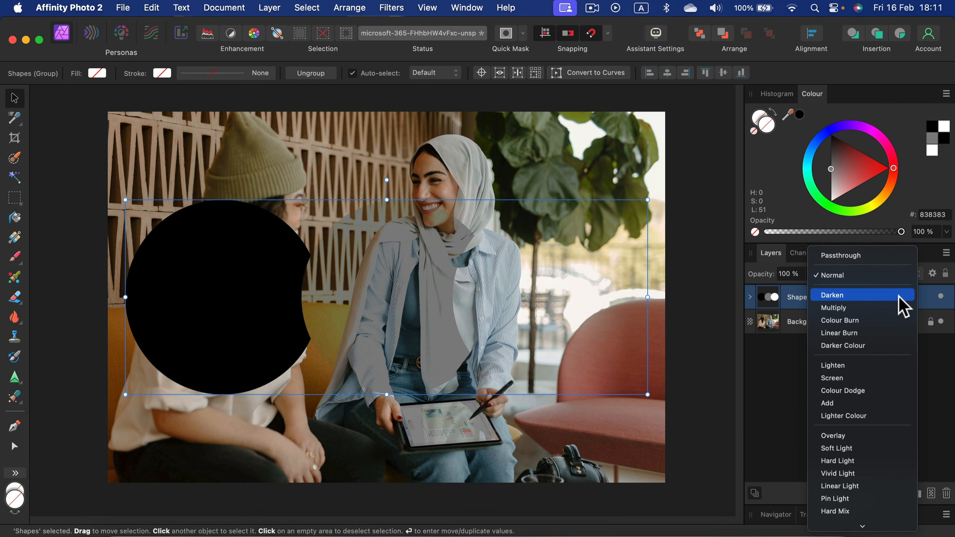
click(898, 295)
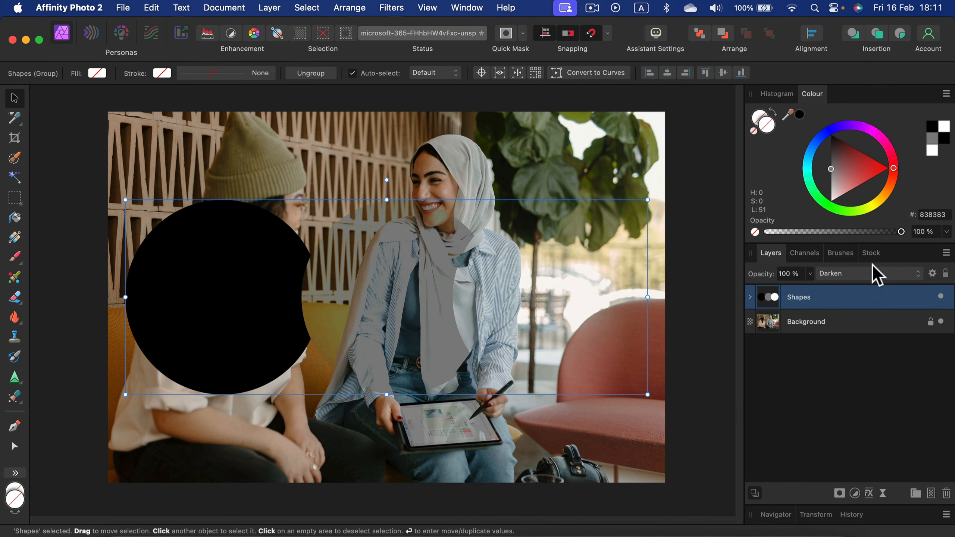
click(860, 275)
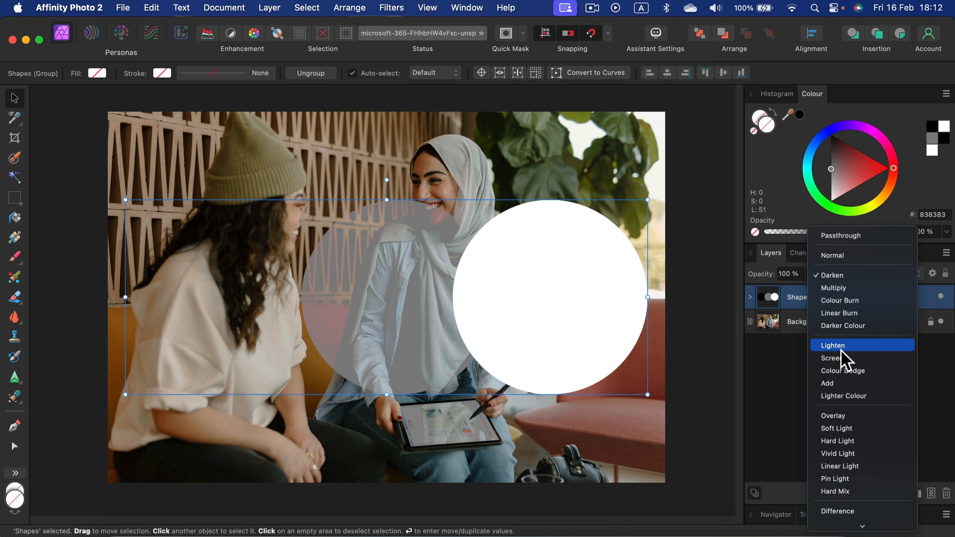
click(845, 374)
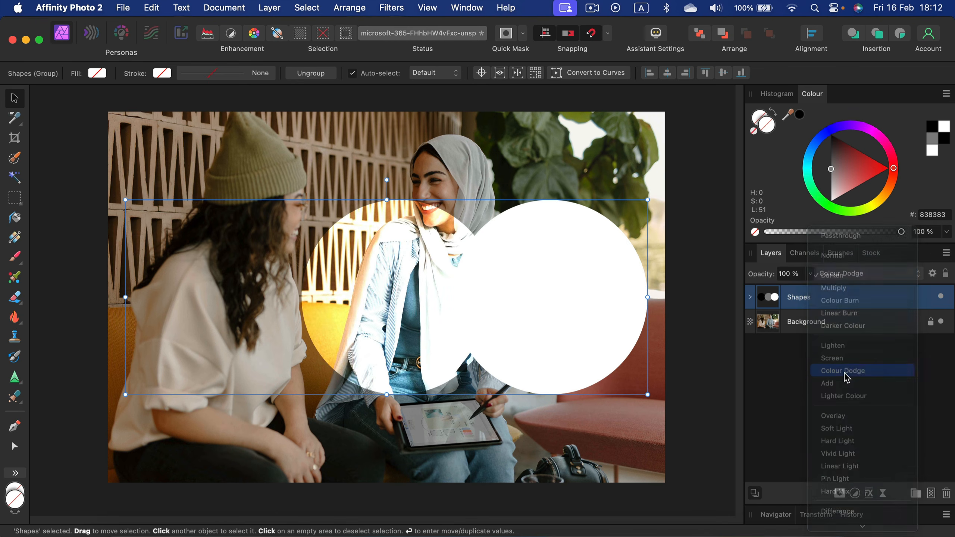
Step: Preview further blend modes, such as Hue, on the Shapes group while keeping Colour Dodge at 100% opacity
click(810, 274)
drag(811, 288, 852, 273)
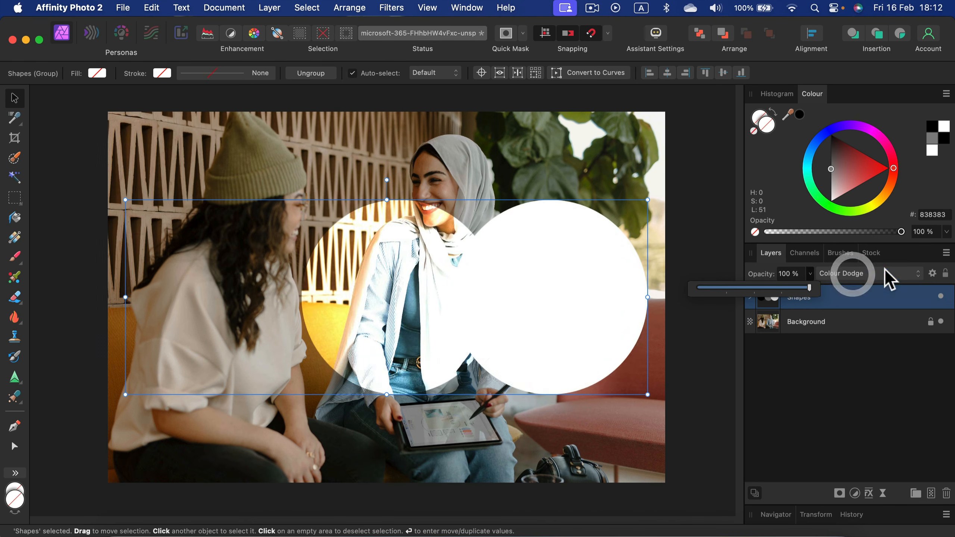
click(886, 272)
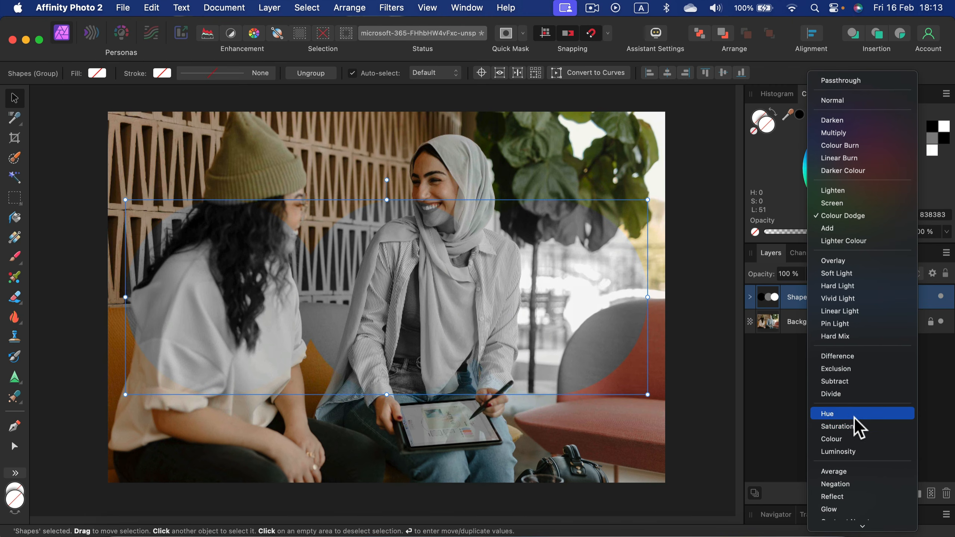
click(778, 375)
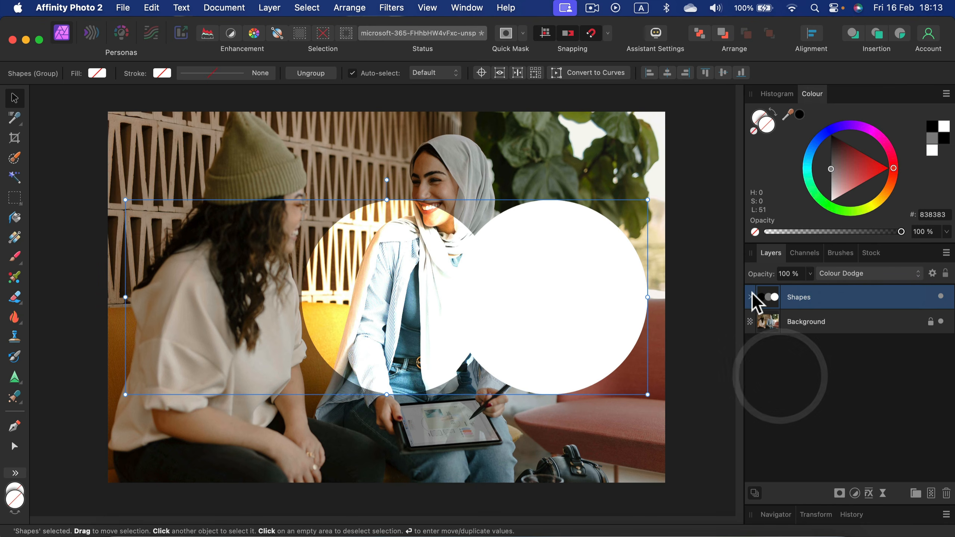
Step: Expand the Shapes group to show its three ellipses and set the group's blend mode to Normal
click(750, 297)
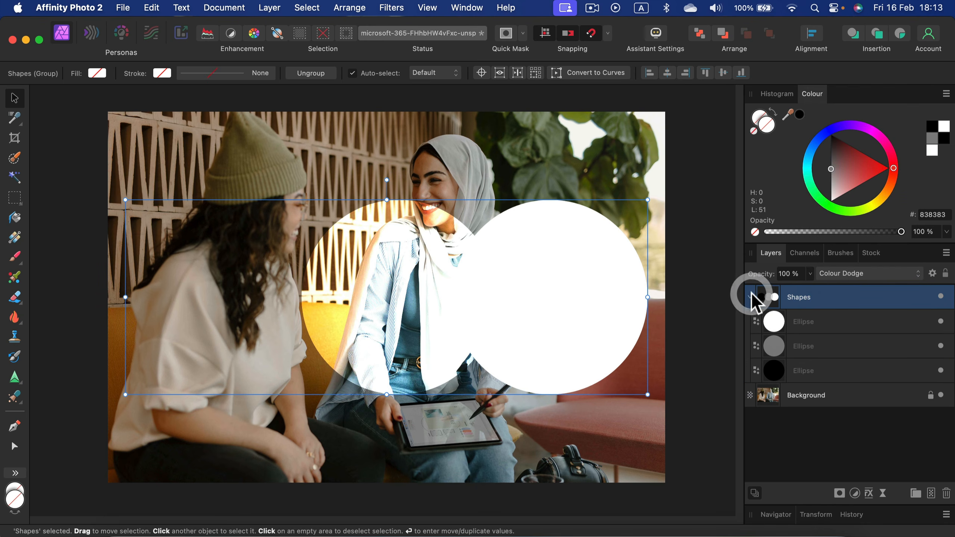
click(833, 316)
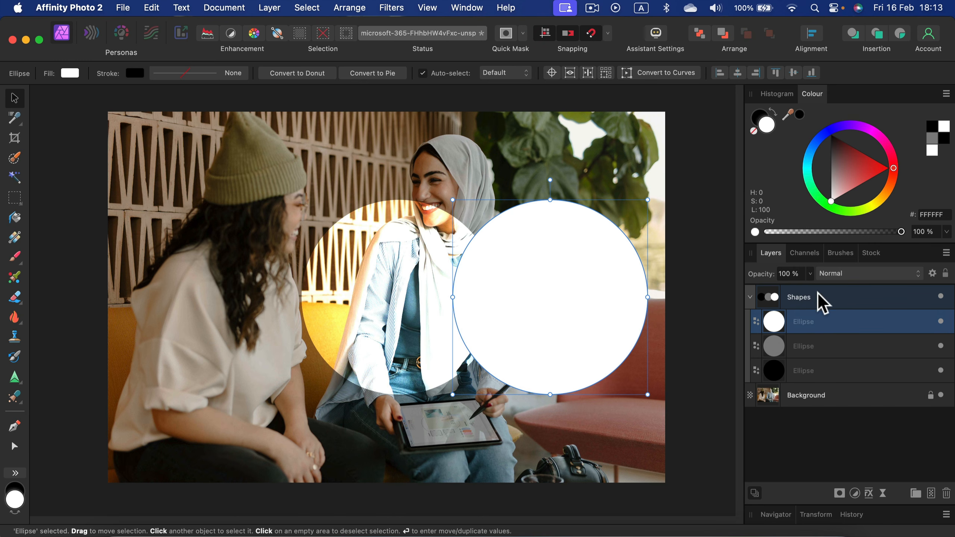
click(823, 300)
click(842, 274)
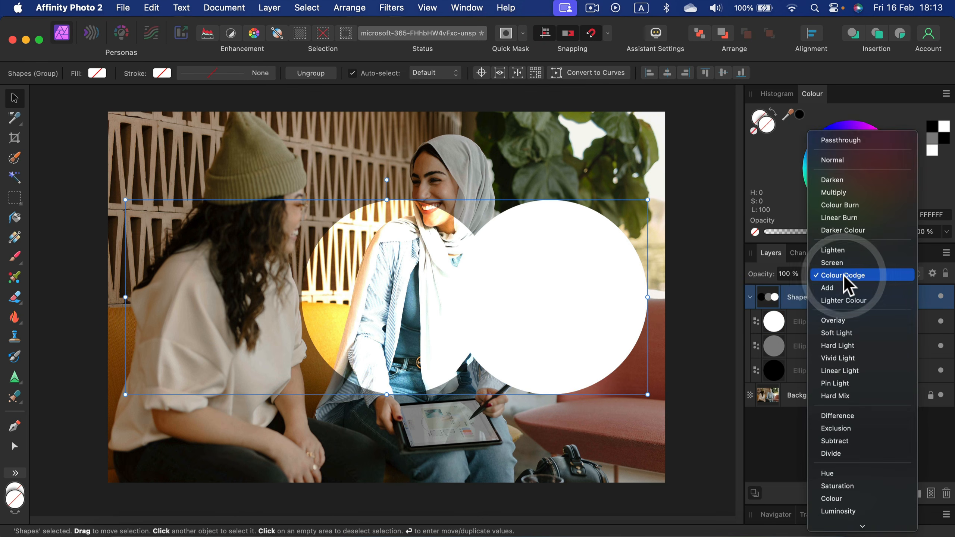
click(853, 160)
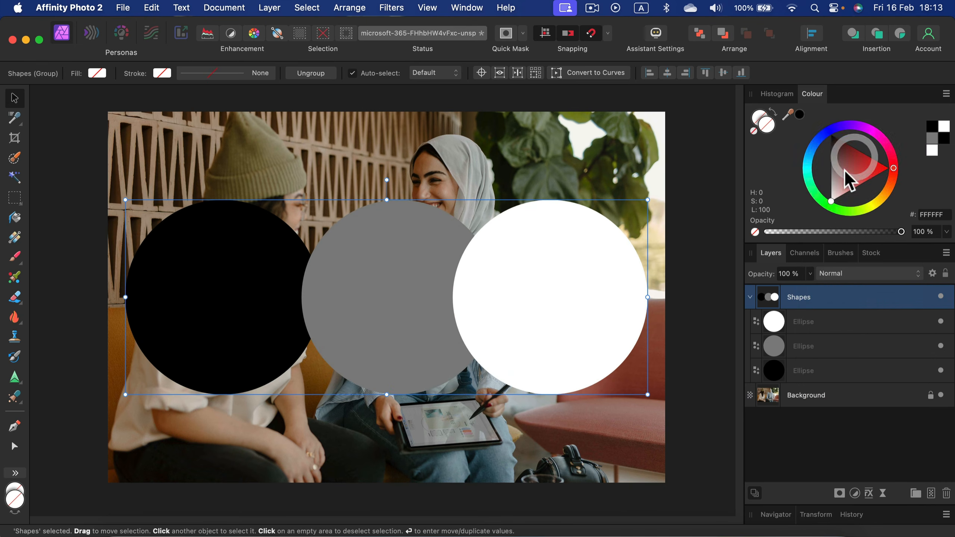
Step: Fill the right circle with red FF4B4B, the middle one with purple CE00FF and the left one with yellow-green DAFF00
click(859, 319)
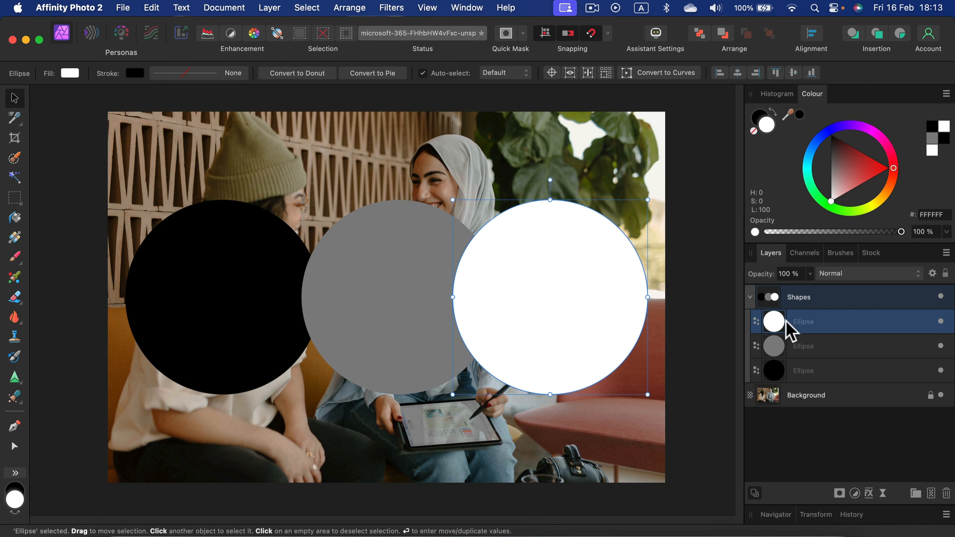
click(71, 72)
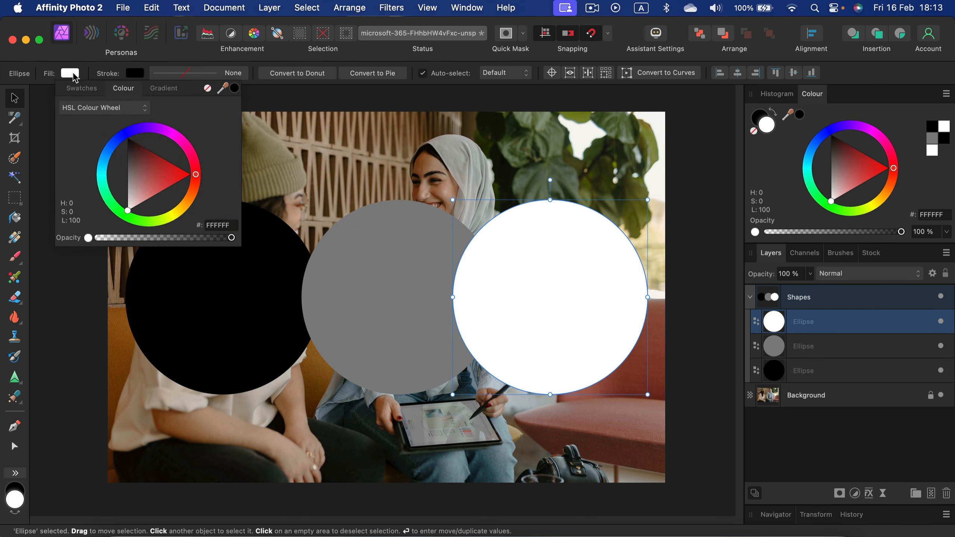
drag(158, 190, 180, 176)
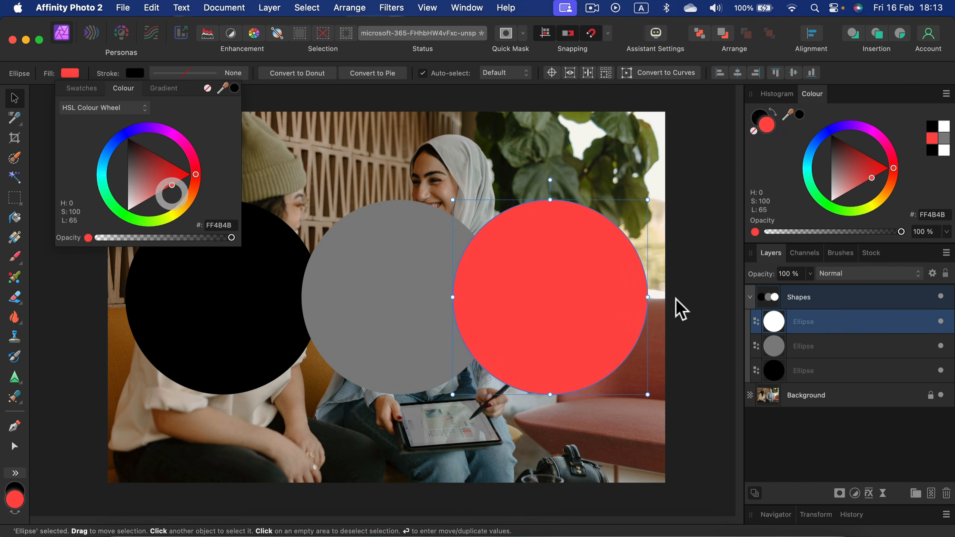
click(852, 343)
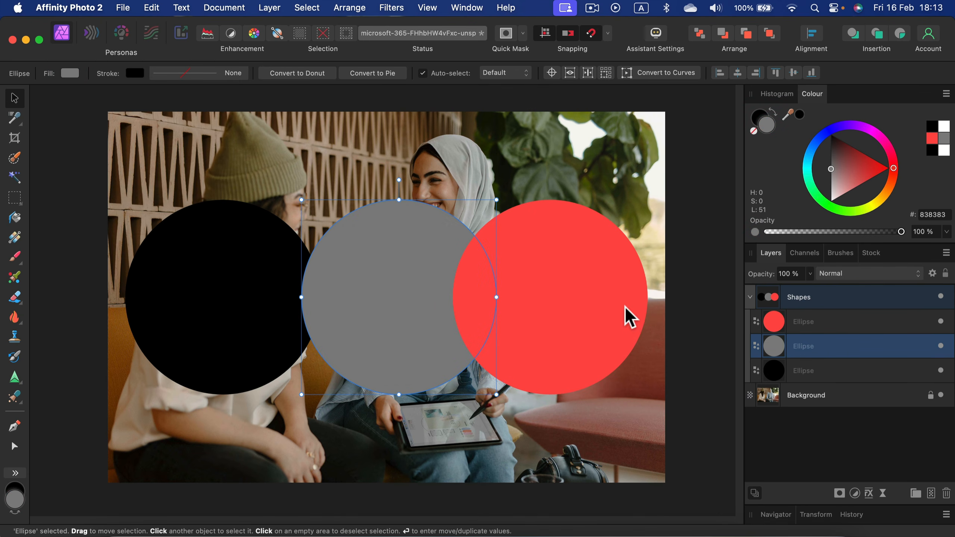
click(863, 129)
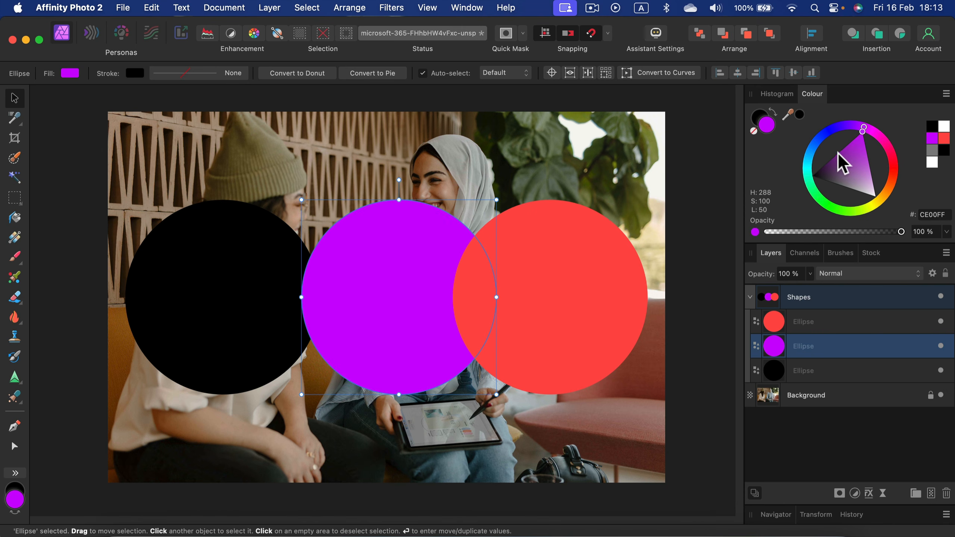
click(823, 367)
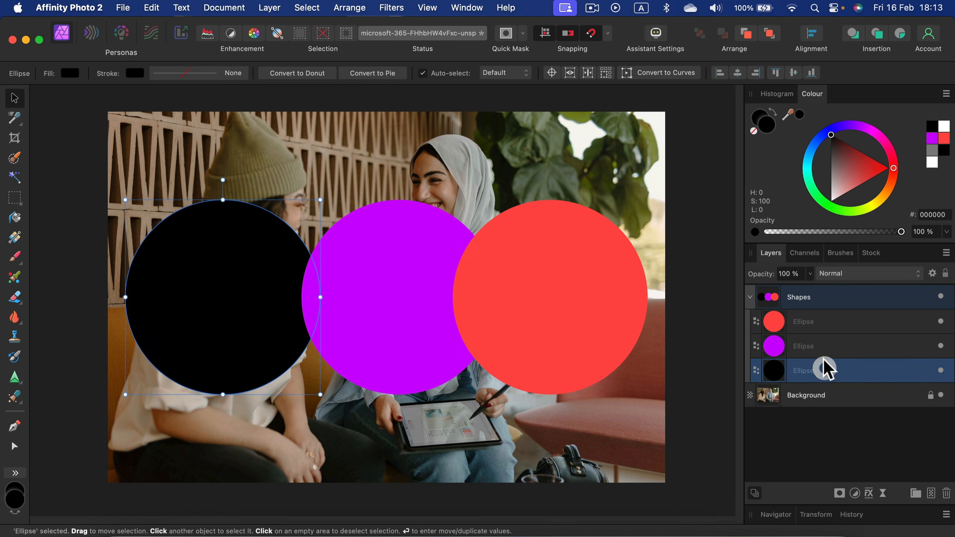
click(865, 207)
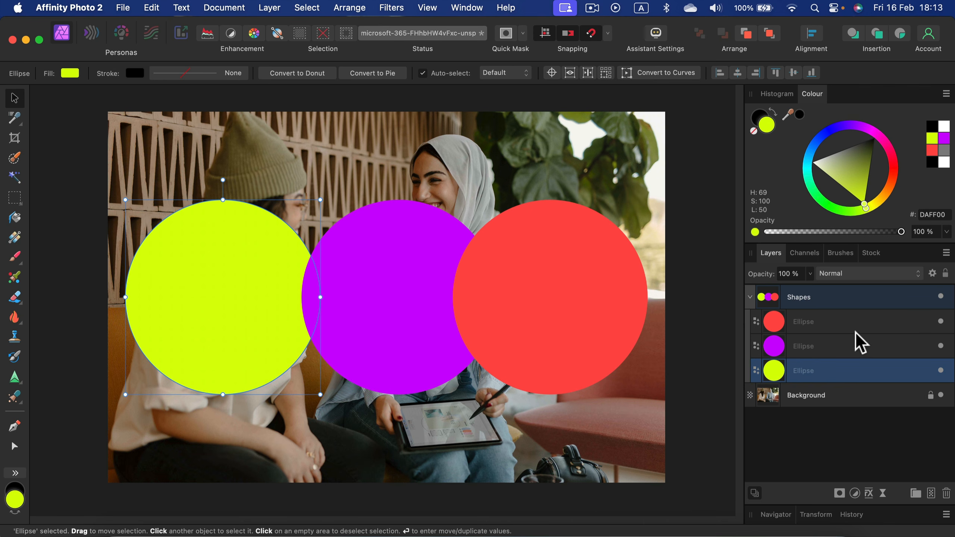
Step: Collapse the Shapes group, preview blend modes on the coloured circles and set the group to Erase
click(848, 320)
click(842, 297)
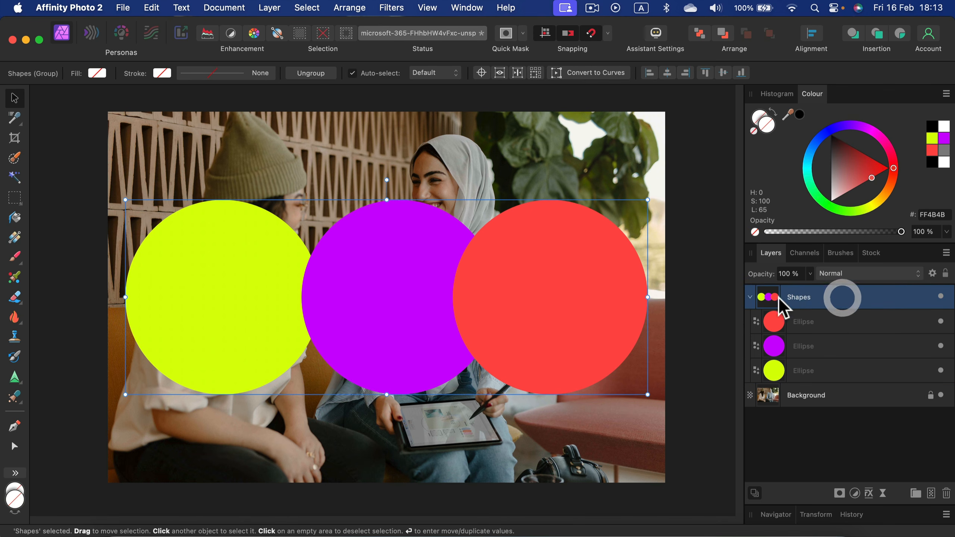
click(750, 297)
click(830, 275)
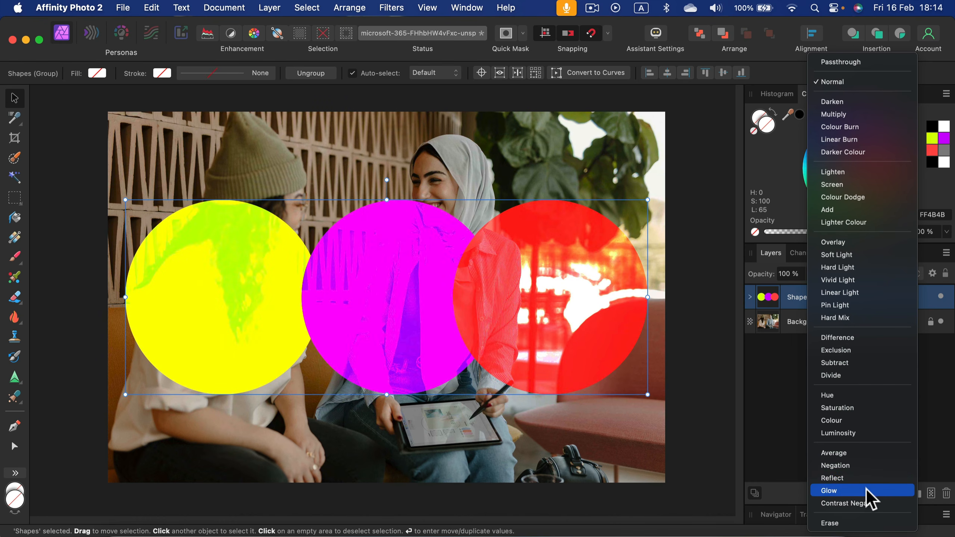
click(875, 524)
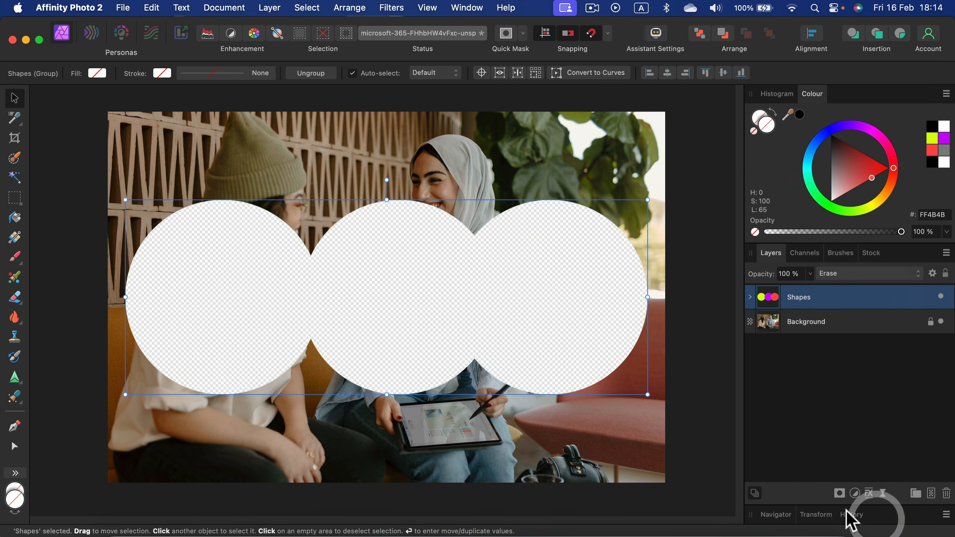